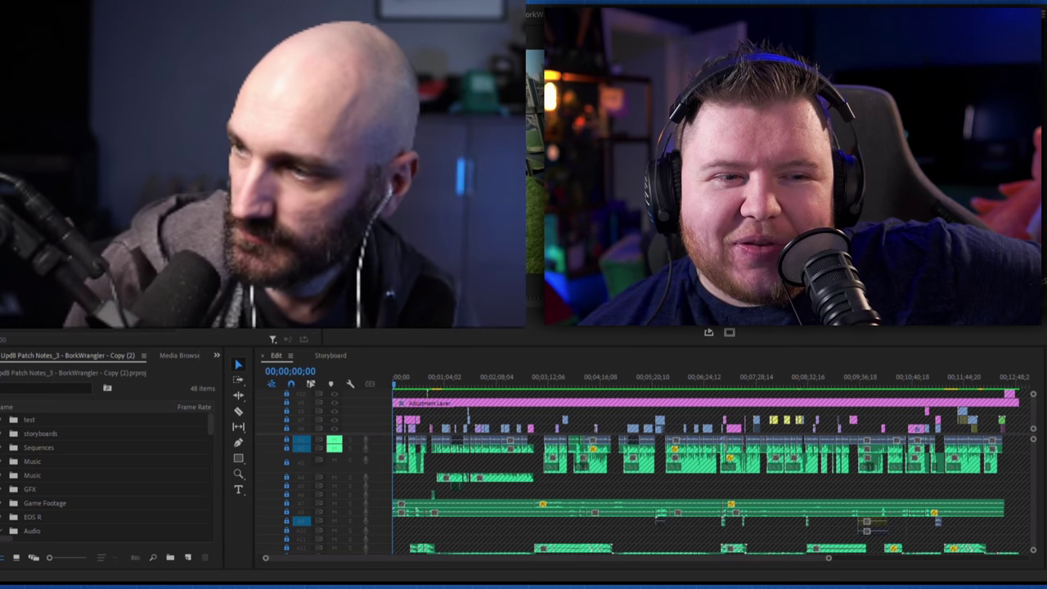
# Expand the EOS R folder in the Project panel and widen the panel
pyautogui.hotkey('shift', '3')
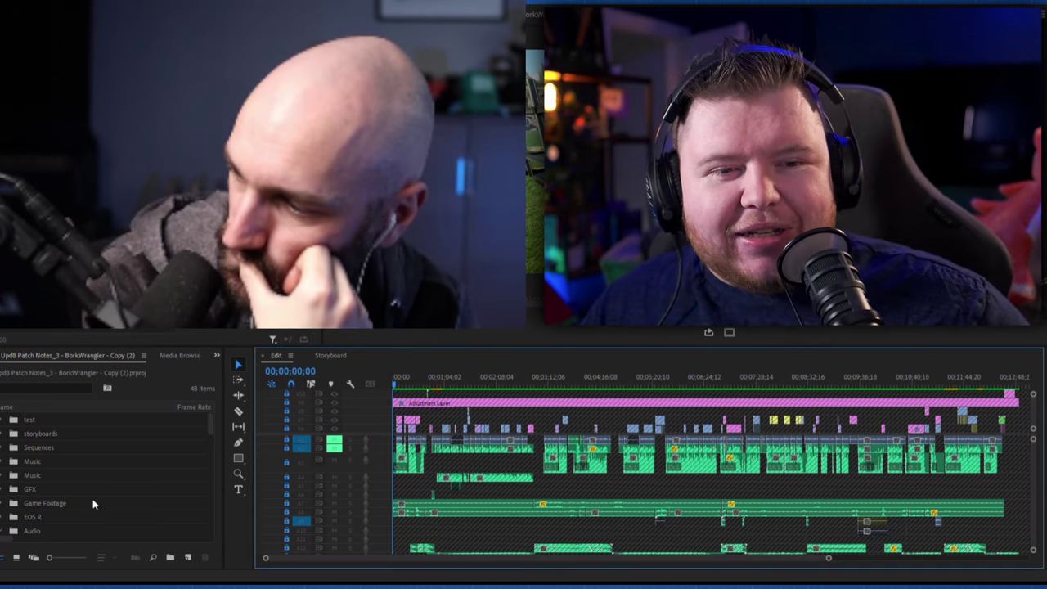
pyautogui.scroll(-1, 32, 482)
pyautogui.scroll(-1, 32, 483)
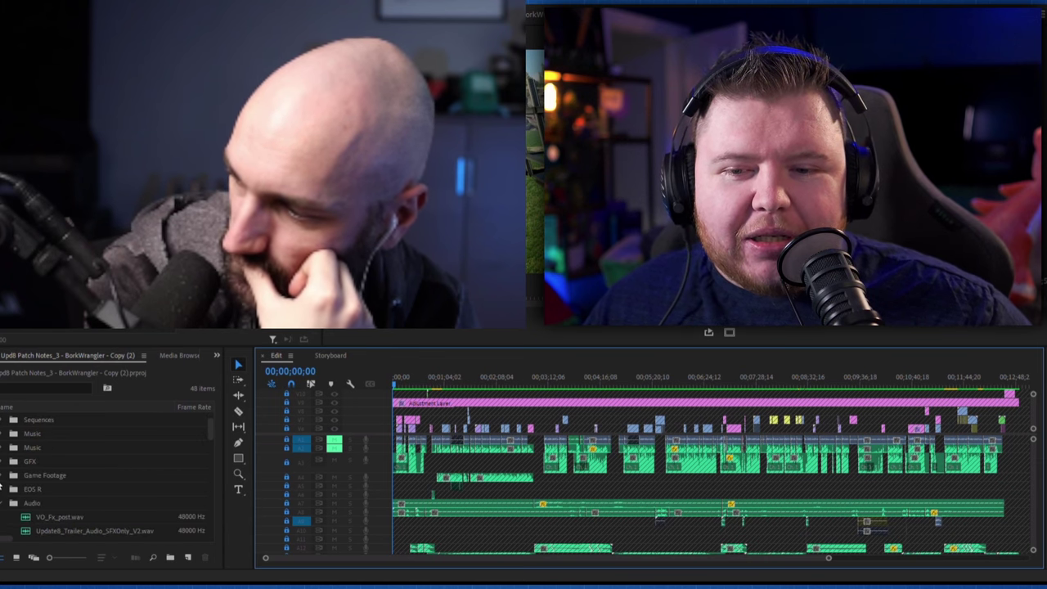
pyautogui.click(5, 488)
pyautogui.scroll(-5, 122, 474)
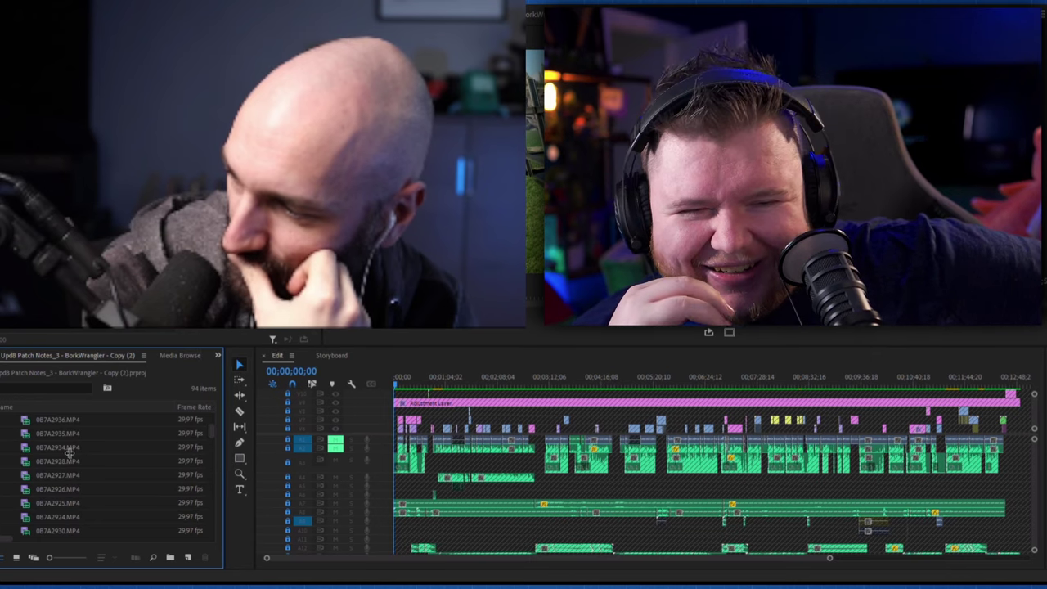
pyautogui.moveTo(220, 461); pyautogui.dragTo(266, 461)
# Select clip 0B7A2935.MP4 and switch the Project panel to Icon View thumbnails
pyautogui.scroll(1, 56, 454)
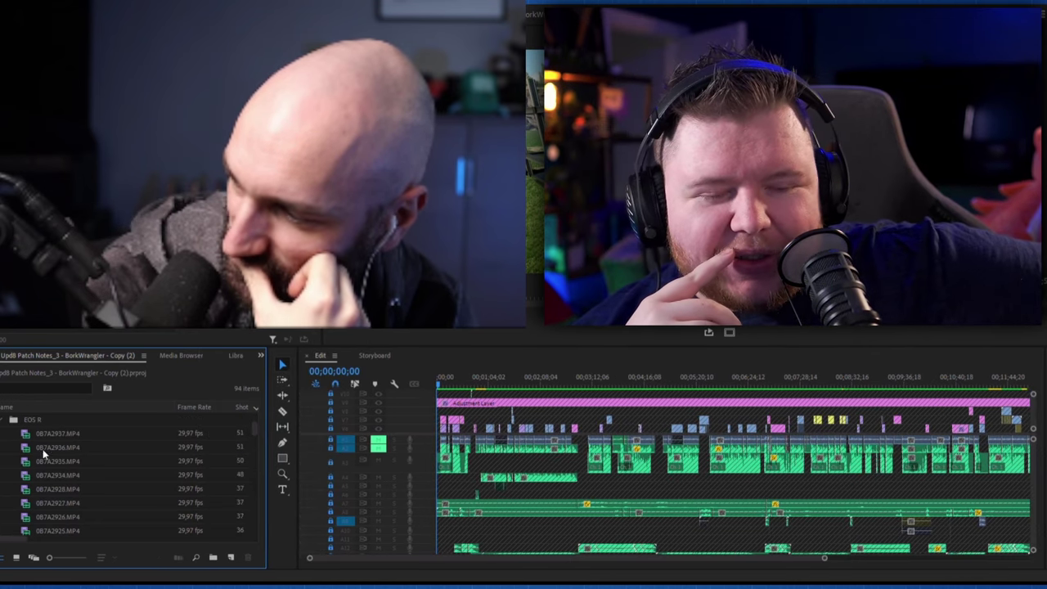
pyautogui.click(28, 462)
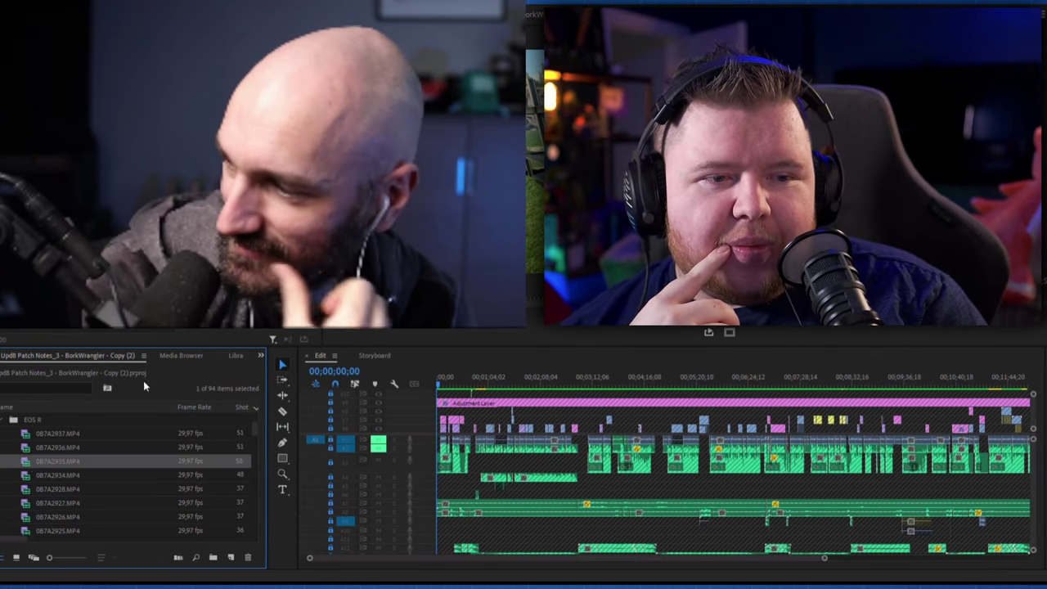
pyautogui.click(21, 559)
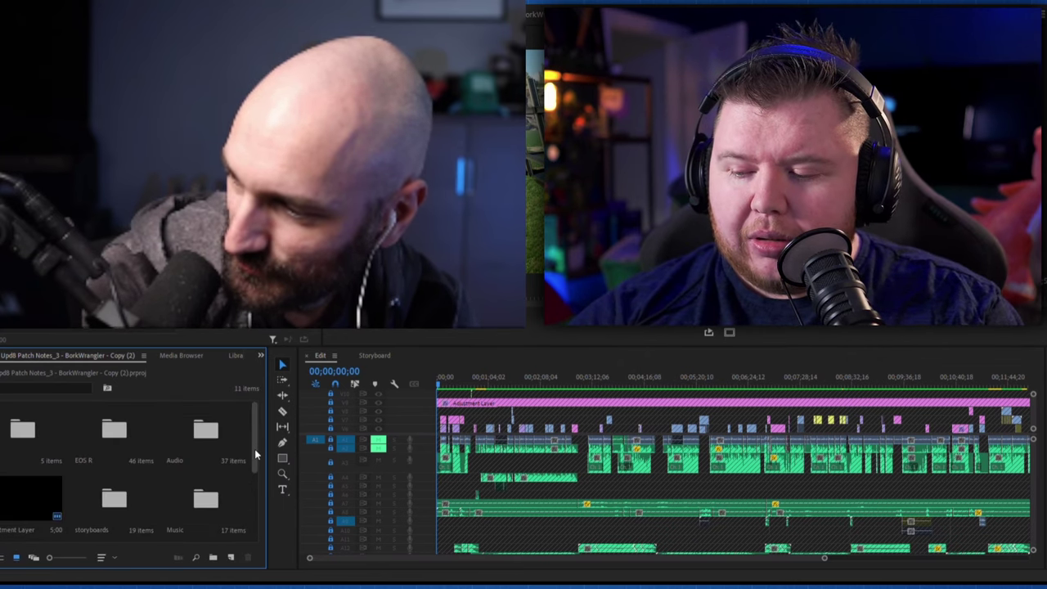
pyautogui.scroll(-2, 249, 483)
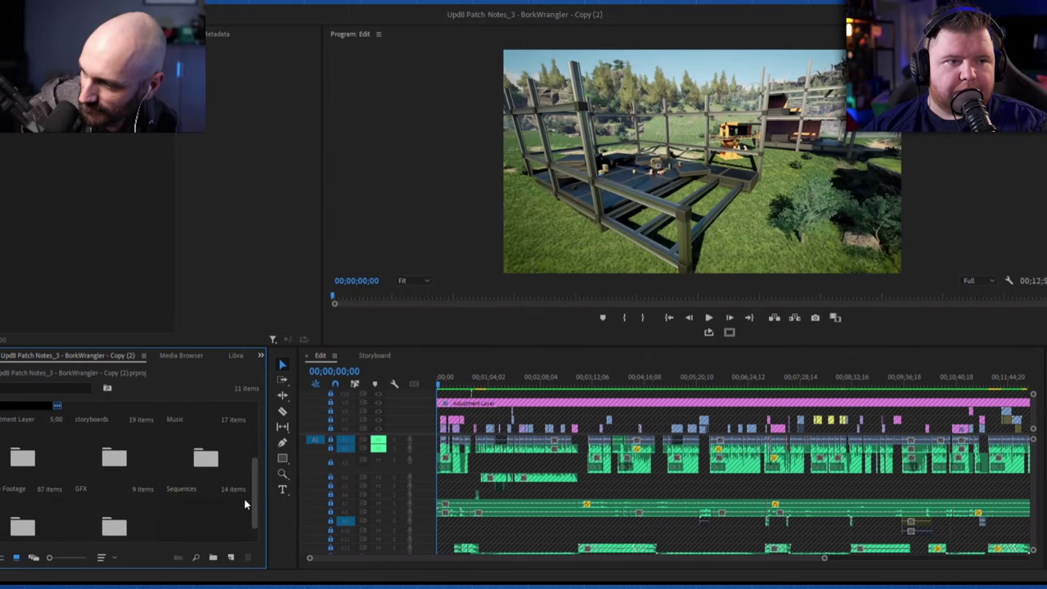
# Open EOS R as its own bin and load green-screen clip 0B7A2928.MP4
pyautogui.scroll(2, 245, 501)
pyautogui.doubleClick(114, 430)
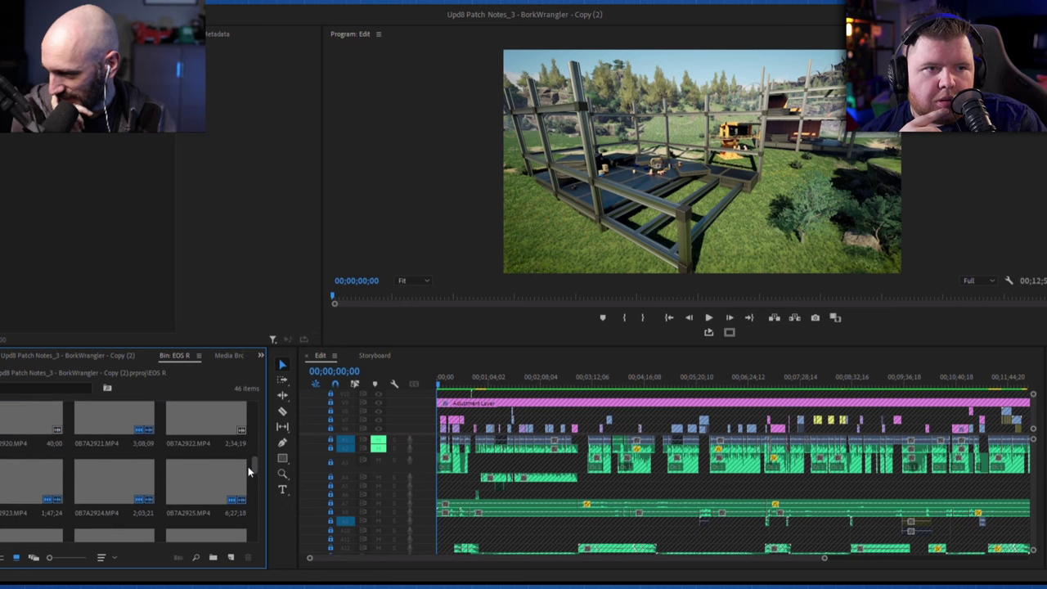
pyautogui.scroll(-1, 246, 479)
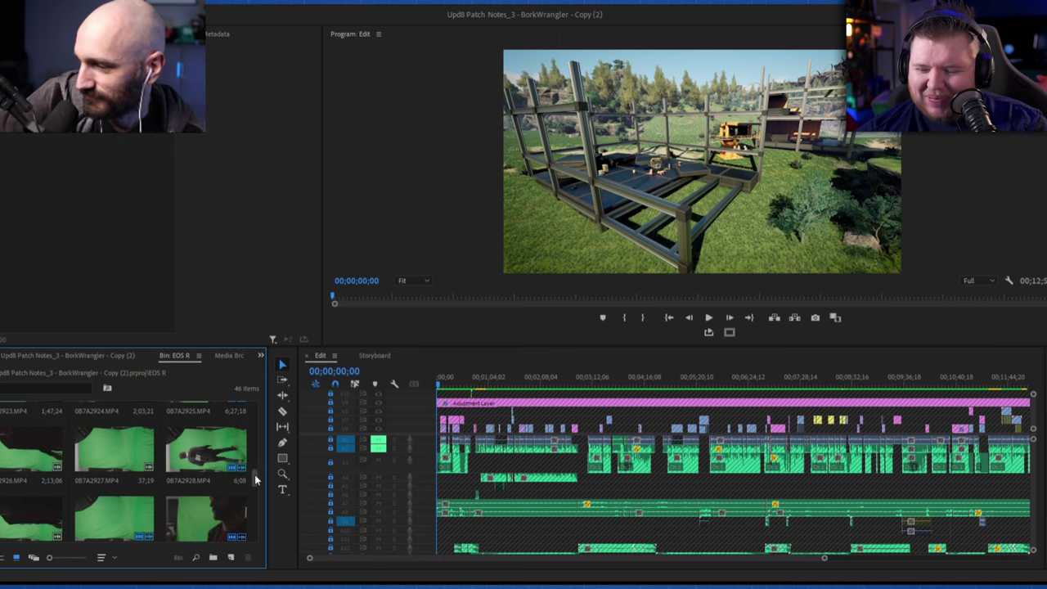
pyautogui.scroll(-1, 252, 498)
pyautogui.scroll(1, 256, 477)
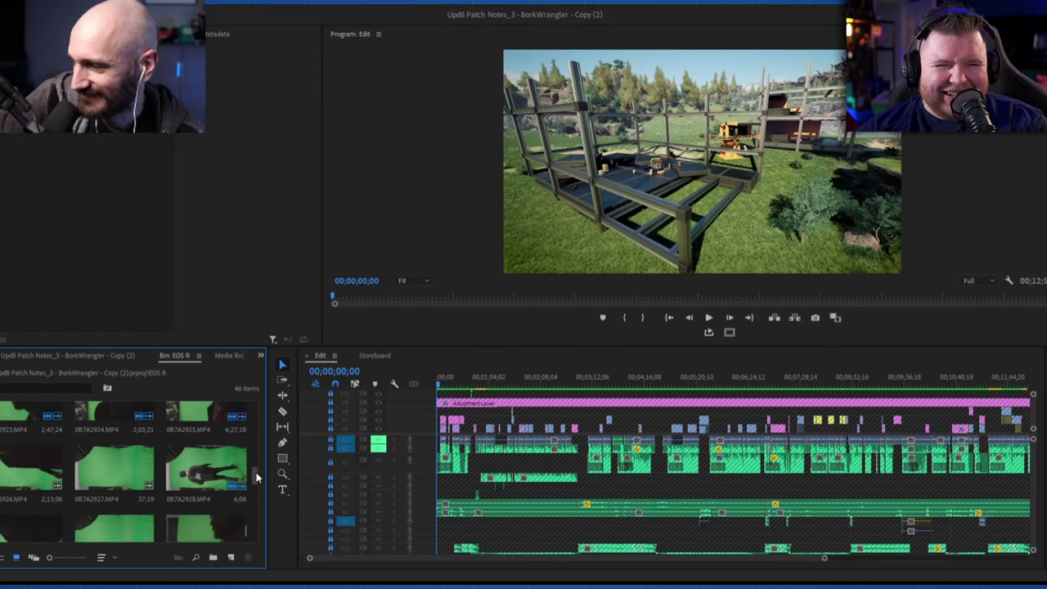
pyautogui.click(212, 466)
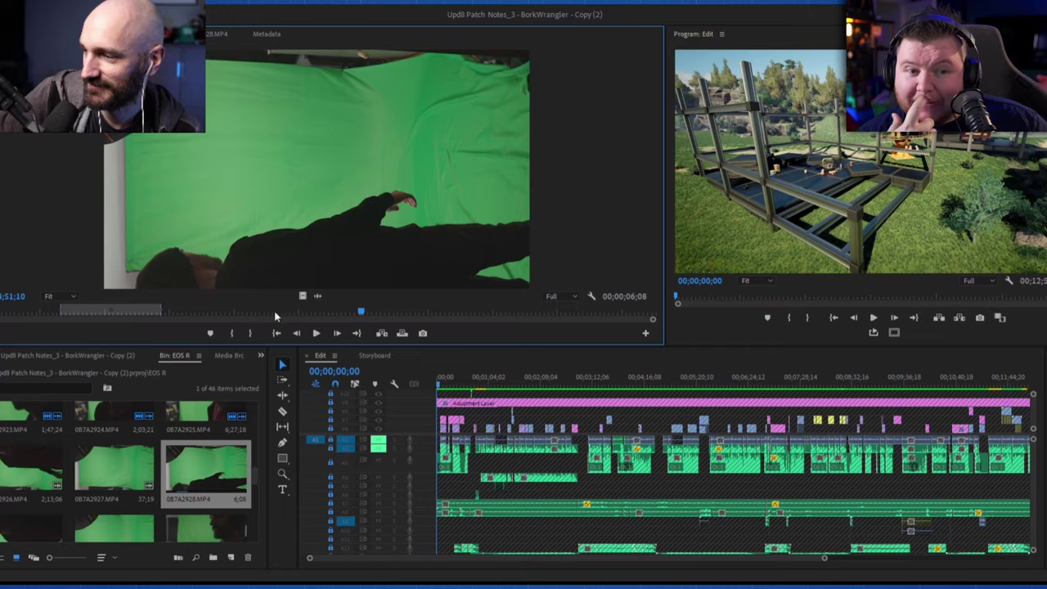
# Scrub through the 0B7A2928.MP4 green-screen take, then go back to the Project tab's top-level bins
pyautogui.click(250, 311)
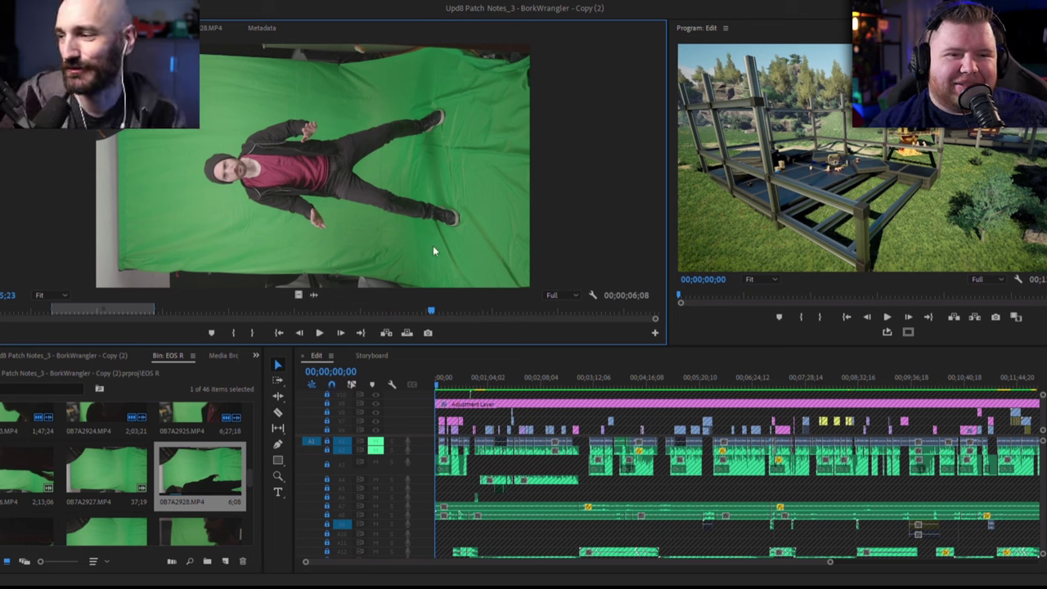
pyautogui.moveTo(432, 312)
pyautogui.mouseDown()
pyautogui.moveTo(413, 311)
pyautogui.moveTo(449, 309)
pyautogui.moveTo(439, 309)
pyautogui.mouseUp()
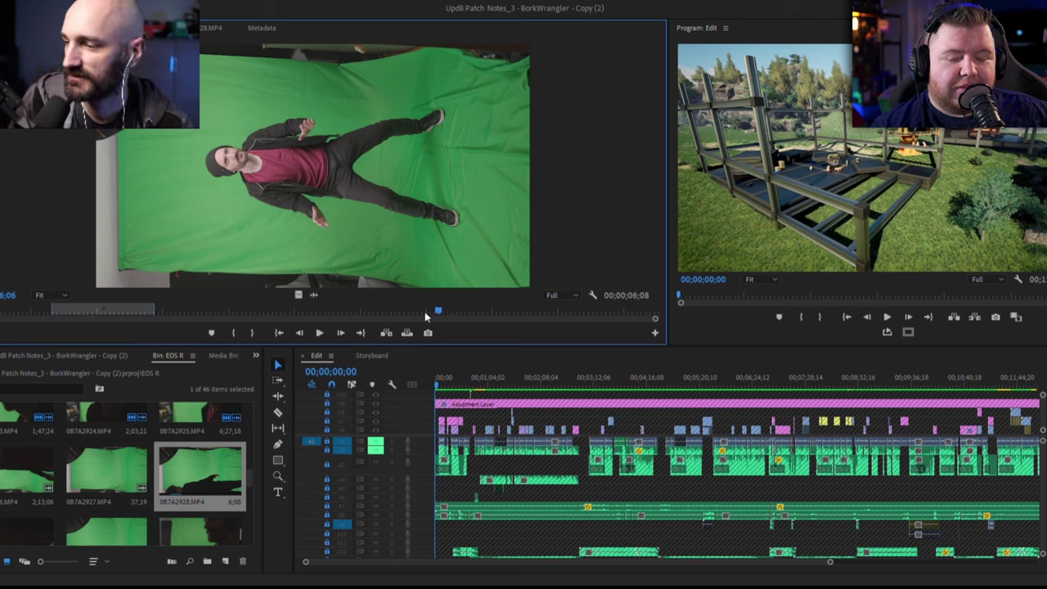
pyautogui.moveTo(425, 312); pyautogui.dragTo(472, 310)
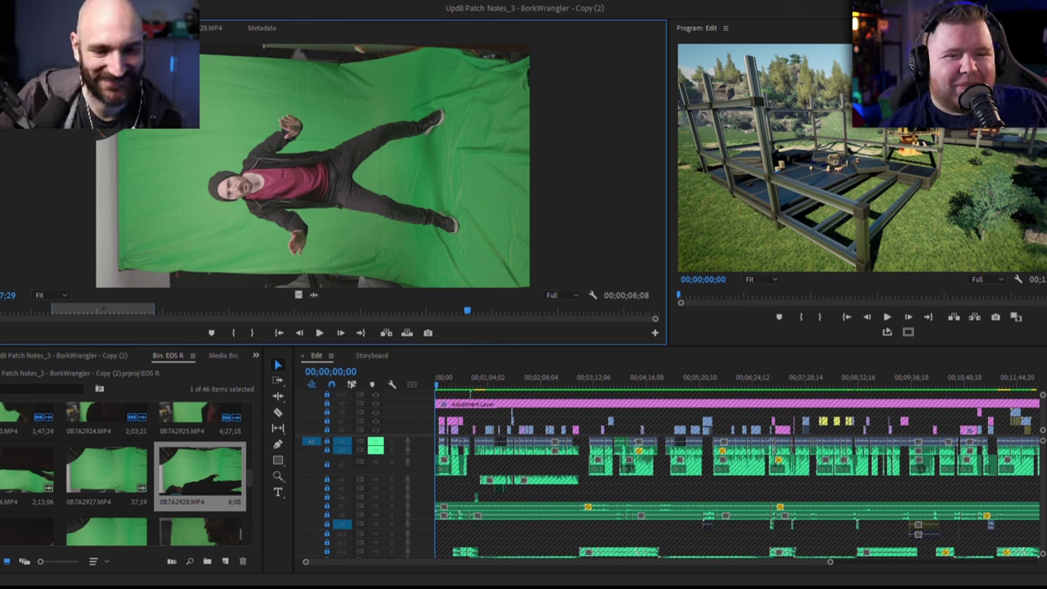
pyautogui.moveTo(250, 474); pyautogui.dragTo(251, 396)
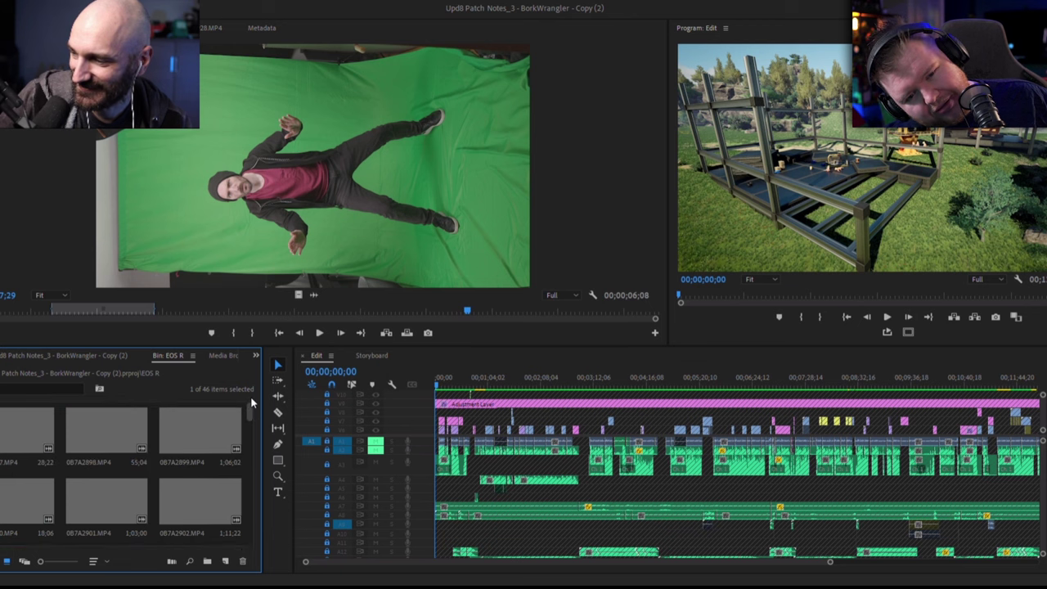
pyautogui.click(76, 355)
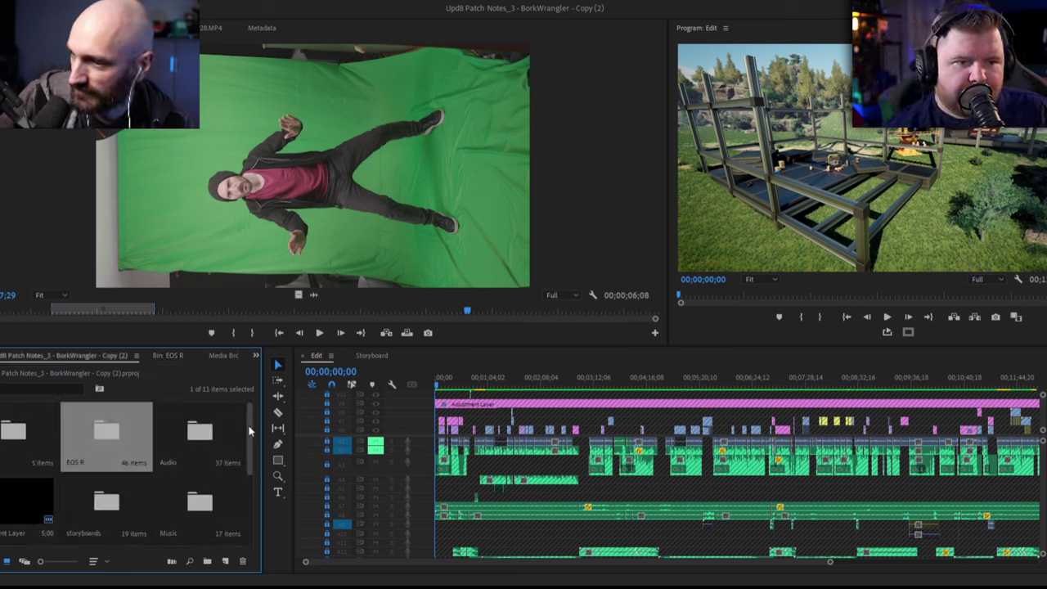
# Switch the Project panel to List View and set the sequence playhead to 00:00:09:09
pyautogui.hotkey('ctrl', 'pageup')
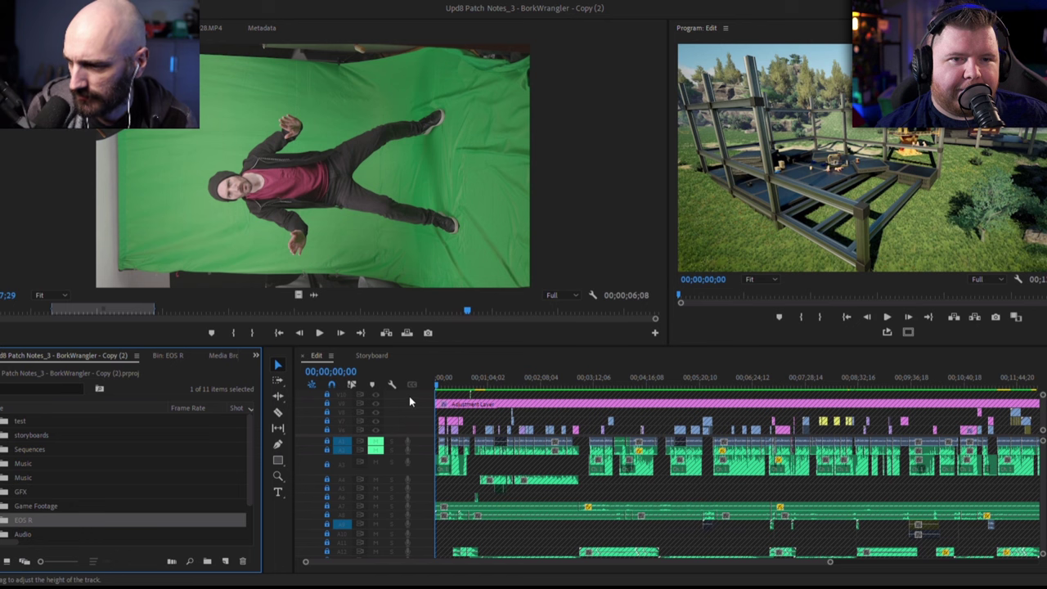
pyautogui.click(443, 383)
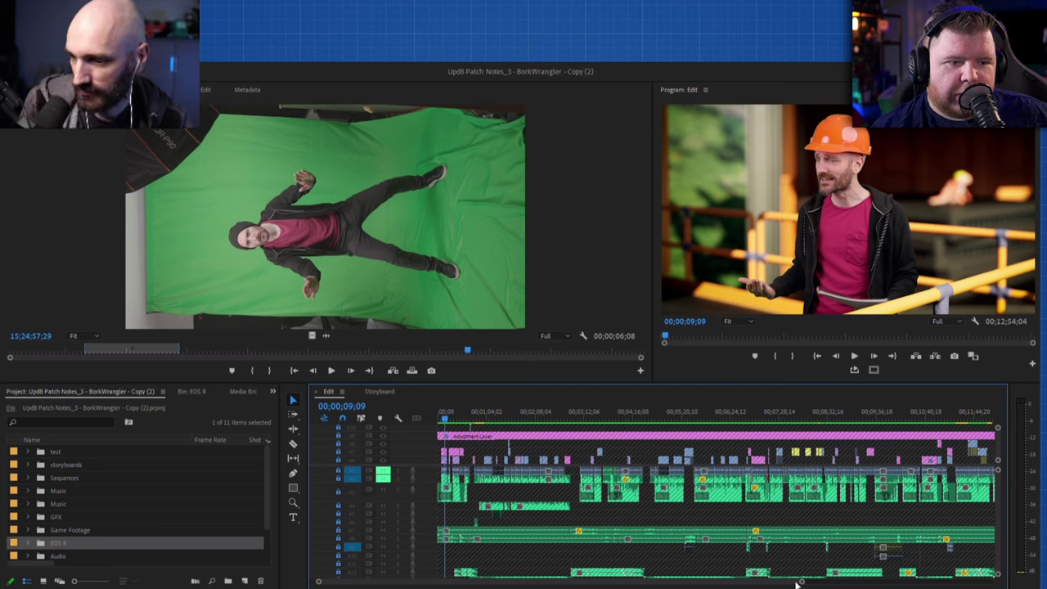
# Make the V5 track taller and select presenter clip 0B7A2932.MP4 near 00;00;08;27
pyautogui.scroll(3, 624, 583)
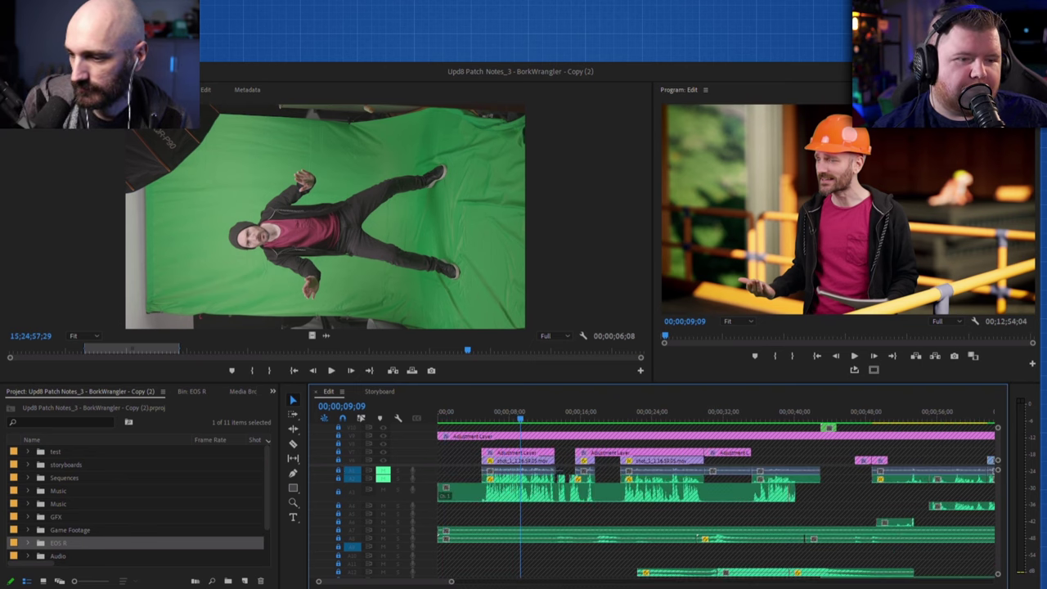
pyautogui.scroll(-1, 481, 530)
pyautogui.click(505, 413)
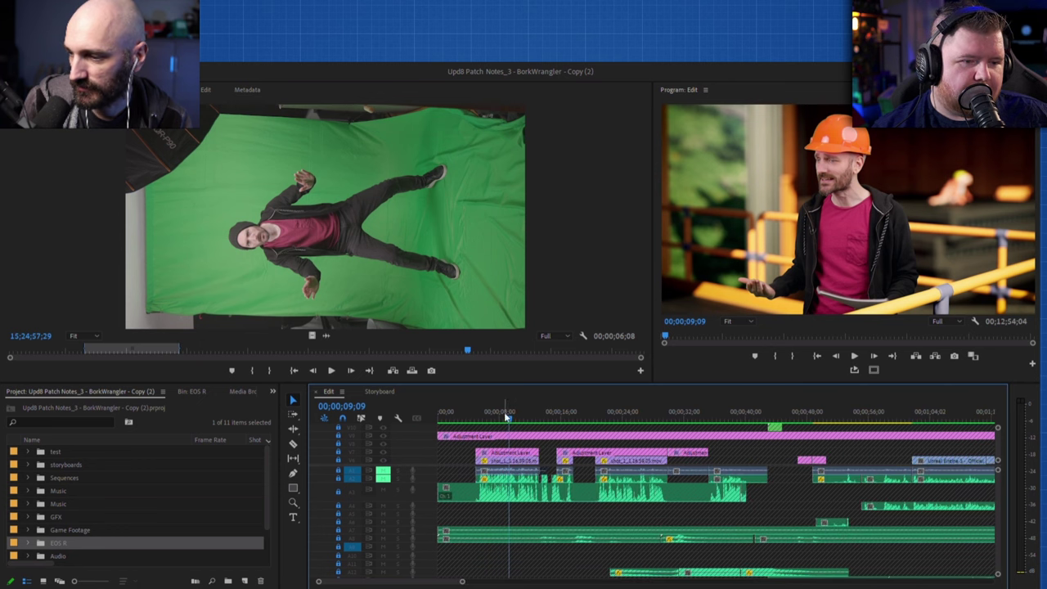
pyautogui.click(337, 454)
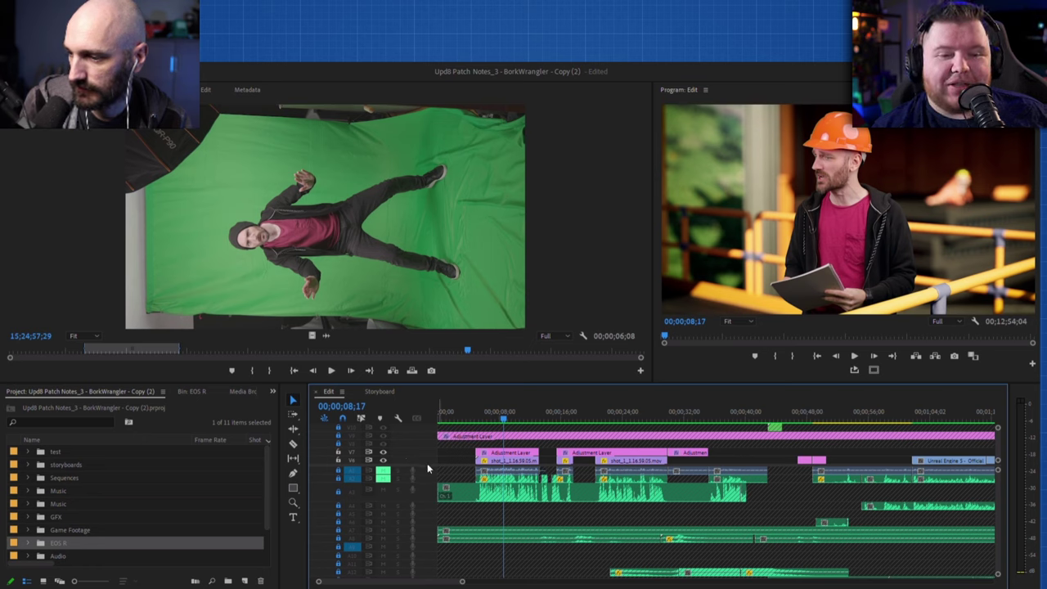
pyautogui.moveTo(418, 467); pyautogui.dragTo(425, 501)
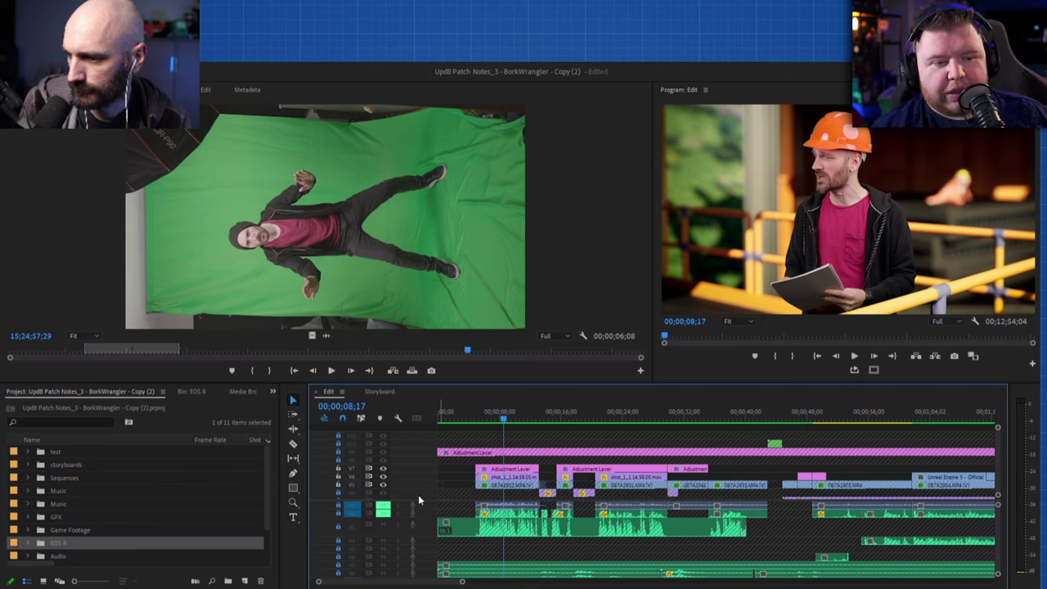
pyautogui.click(508, 418)
pyautogui.click(507, 487)
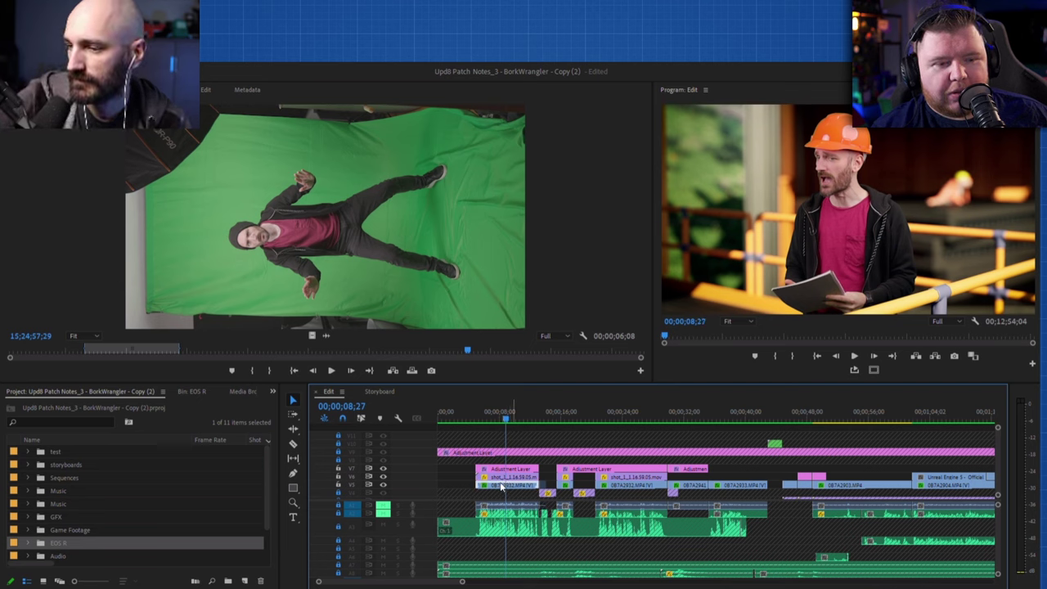
# Collapse Motion and Opacity, re-enable Ultra Key, and collapse the last Lumetri Color effect
pyautogui.hotkey('shift', '5')
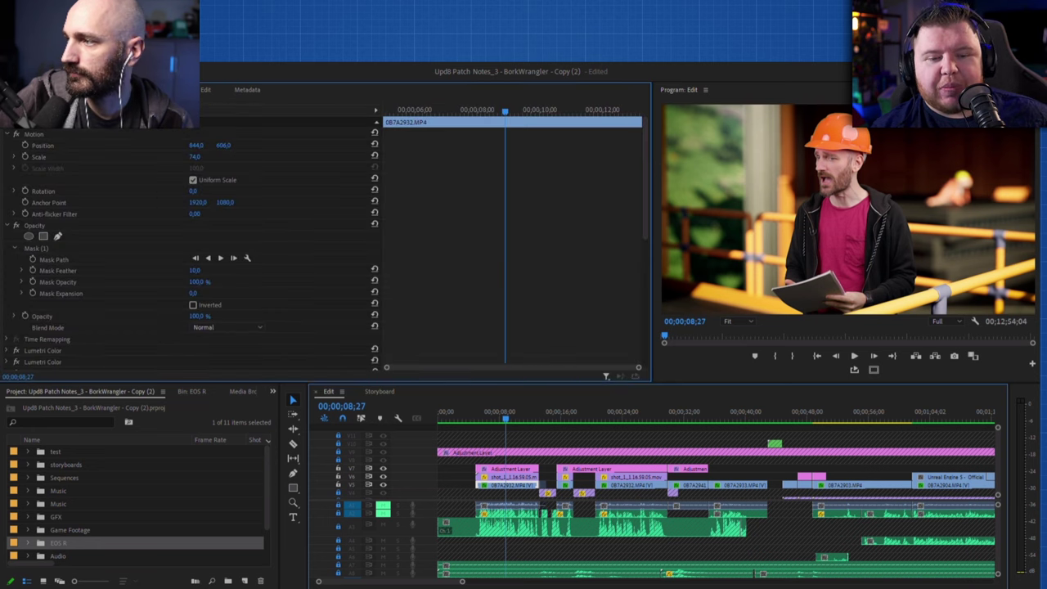
pyautogui.click(9, 135)
pyautogui.click(9, 146)
pyautogui.click(15, 191)
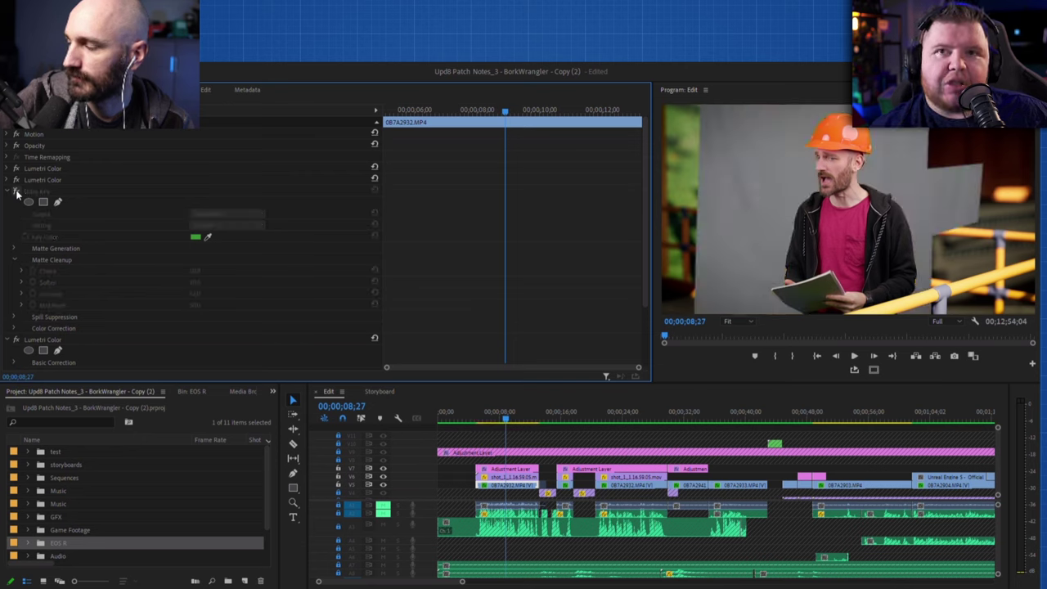
pyautogui.click(15, 192)
pyautogui.click(6, 194)
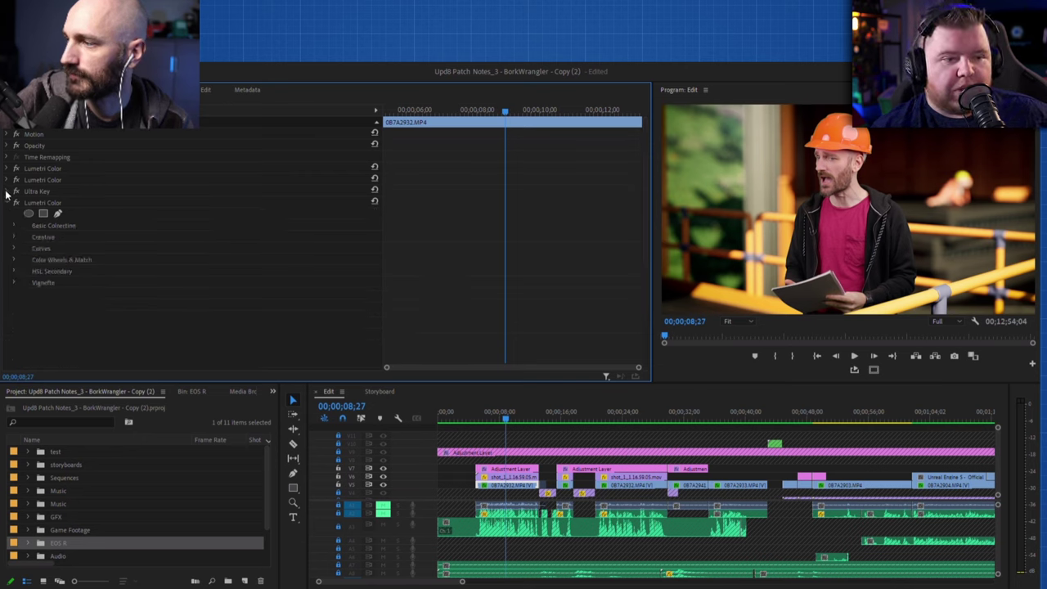
pyautogui.click(7, 203)
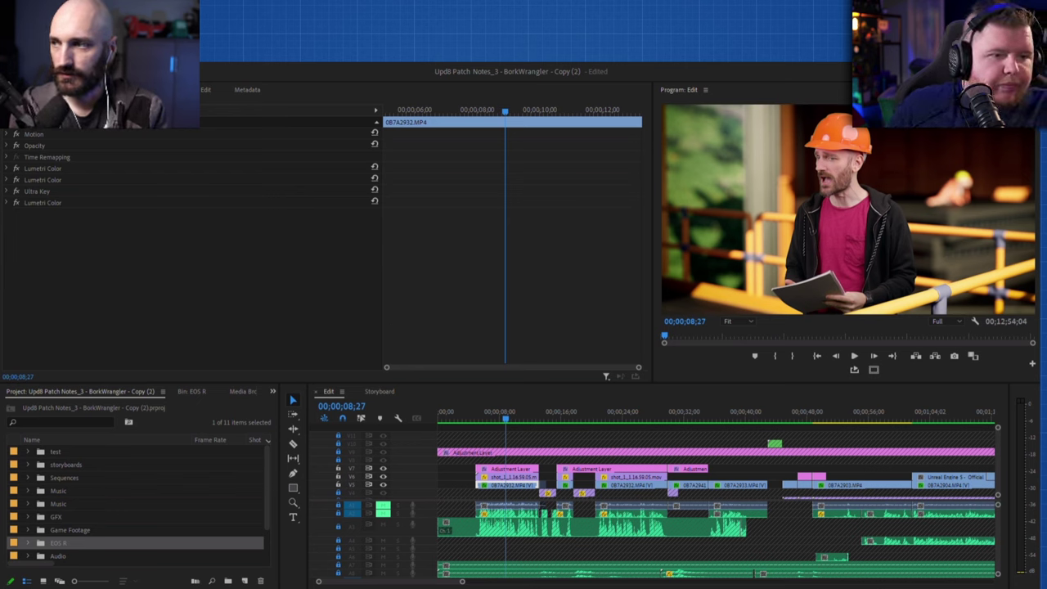
pyautogui.hotkey('shift', '5')
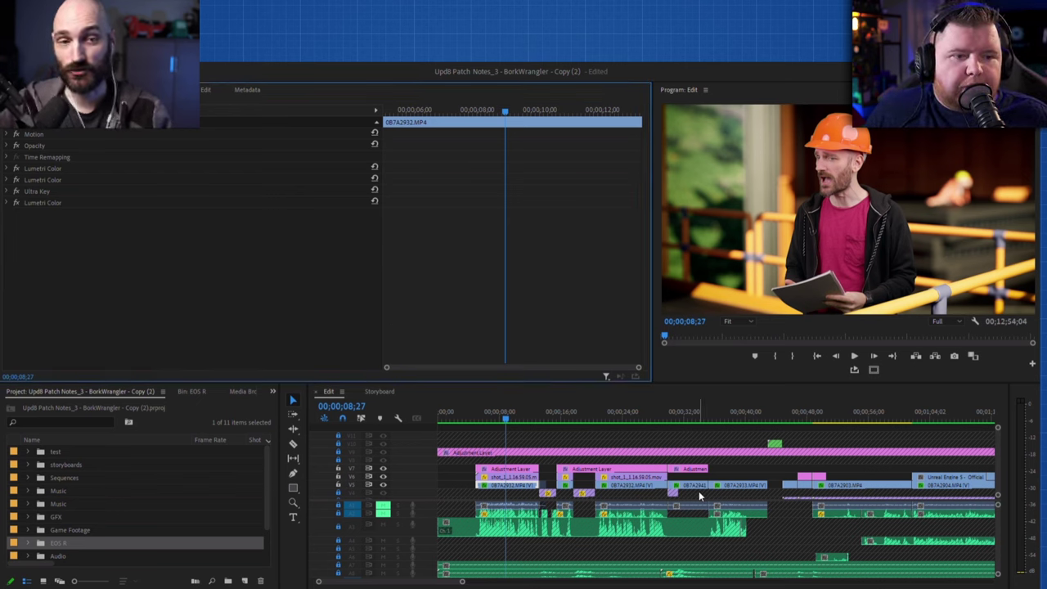
# Zoom the timeline into its opening minute, set the playhead to 00;00;08;18, and deselect
pyautogui.scroll(-3, 690, 536)
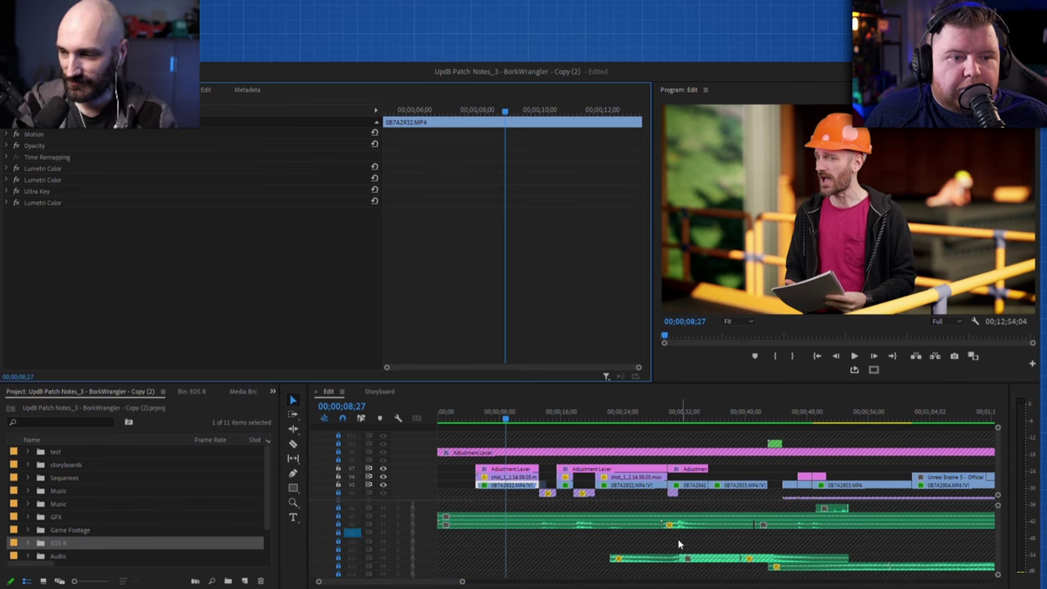
pyautogui.moveTo(462, 582); pyautogui.dragTo(842, 581)
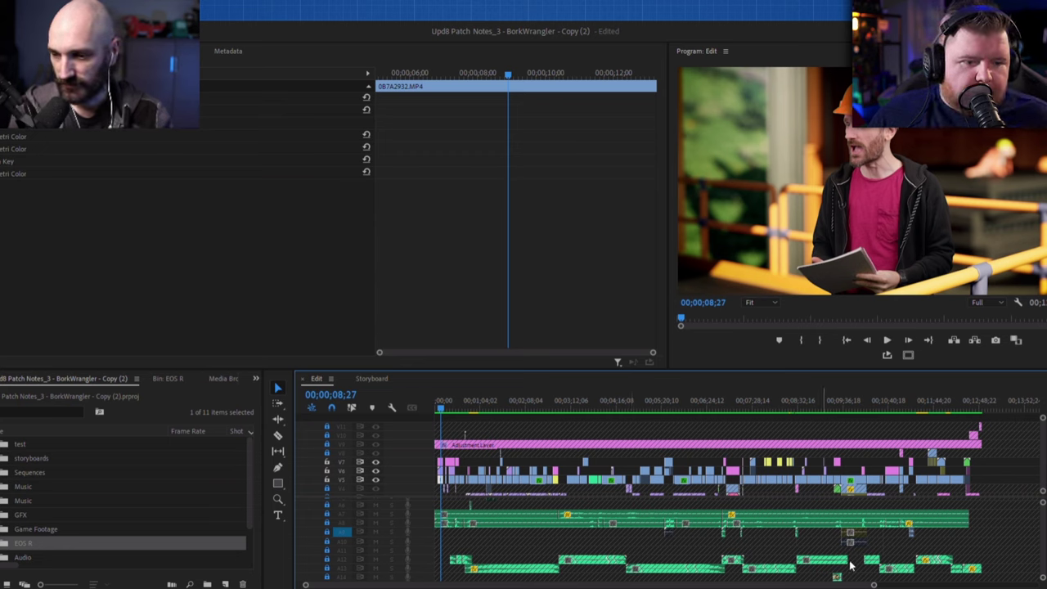
pyautogui.moveTo(874, 585); pyautogui.dragTo(460, 585)
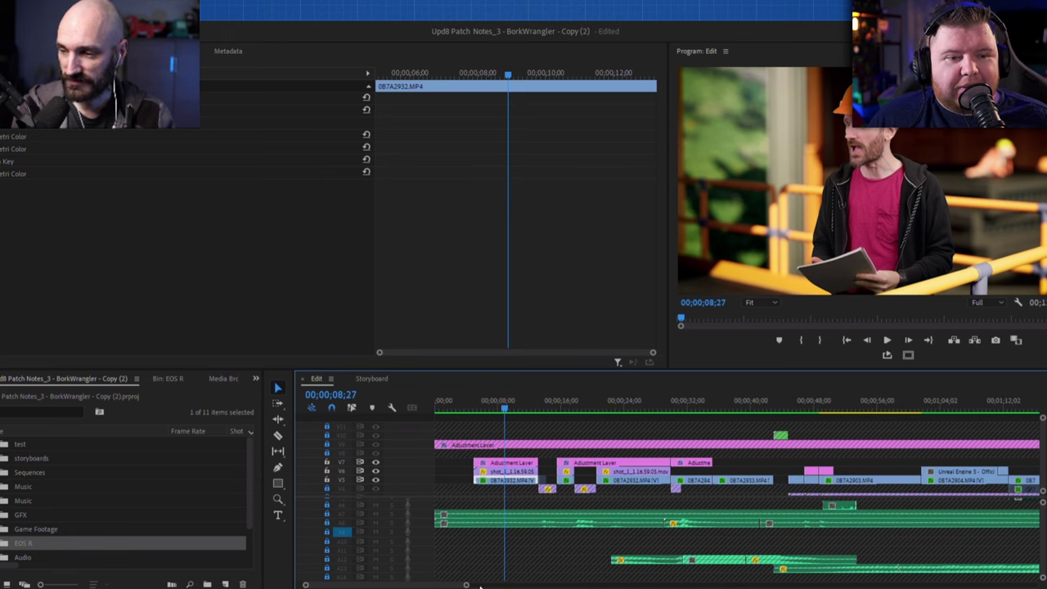
pyautogui.moveTo(467, 583); pyautogui.dragTo(462, 581)
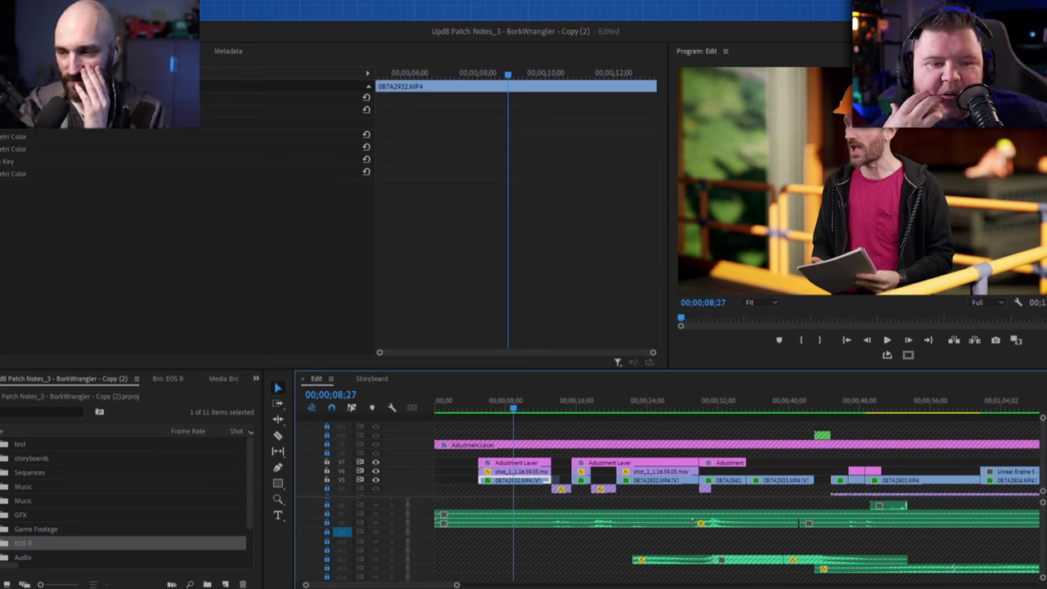
pyautogui.click(510, 401)
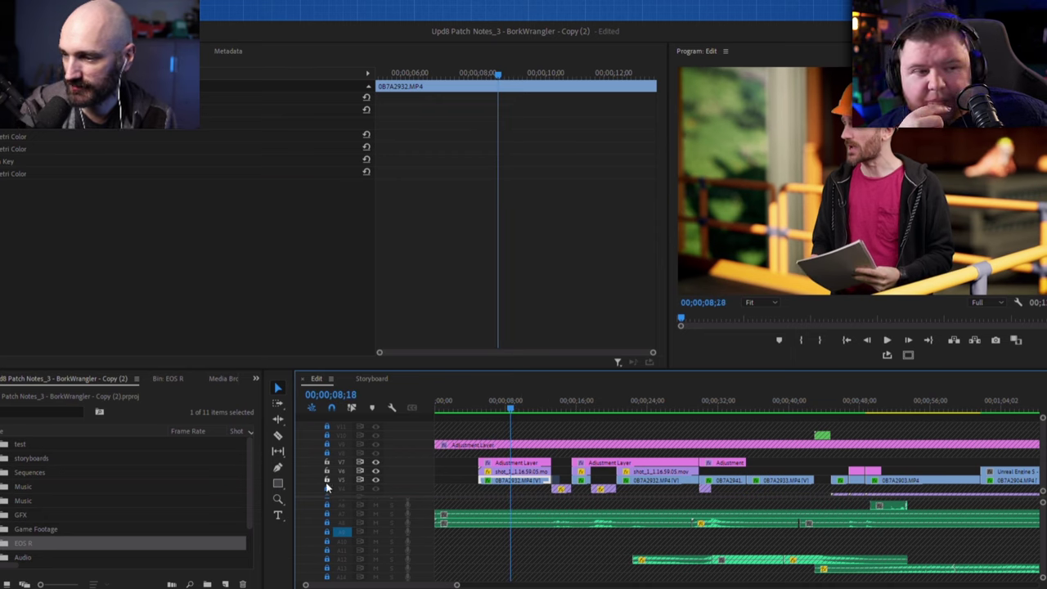
pyautogui.click(325, 487)
pyautogui.click(375, 481)
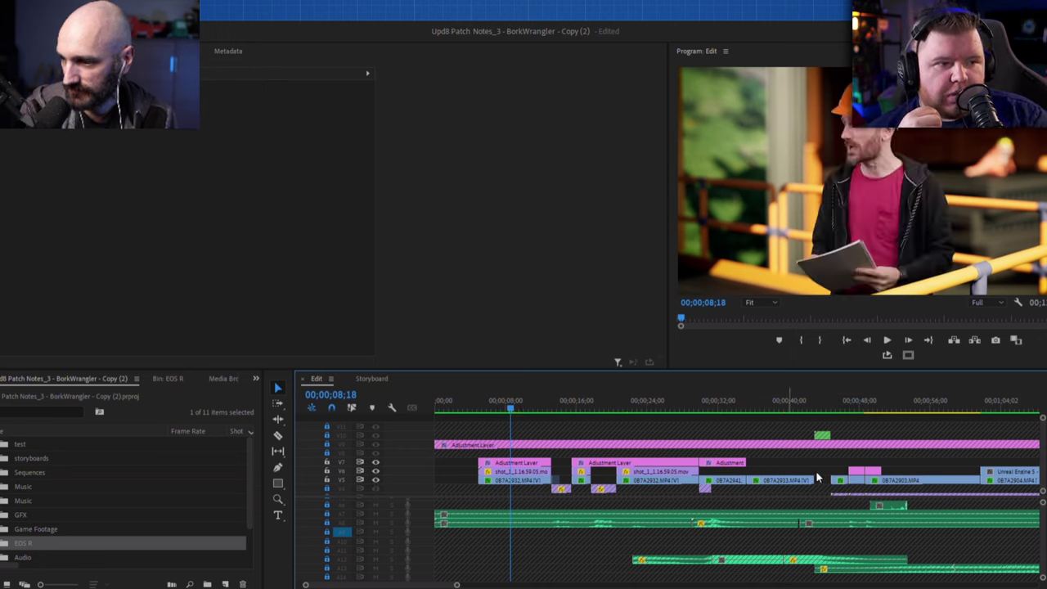
# Scroll the video tracks down to V1 and click the V1 track header
pyautogui.scroll(-3, 1041, 482)
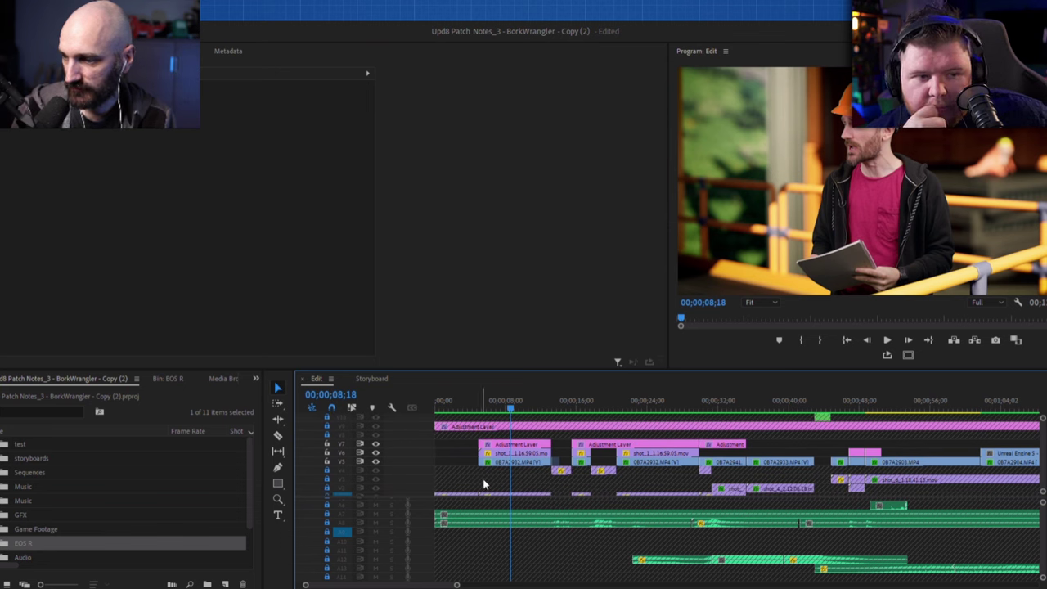
pyautogui.scroll(-1, 485, 485)
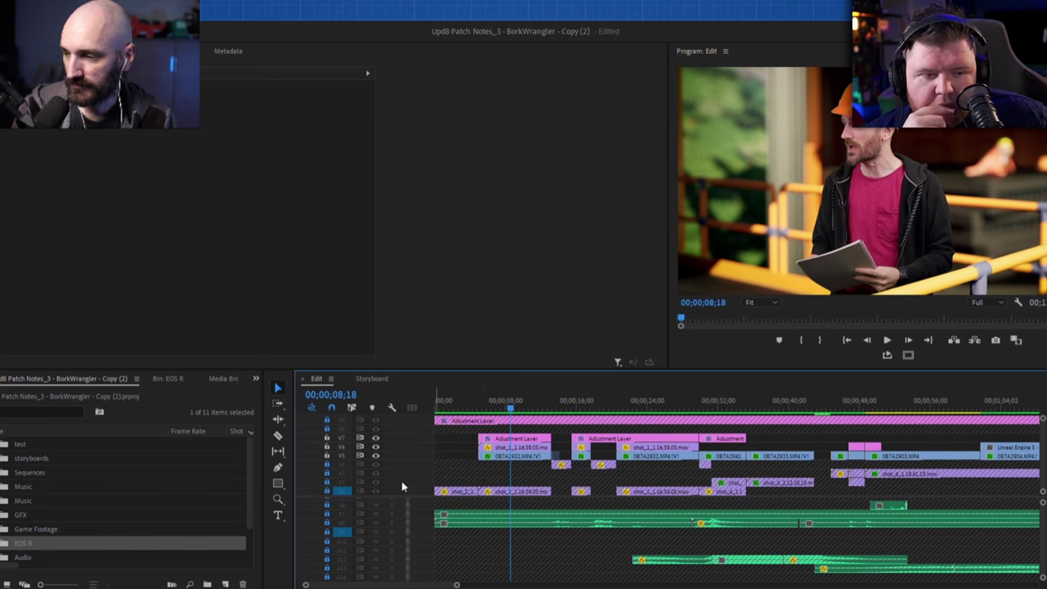
pyautogui.click(328, 490)
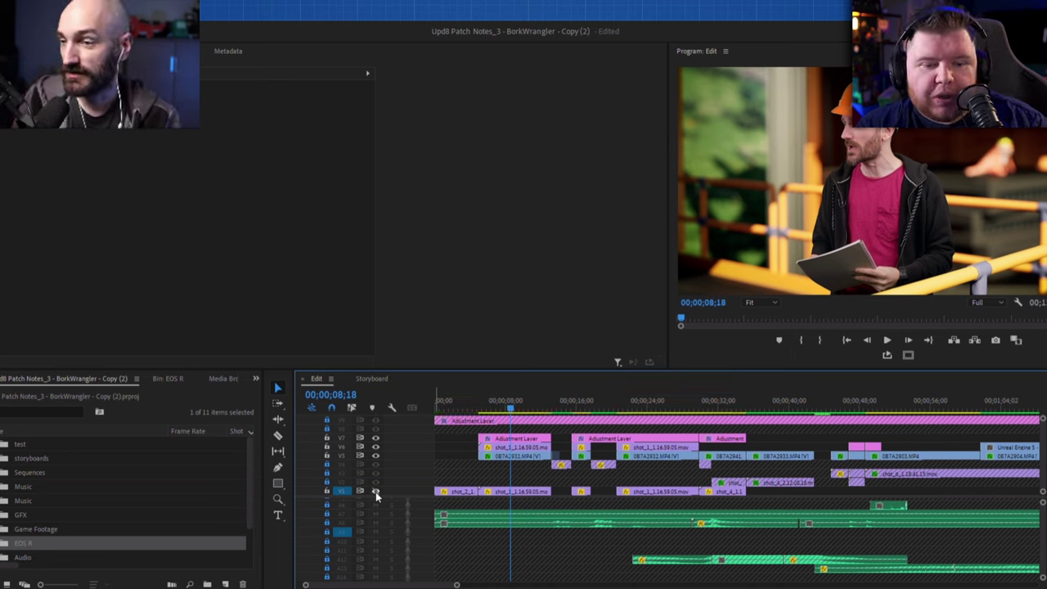
# Hide V1 output, select 0B7A2932.MP4 on V5, and enlarge the Program monitor
pyautogui.click(376, 492)
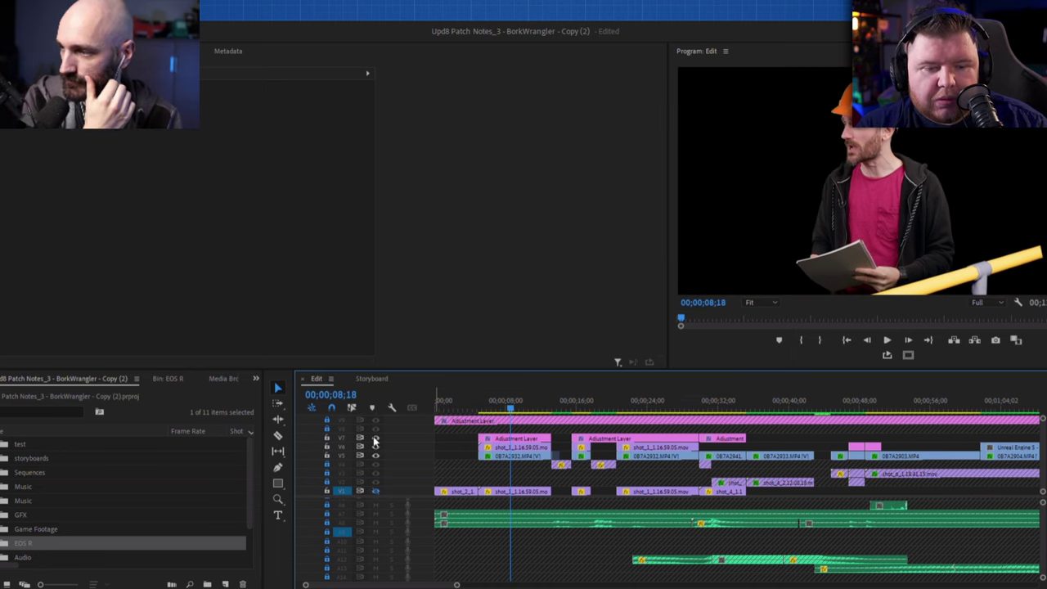
pyautogui.click(508, 454)
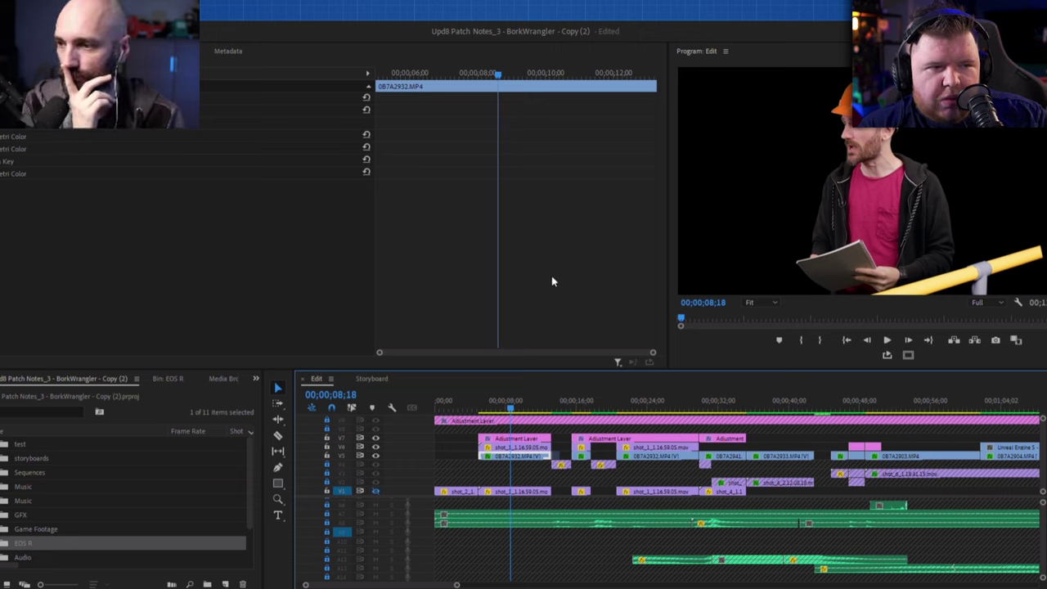
pyautogui.click(667, 266)
pyautogui.moveTo(668, 266); pyautogui.dragTo(526, 260)
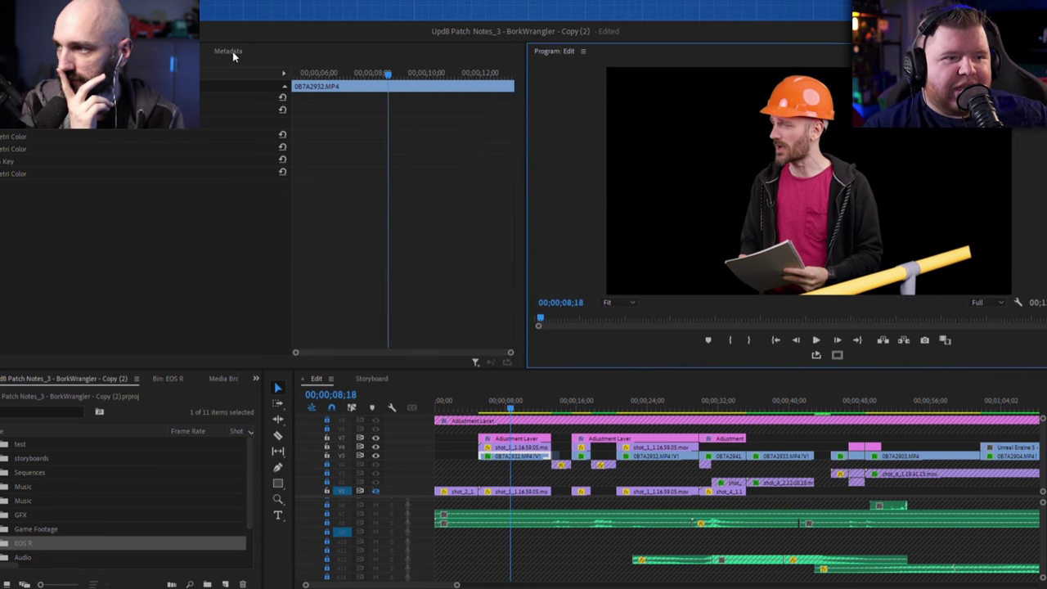
# Show the Metadata tab, widen the Program monitor further, and hide the yellow pipe track
pyautogui.click(231, 51)
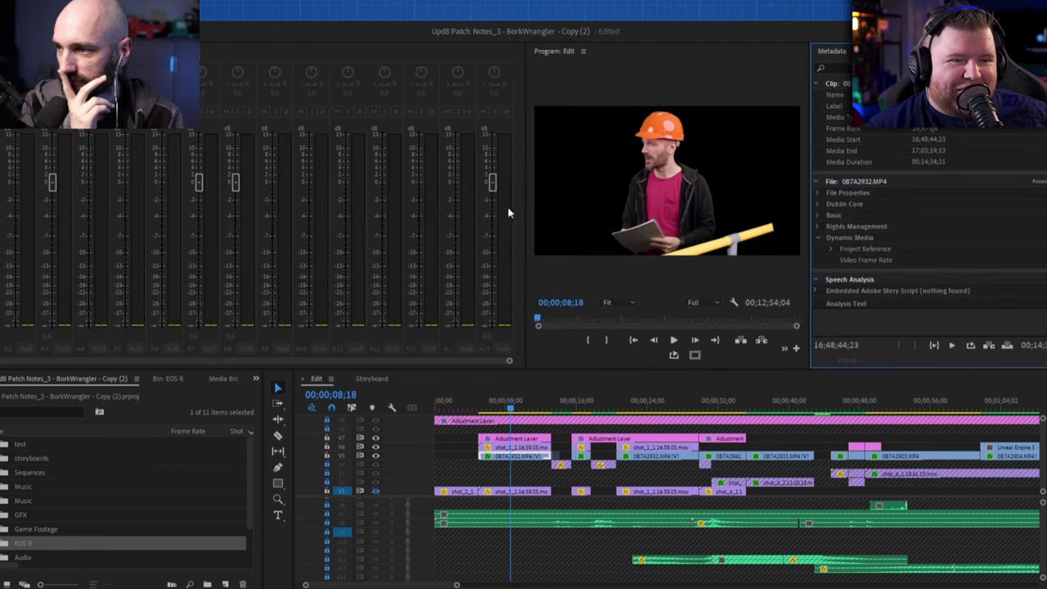
pyautogui.moveTo(401, 206); pyautogui.dragTo(342, 206)
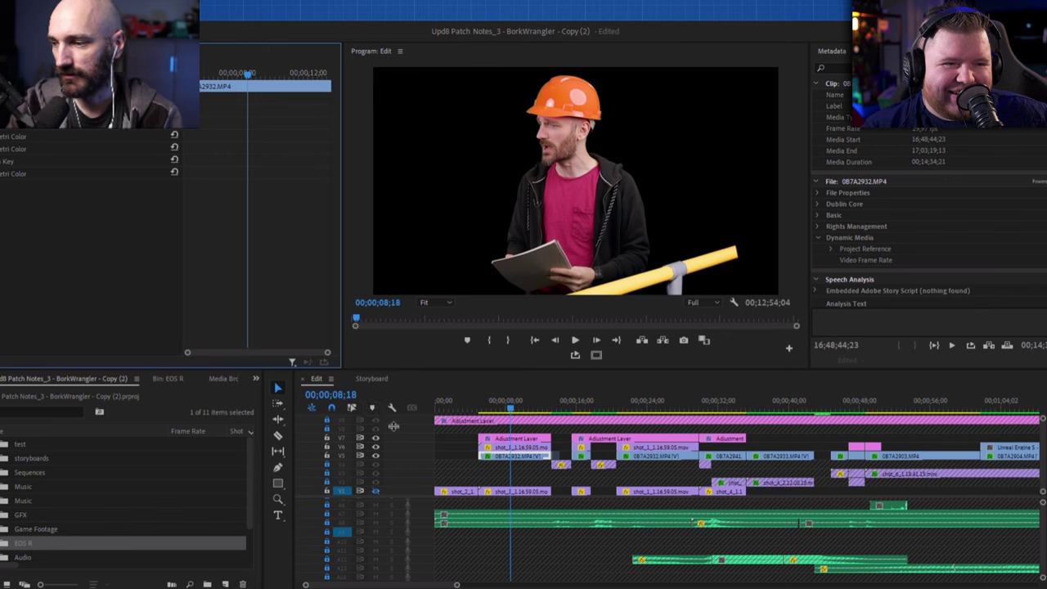
pyautogui.click(378, 452)
pyautogui.click(378, 452)
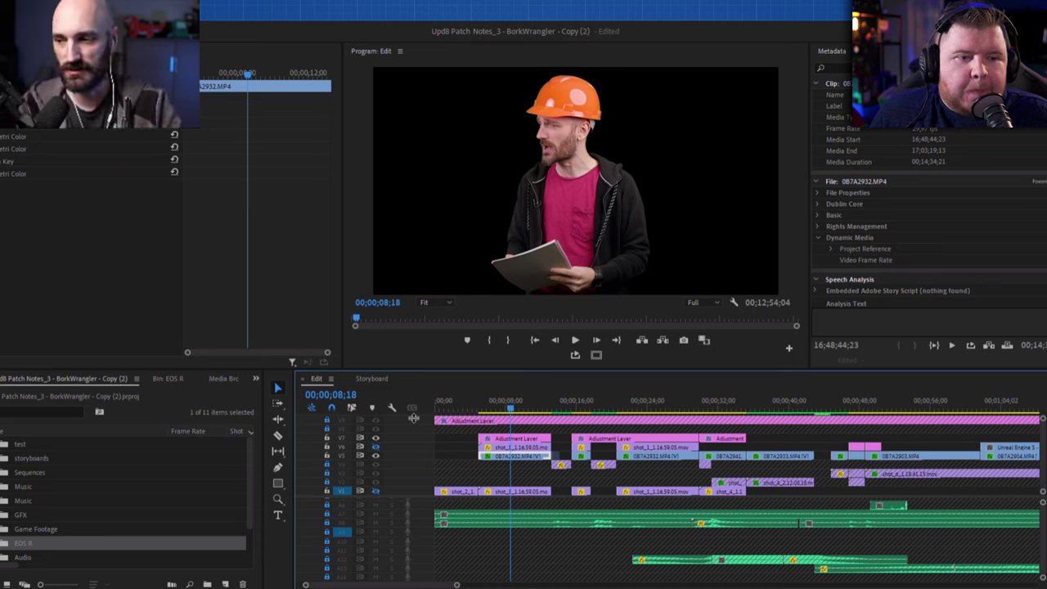
# Re-enable track output on V6 (yellow plank) and V1 (background footage)
pyautogui.click(377, 449)
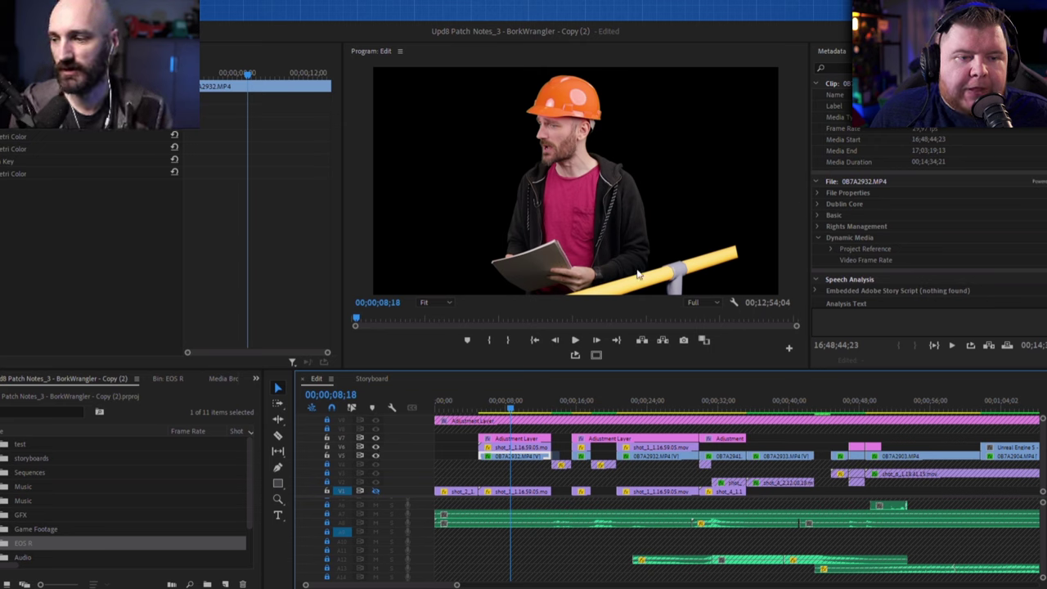
pyautogui.click(376, 490)
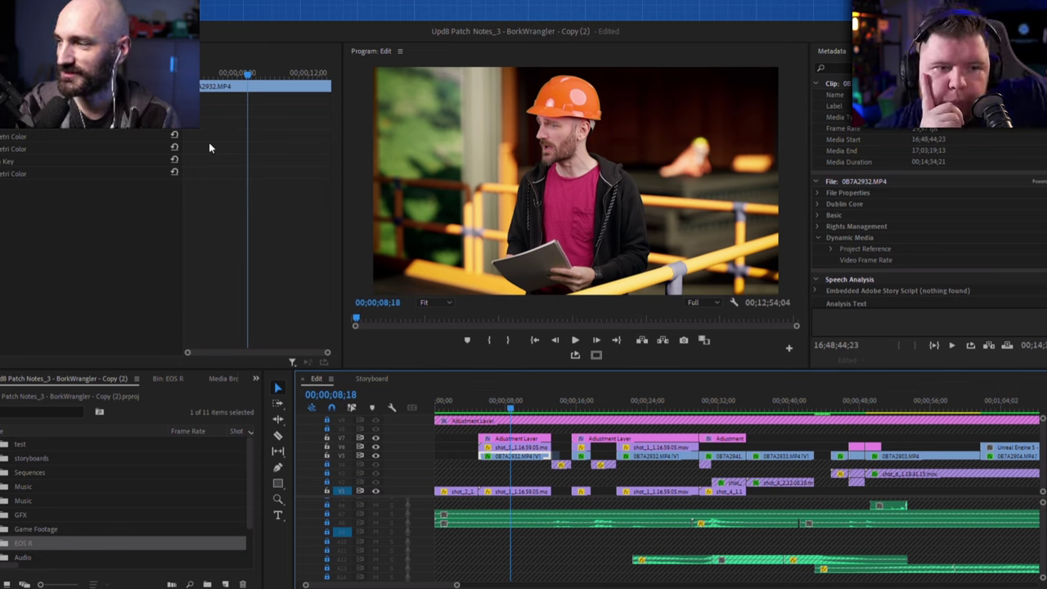
# Disable Ultra Key and both Lumetri Color effects, and bring up the Lumetri Color panel
pyautogui.click(4, 161)
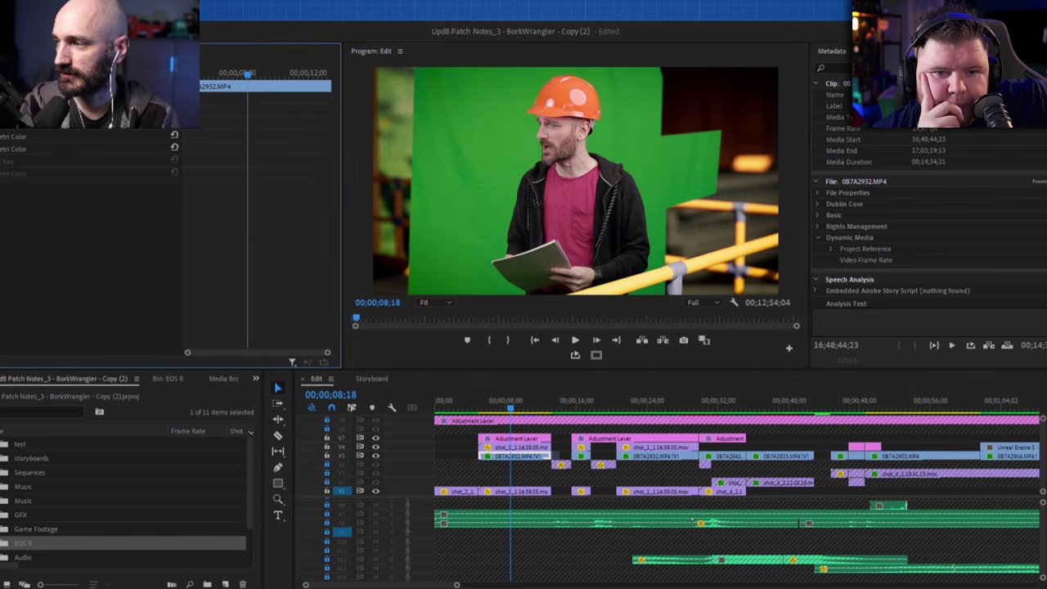
pyautogui.click(4, 148)
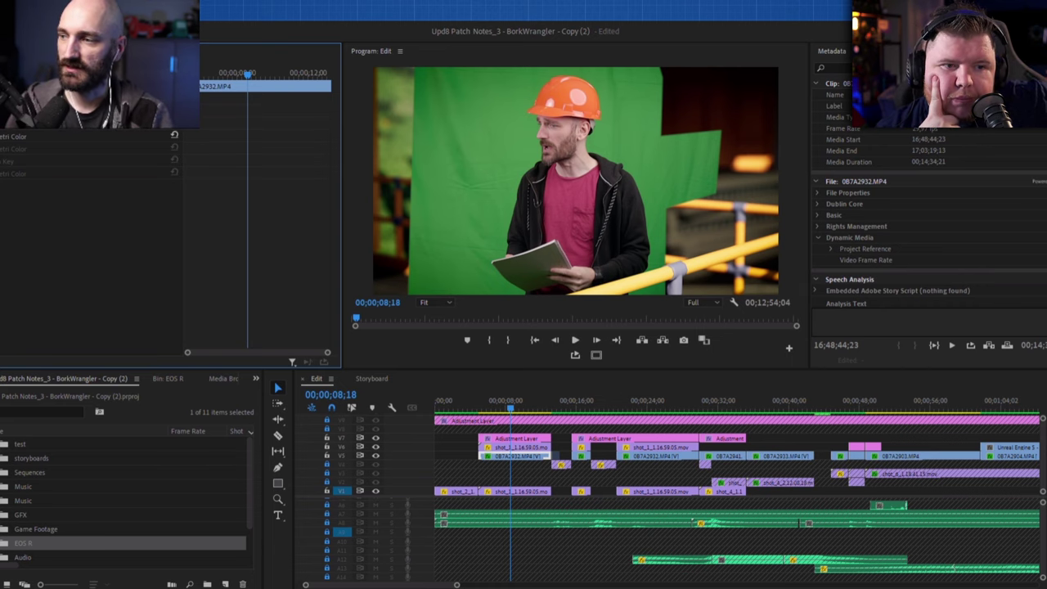
pyautogui.hotkey('alt', 'shift', '4')
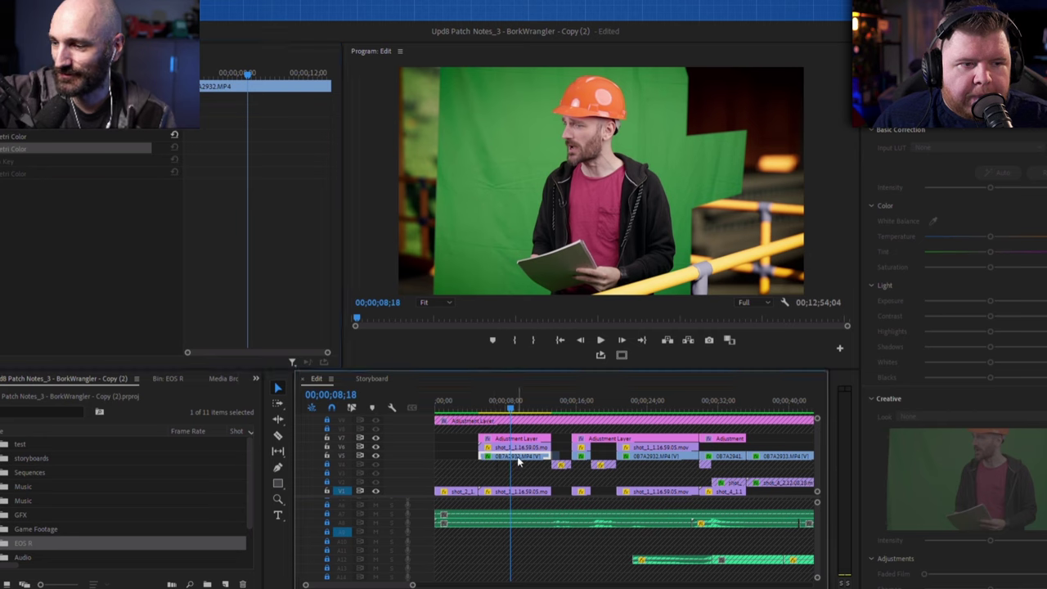
pyautogui.click(53, 147)
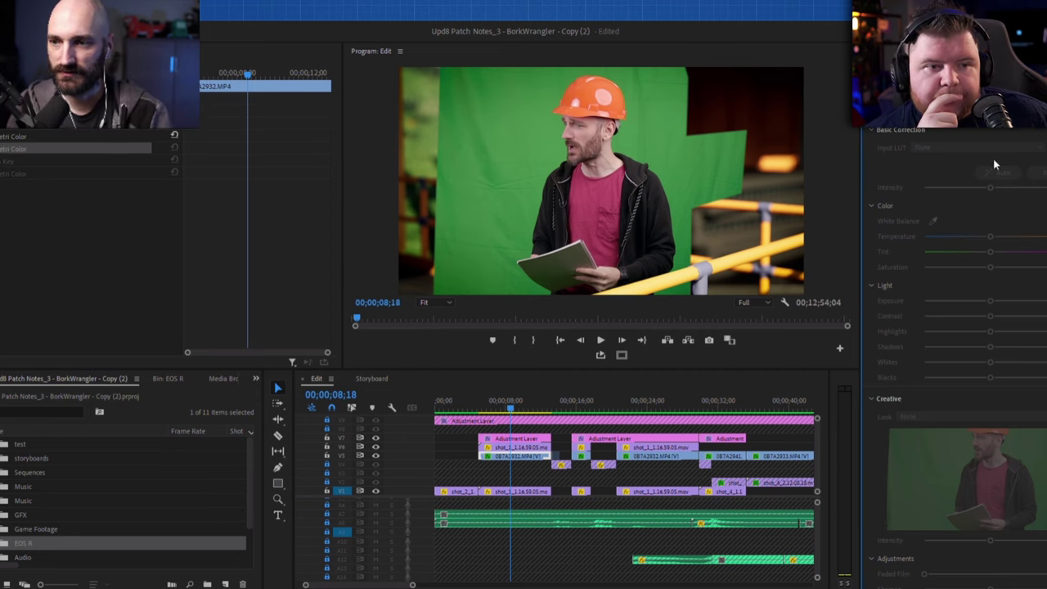
pyautogui.scroll(-15, 954, 360)
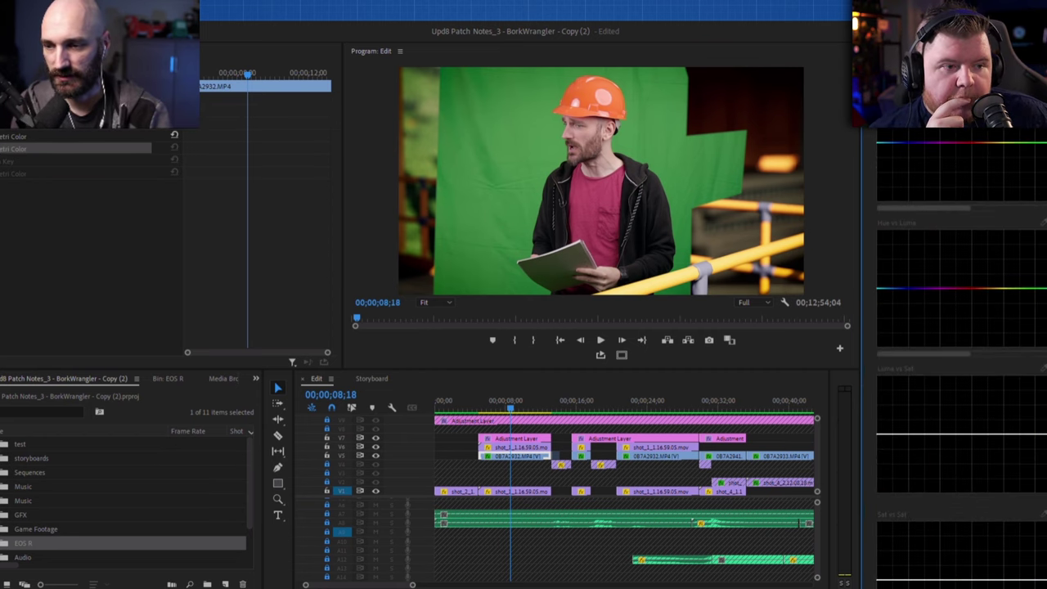
pyautogui.scroll(-5, 953, 360)
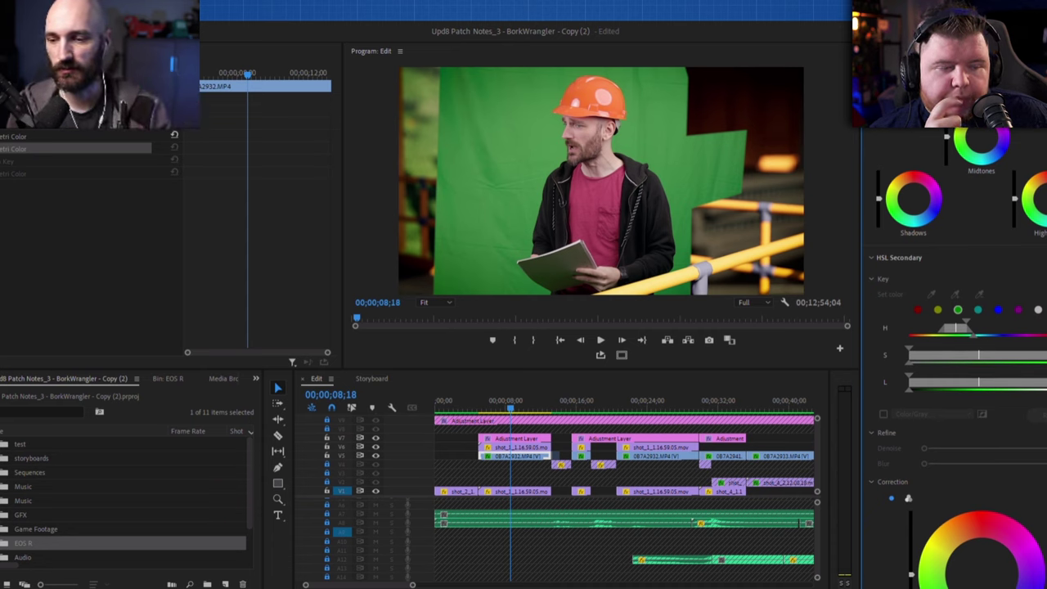
pyautogui.scroll(-3, 953, 360)
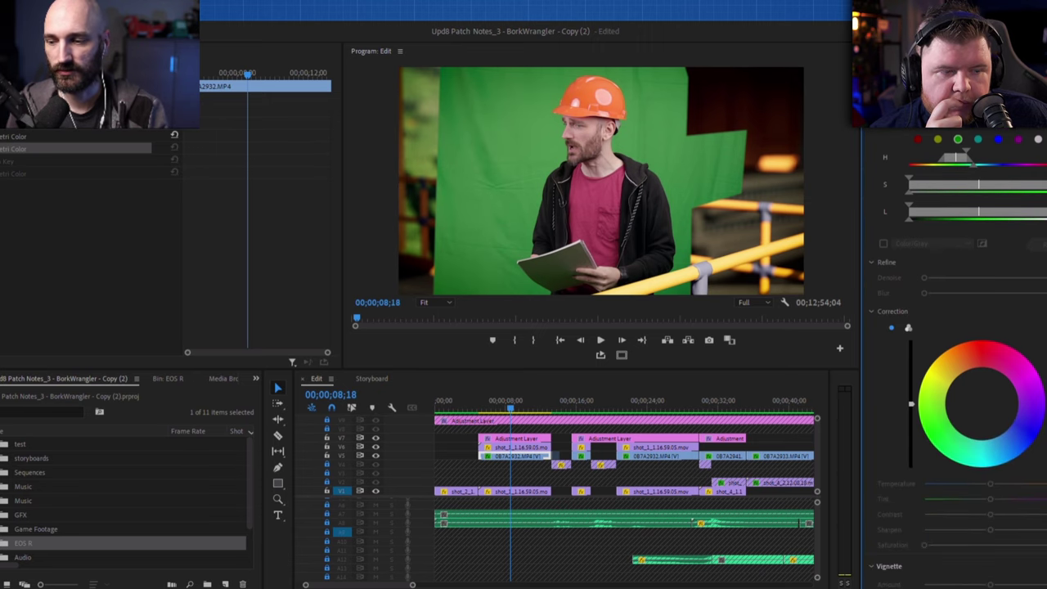
pyautogui.scroll(3, 953, 360)
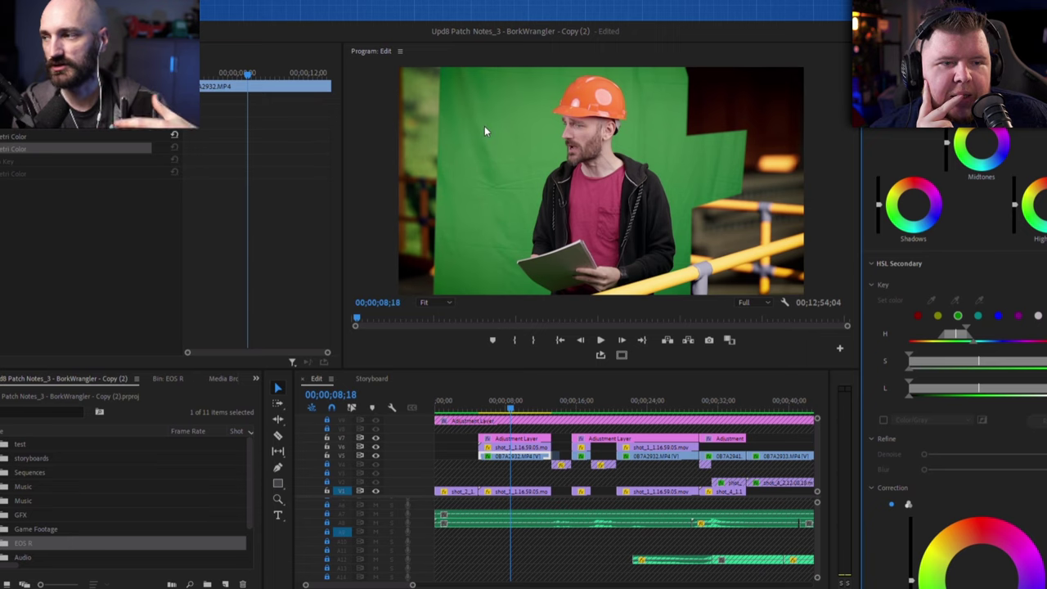
# Bring up the presenter clip's keying effect settings in Effect Controls
pyautogui.hotkey('shift', '5')
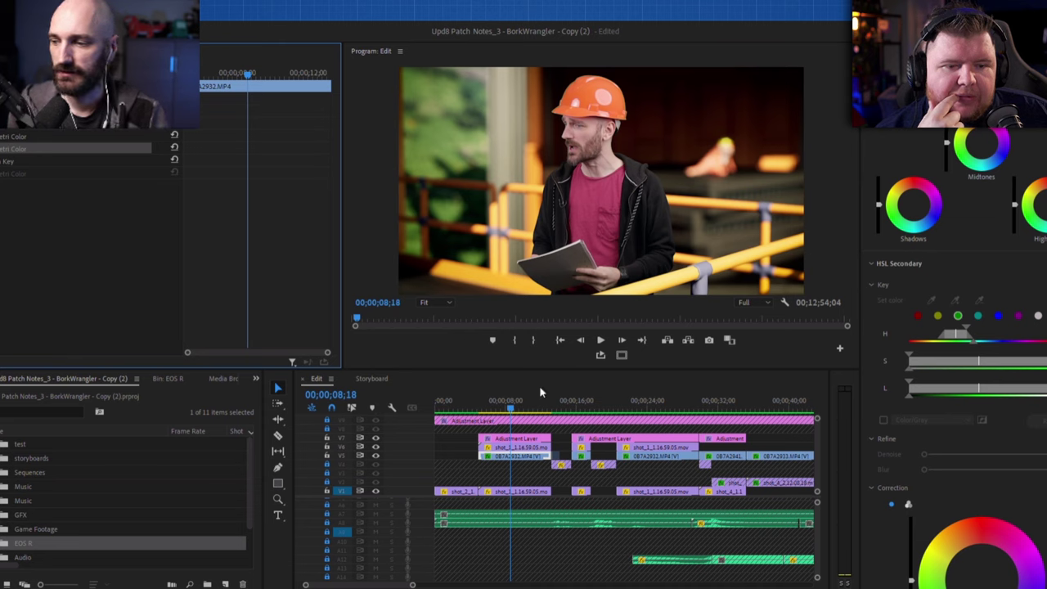
# Play the keyed footage from about 20 seconds, scrub back, and select 0B7A2932.MP4 on V5
pyautogui.click(616, 401)
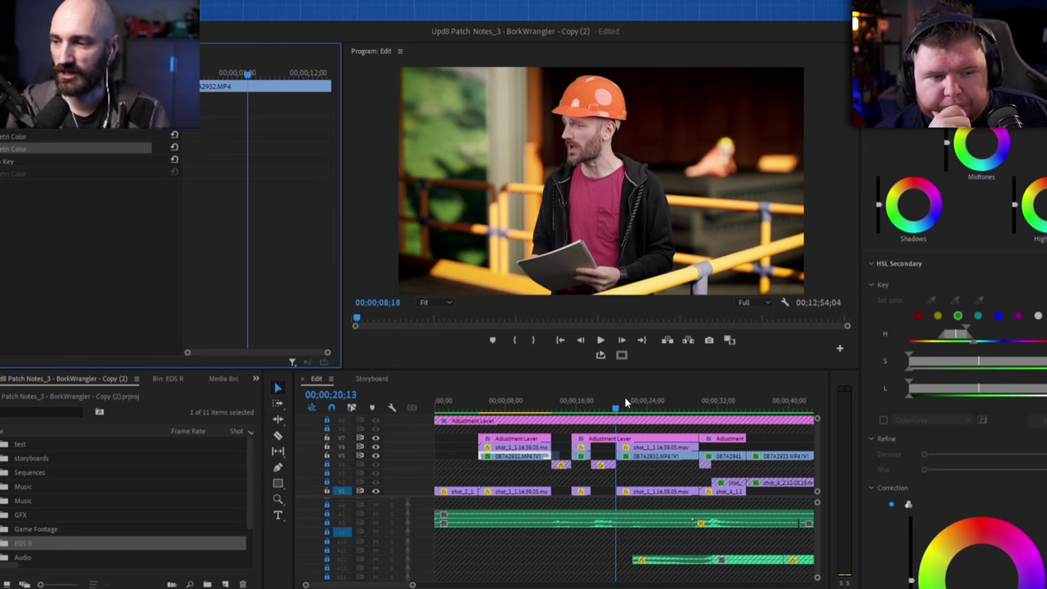
pyautogui.press('space')
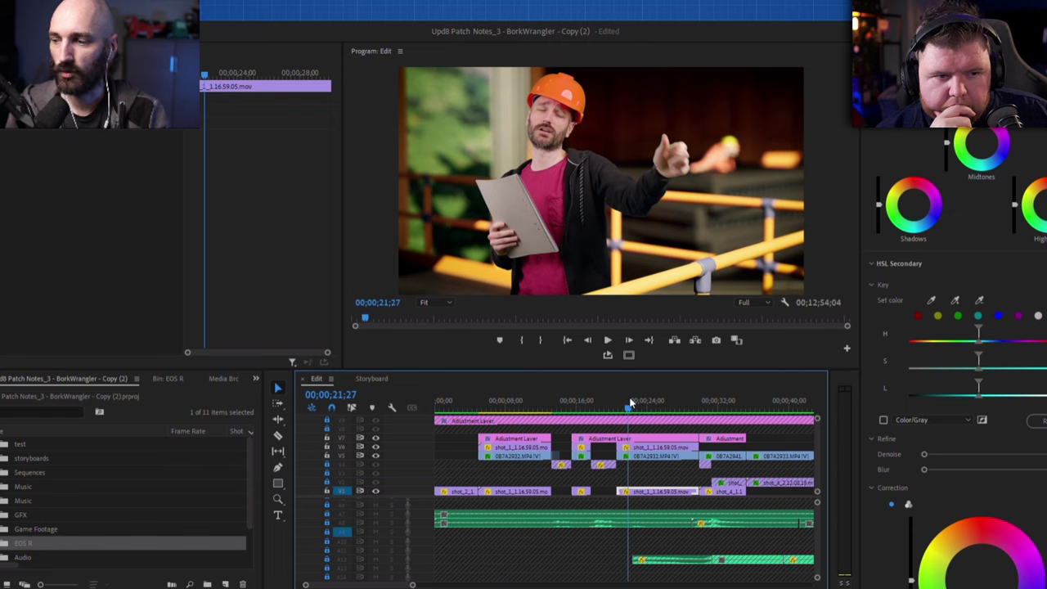
pyautogui.click(624, 402)
pyautogui.moveTo(626, 406); pyautogui.dragTo(497, 401)
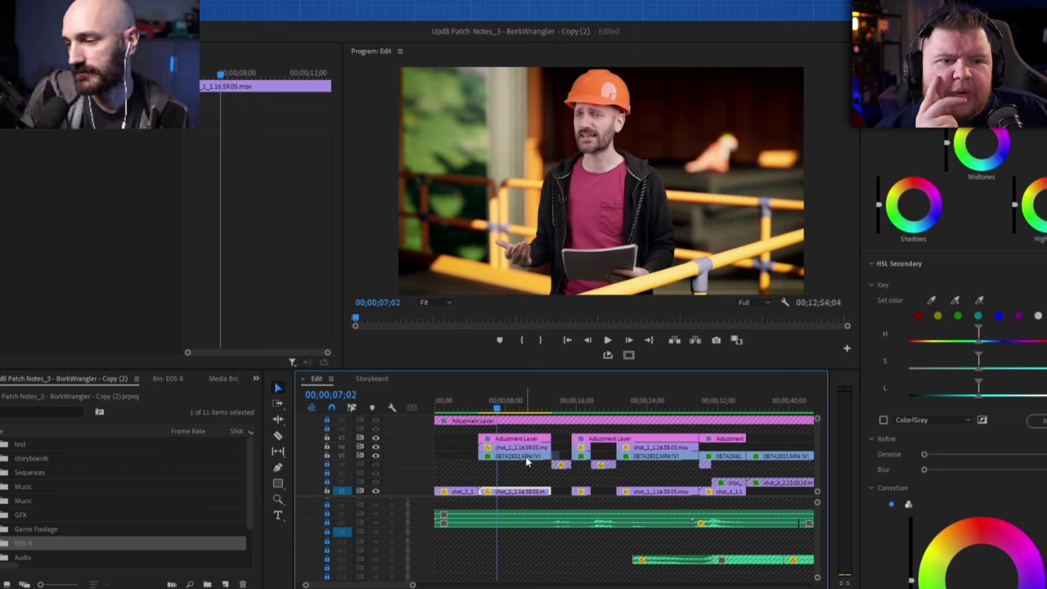
pyautogui.click(529, 457)
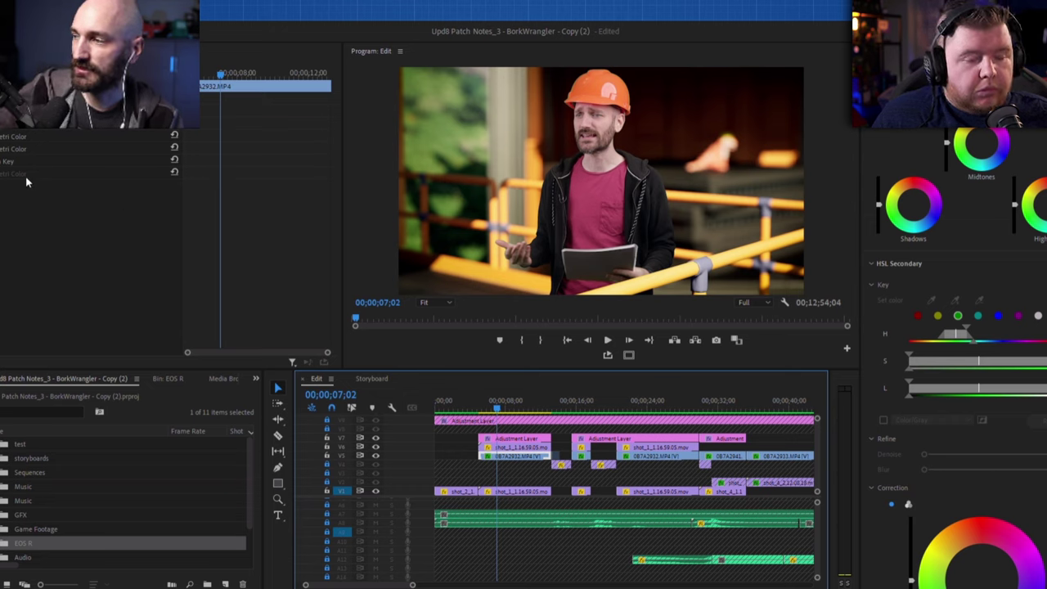
# Move to 00;00;10;17, place an adjustment layer on V7, then delete it
pyautogui.click(1, 177)
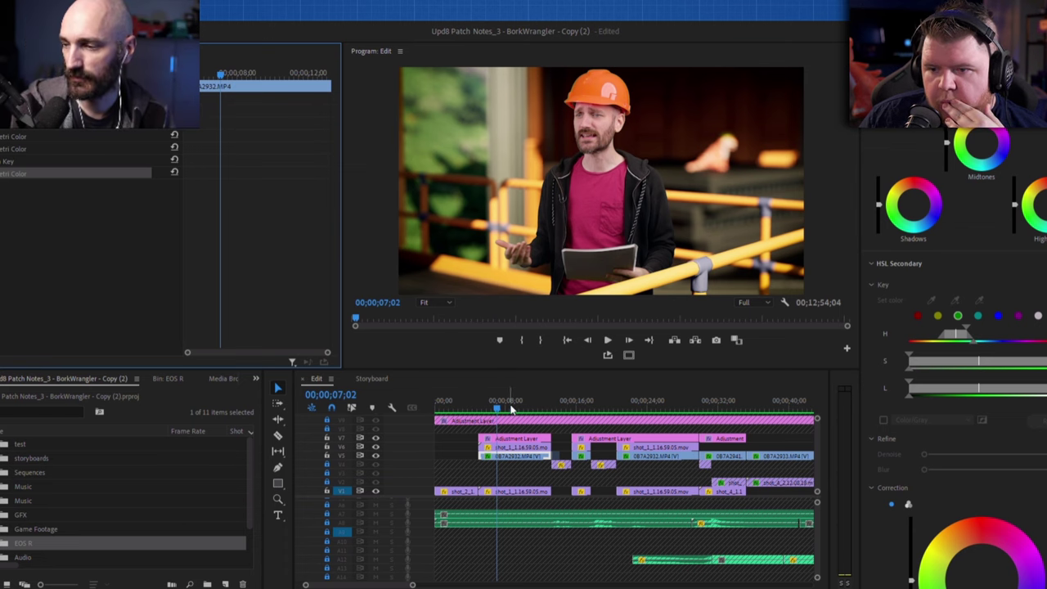
pyautogui.moveTo(512, 405); pyautogui.dragTo(530, 409)
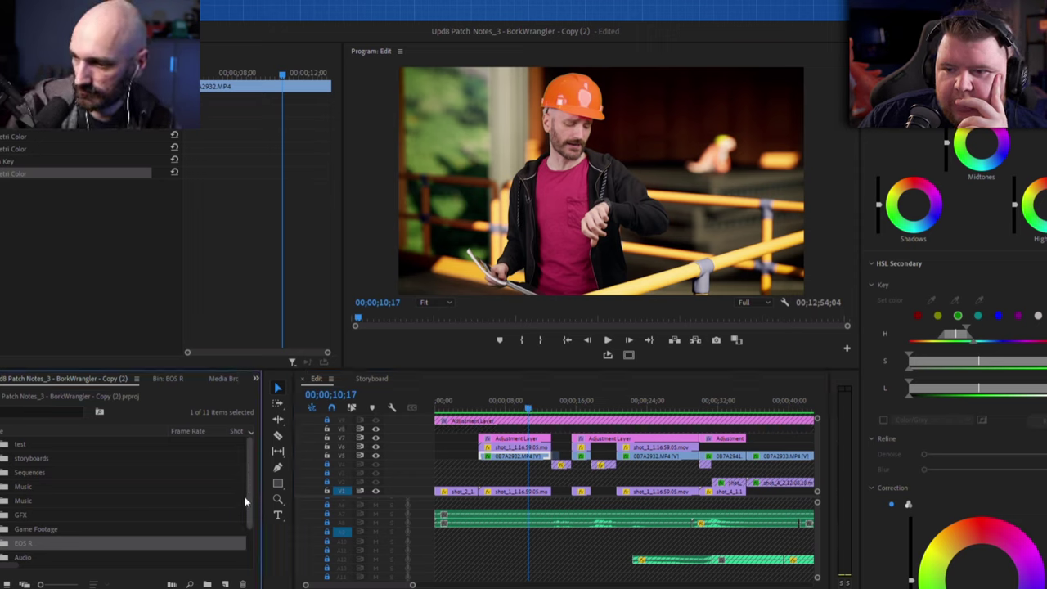
pyautogui.scroll(-3, 229, 507)
pyautogui.moveTo(27, 545); pyautogui.dragTo(514, 430)
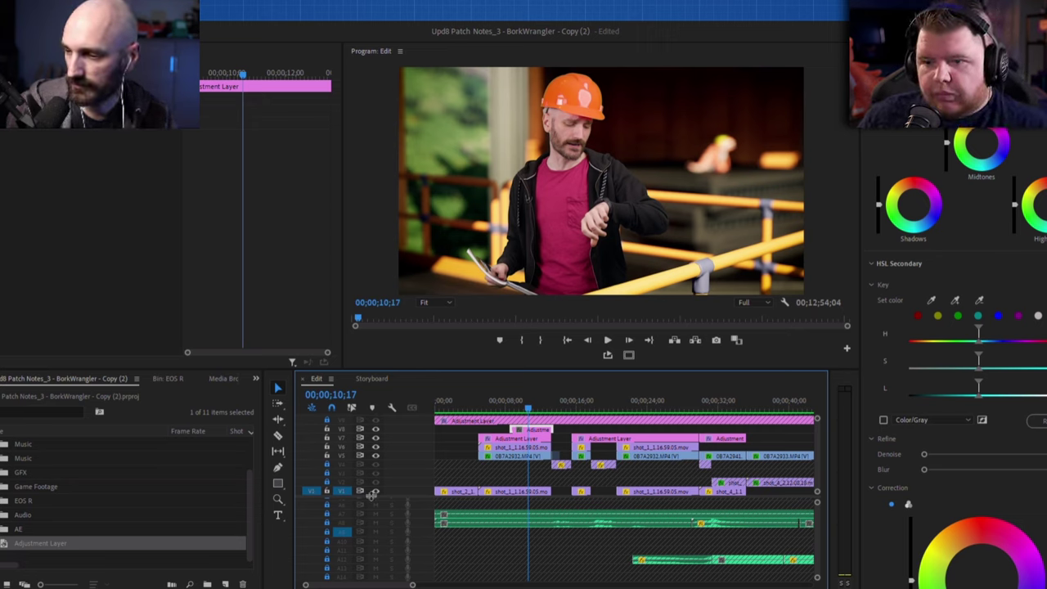
pyautogui.press('Delete')
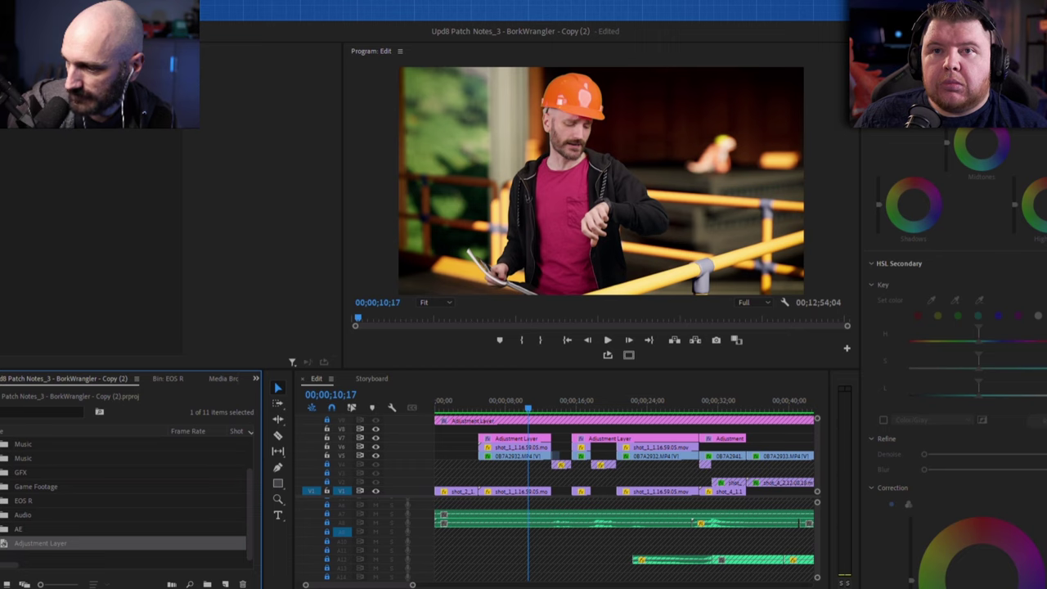
# Expand the GFX bin to list logo.png, Color Matte and clouds.png
pyautogui.scroll(3, 123, 499)
pyautogui.scroll(-2, 4, 530)
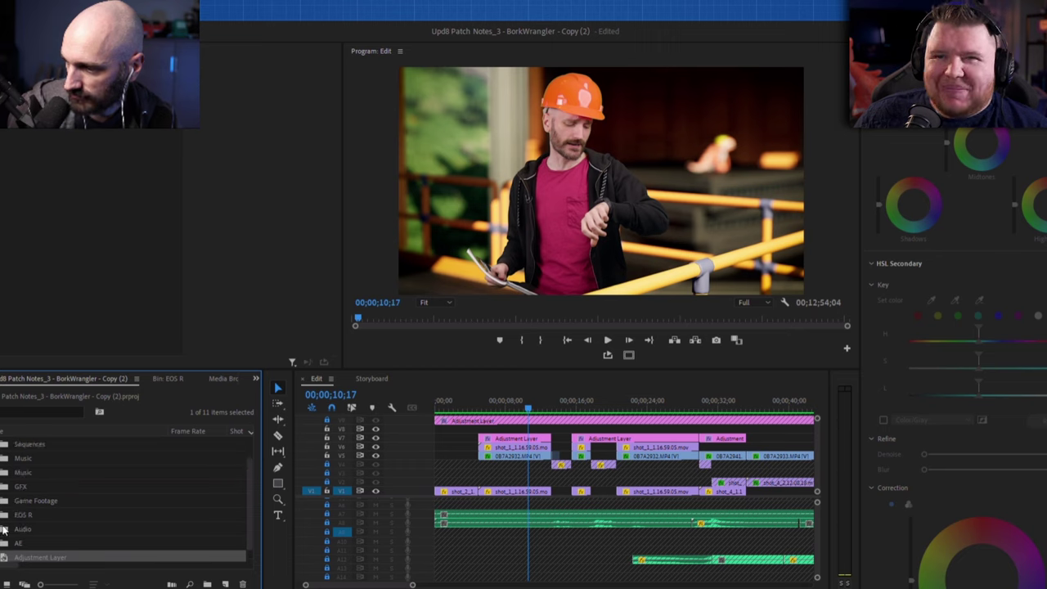
pyautogui.click(3, 487)
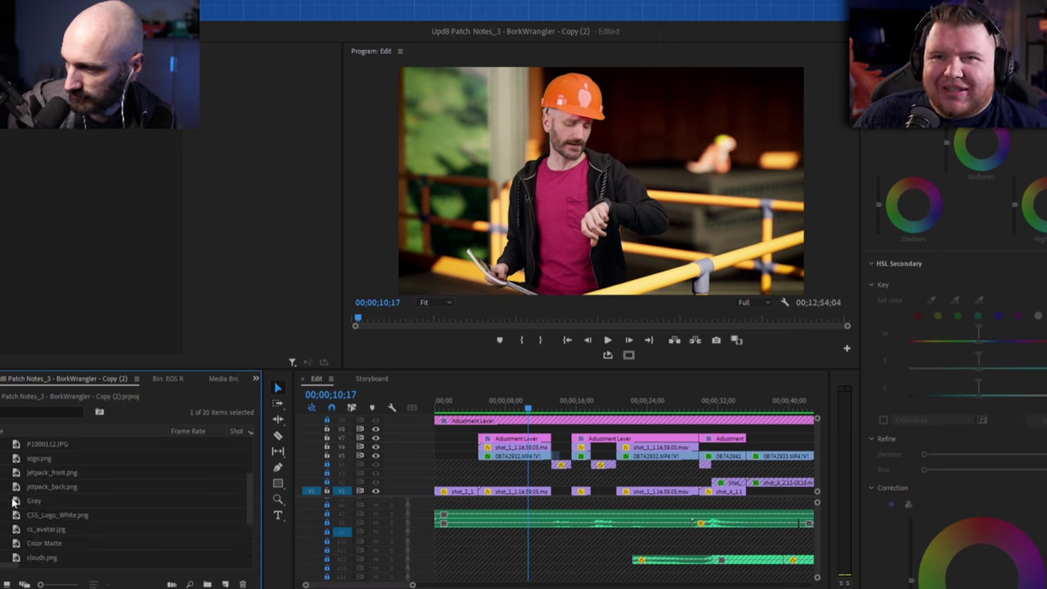
# Try the Color Matte, then place the Gray matte on V8 at 00;00;10;17
pyautogui.scroll(-3, 12, 504)
pyautogui.scroll(1, 20, 493)
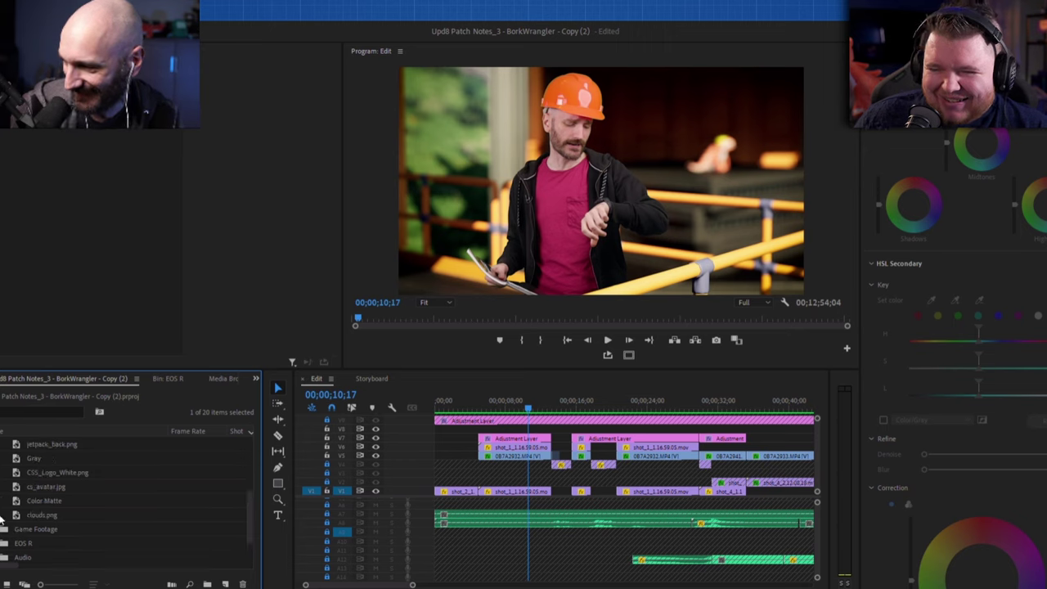
pyautogui.click(52, 503)
pyautogui.moveTo(52, 503); pyautogui.dragTo(466, 438)
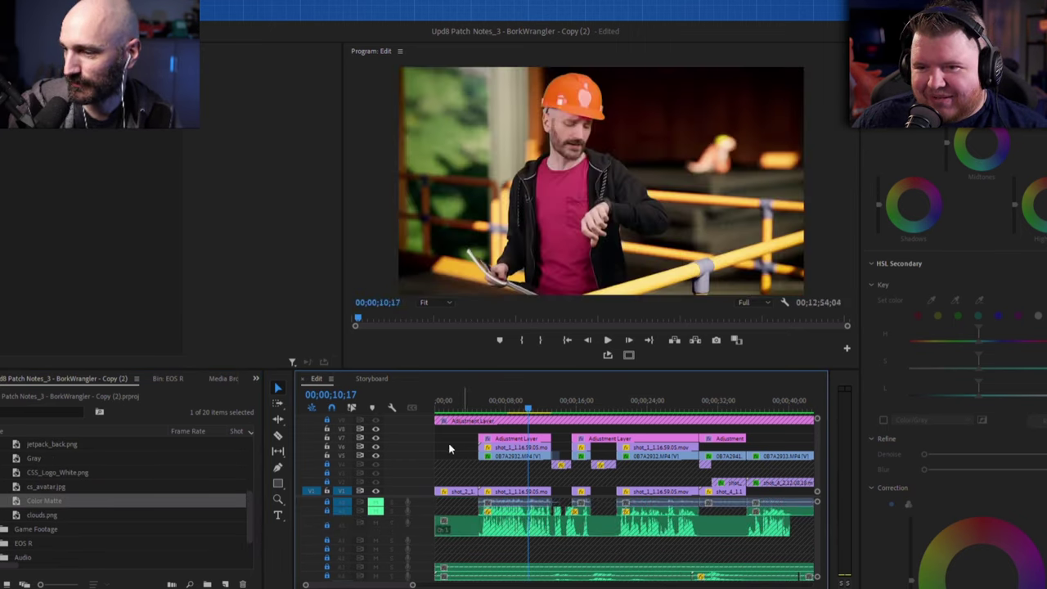
pyautogui.scroll(1, 51, 507)
pyautogui.moveTo(37, 487); pyautogui.dragTo(521, 428)
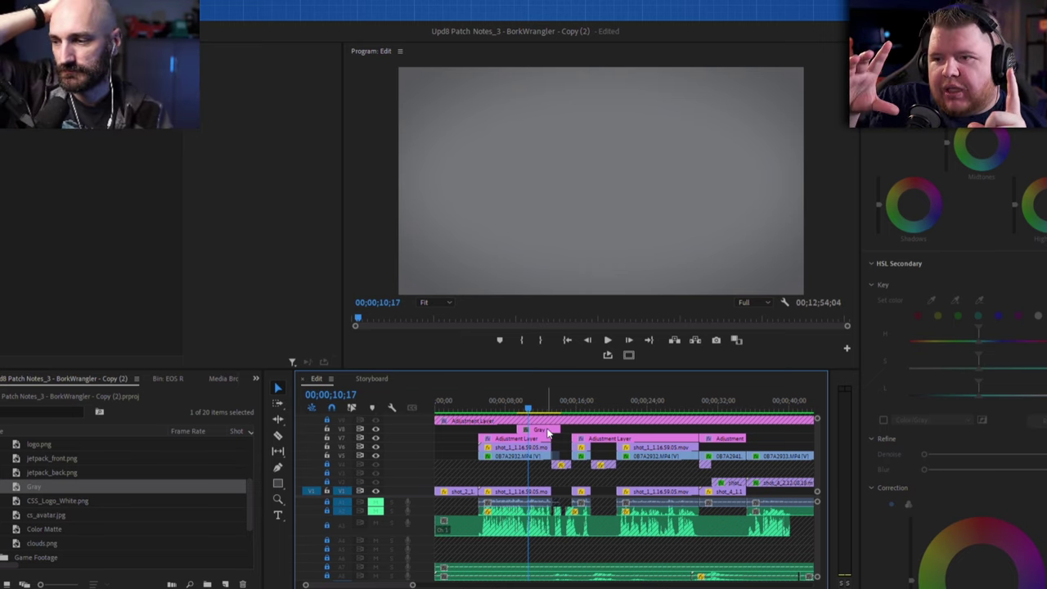
# Set the Gray matte's Blend Mode to Color, briefly trying Luminosity
pyautogui.click(540, 430)
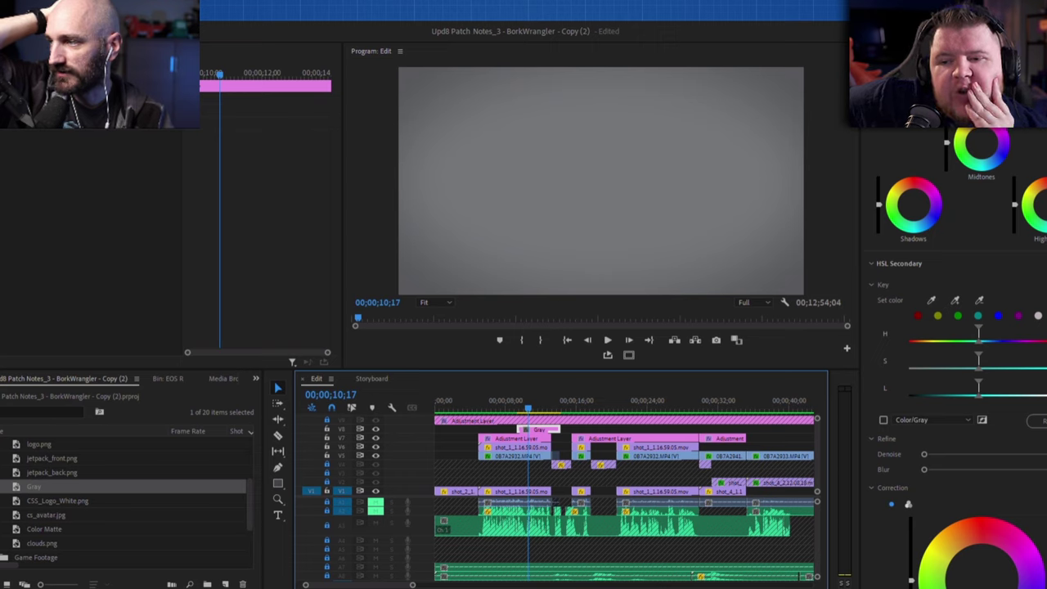
pyautogui.click(114, 145)
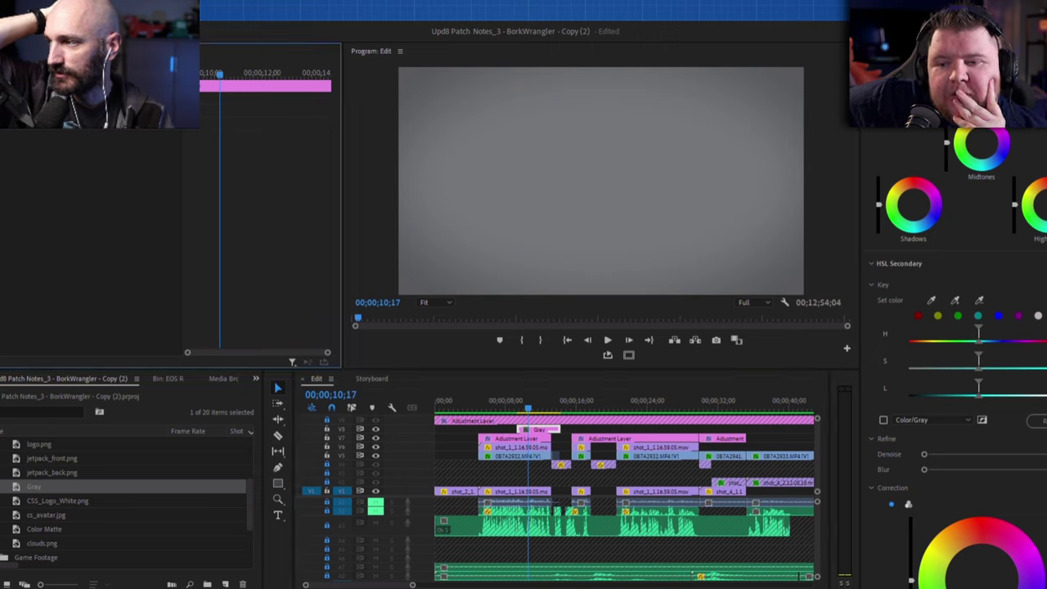
pyautogui.scroll(3, 114, 145)
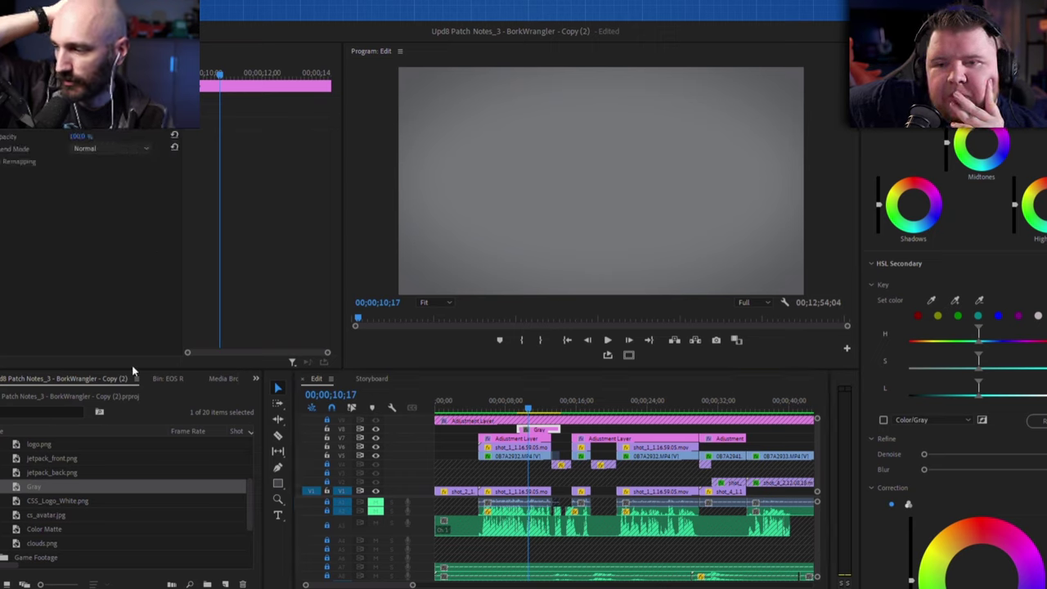
pyautogui.click(131, 477)
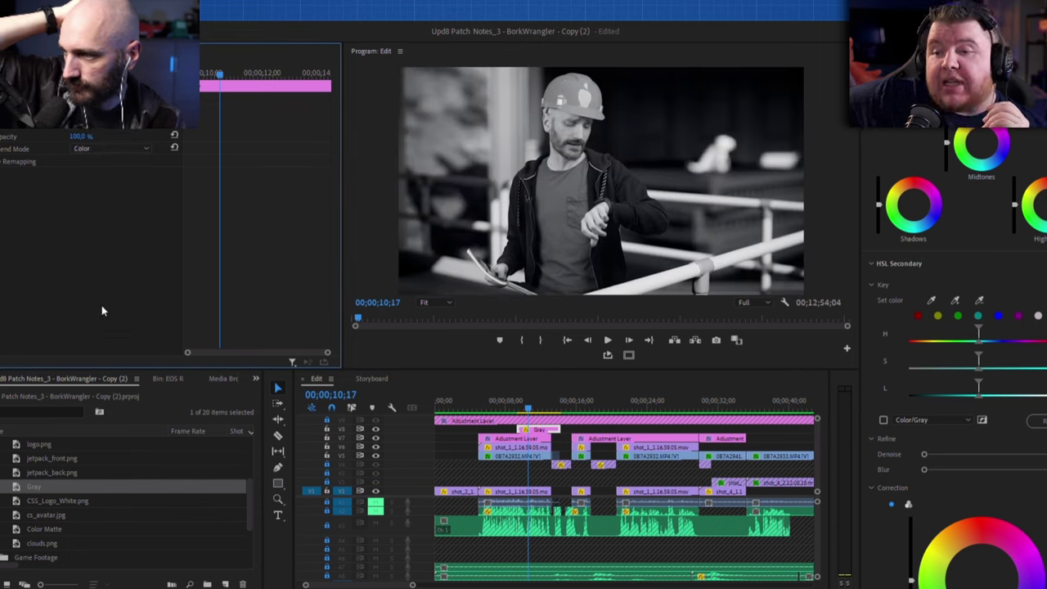
pyautogui.press('Down')
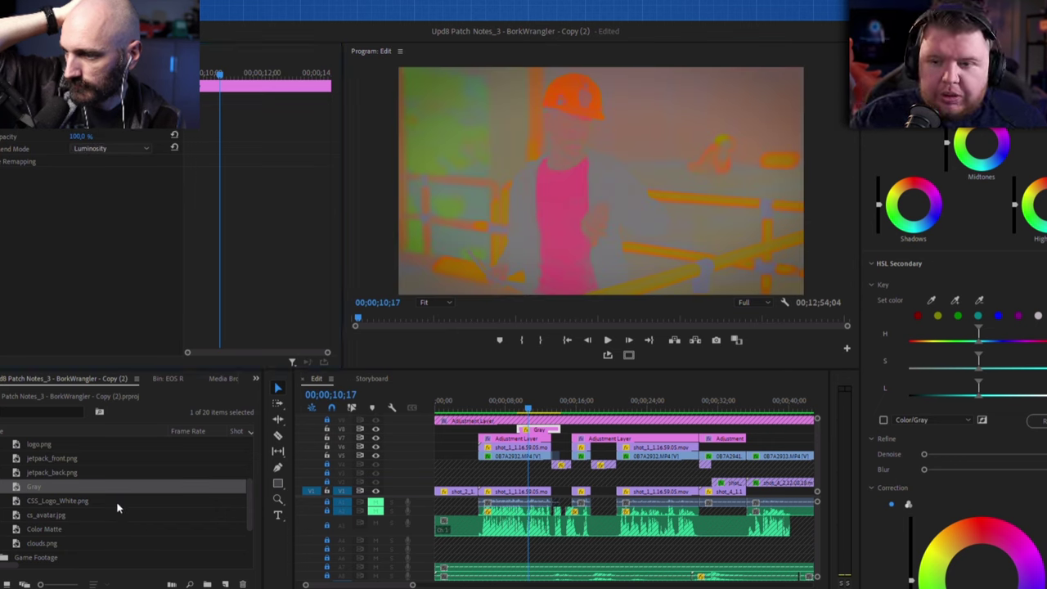
pyautogui.press('Up')
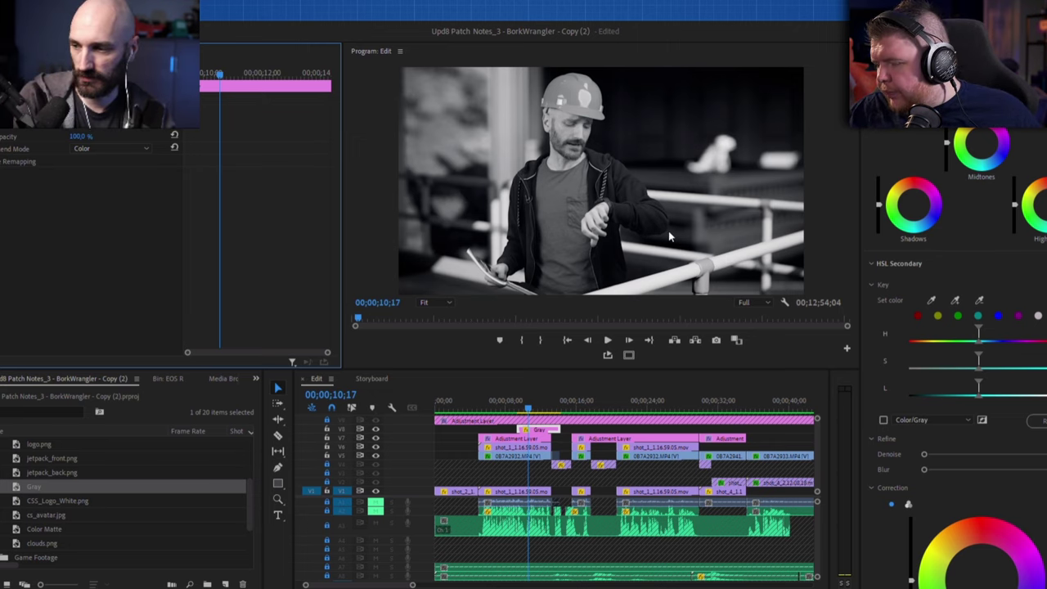
# Switch the Gray matte's blend to Luminosity, then delete the clip from V8
pyautogui.click(105, 148)
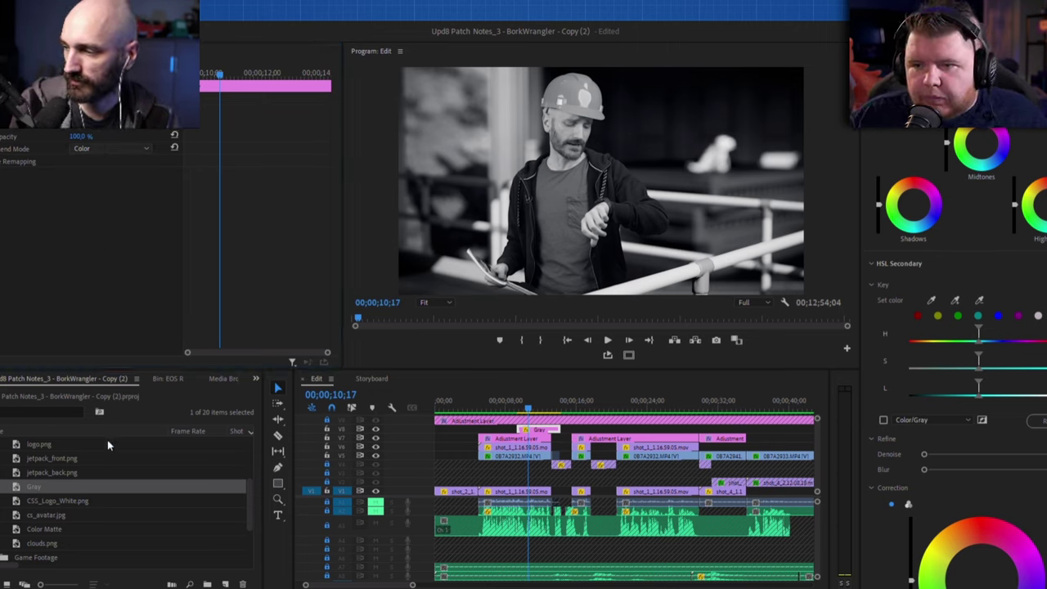
pyautogui.click(110, 508)
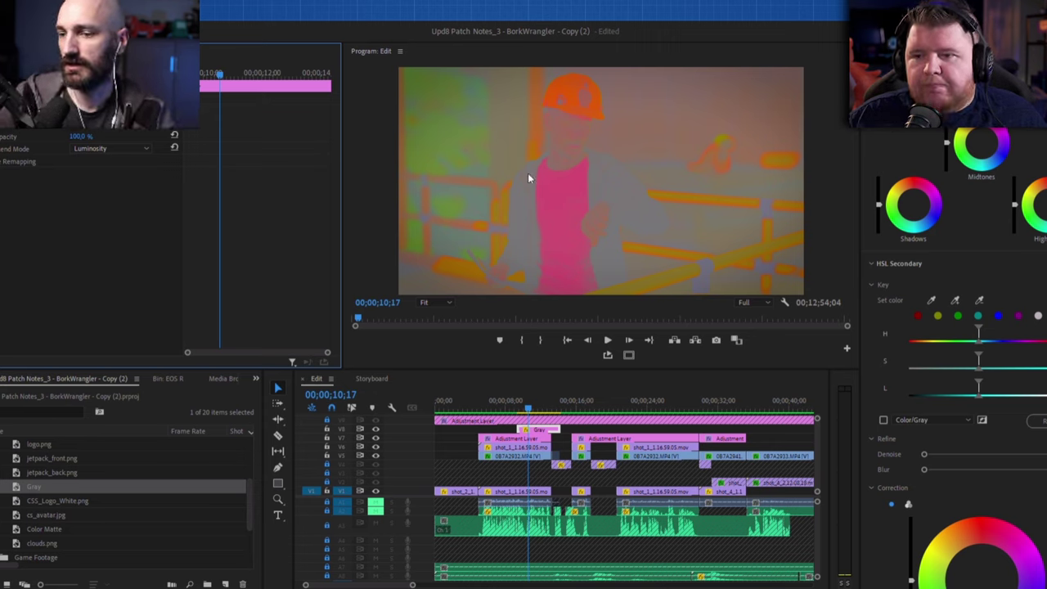
pyautogui.click(561, 439)
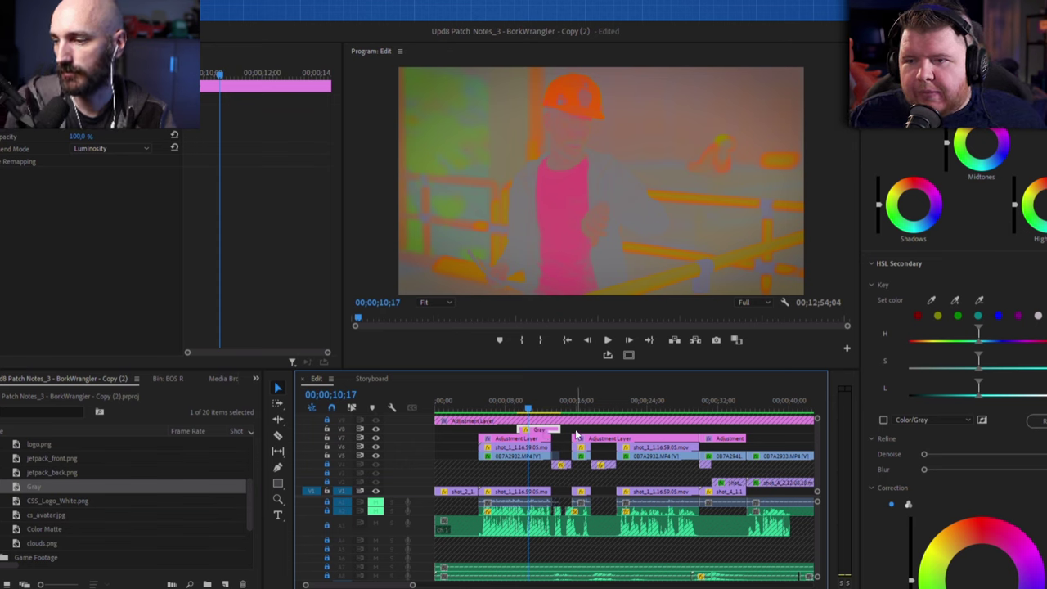
pyautogui.click(546, 432)
pyautogui.press('Delete')
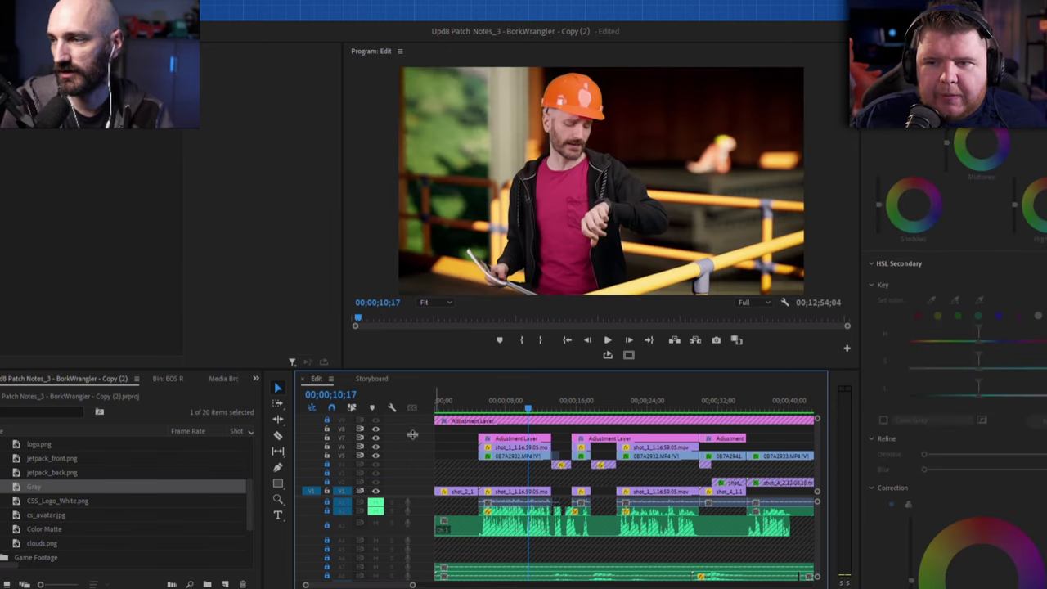
# Turn off tracks V5–V8, zoom out to the whole sequence, and scrub the opening titles
pyautogui.moveTo(326, 456); pyautogui.dragTo(327, 426)
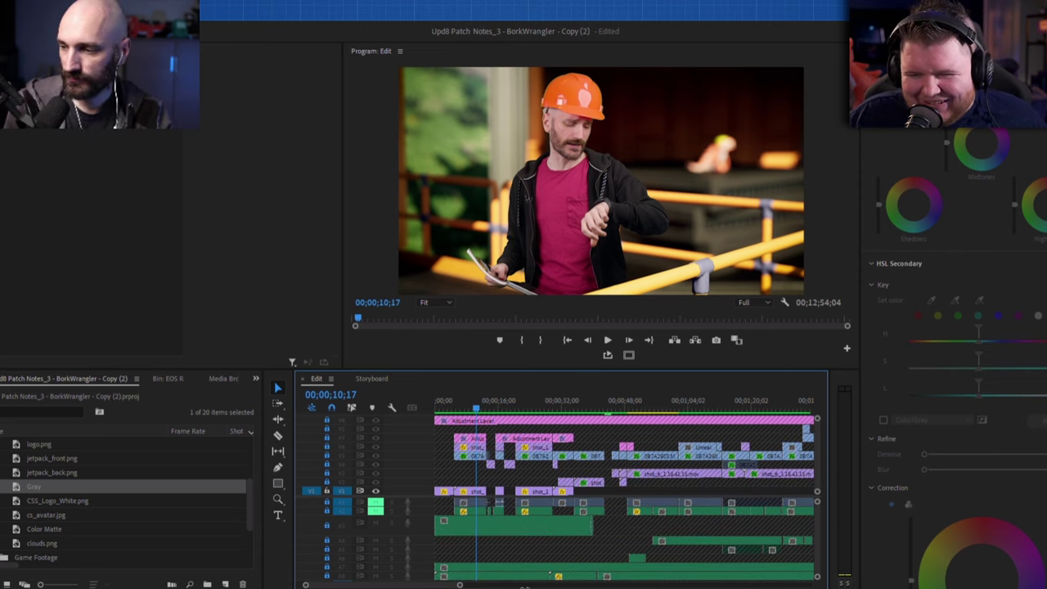
pyautogui.press('-')
pyautogui.press('-')
pyautogui.press('-')
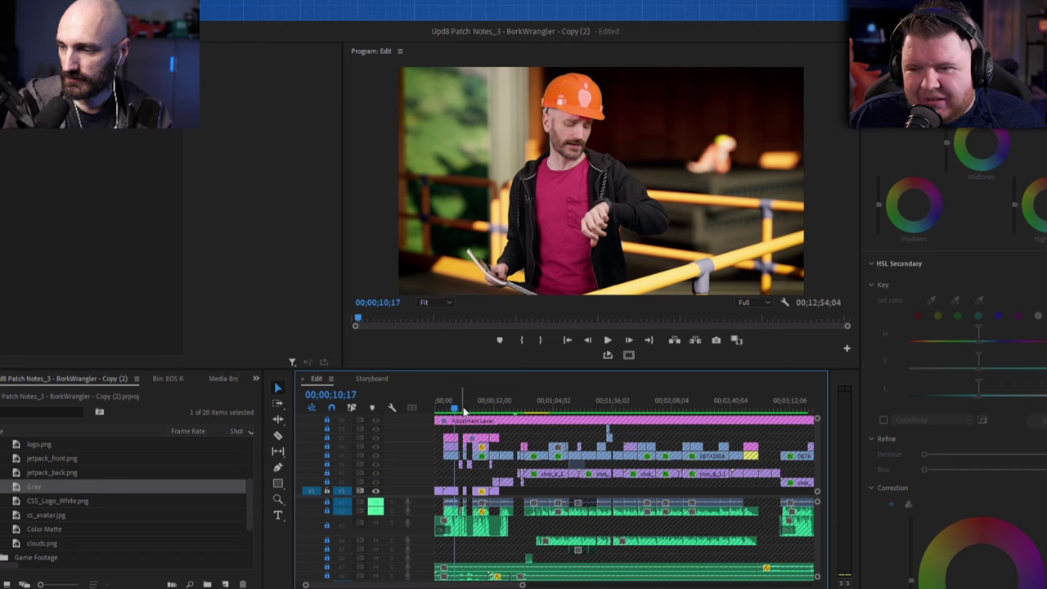
pyautogui.moveTo(480, 411); pyautogui.dragTo(454, 409)
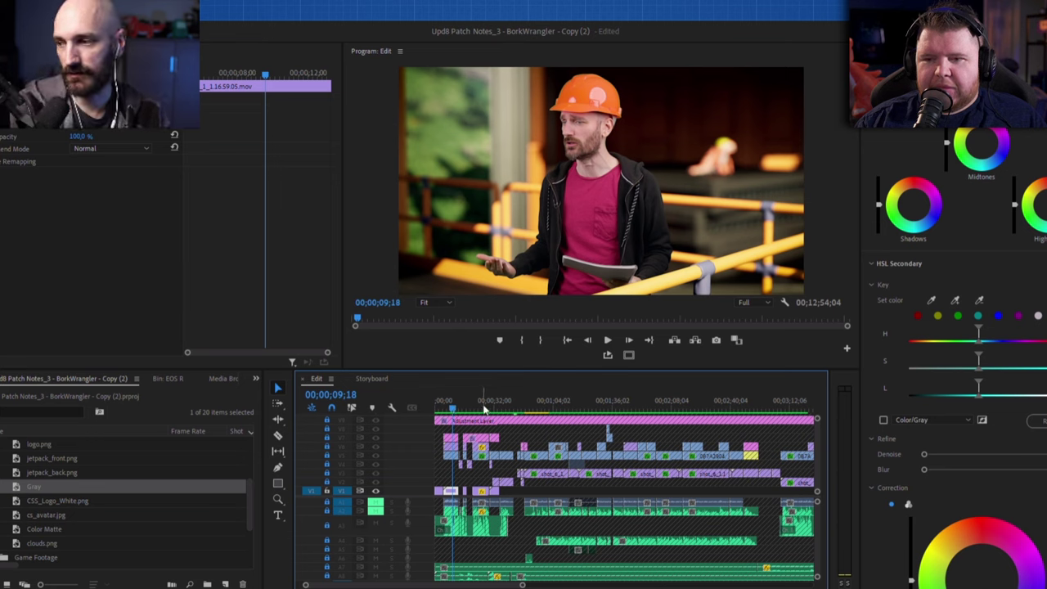
# Check the UPDATE8 title, the 16-second mark and the lizard scene on the ruler
pyautogui.click(484, 407)
pyautogui.click(491, 407)
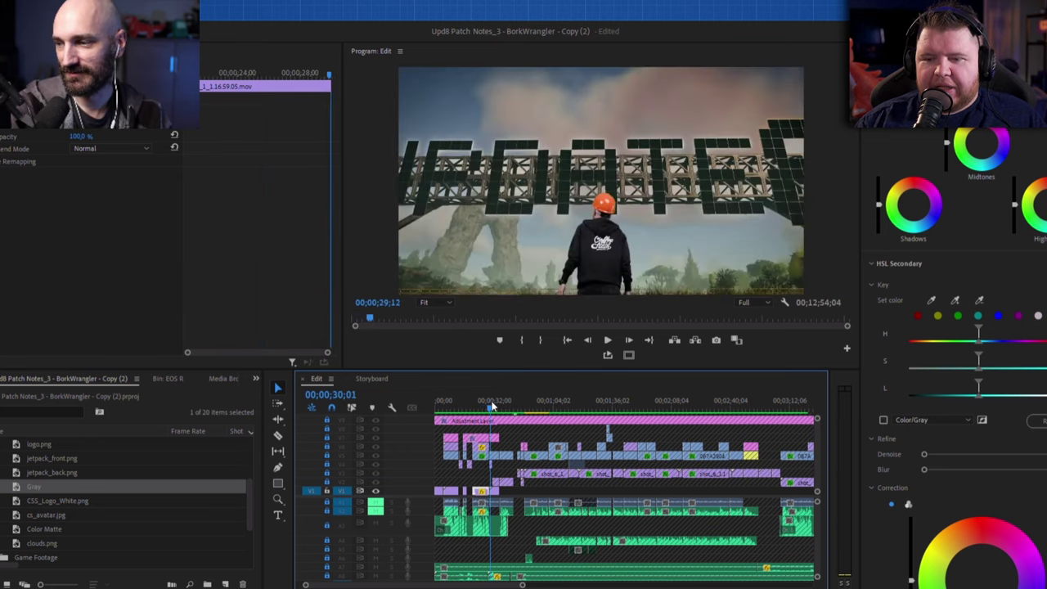
pyautogui.moveTo(490, 406); pyautogui.dragTo(438, 410)
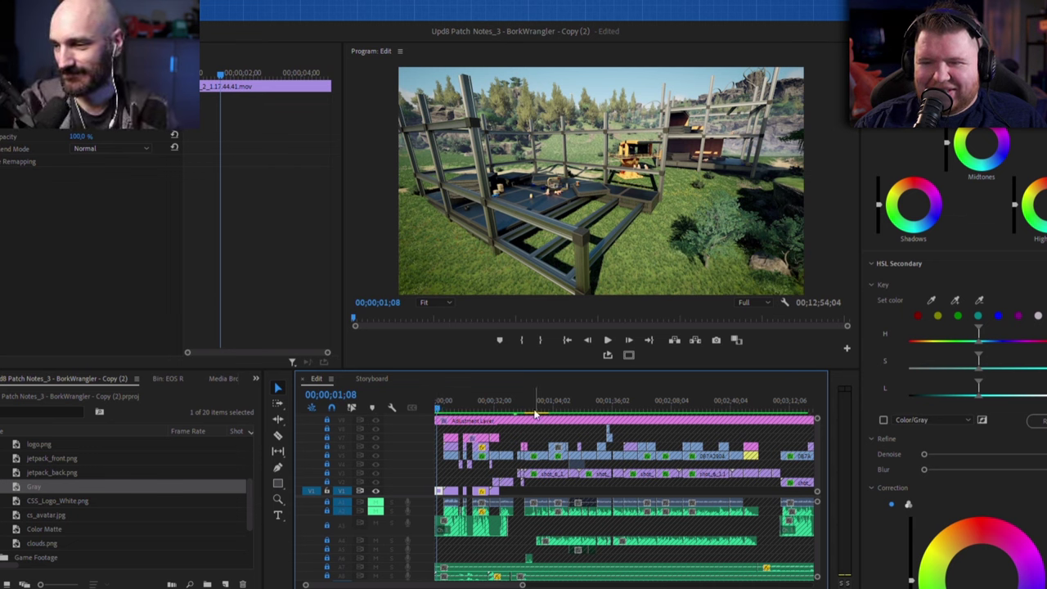
pyautogui.click(462, 409)
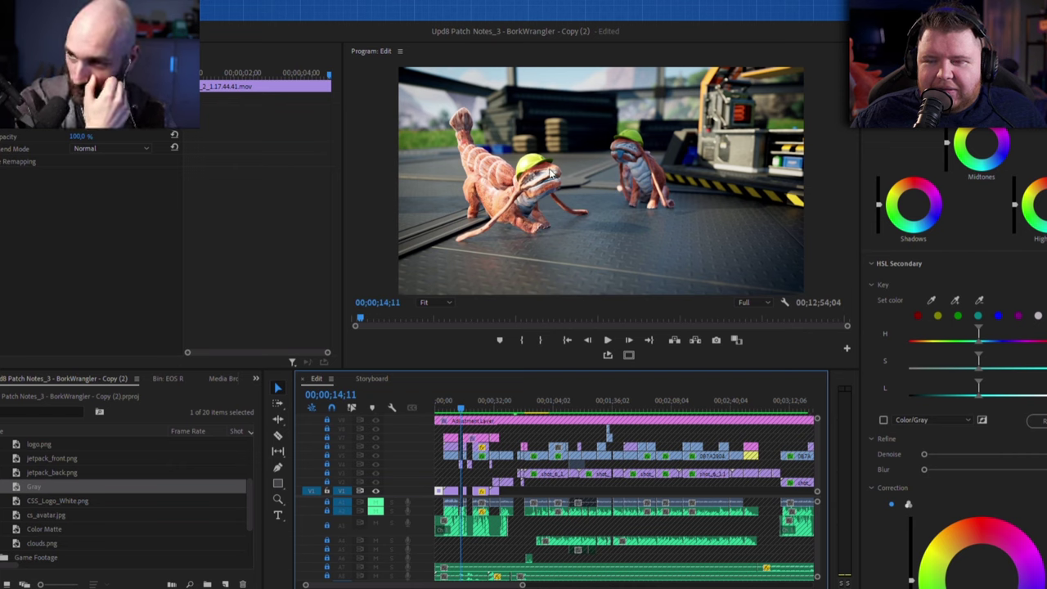
pyautogui.click(468, 409)
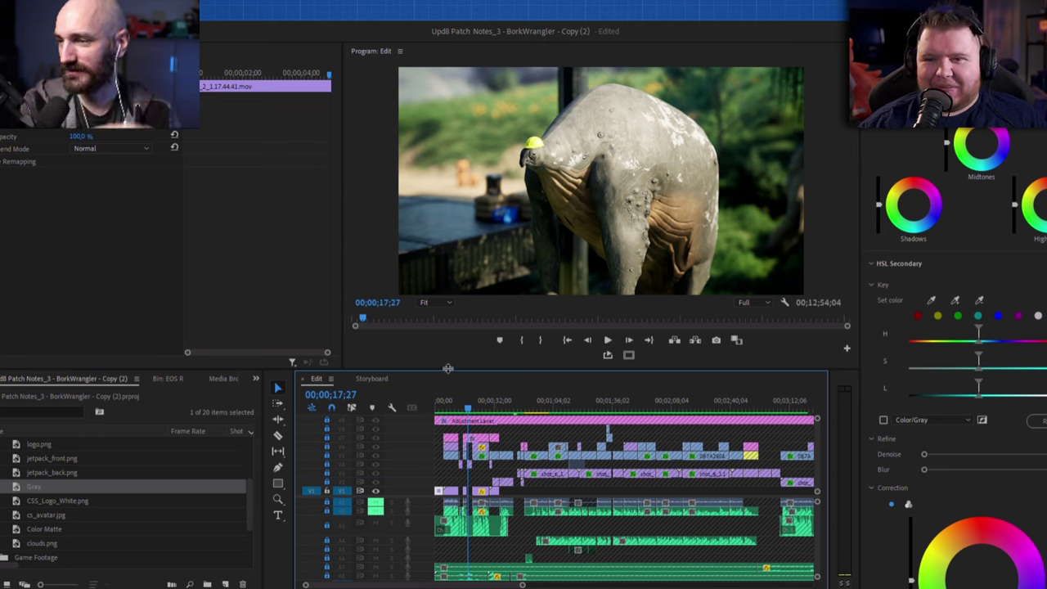
# Return to the hard-hat and opening scenery shots at 00;00;02;26, then widen the Program monitor
pyautogui.click(452, 399)
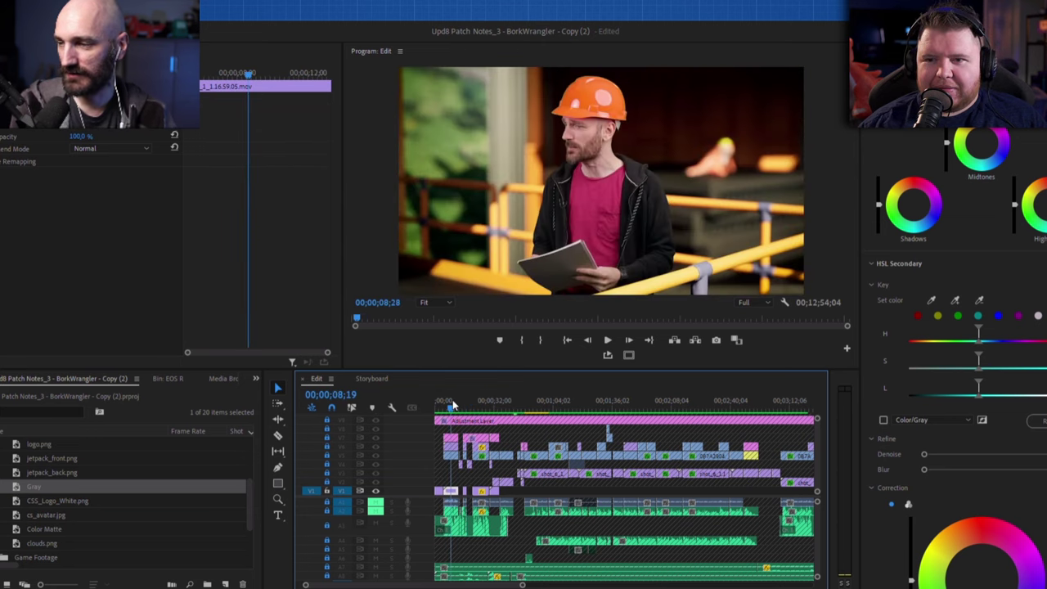
pyautogui.click(443, 407)
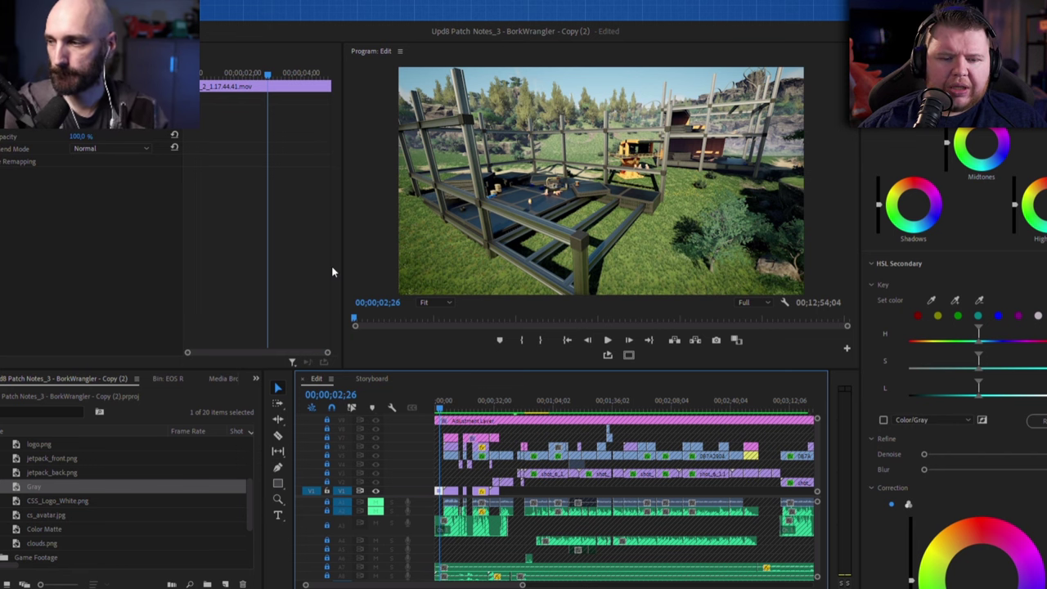
pyautogui.moveTo(342, 270); pyautogui.dragTo(304, 266)
pyautogui.moveTo(292, 265); pyautogui.dragTo(282, 266)
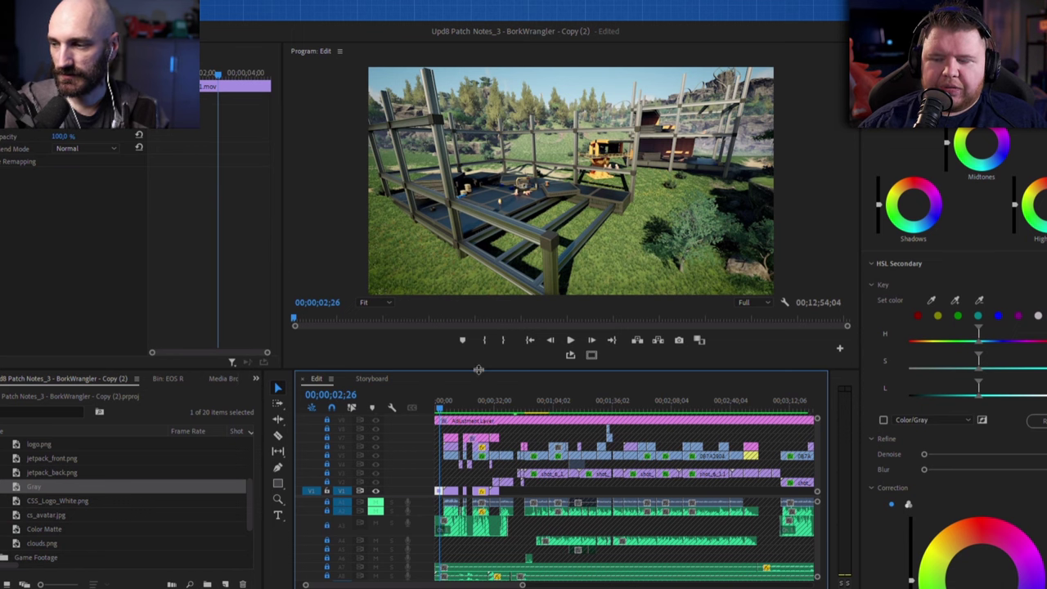
# Step through the lizard, hard-hat presenter and UPDATE title shots around 13–29 seconds
pyautogui.moveTo(479, 380); pyautogui.dragTo(479, 382)
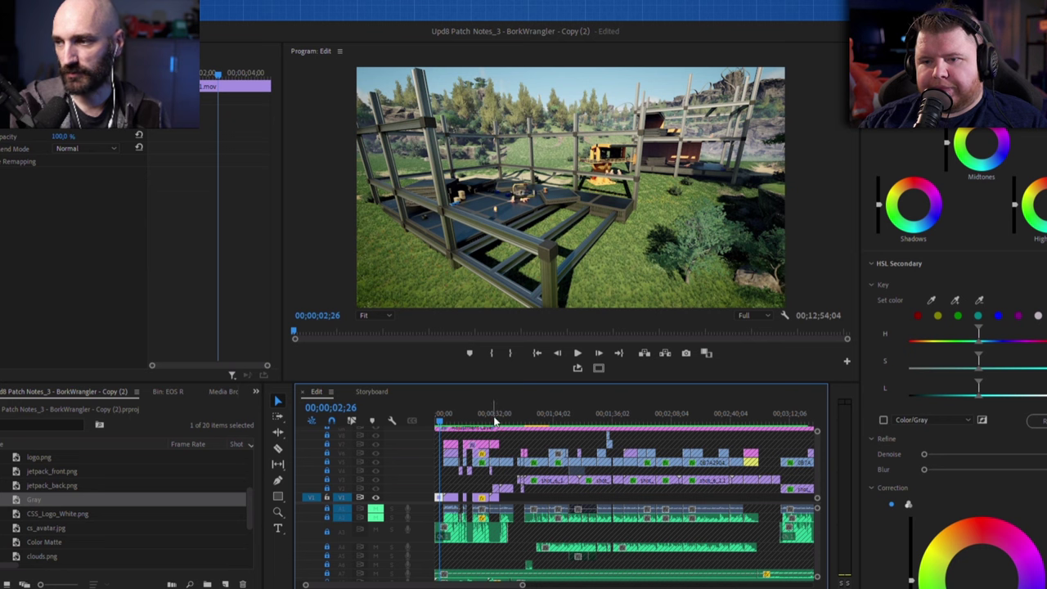
pyautogui.click(461, 417)
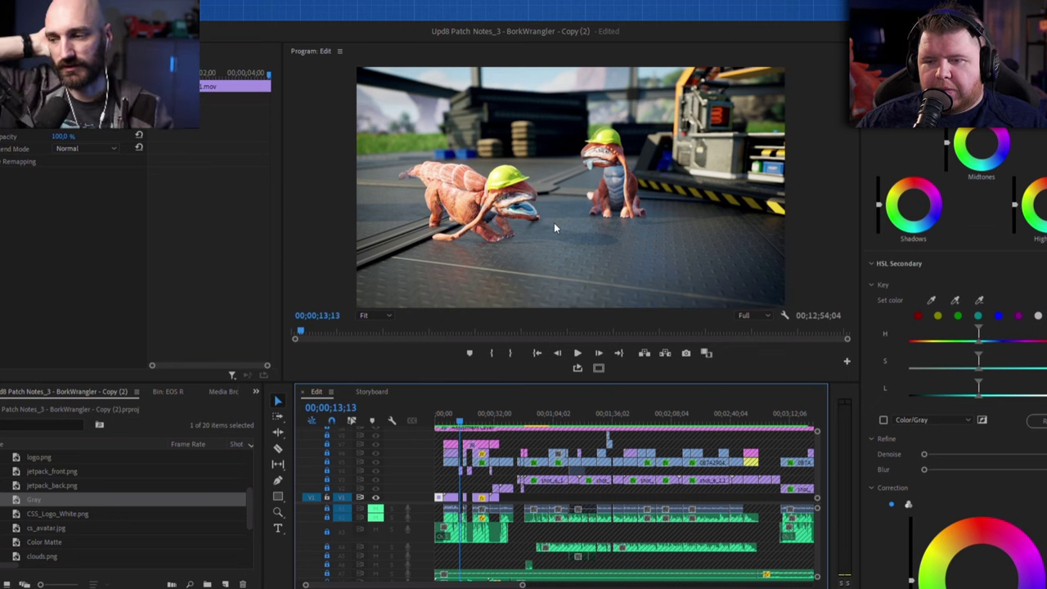
pyautogui.click(471, 420)
pyautogui.click(482, 420)
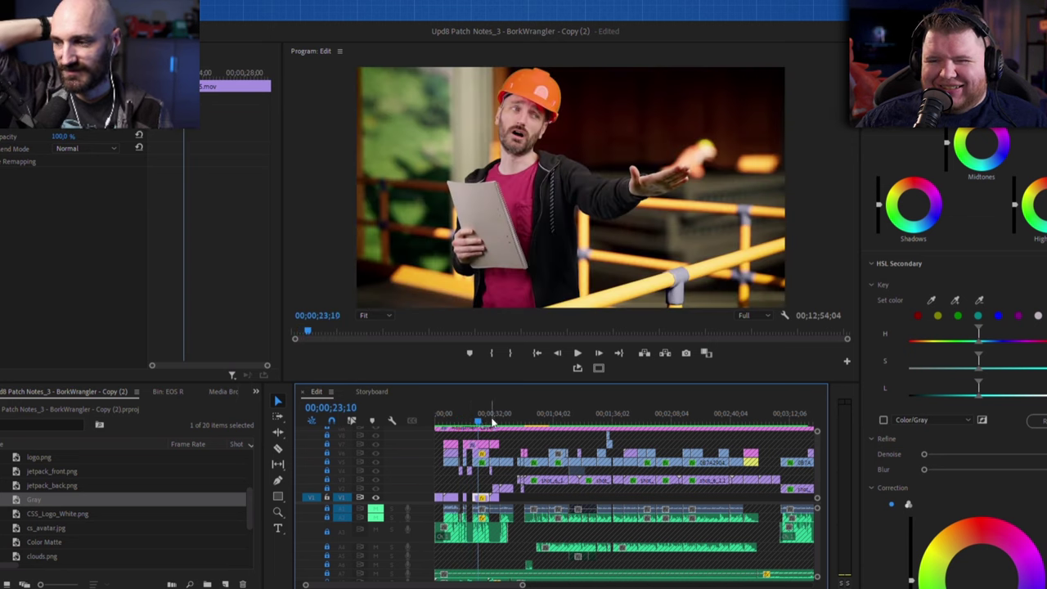
pyautogui.click(491, 419)
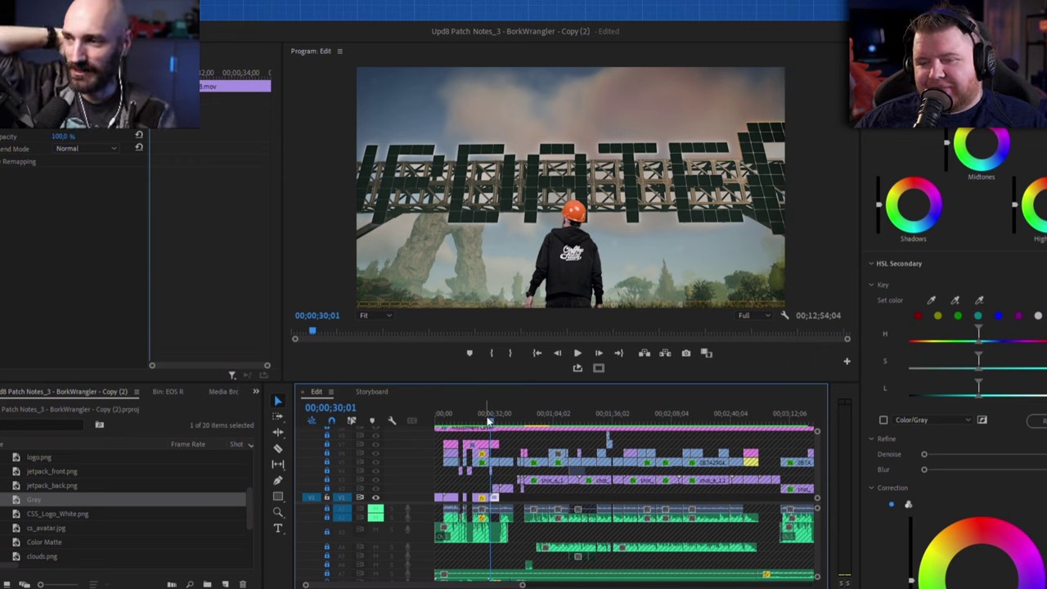
# Play the UPDATE8 title reveal twice, selecting the pink clip on V7 in between
pyautogui.press('space')
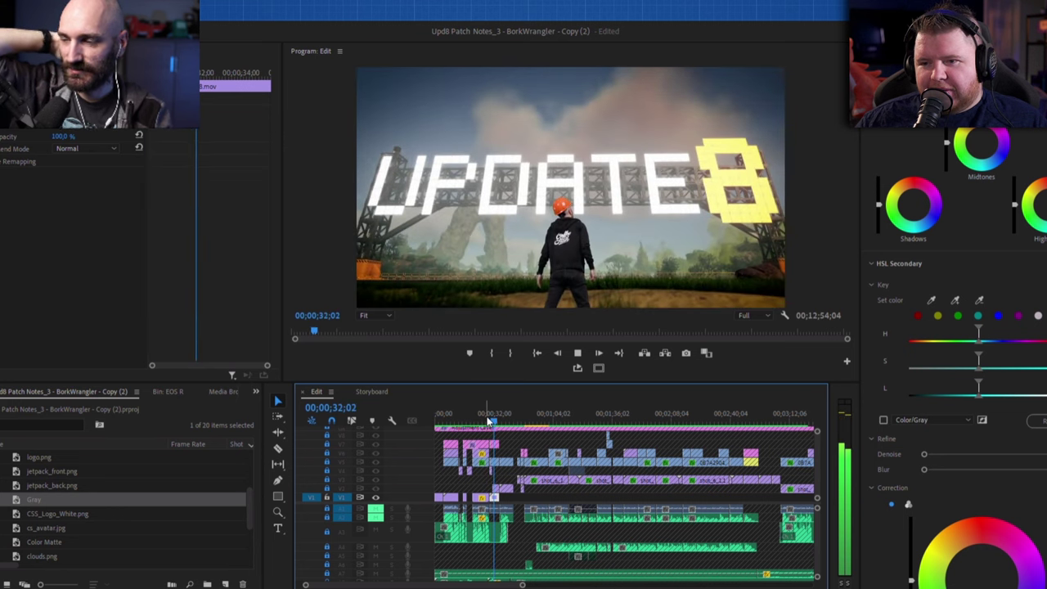
pyautogui.press('space')
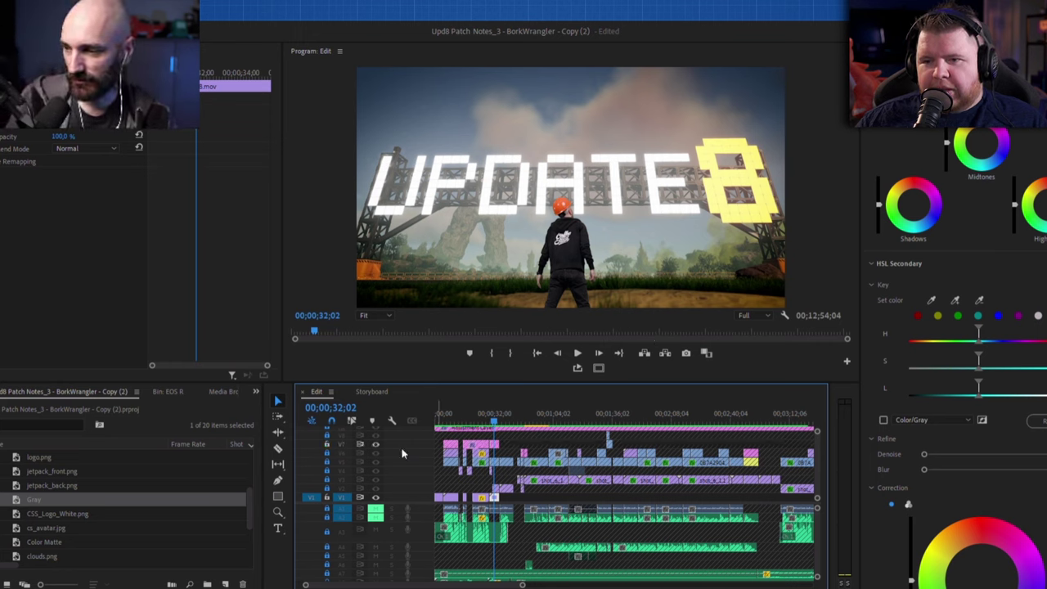
pyautogui.click(447, 440)
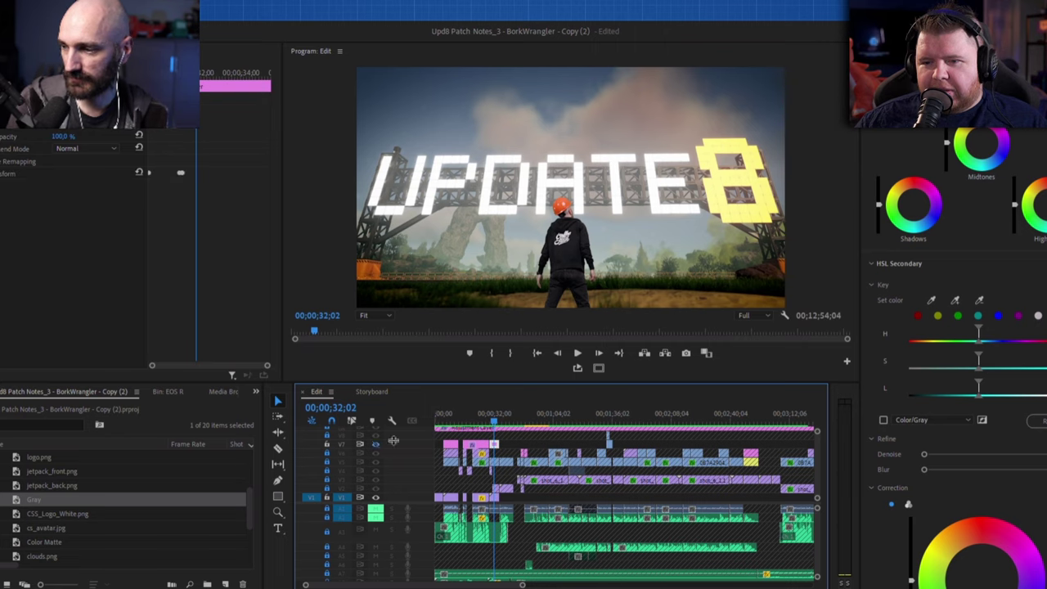
pyautogui.click(491, 417)
pyautogui.press('space')
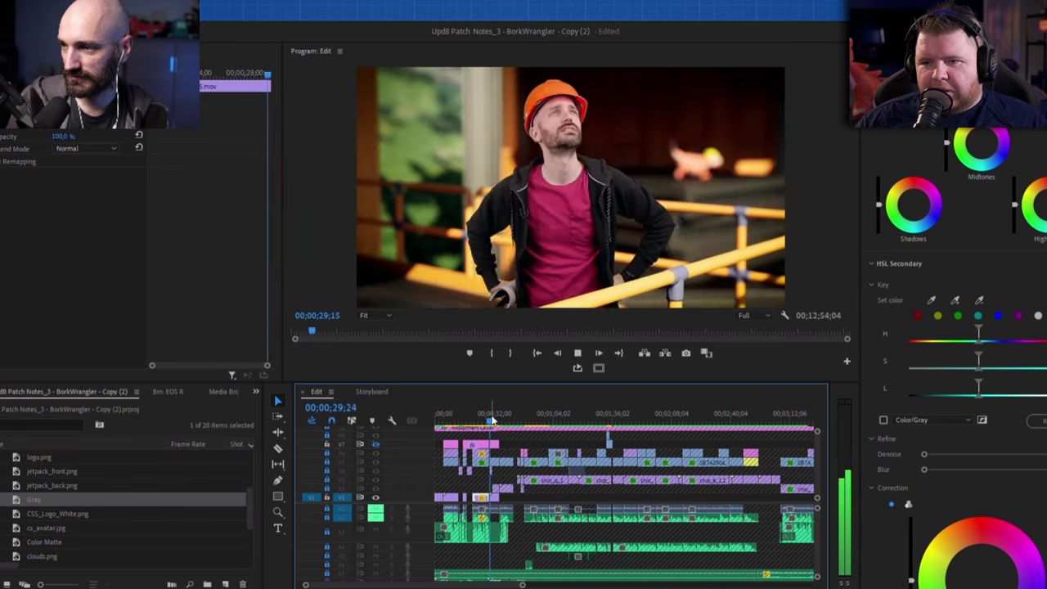
pyautogui.press('space')
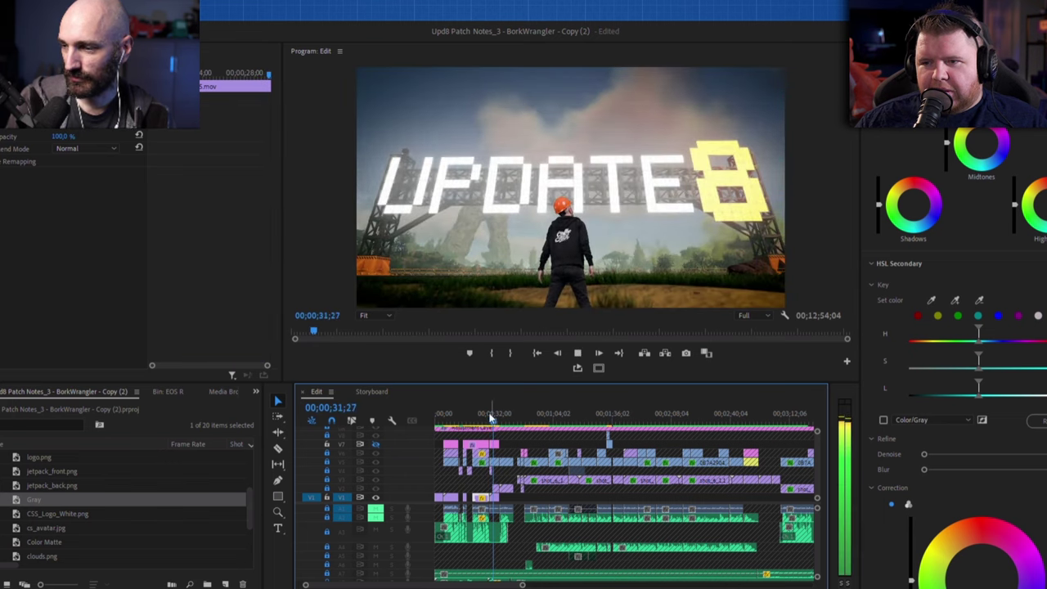
# Toggle V7's track output and compare the title frame at 00;00;30;11
pyautogui.click(377, 445)
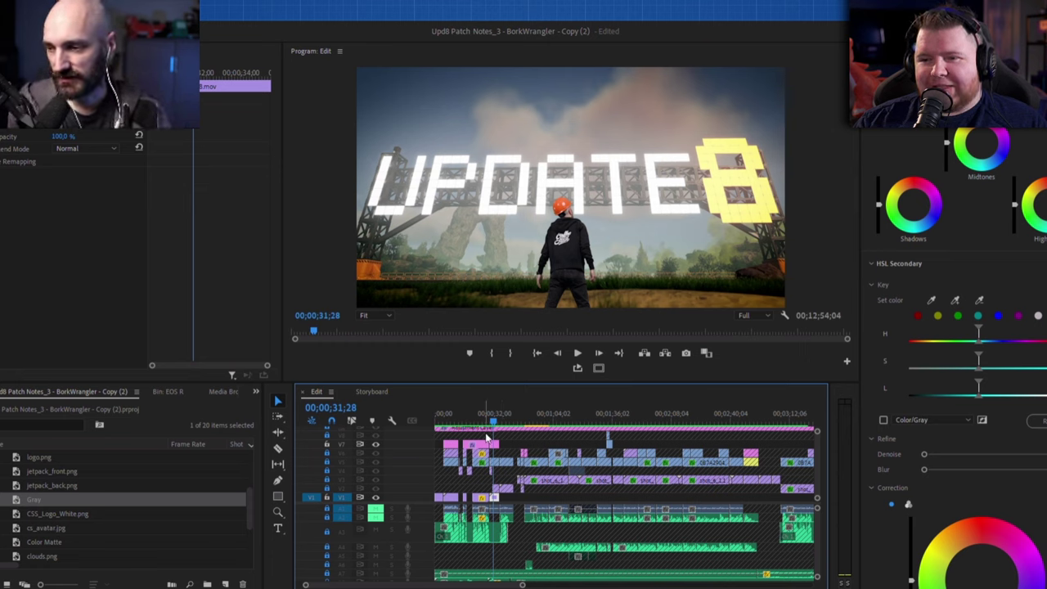
pyautogui.click(508, 422)
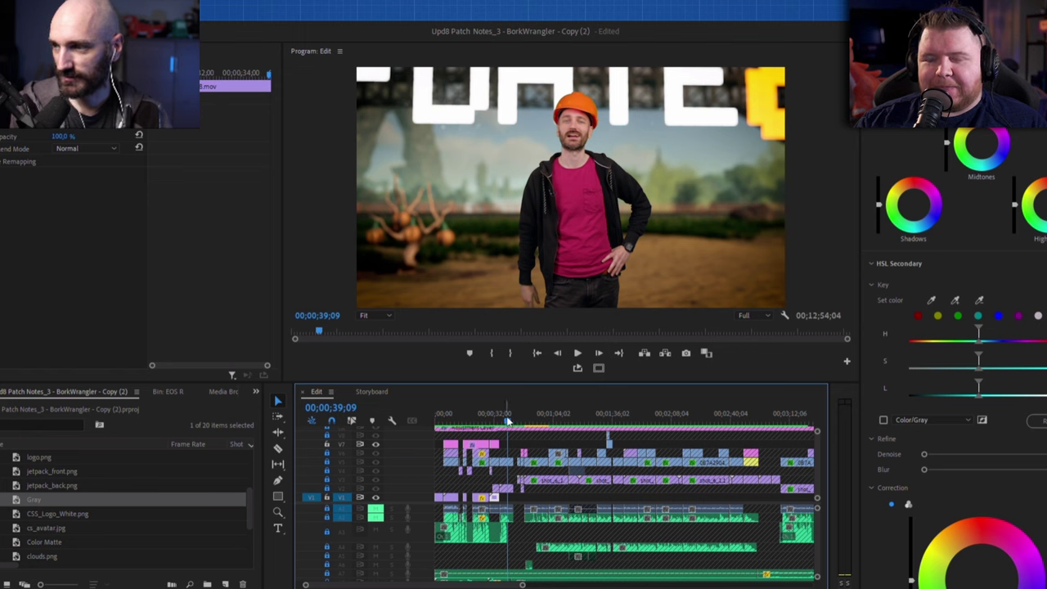
pyautogui.click(495, 418)
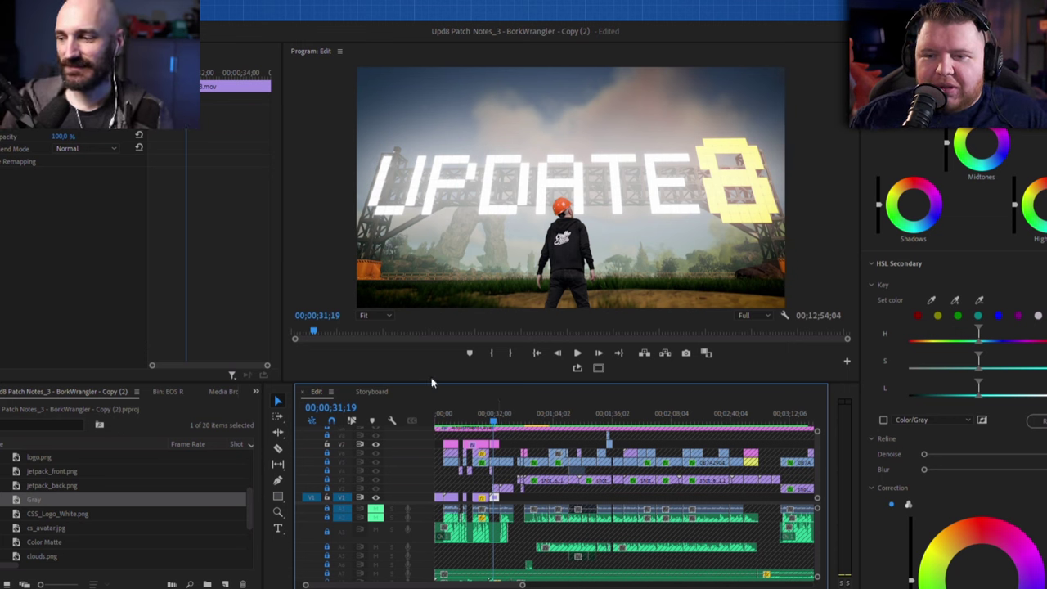
pyautogui.click(492, 421)
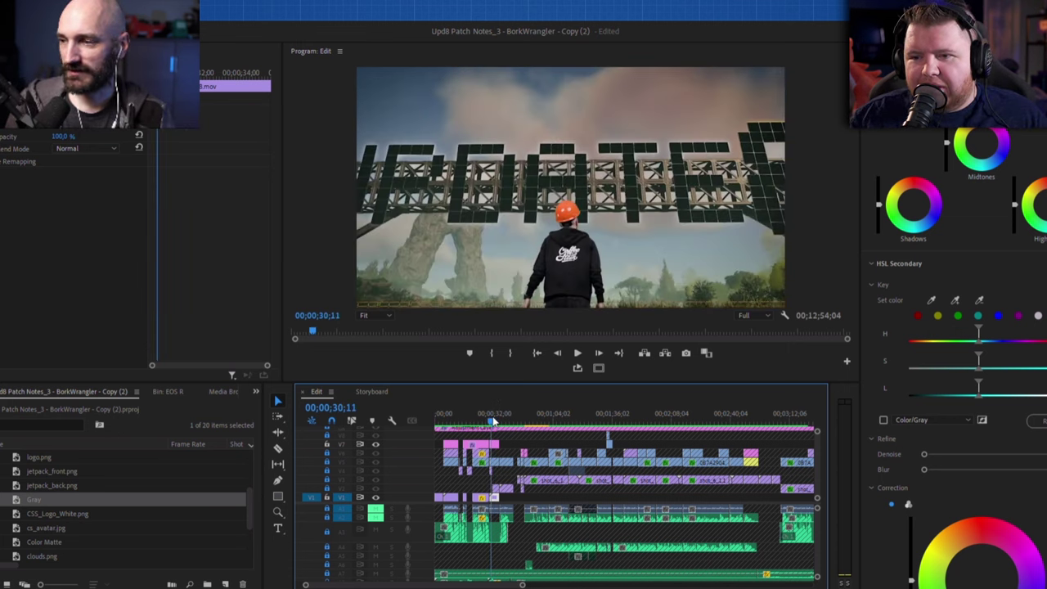
# Scrub between the UPDATE 8 title and presenter close-up, then past the Coffee Stain logo to 00;00;45;21
pyautogui.click(494, 421)
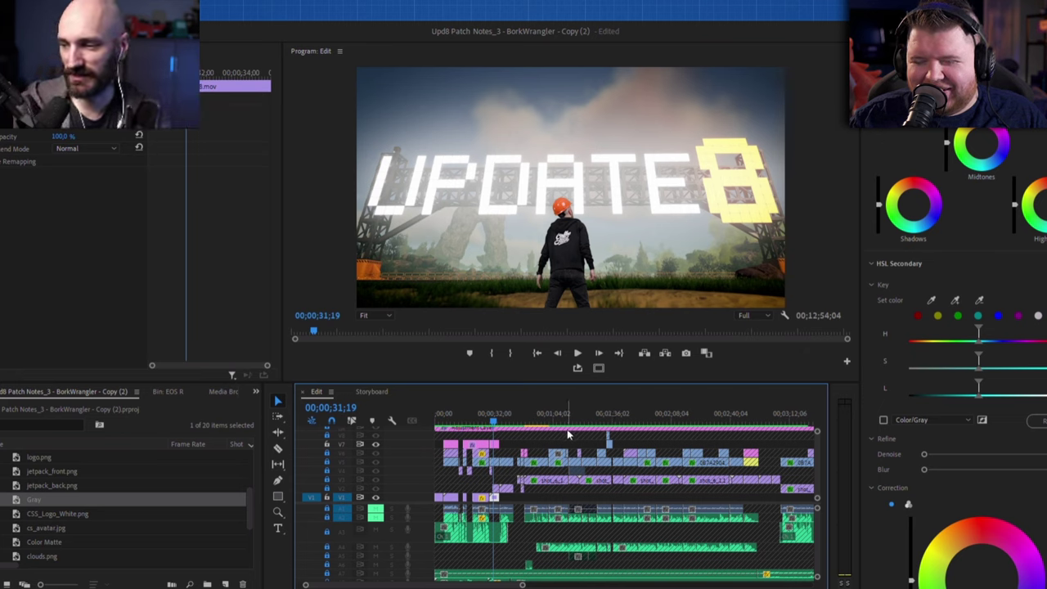
pyautogui.click(503, 420)
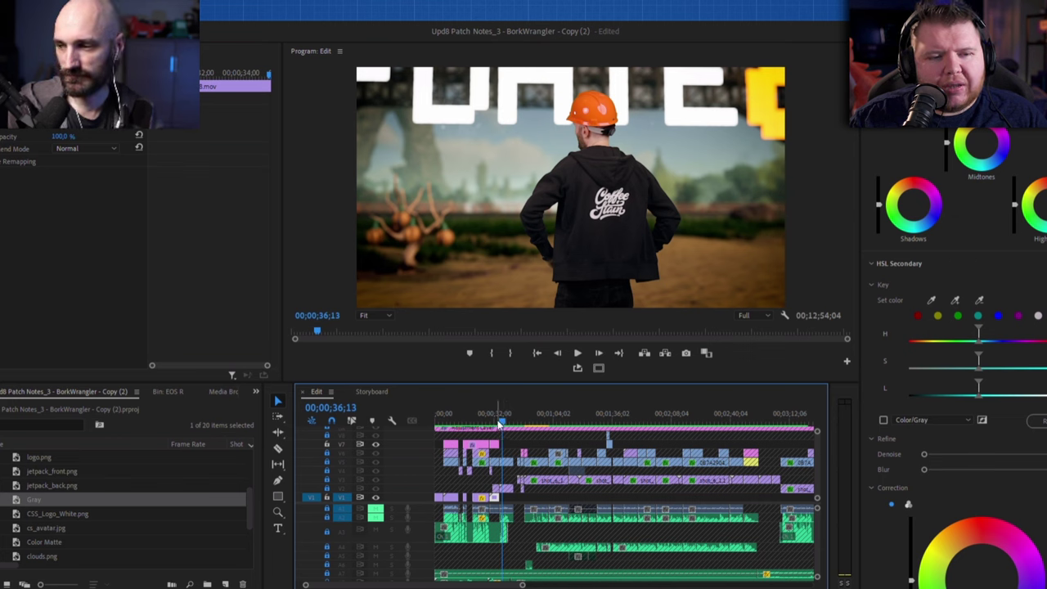
pyautogui.click(497, 419)
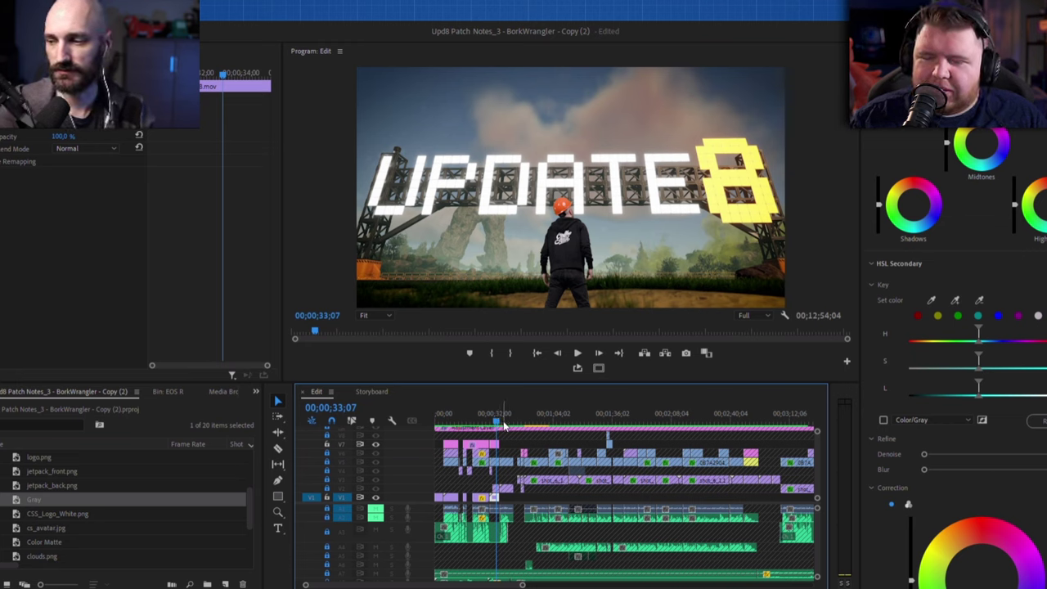
pyautogui.click(504, 422)
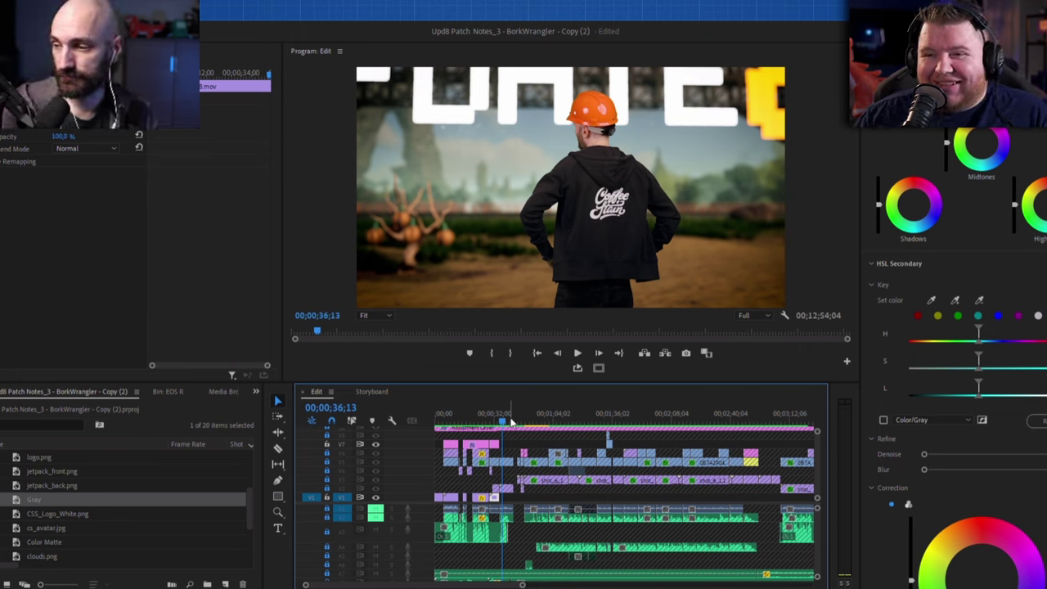
pyautogui.click(517, 423)
pyautogui.moveTo(516, 422); pyautogui.dragTo(524, 422)
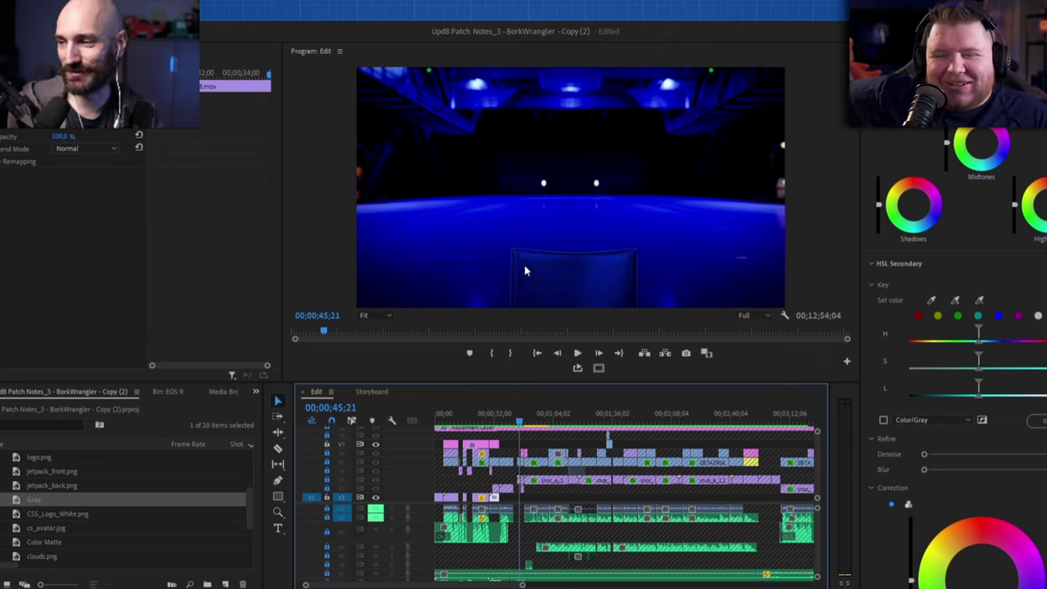
# Advance to the lit studio chair and show the audio track level meters with Shift+6
pyautogui.moveTo(518, 419)
pyautogui.mouseDown()
pyautogui.moveTo(542, 423)
pyautogui.moveTo(534, 422)
pyautogui.mouseUp()
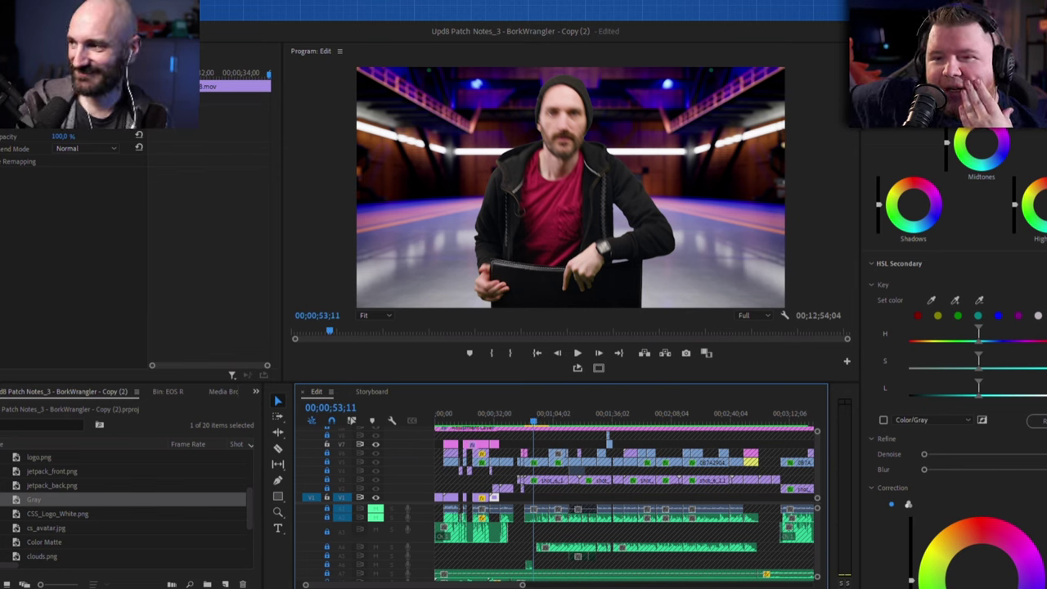
pyautogui.hotkey('shift', '6')
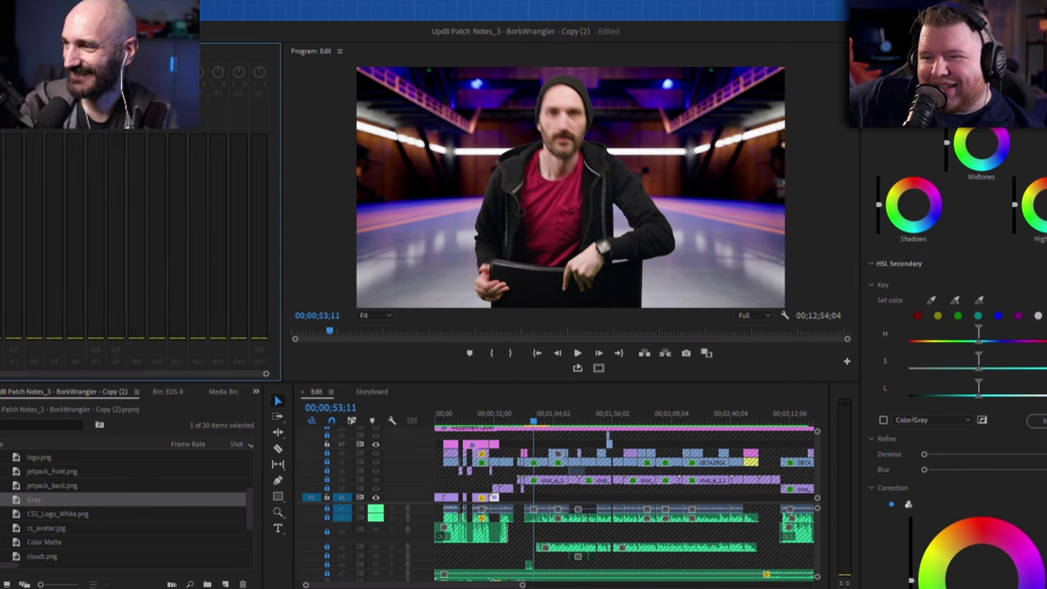
pyautogui.click(532, 422)
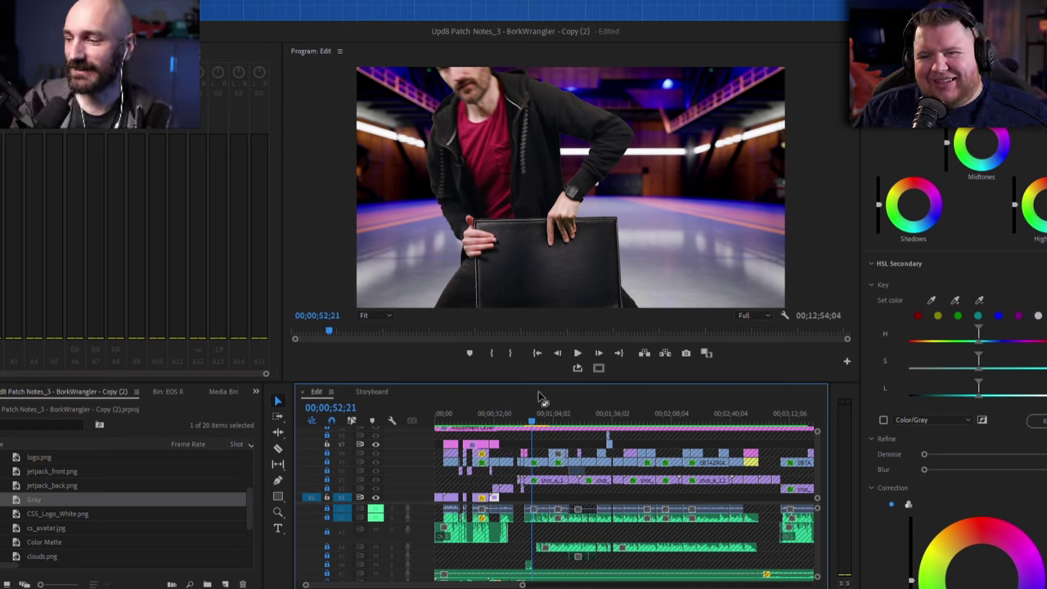
# Play the presenter shot from just before 00;00;53;11, then return to the empty chair at 00;00;50;05
pyautogui.click(531, 420)
pyautogui.click(529, 419)
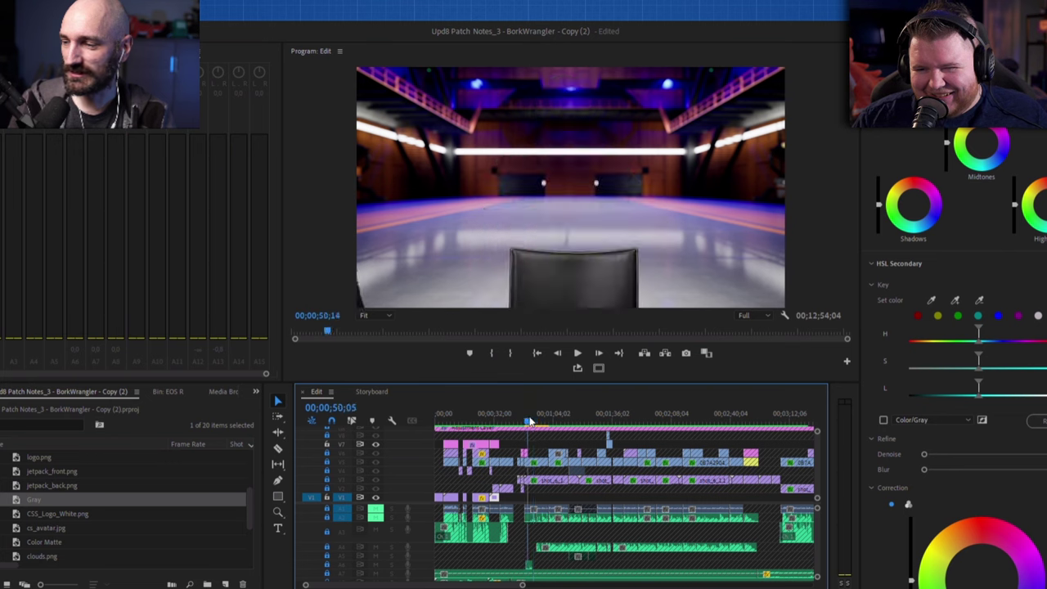
pyautogui.press('space')
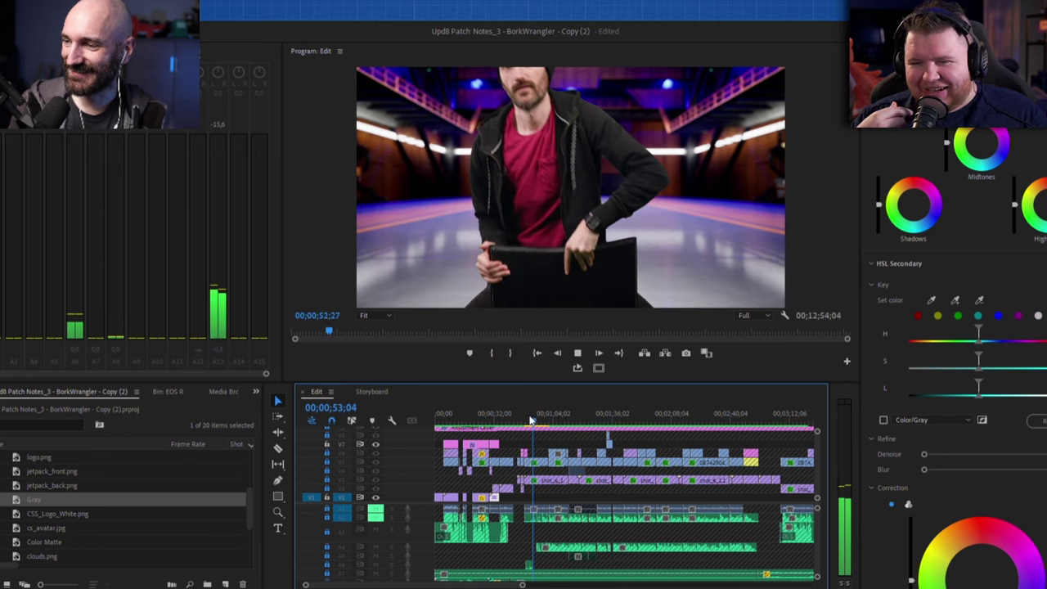
pyautogui.press('space')
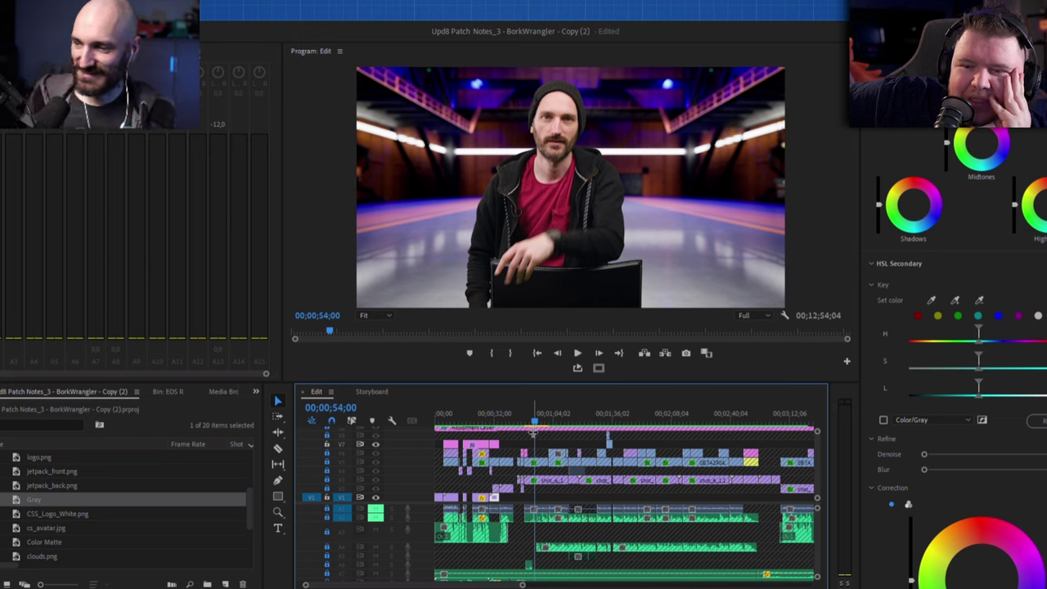
pyautogui.click(529, 422)
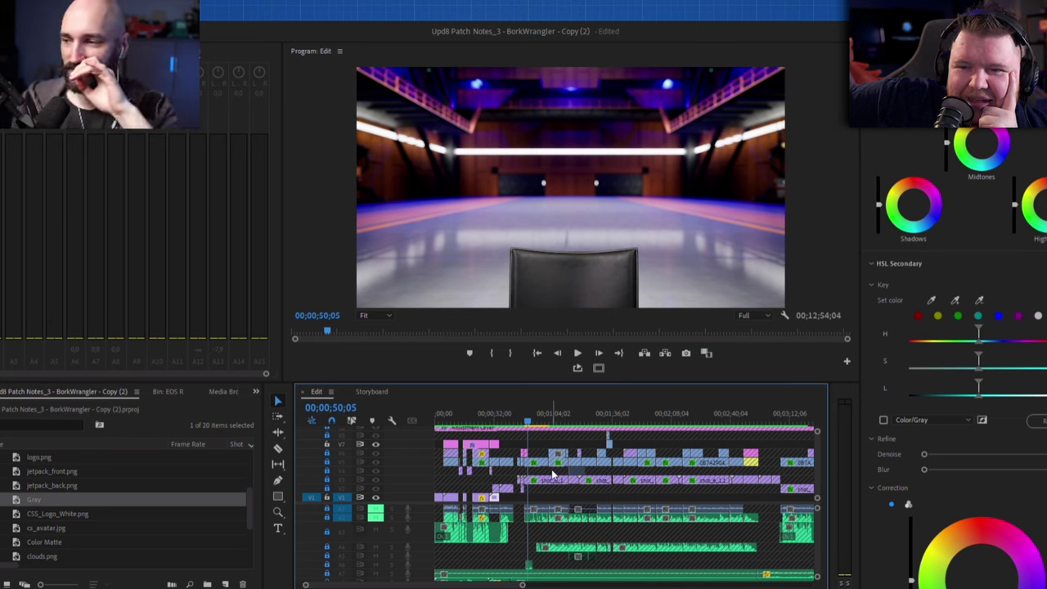
# Play the presenter walking in, then rewind to the empty blue-lit stage and replay the lights coming up
pyautogui.press('space')
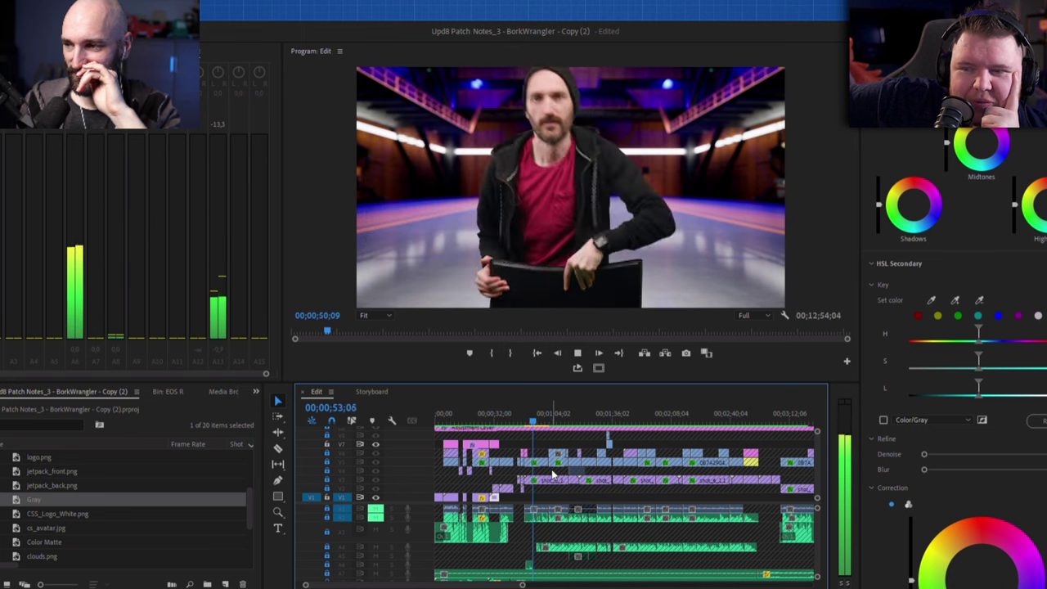
pyautogui.press('space')
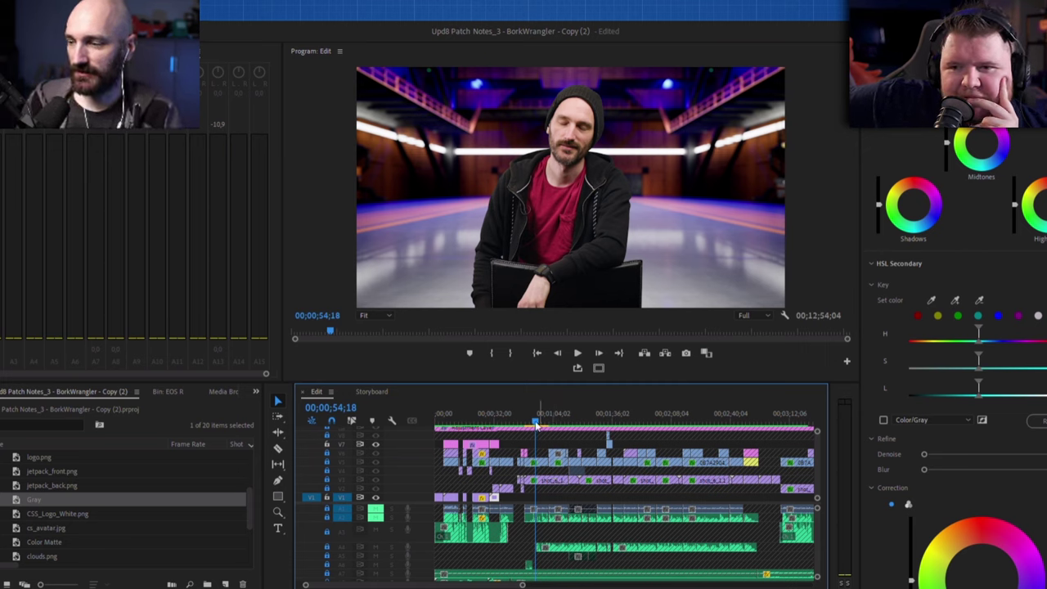
pyautogui.moveTo(536, 425); pyautogui.dragTo(523, 421)
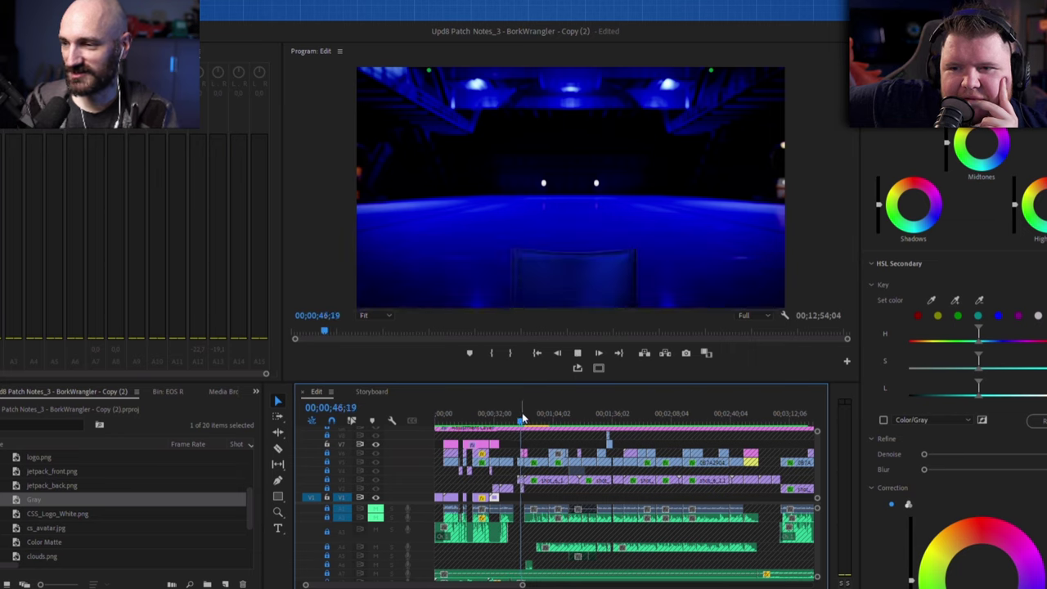
pyautogui.press('space')
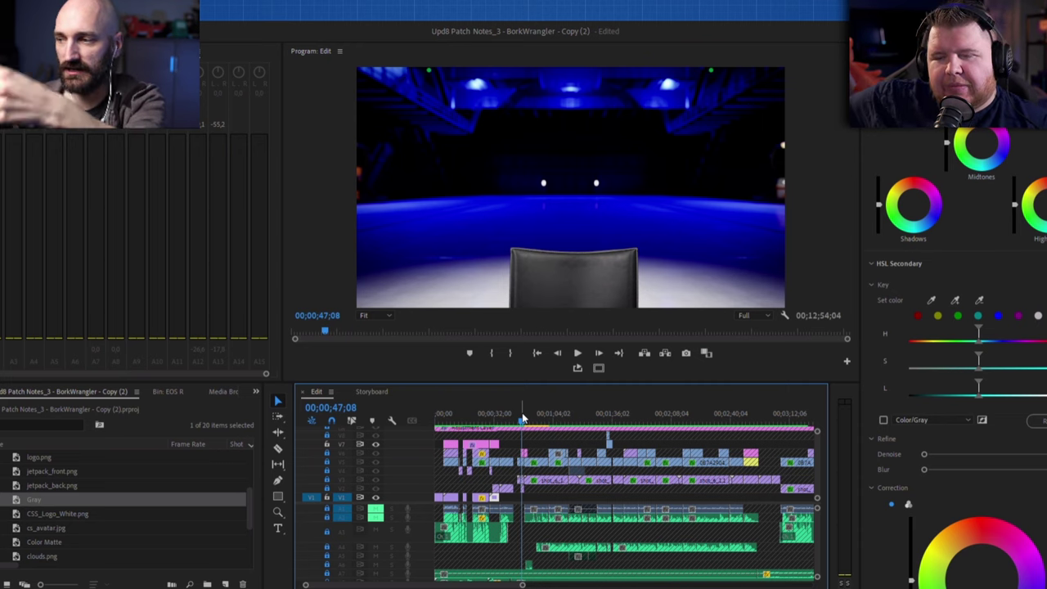
pyautogui.press('space')
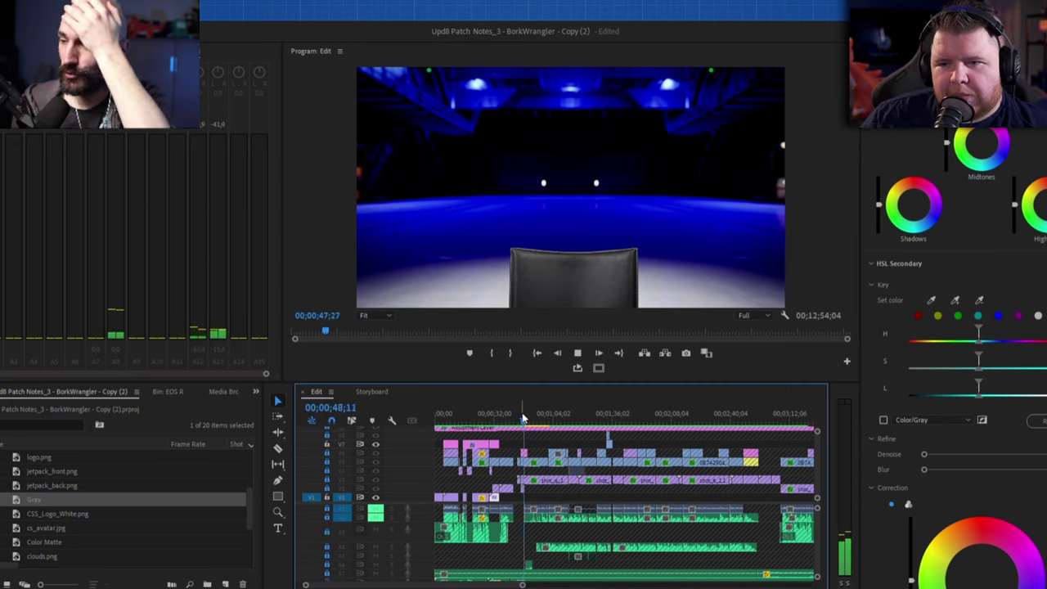
pyautogui.press('space')
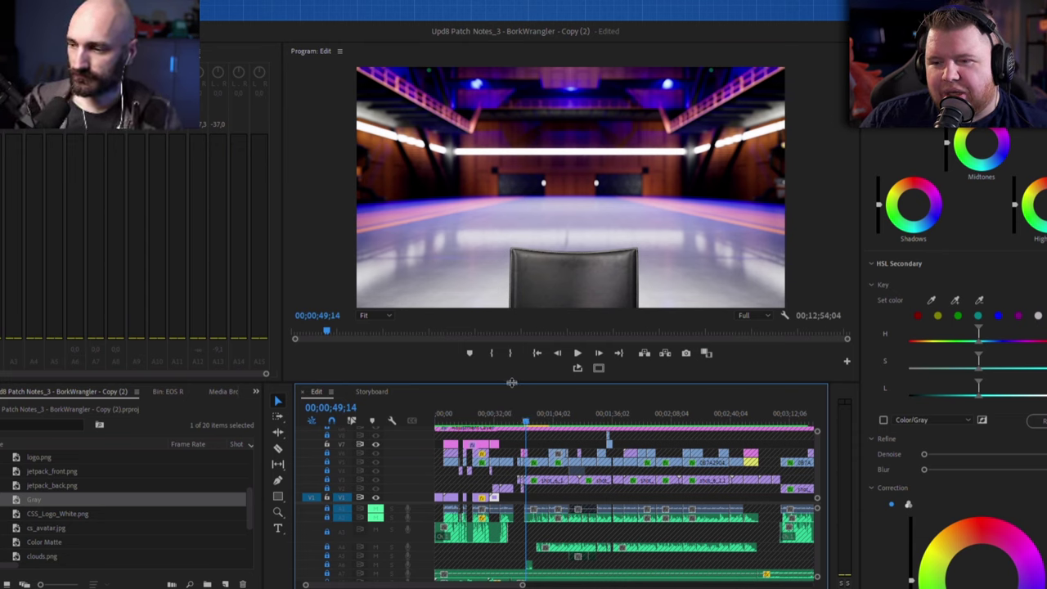
# Return to the dark blue stage near 00;00;47;21 and replay the lighting transition once more
pyautogui.click(522, 422)
pyautogui.moveTo(522, 423); pyautogui.dragTo(526, 424)
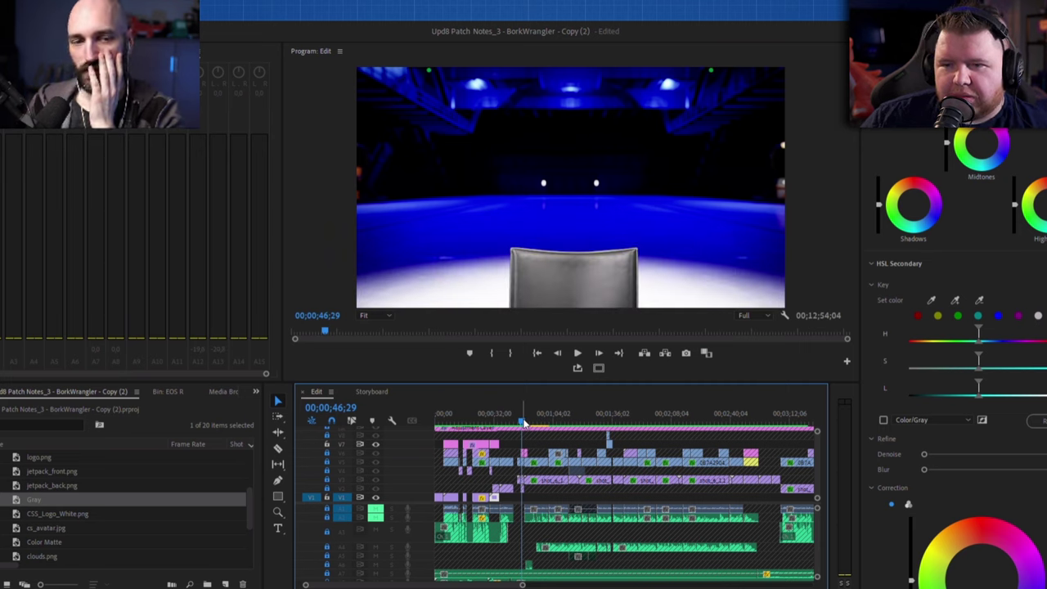
pyautogui.press('space')
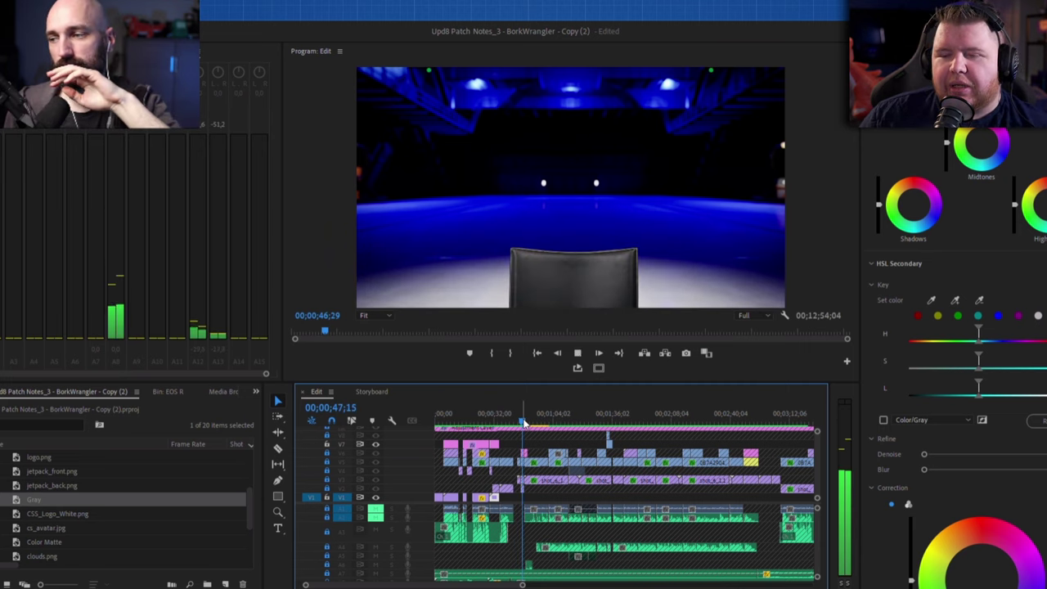
pyautogui.press('space')
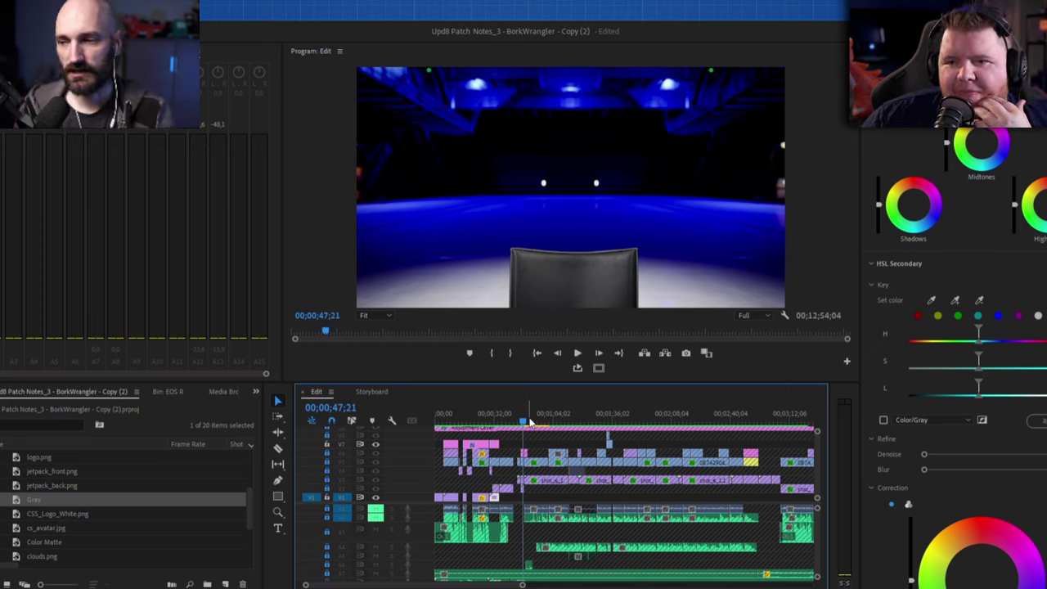
# Skim past the presenter shots and Unreal Engine logo to the seated presenter at 00;01;37;25
pyautogui.moveTo(530, 421); pyautogui.dragTo(538, 426)
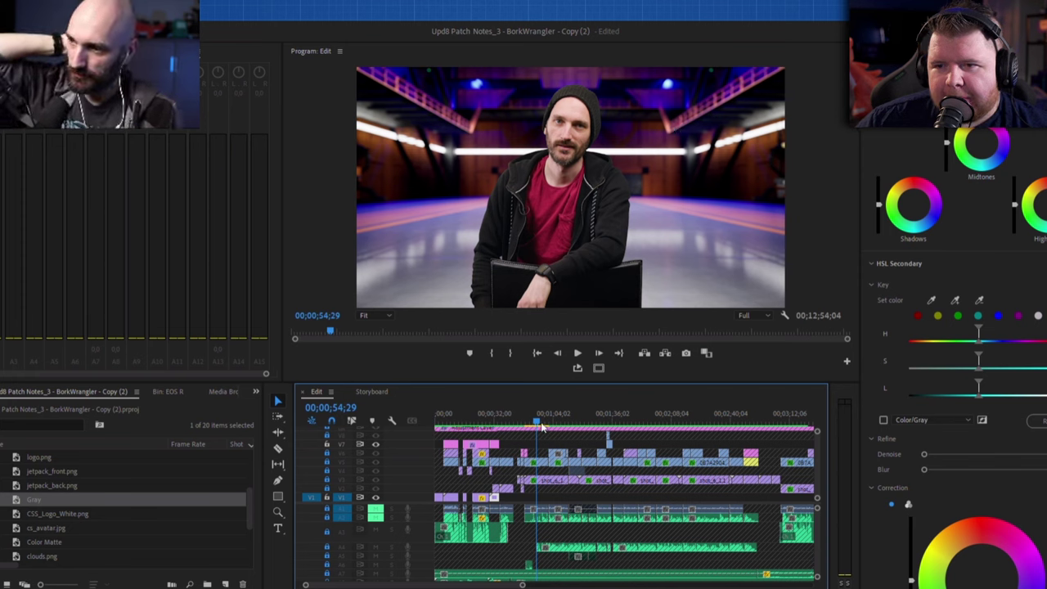
pyautogui.moveTo(537, 423); pyautogui.dragTo(580, 423)
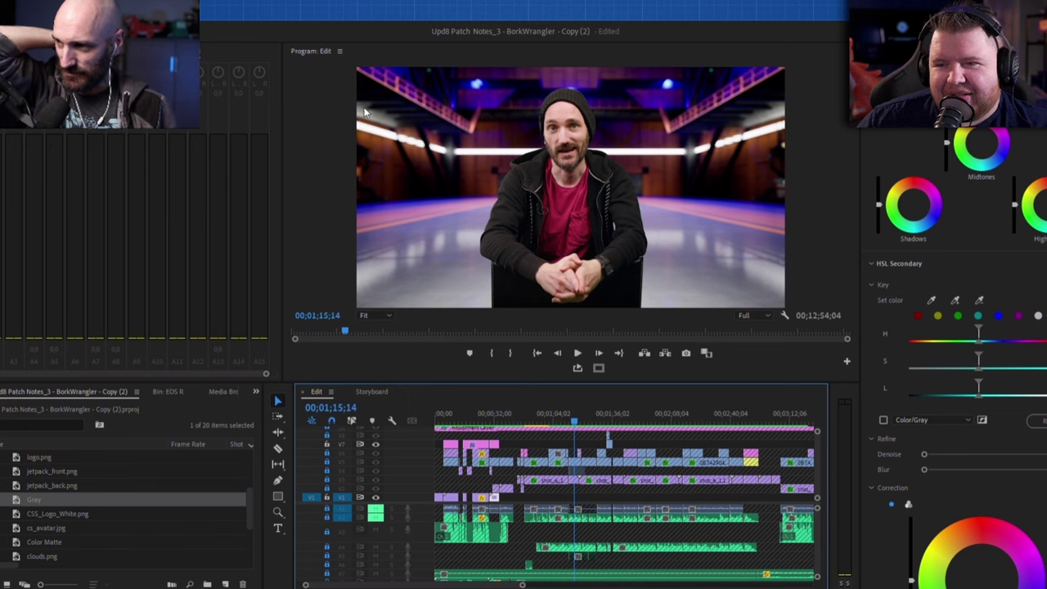
pyautogui.moveTo(613, 424); pyautogui.dragTo(616, 427)
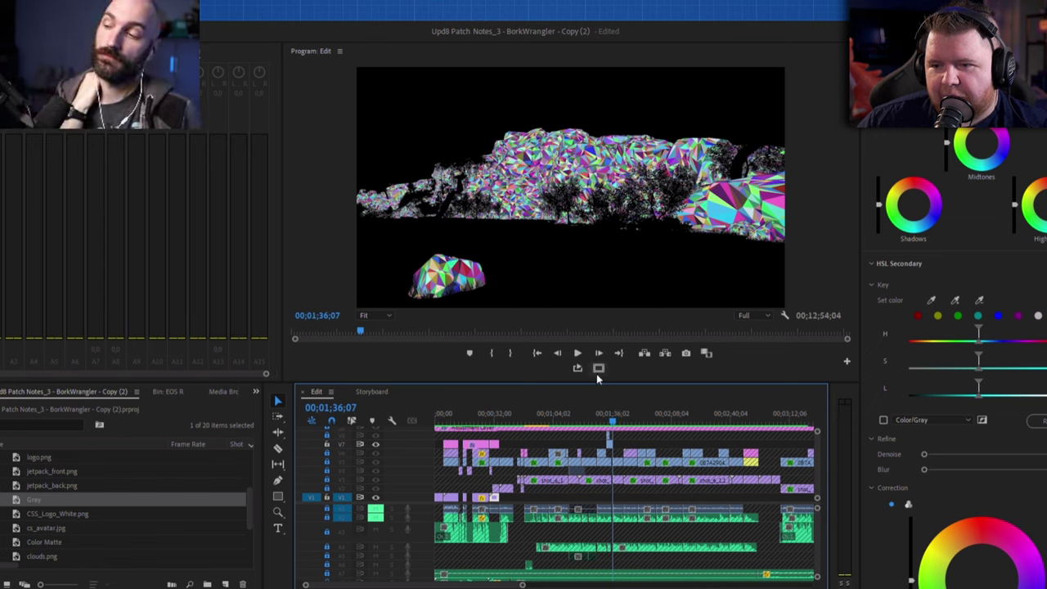
pyautogui.click(617, 421)
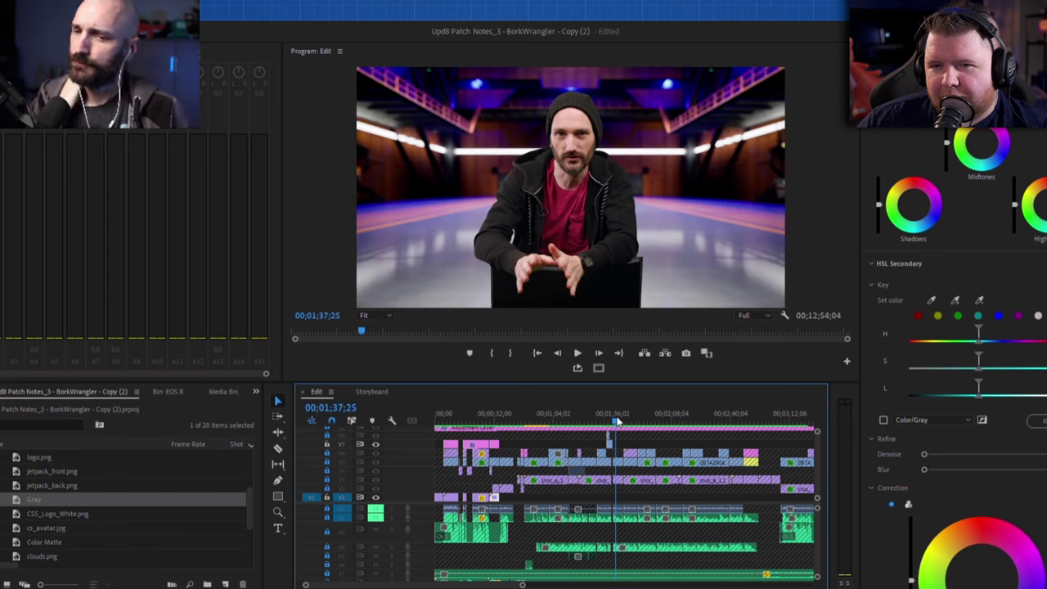
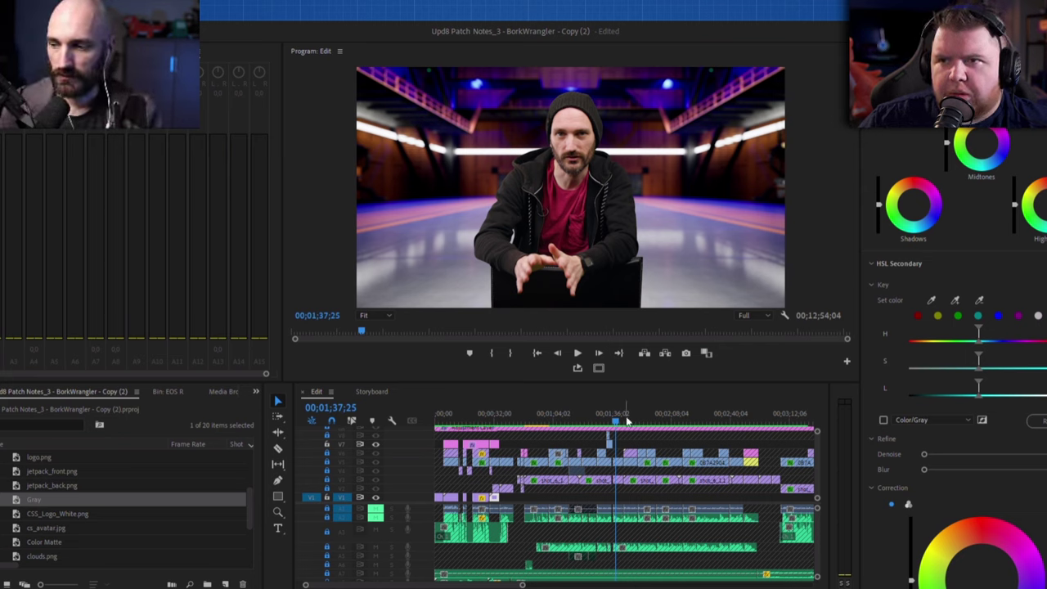
# Jump between the machine-hall shot and the presenter shot, ending near 00;01;42;19
pyautogui.click(628, 426)
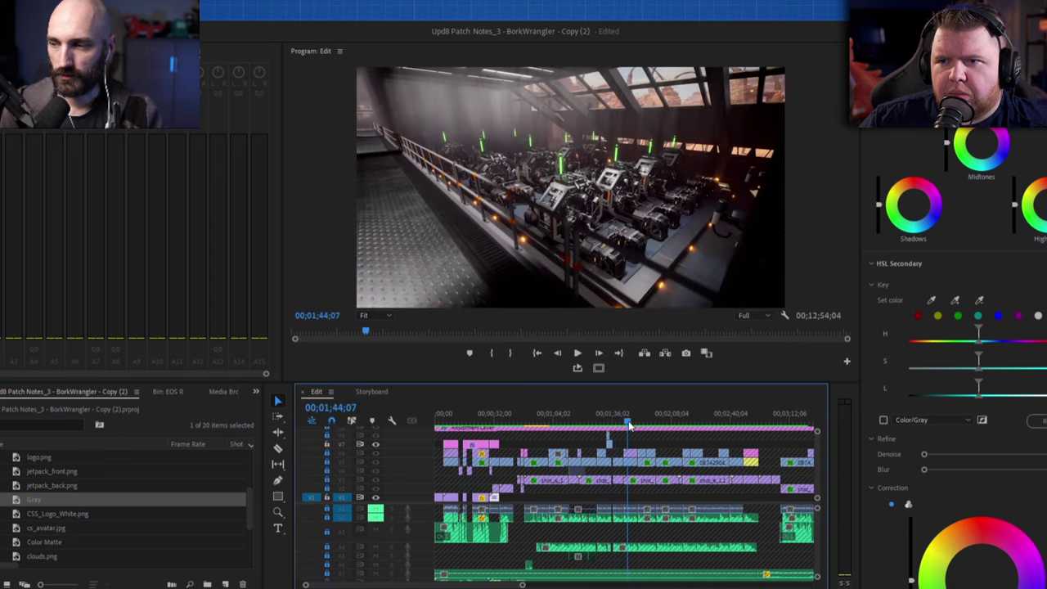
pyautogui.click(619, 424)
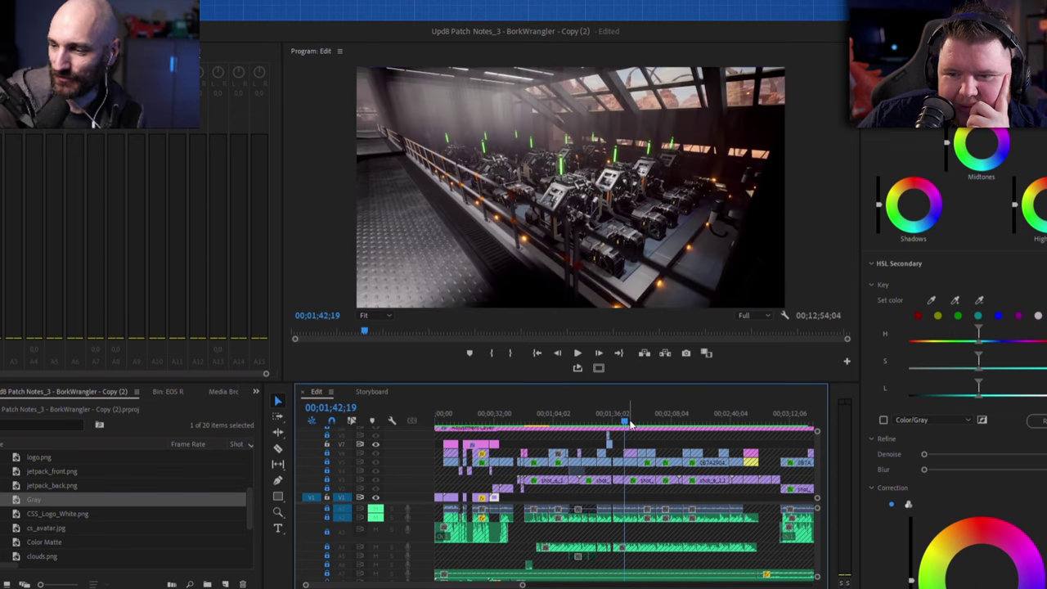
# Scrub through the LUMEN OFF and LUMEN ON machine shots, then jump to the seated presenter at 00;02;14;00
pyautogui.moveTo(630, 422); pyautogui.dragTo(652, 424)
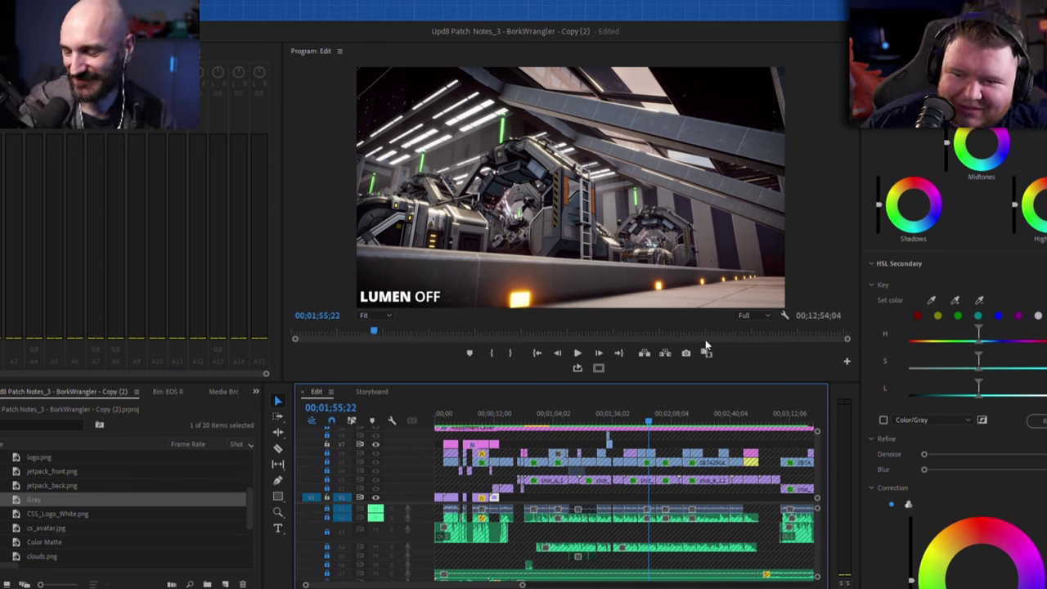
pyautogui.click(653, 422)
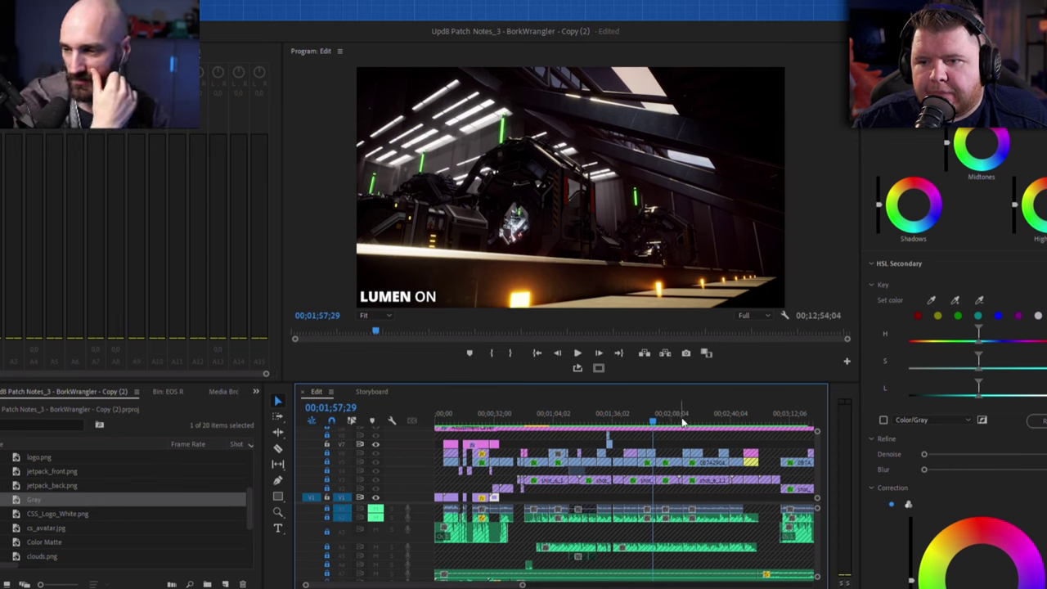
pyautogui.click(636, 421)
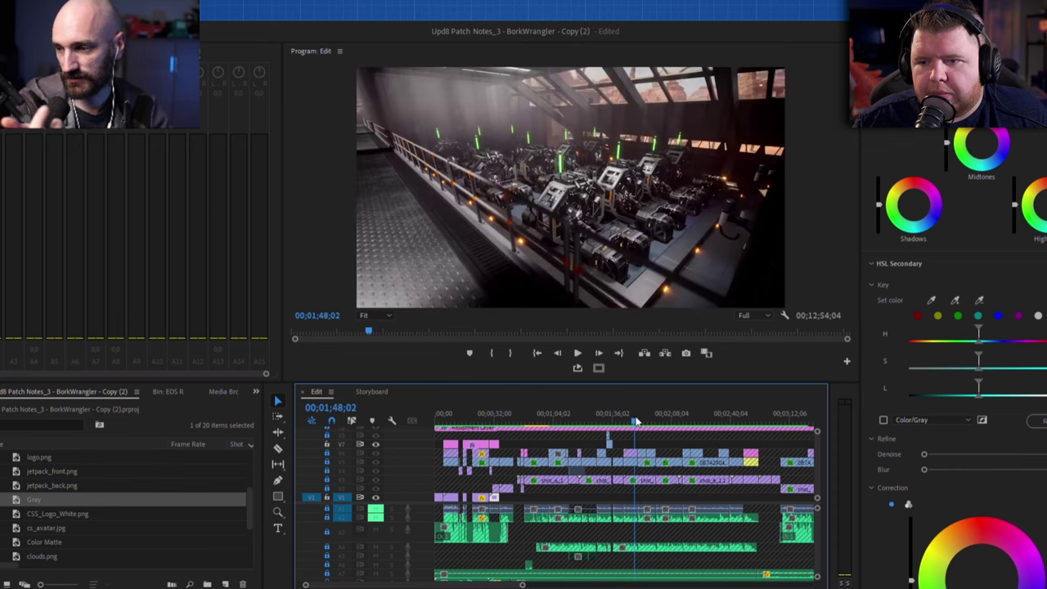
pyautogui.click(684, 422)
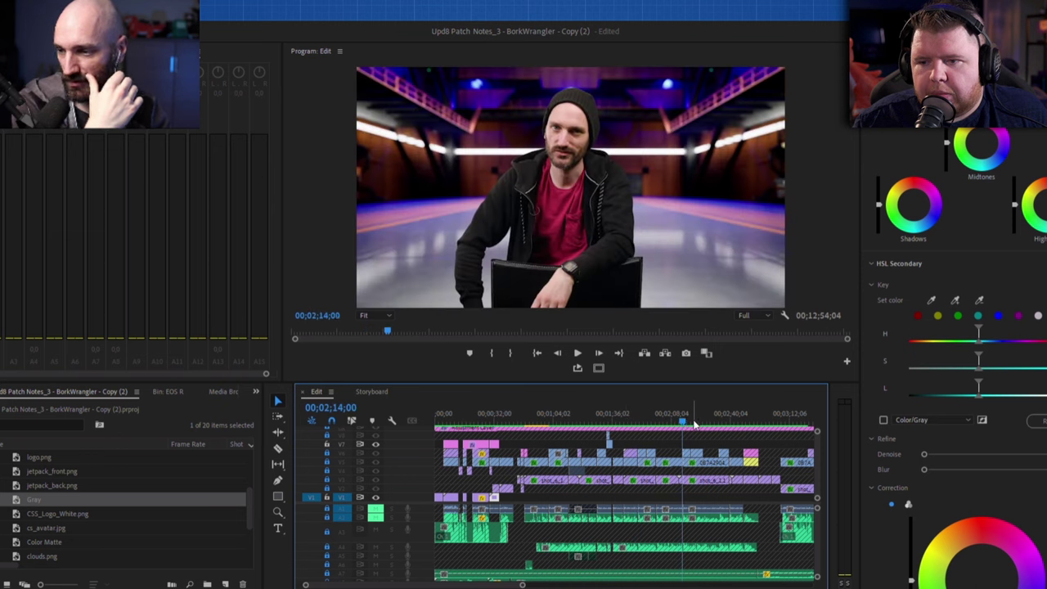
# Step from the grassland driving shot past the seated presenter to the buggy shot at 00;02;35;22
pyautogui.click(694, 424)
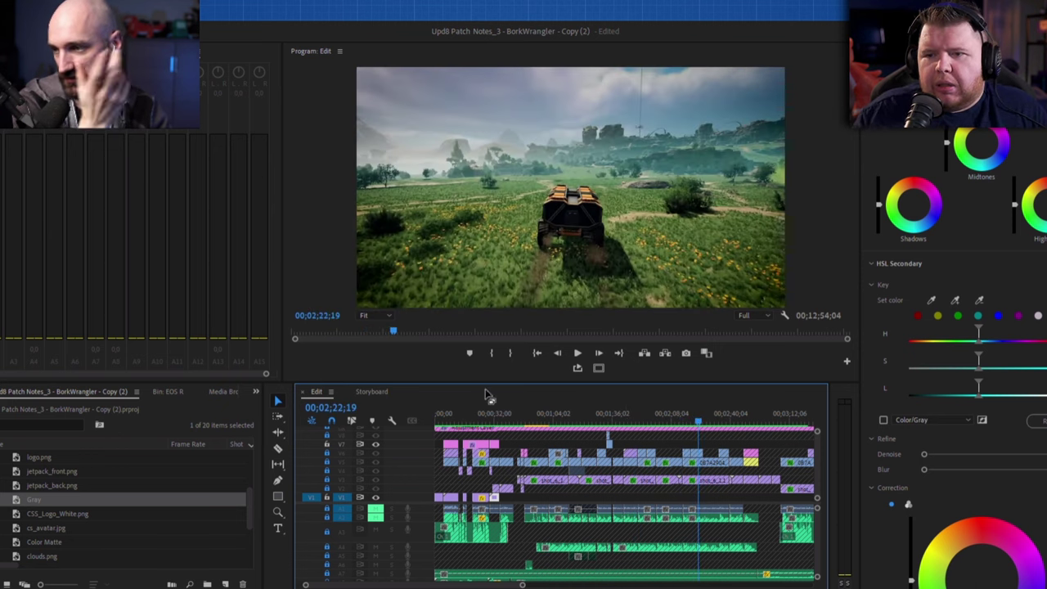
pyautogui.click(686, 423)
pyautogui.click(708, 425)
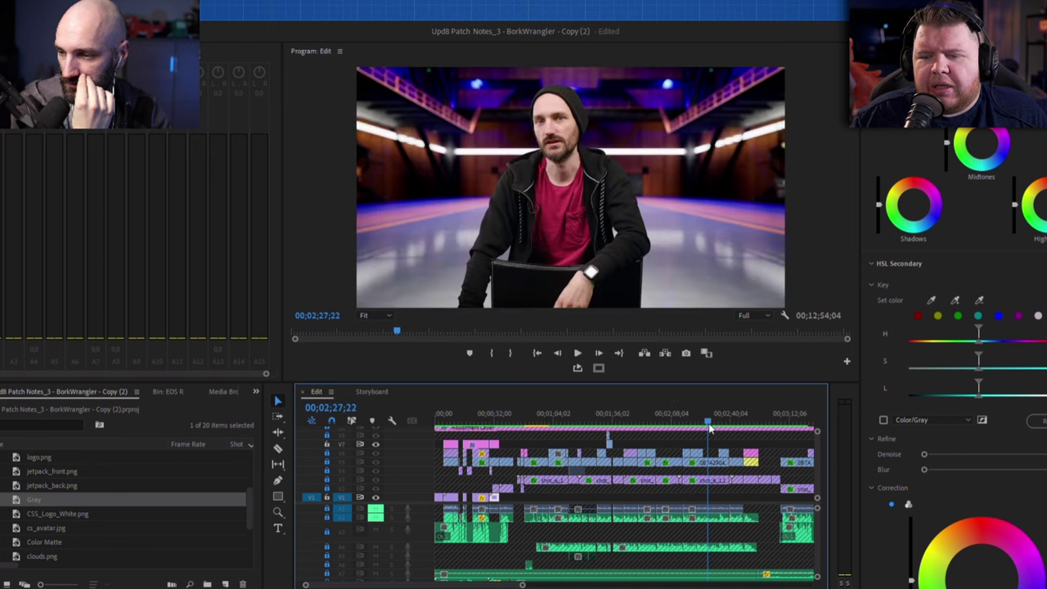
pyautogui.click(725, 425)
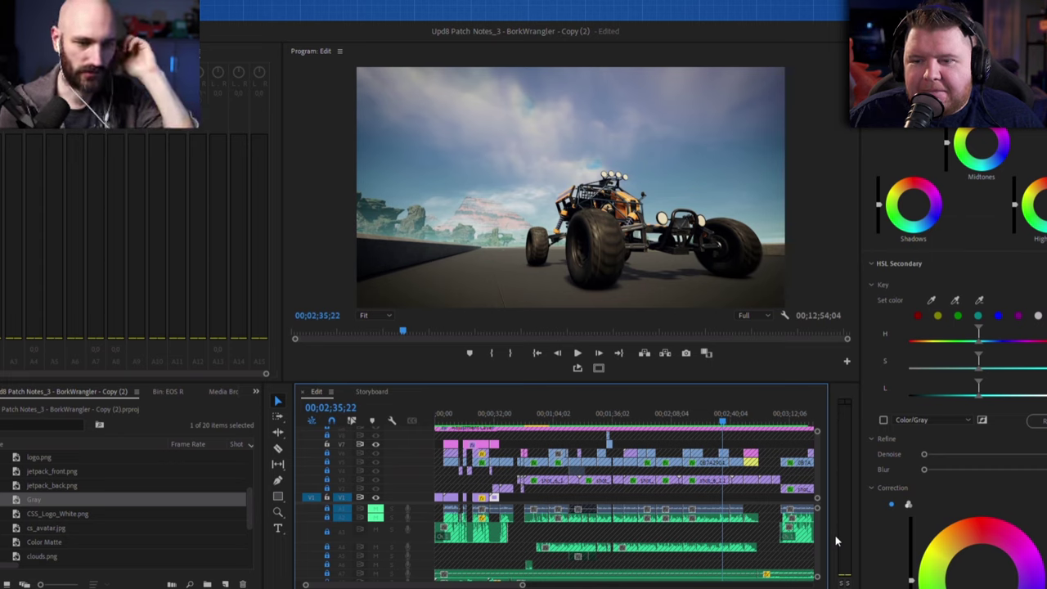
pyautogui.click(753, 424)
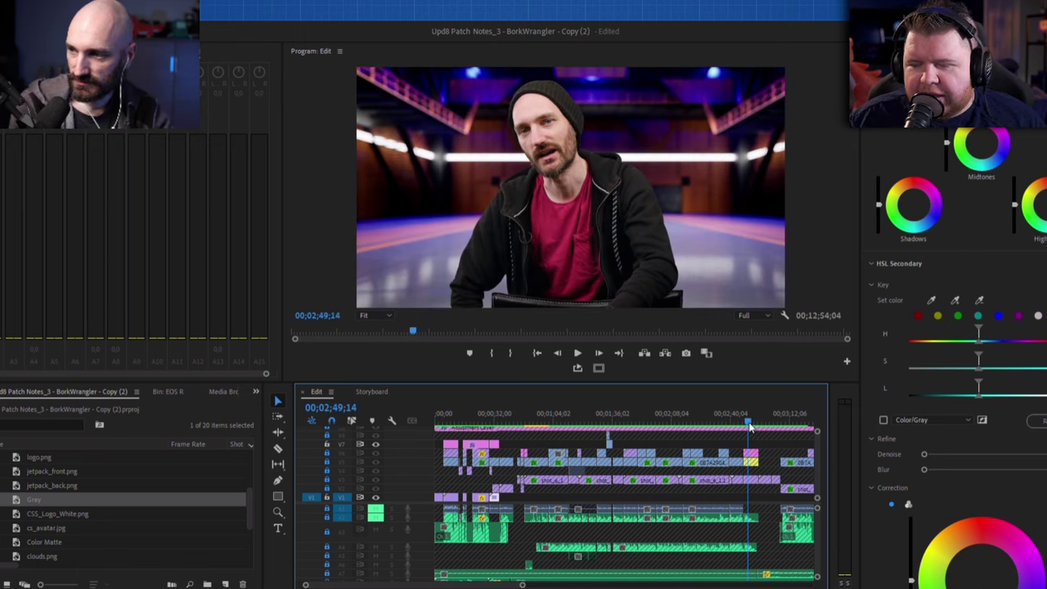
pyautogui.moveTo(755, 427); pyautogui.dragTo(695, 439)
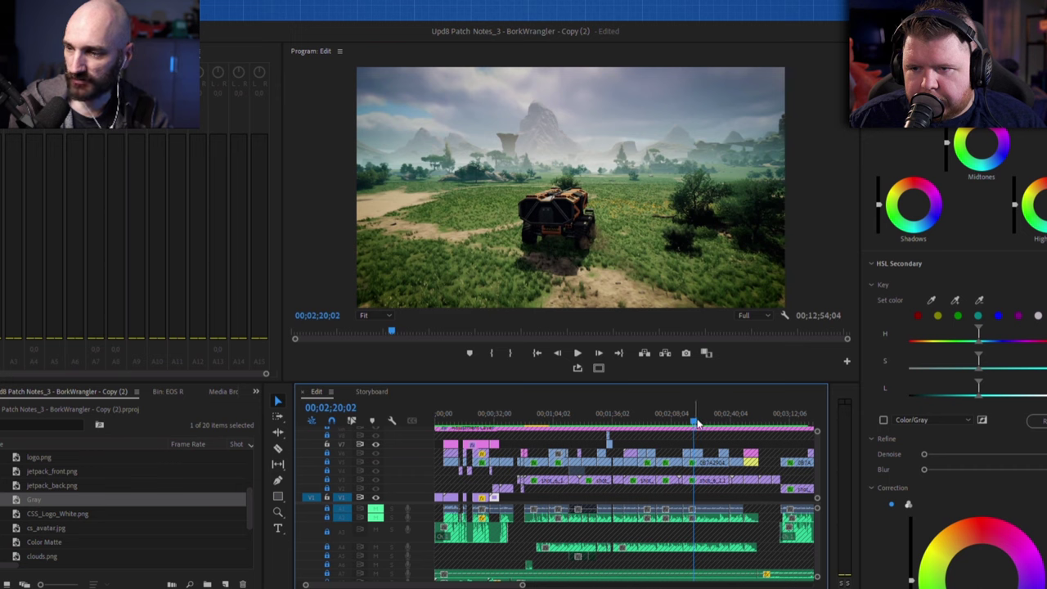
pyautogui.click(697, 422)
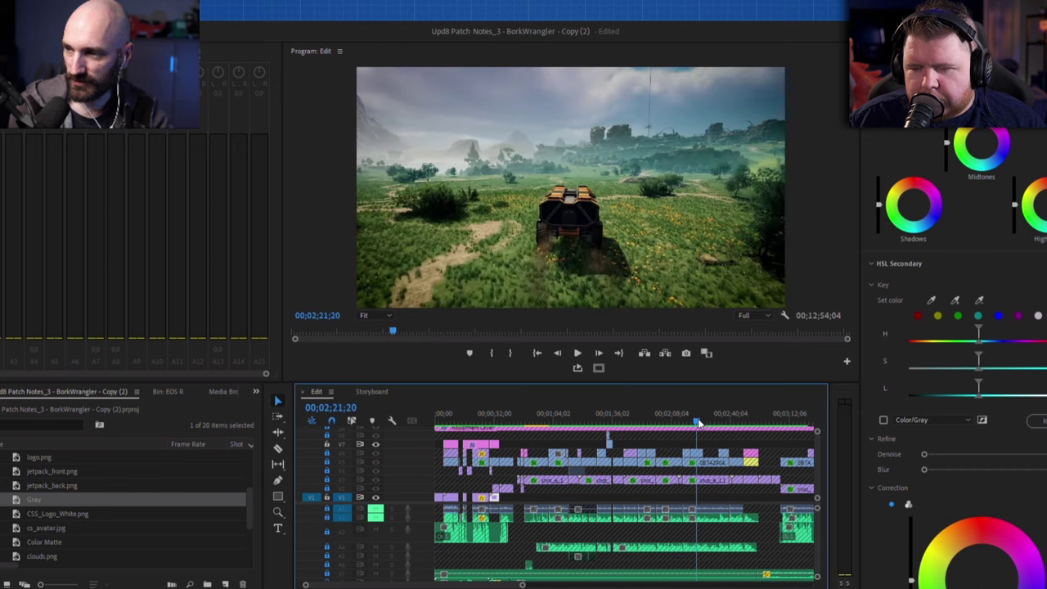
pyautogui.moveTo(698, 422); pyautogui.dragTo(687, 423)
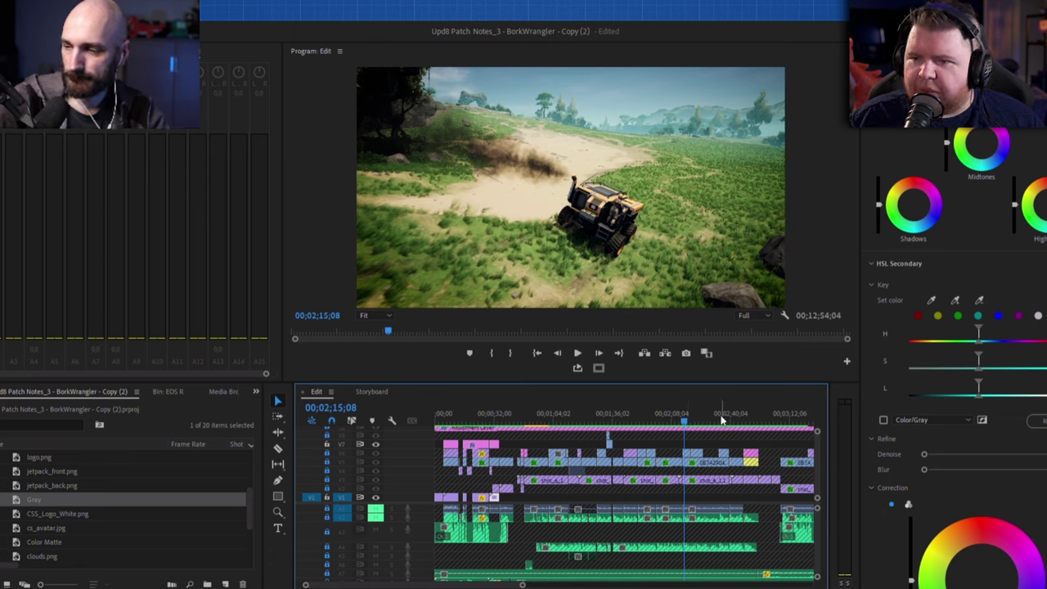
pyautogui.click(697, 419)
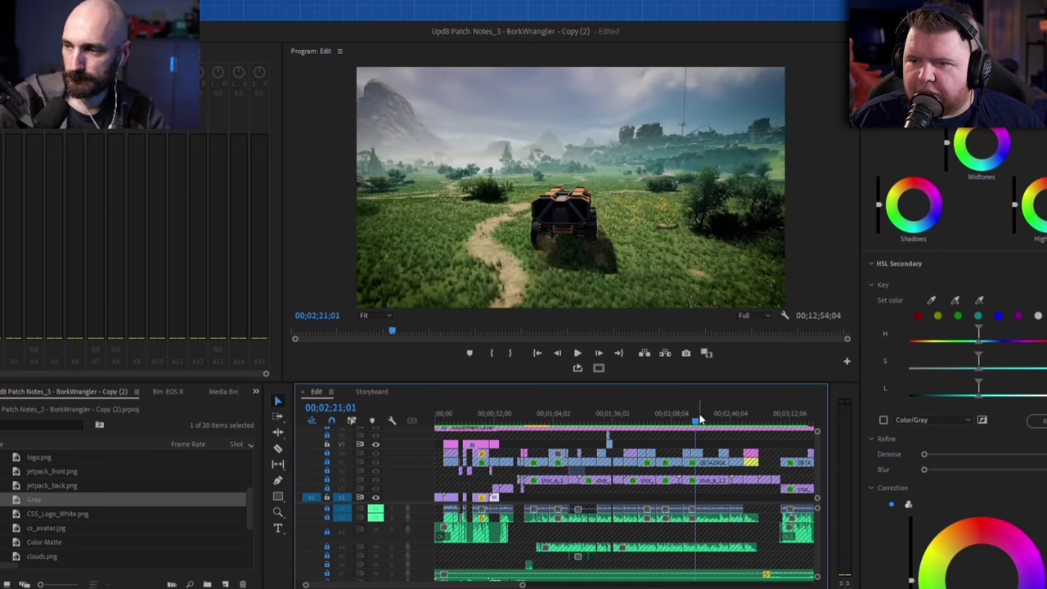
pyautogui.click(689, 421)
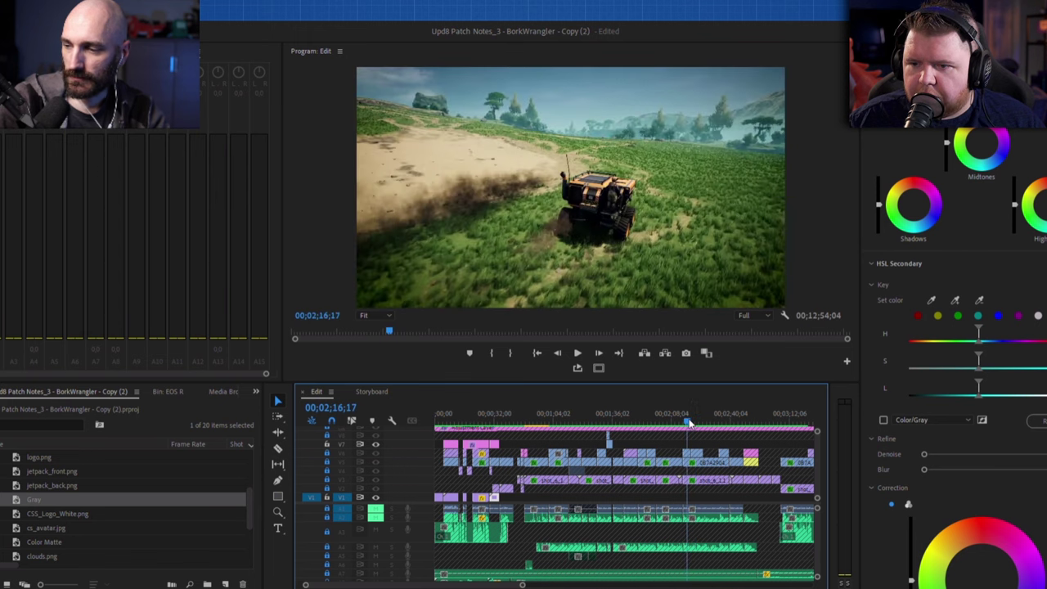
pyautogui.moveTo(689, 424); pyautogui.dragTo(725, 425)
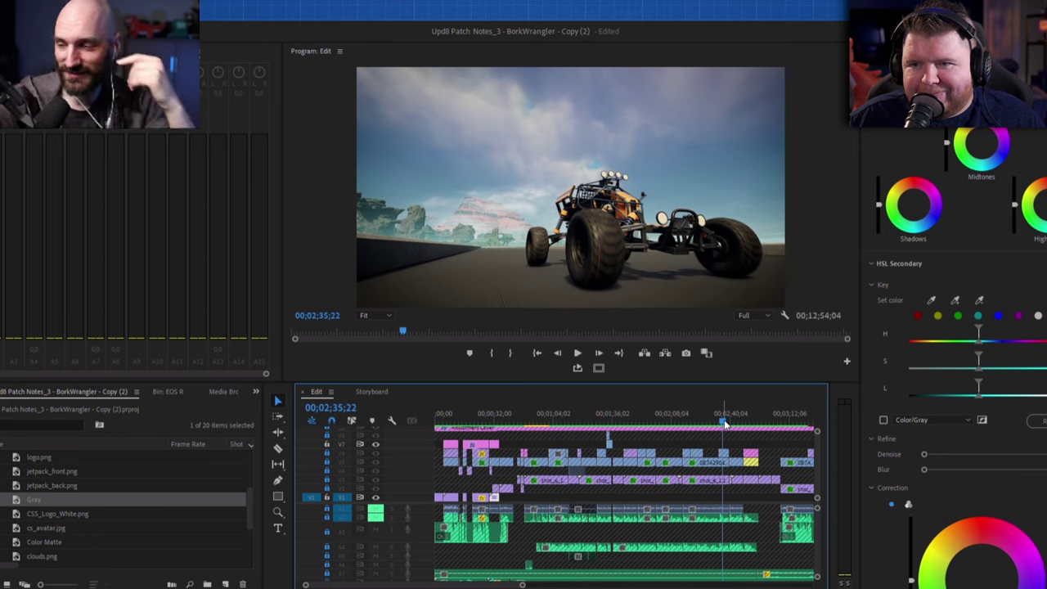
# Compare the buggy shot with the presenter at 00;02;49;14, then move to the jungle scene at 00;02;57;04
pyautogui.click(750, 418)
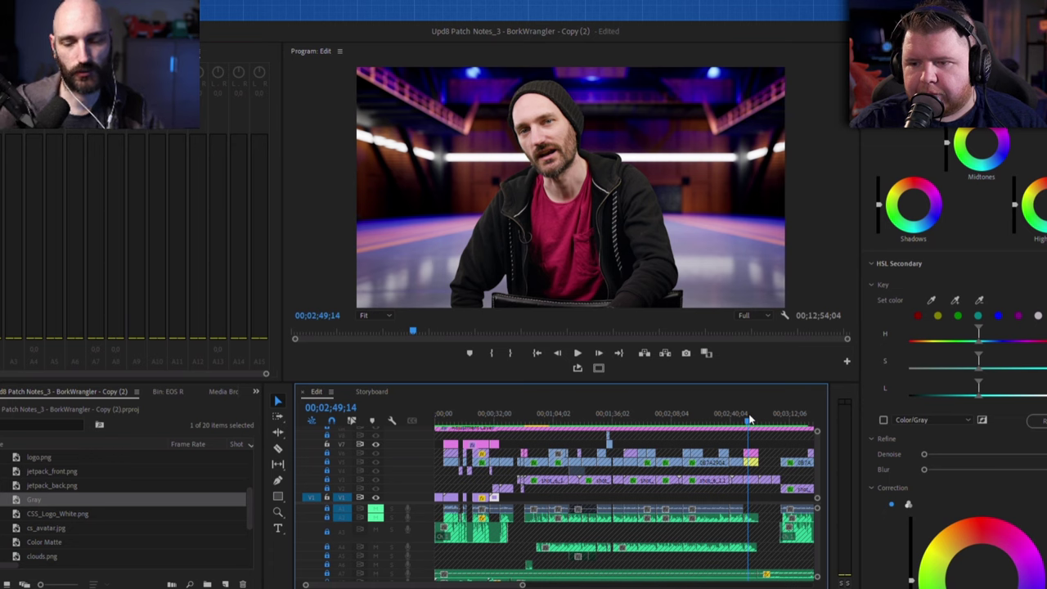
pyautogui.click(724, 420)
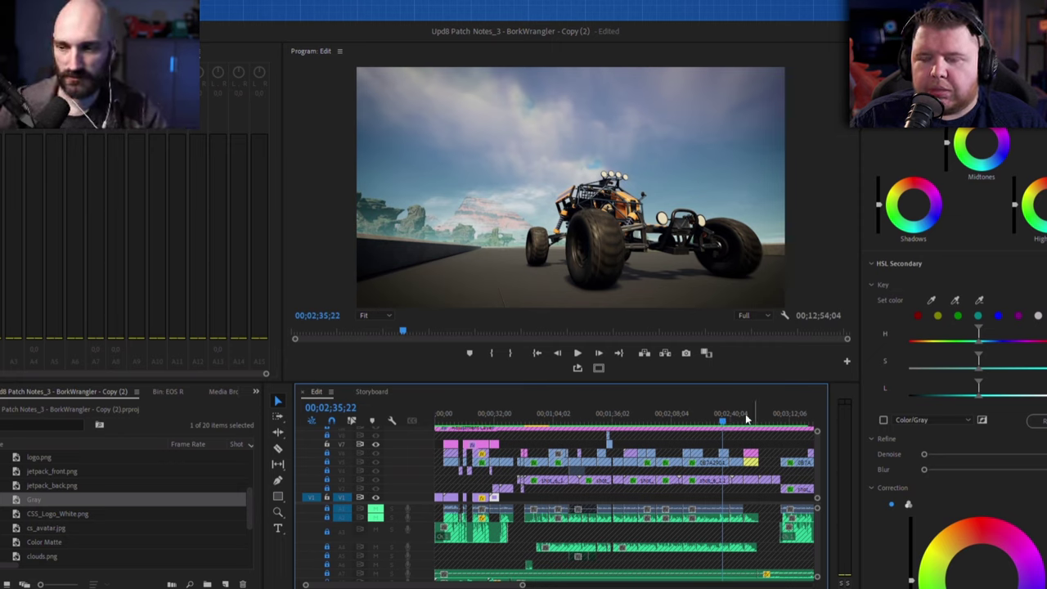
pyautogui.click(751, 421)
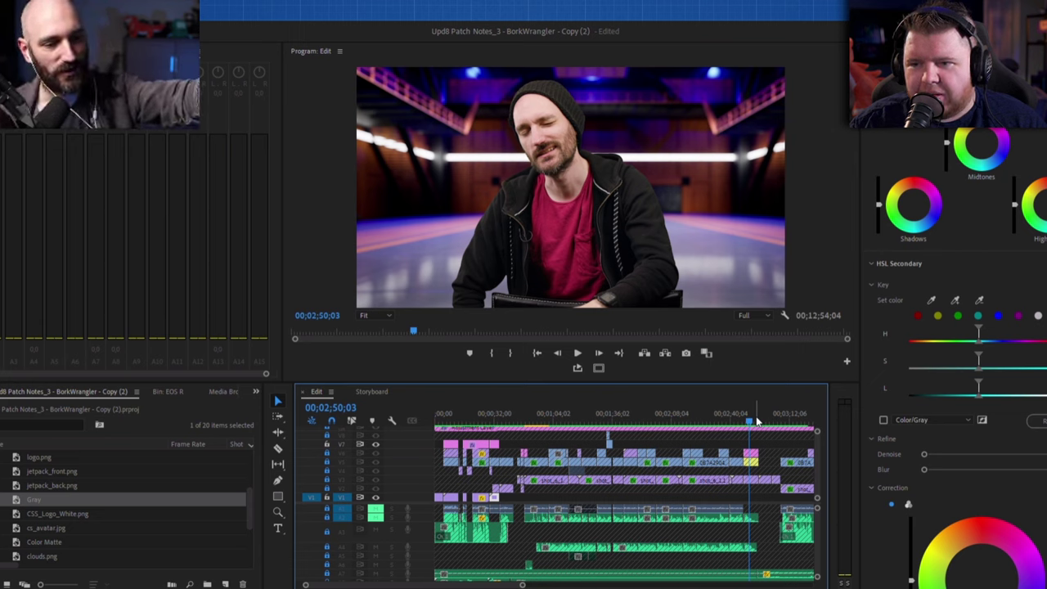
pyautogui.click(764, 422)
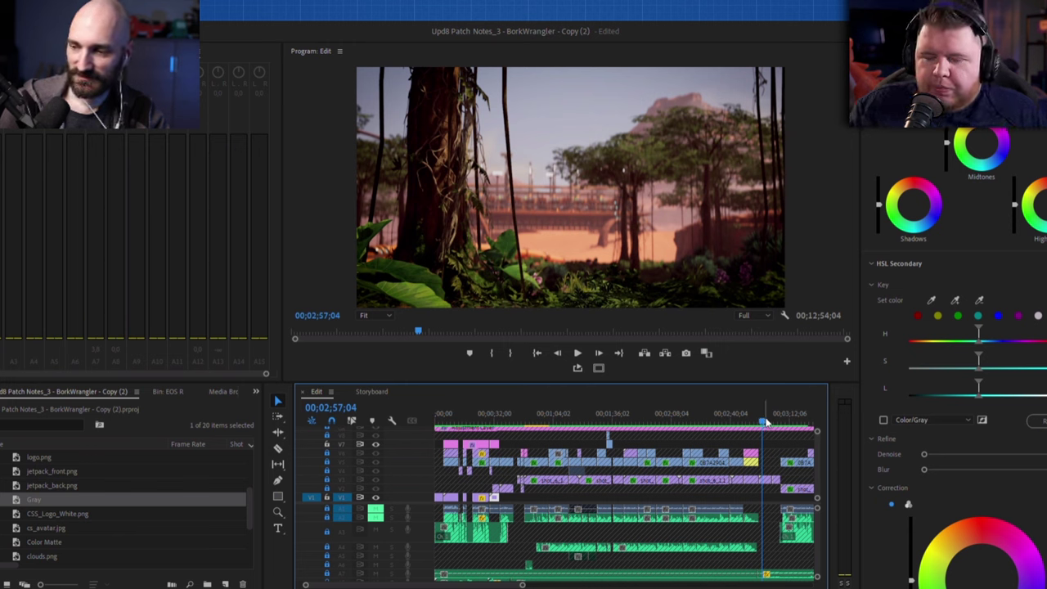
# Scrub back and forth through the jungle scene and industrial-platform frame, settling at 00;02;58;22
pyautogui.click(776, 422)
pyautogui.moveTo(777, 423); pyautogui.dragTo(768, 421)
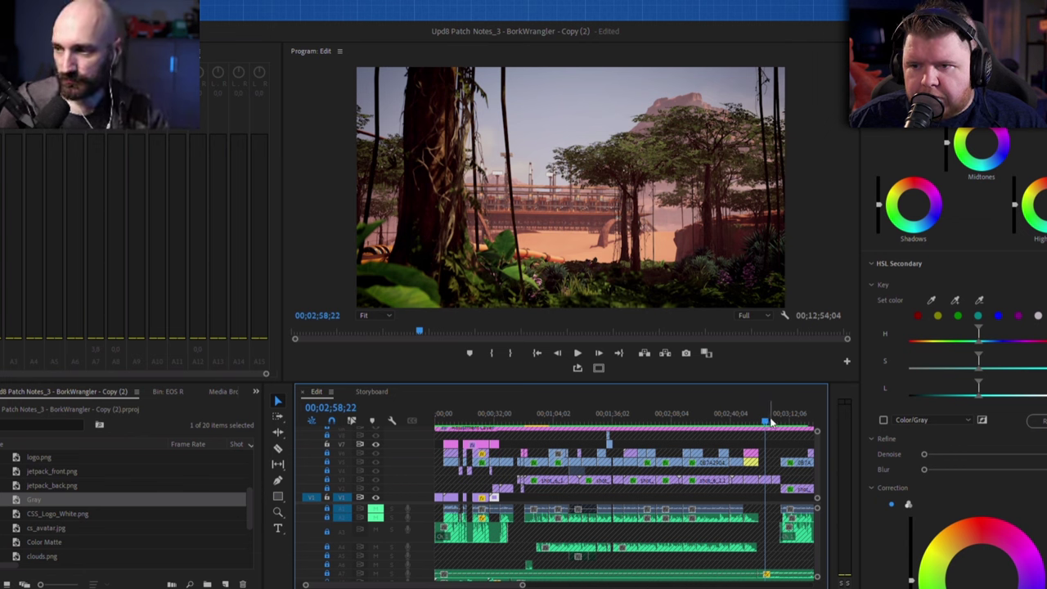
pyautogui.moveTo(767, 422)
pyautogui.mouseDown()
pyautogui.moveTo(779, 422)
pyautogui.moveTo(769, 421)
pyautogui.mouseUp()
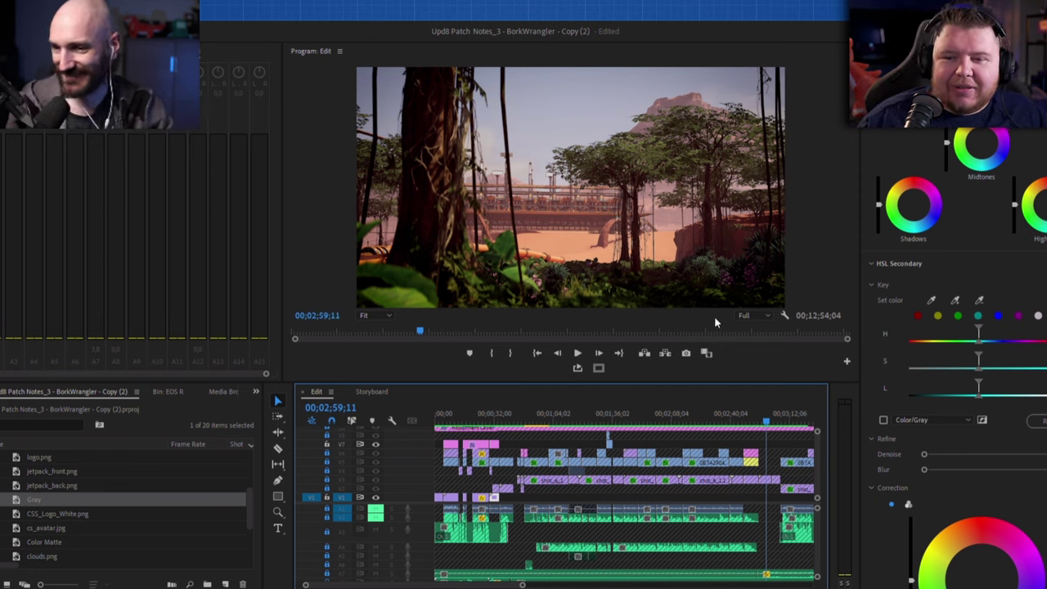
pyautogui.moveTo(769, 424)
pyautogui.mouseDown()
pyautogui.moveTo(779, 421)
pyautogui.moveTo(767, 420)
pyautogui.mouseUp()
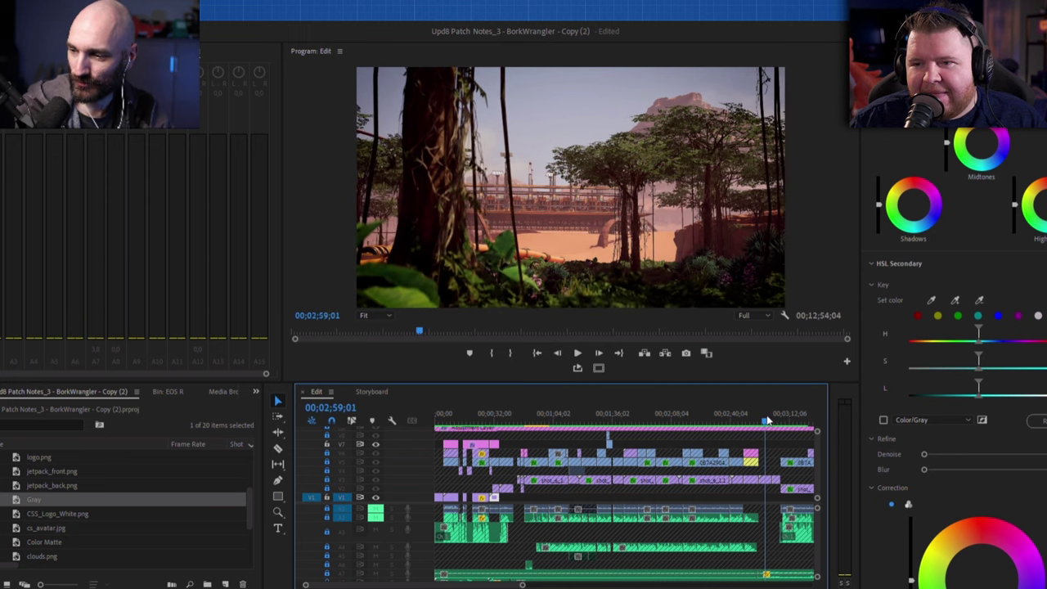
pyautogui.click(766, 420)
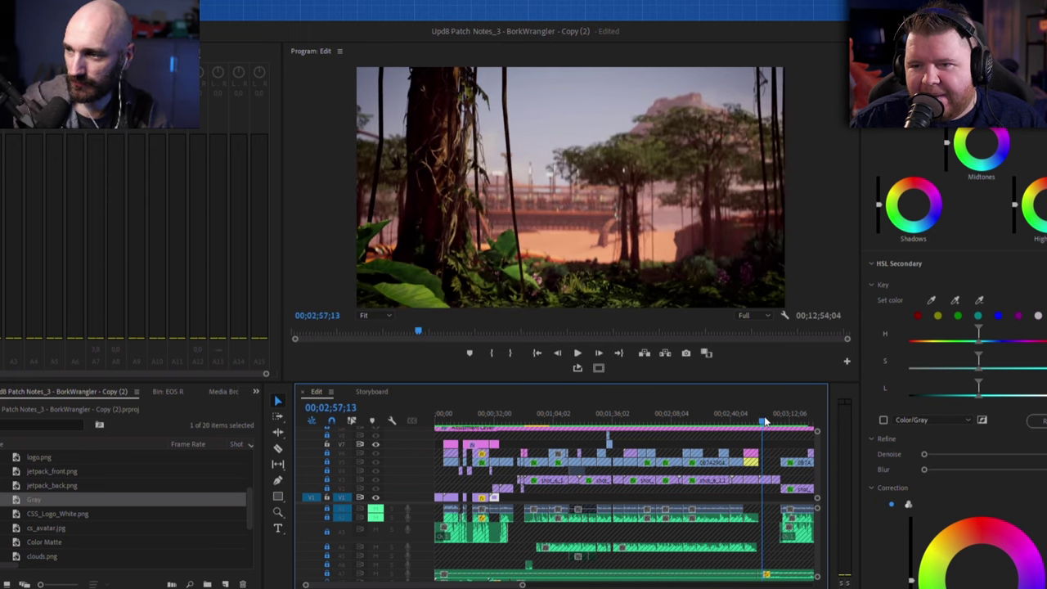
# Preview a few seconds of playback, then jump to the aerial refinery shot at 00;03;03;08
pyautogui.press('space')
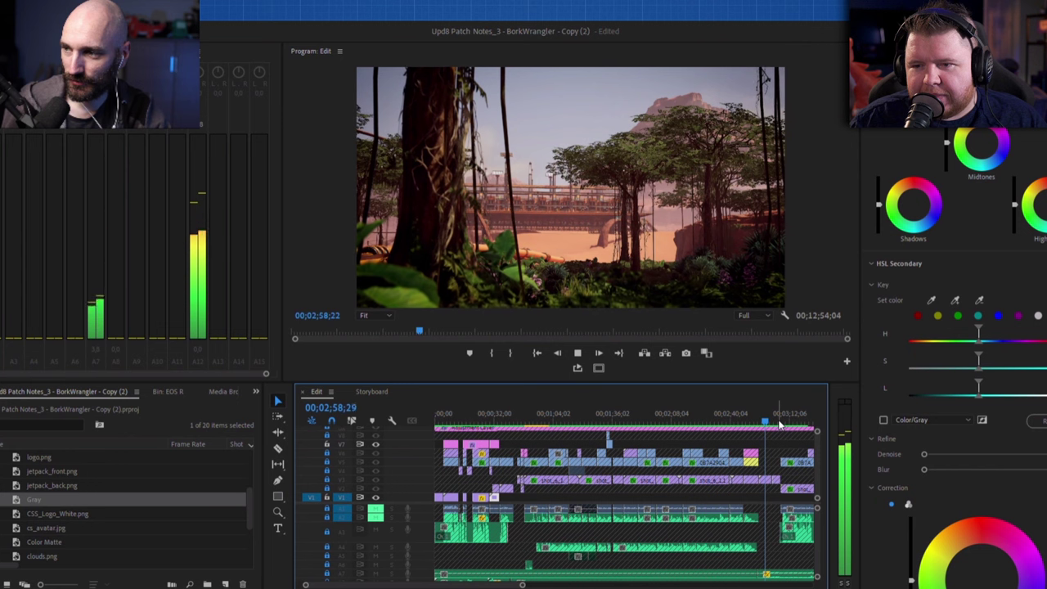
pyautogui.press('space')
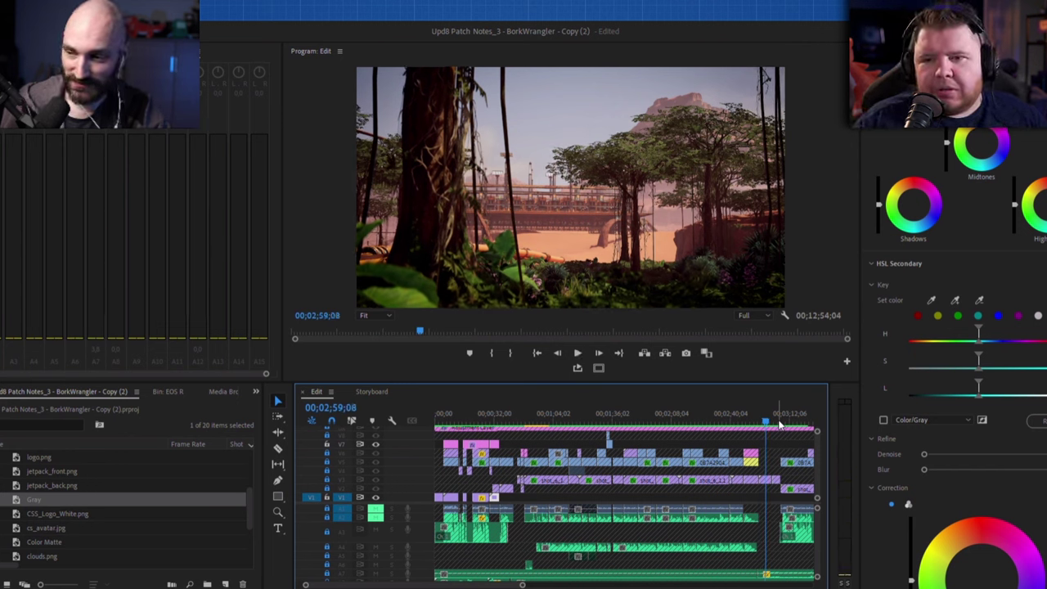
pyautogui.press('space')
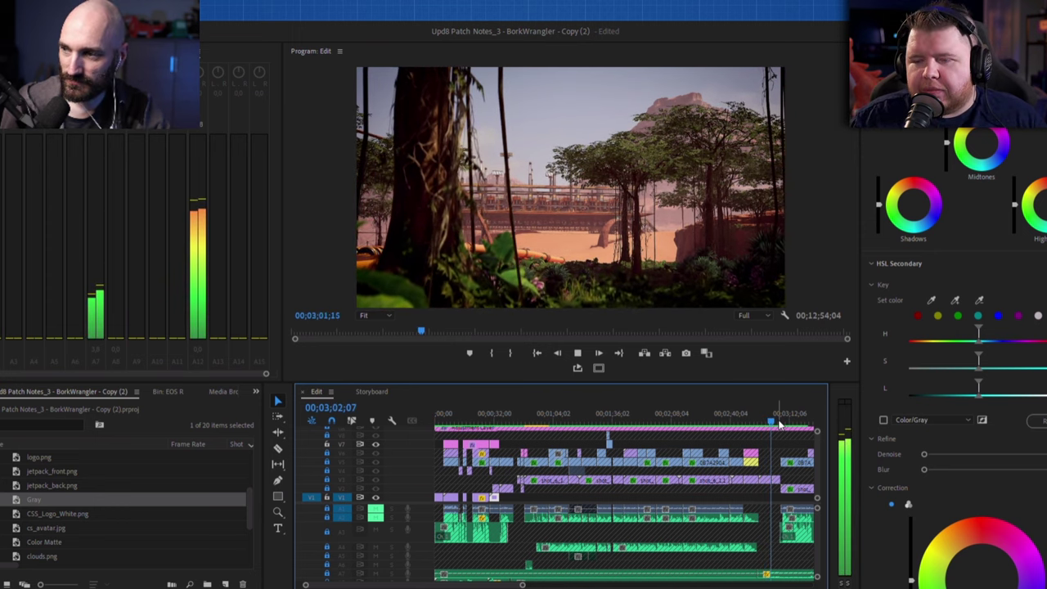
pyautogui.press('space')
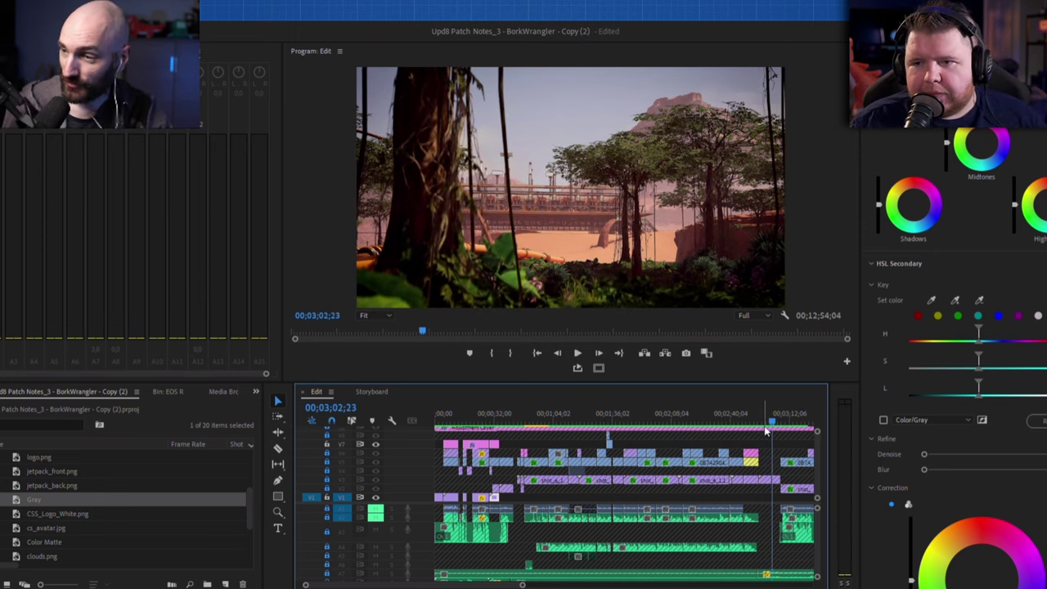
pyautogui.click(775, 421)
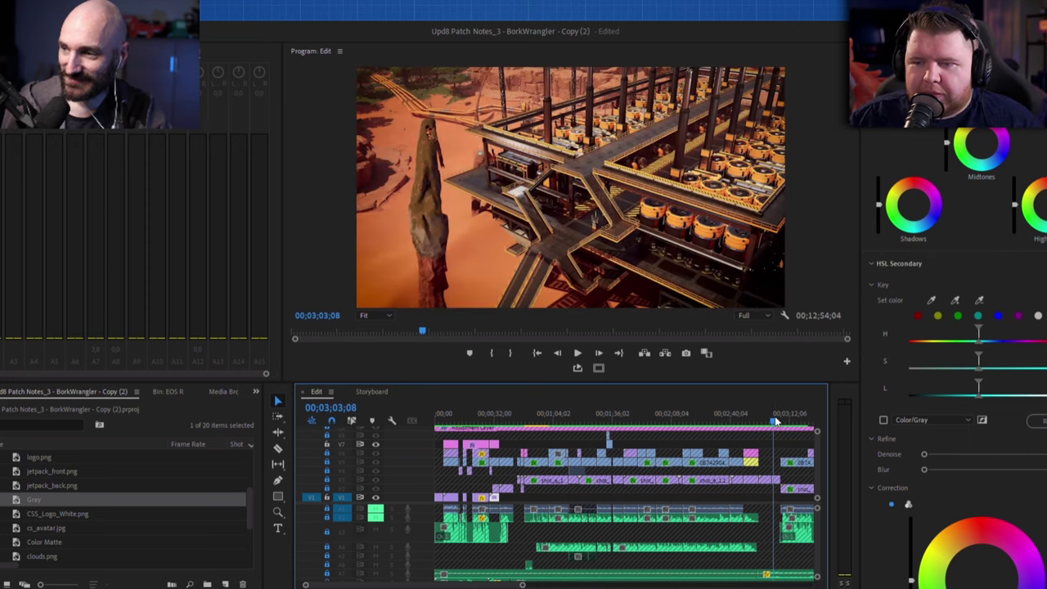
pyautogui.press('space')
pyautogui.press('space')
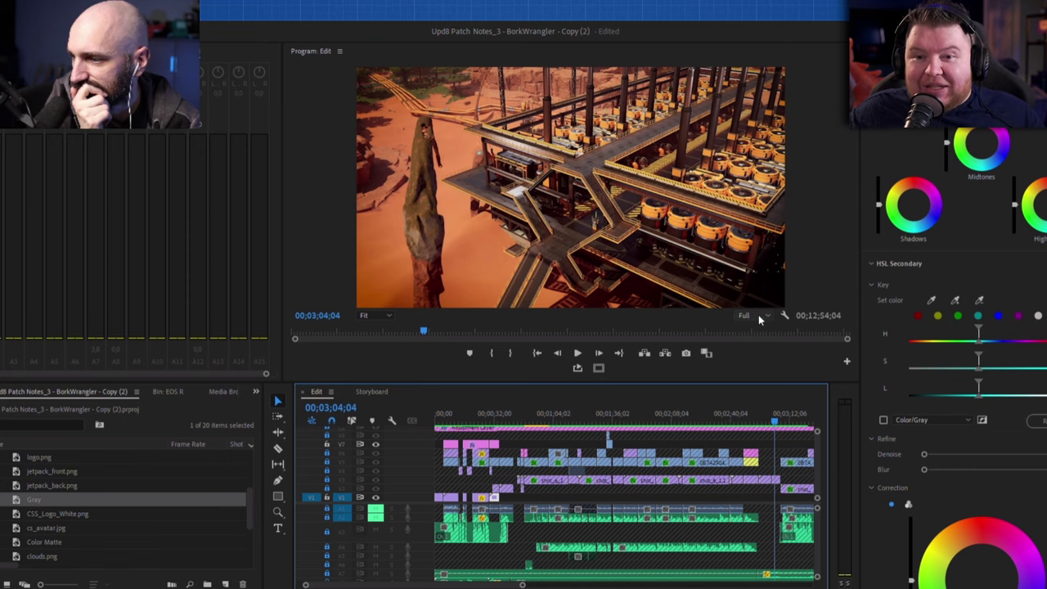
pyautogui.click(366, 315)
pyautogui.click(370, 384)
pyautogui.moveTo(601, 312); pyautogui.dragTo(461, 311)
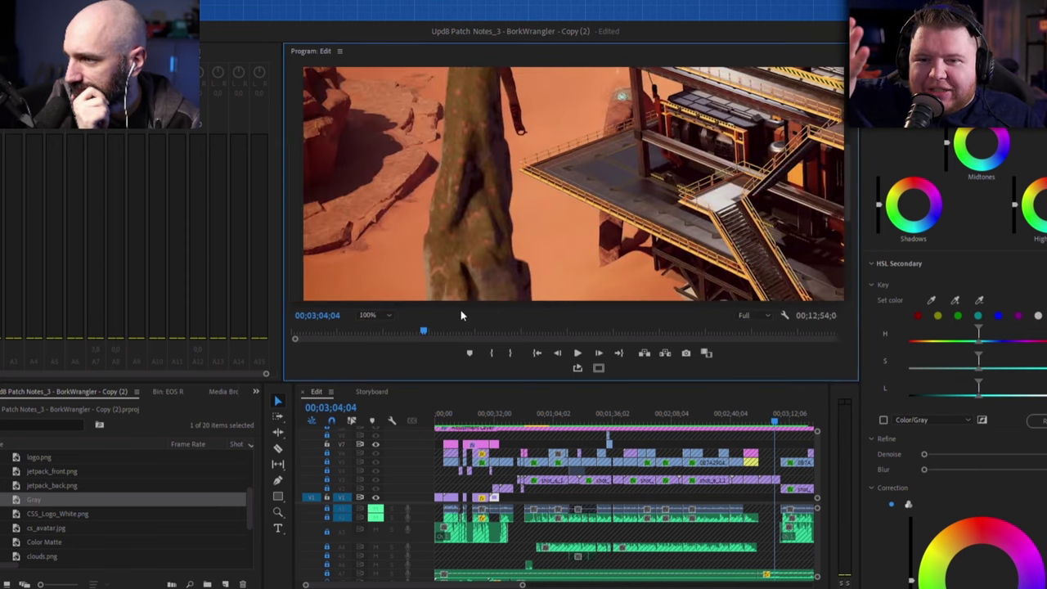
pyautogui.moveTo(847, 220); pyautogui.dragTo(848, 169)
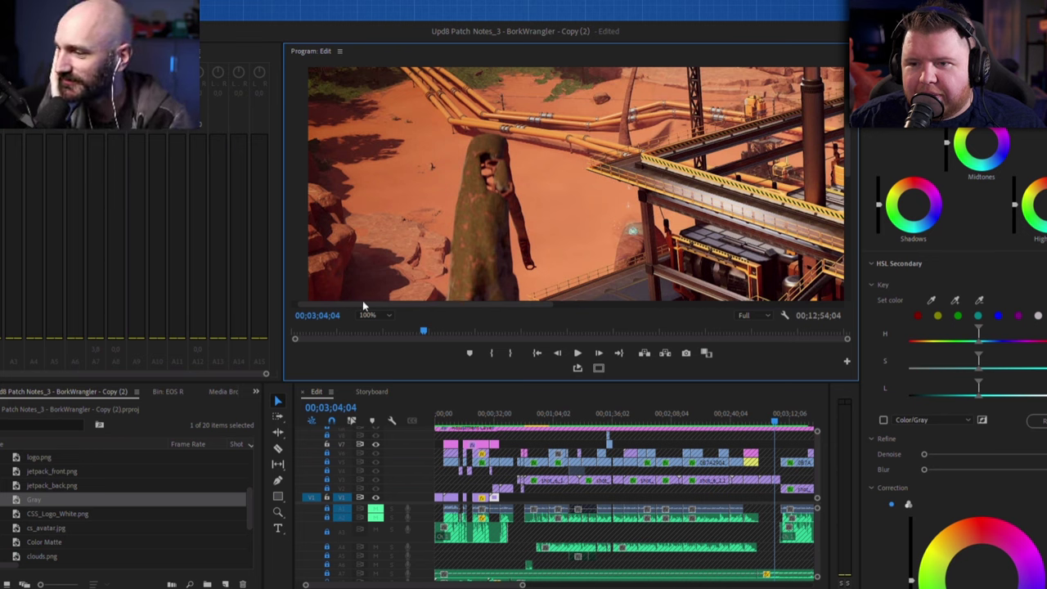
pyautogui.click(386, 319)
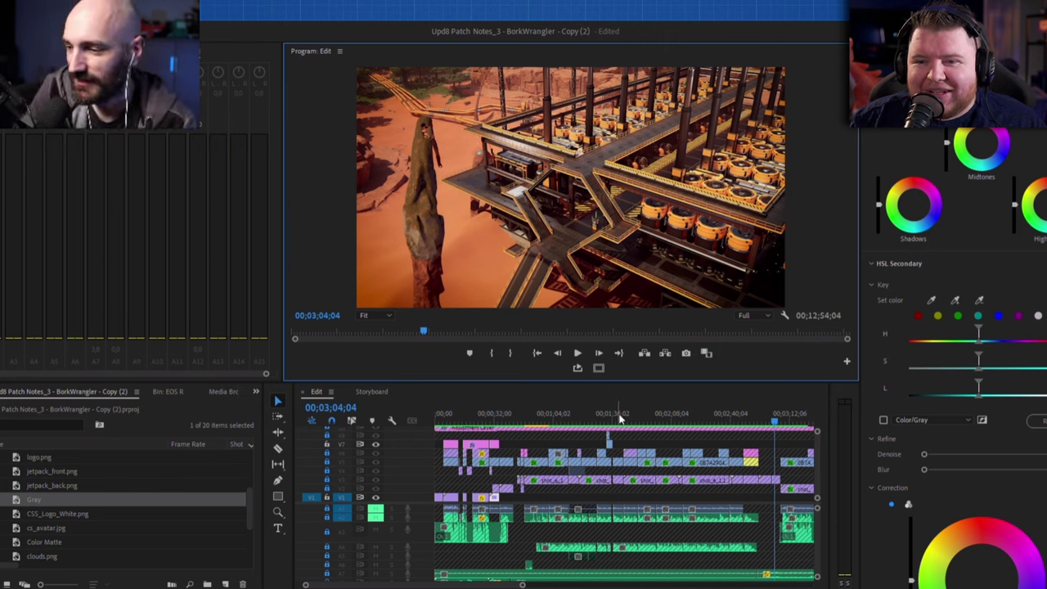
# Move past the refinery to the presenter's green-screen shot and play it, stopping at 00;03;15;26
pyautogui.click(782, 425)
pyautogui.moveTo(782, 424); pyautogui.dragTo(790, 428)
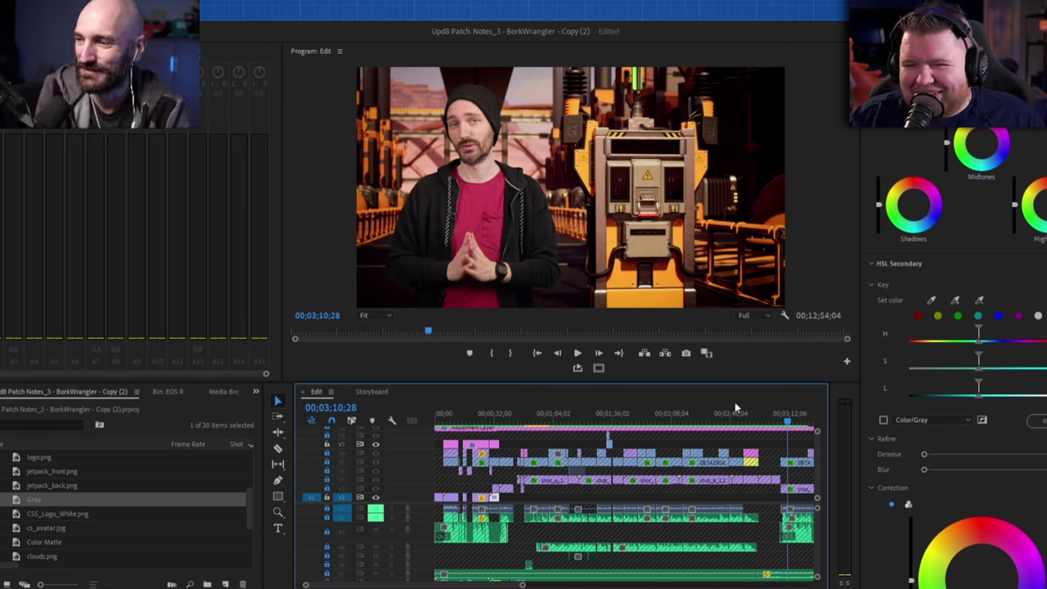
pyautogui.click(784, 419)
pyautogui.press('space')
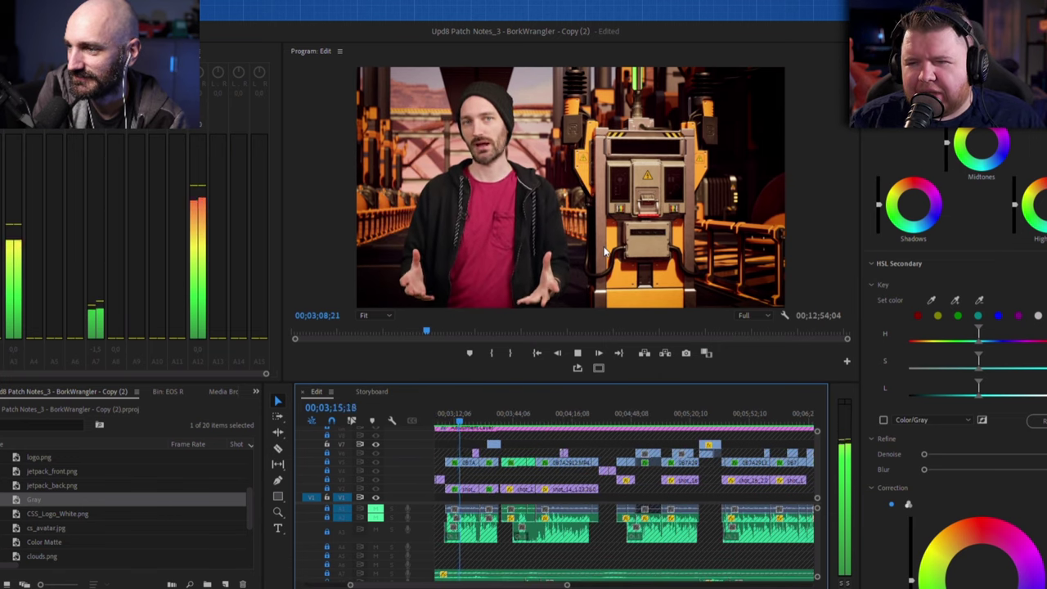
pyautogui.press('space')
pyautogui.scroll(1, 376, 496)
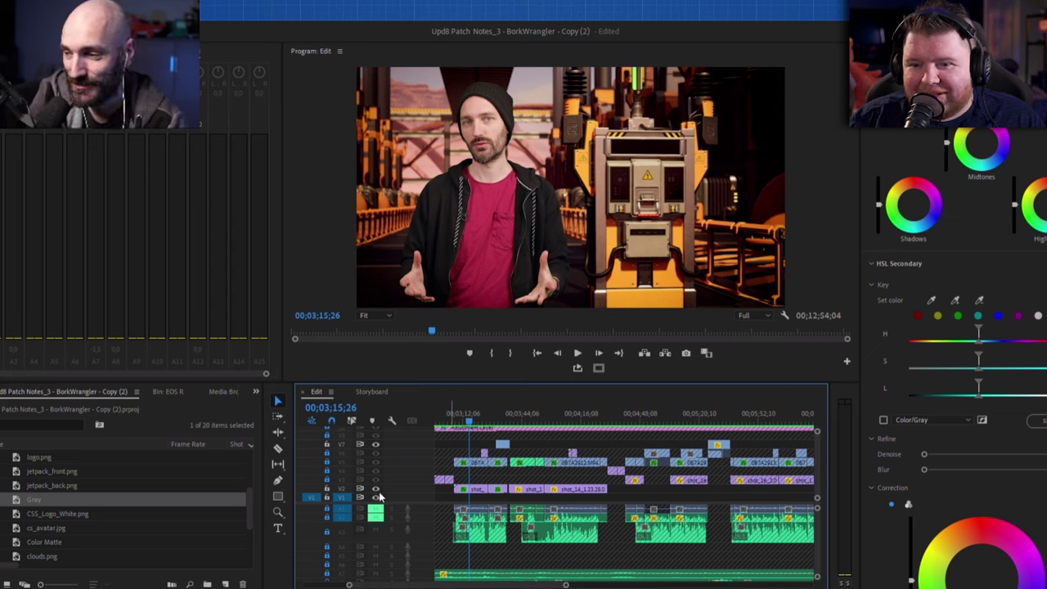
pyautogui.click(377, 490)
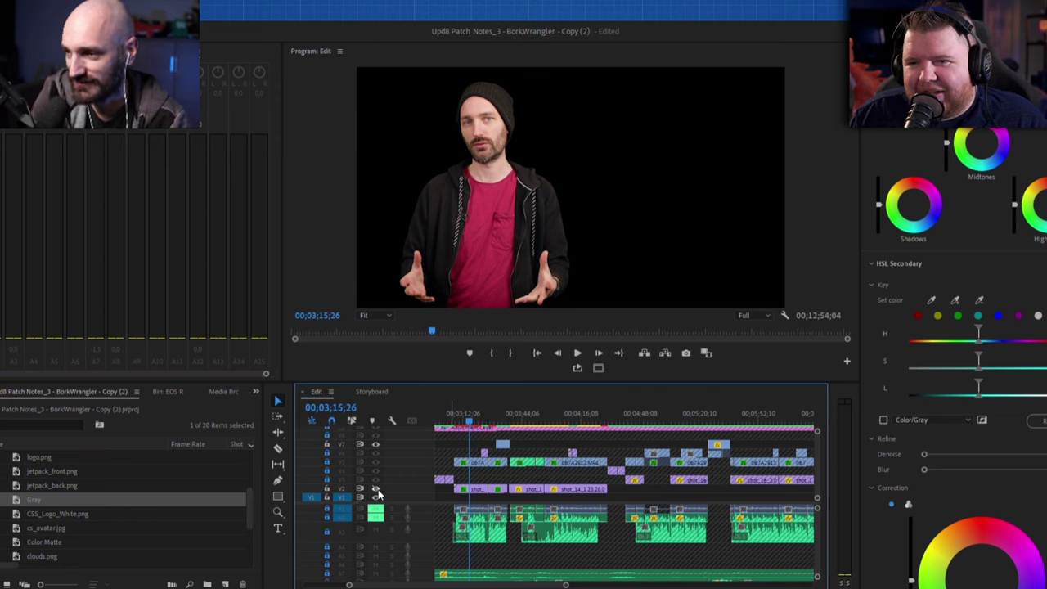
pyautogui.click(376, 489)
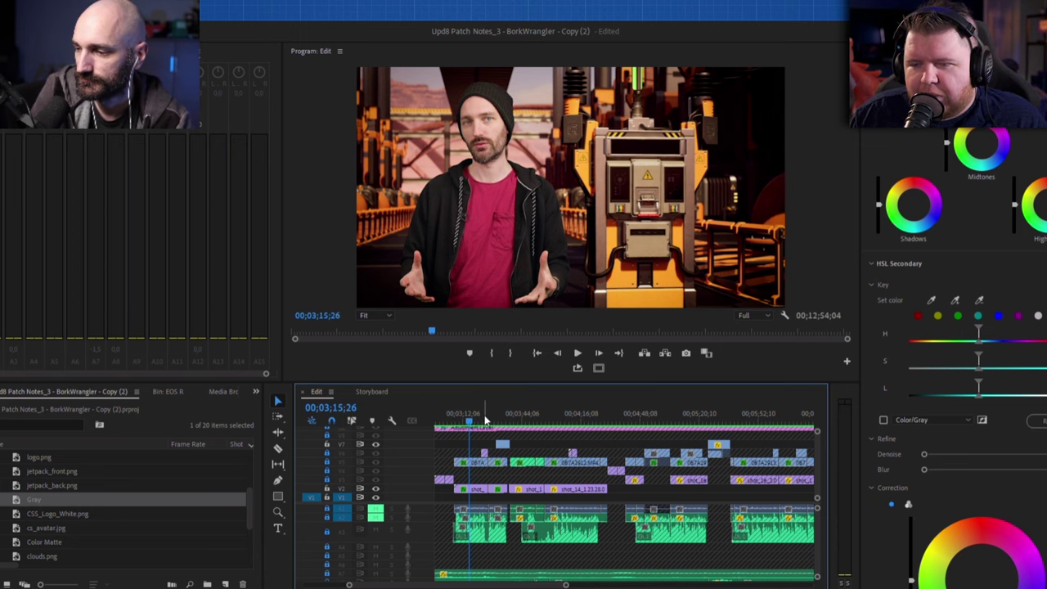
pyautogui.click(485, 415)
# Scrub to the hooded character's tower-climbing shot and play through it to the desert pylon shot
pyautogui.moveTo(485, 415); pyautogui.dragTo(518, 420)
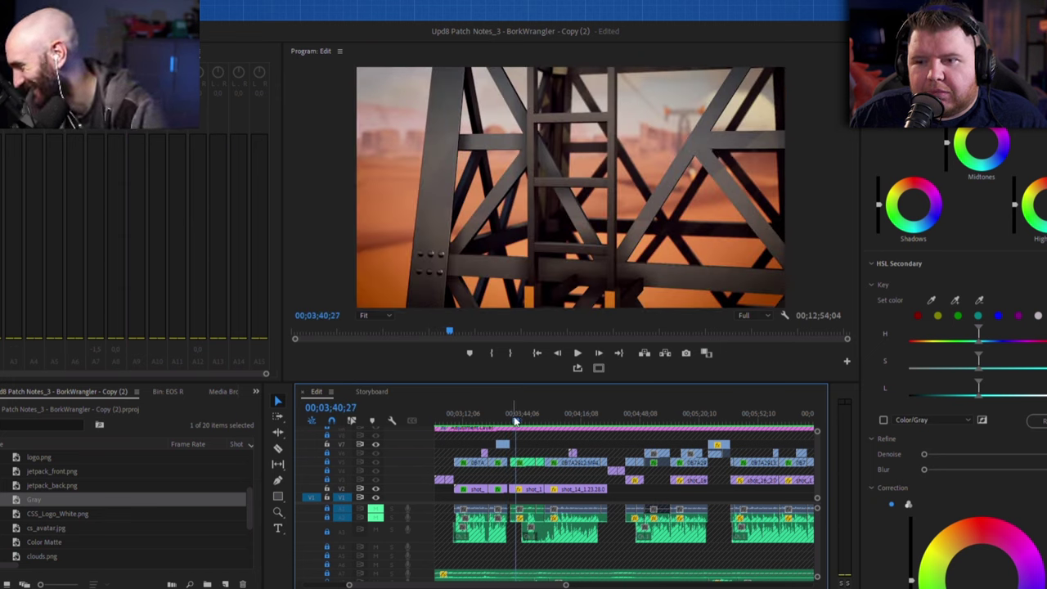
pyautogui.moveTo(517, 421); pyautogui.dragTo(516, 423)
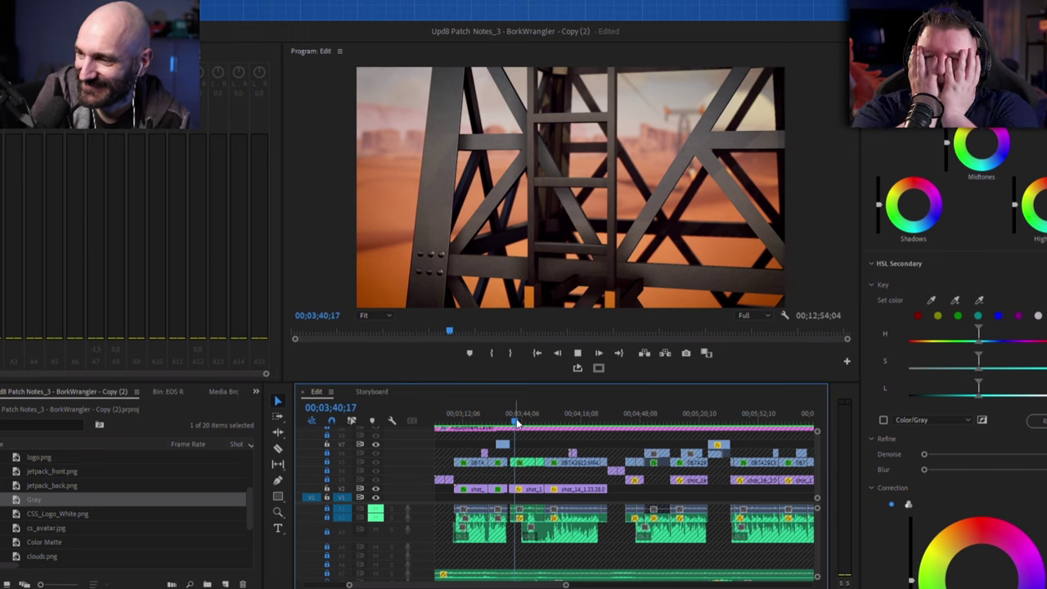
pyautogui.press('space')
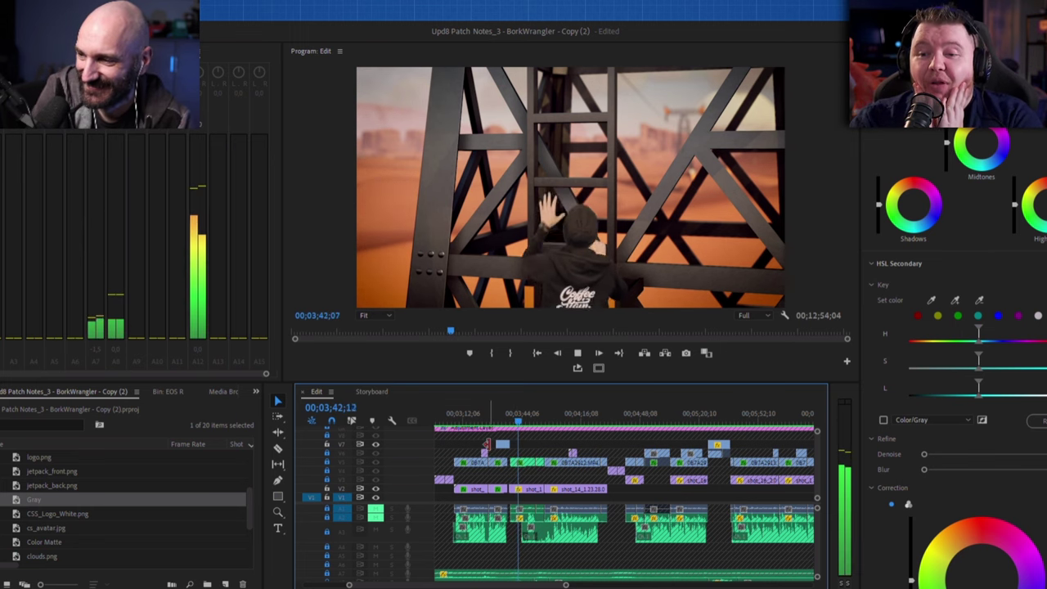
pyautogui.press('space')
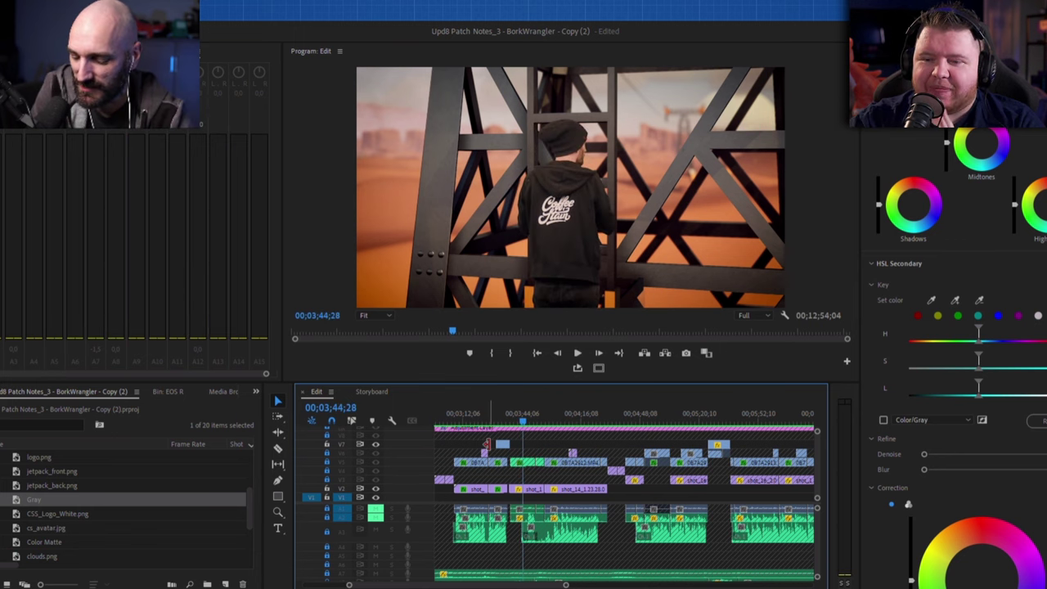
pyautogui.press('space')
pyautogui.press('space')
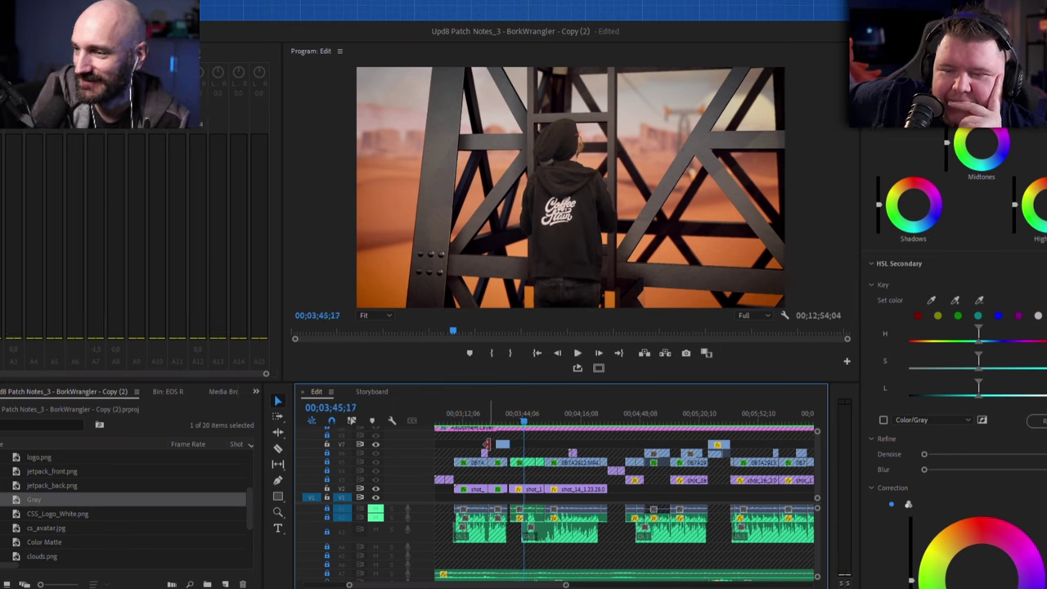
pyautogui.press('space')
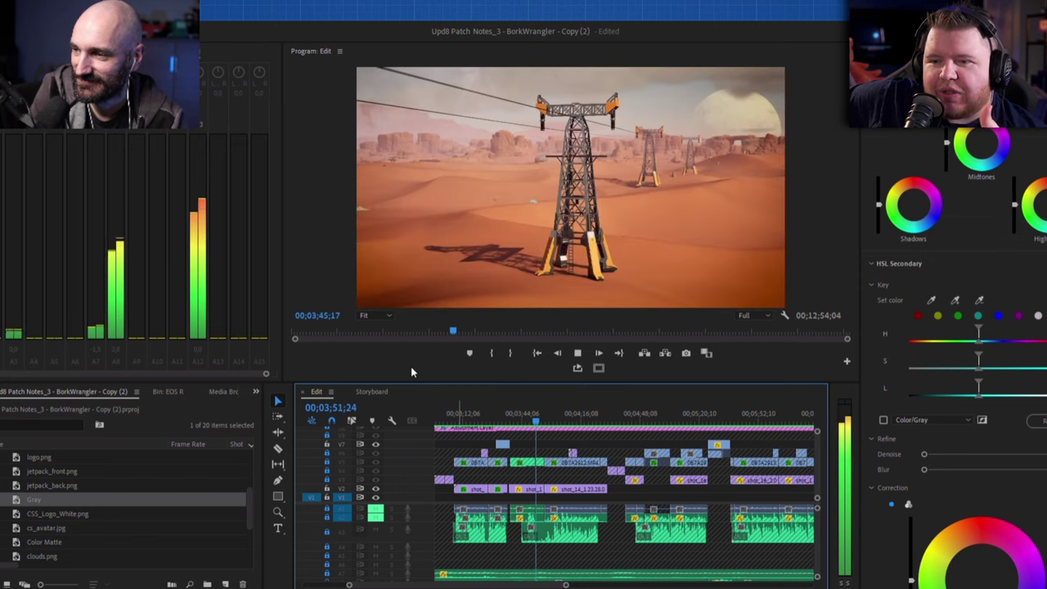
pyautogui.press('space')
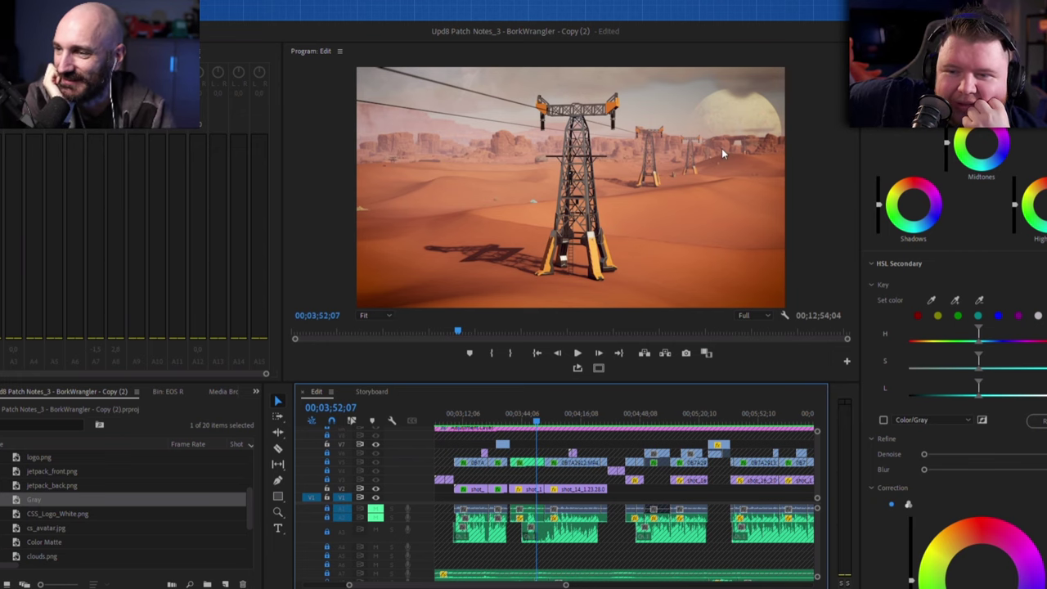
# Re-scrub the climbing shot, then land on the desert pylon shot at 00;03;52;22
pyautogui.click(526, 420)
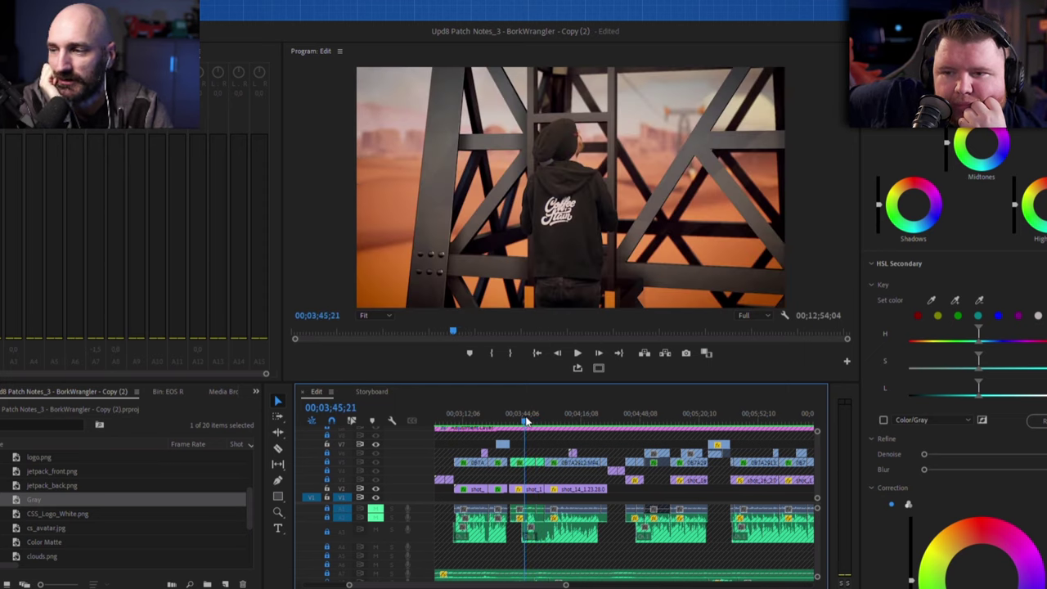
pyautogui.moveTo(526, 420); pyautogui.dragTo(536, 419)
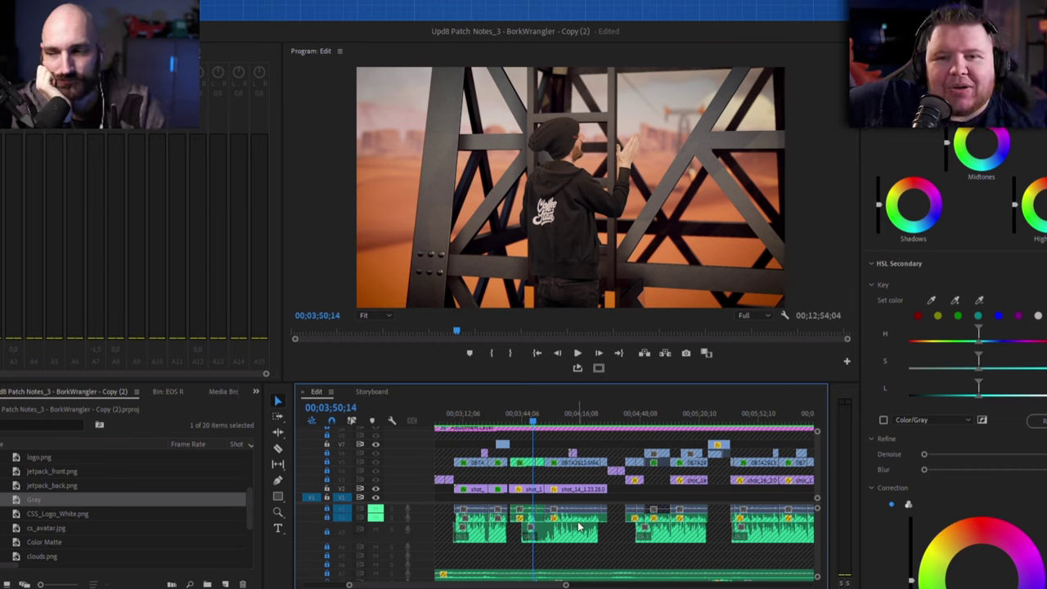
pyautogui.click(539, 423)
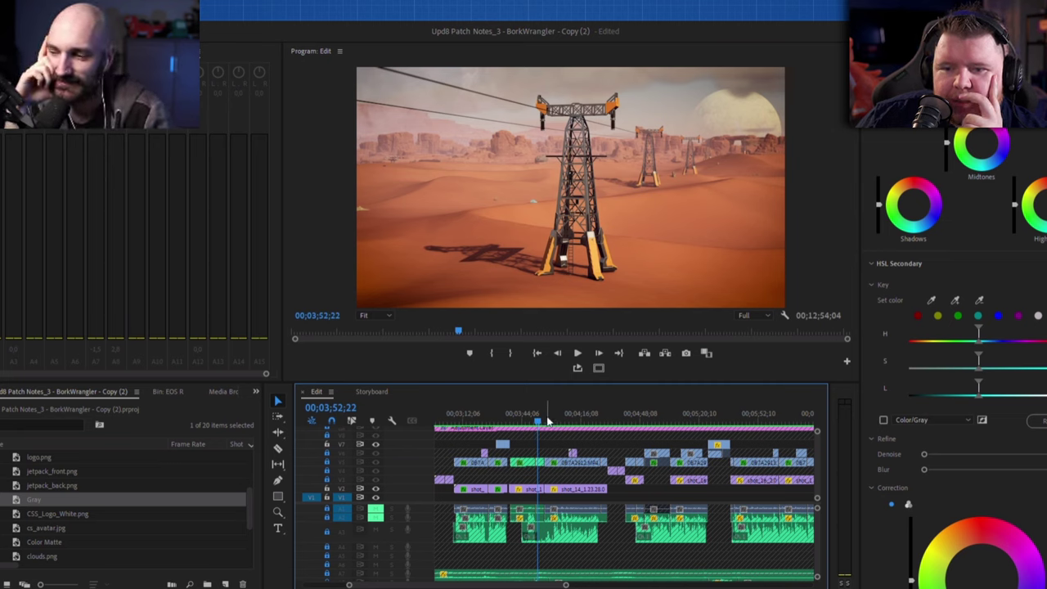
# Scrub into the tower shot and play it, stopping on the beanie-clad presenter at 00;04;00;18
pyautogui.moveTo(548, 421); pyautogui.dragTo(556, 422)
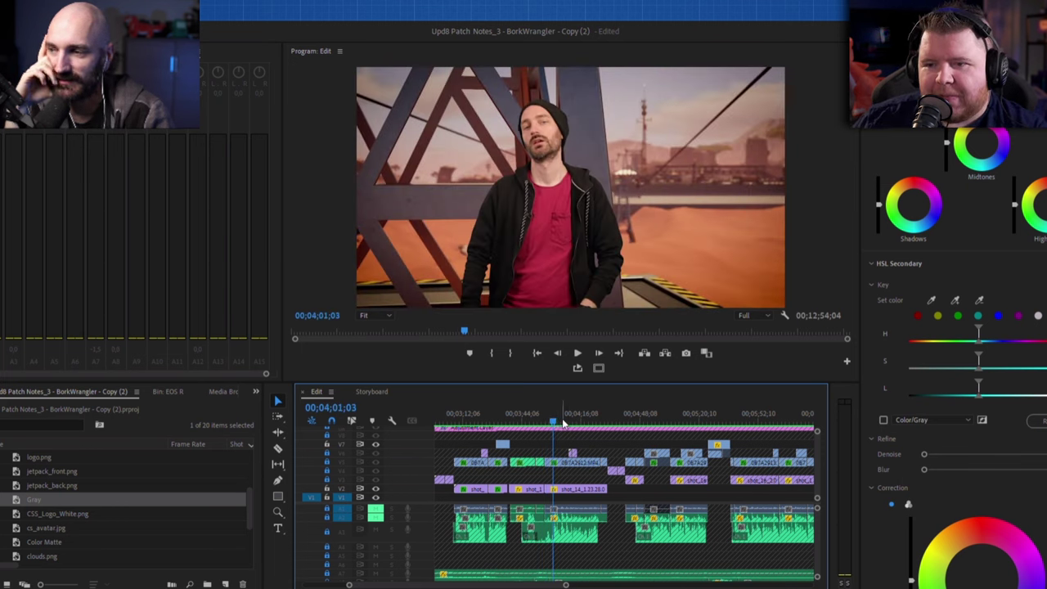
pyautogui.moveTo(553, 422); pyautogui.dragTo(547, 421)
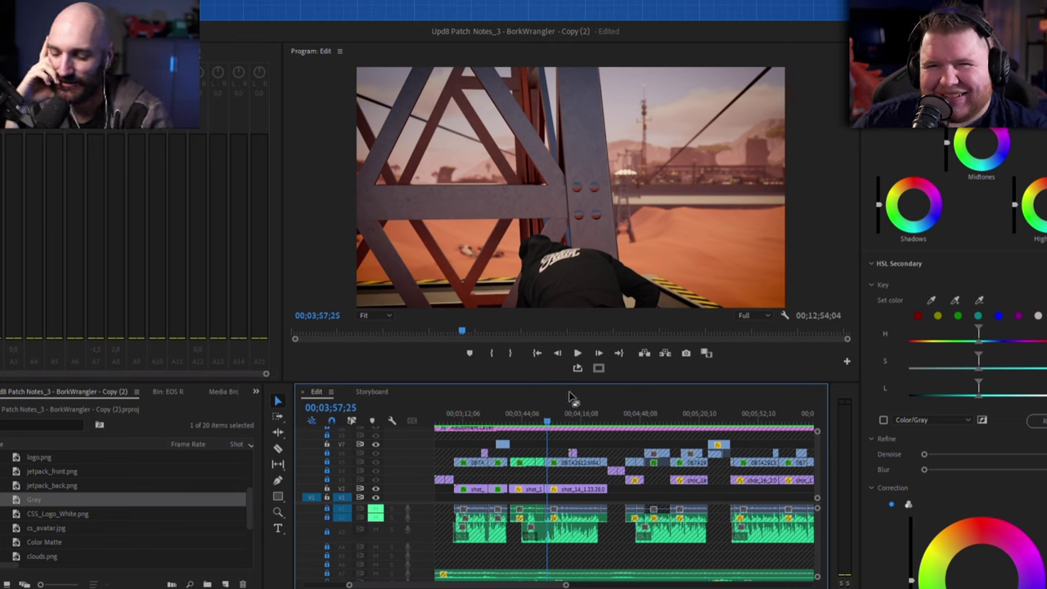
pyautogui.press('space')
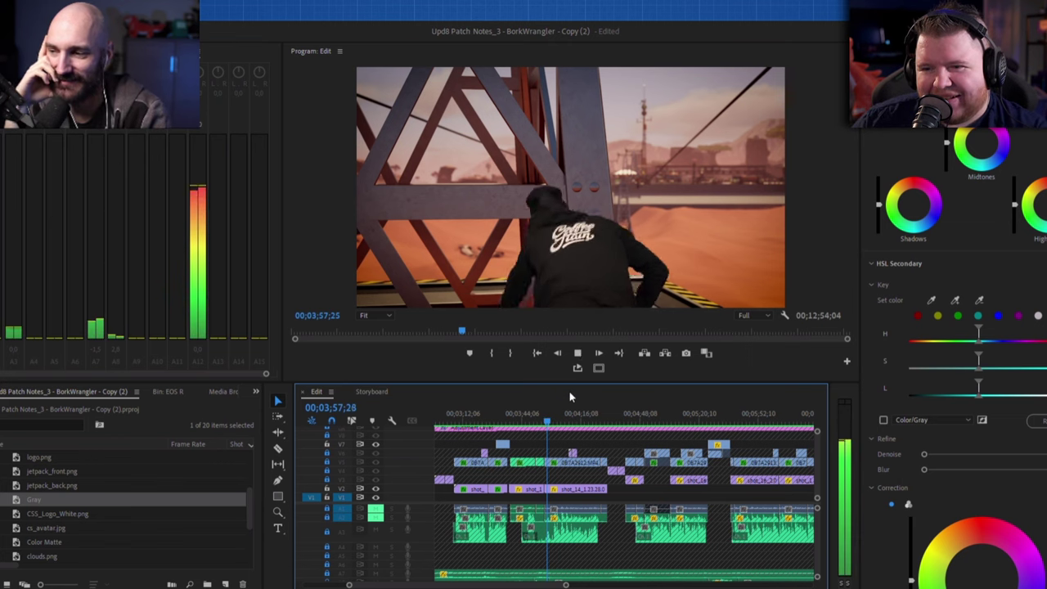
pyautogui.press('space')
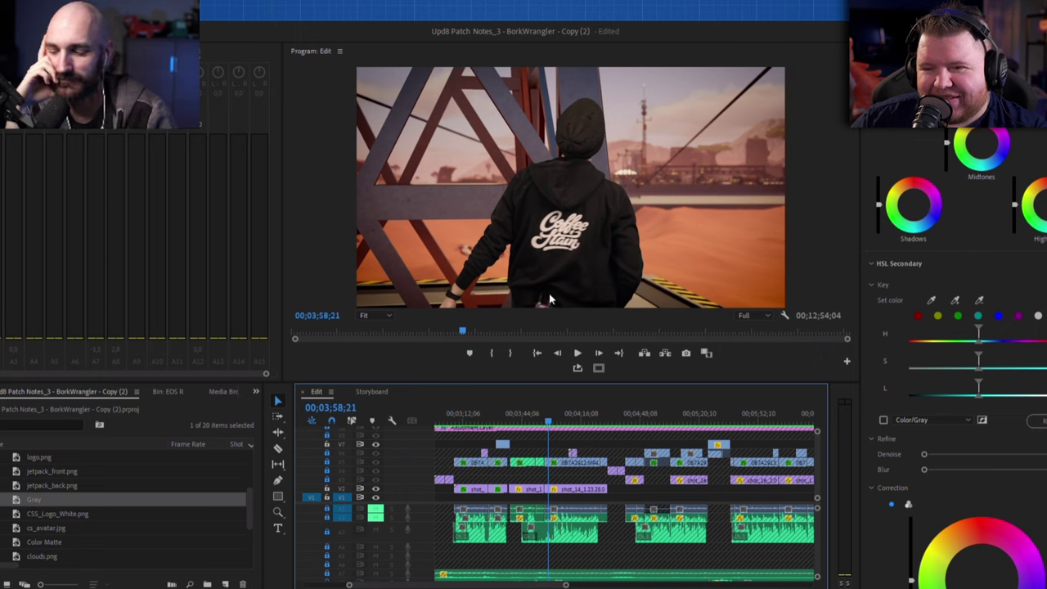
pyautogui.press('space')
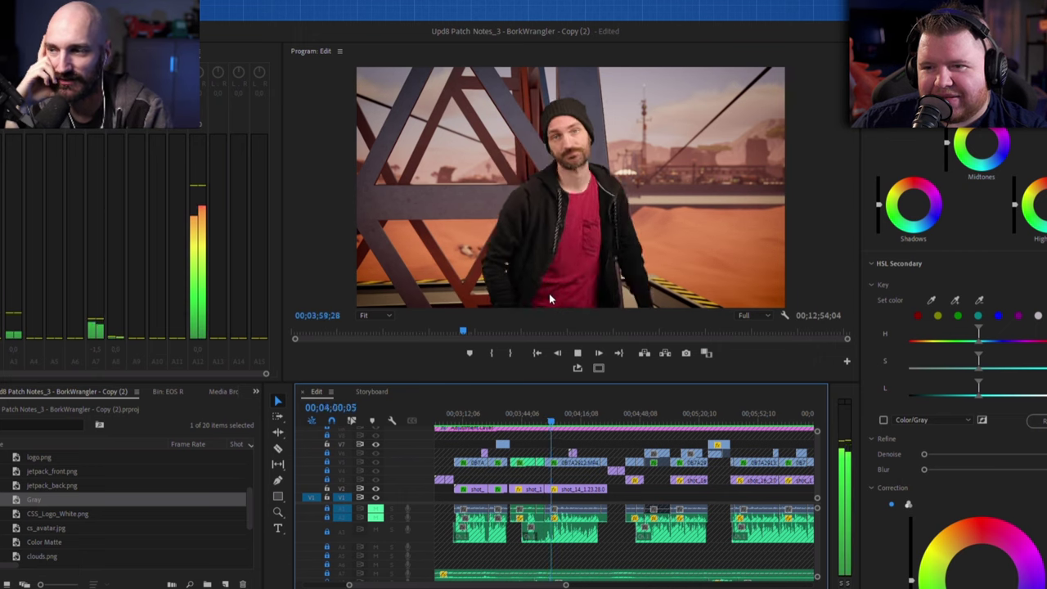
pyautogui.press('space')
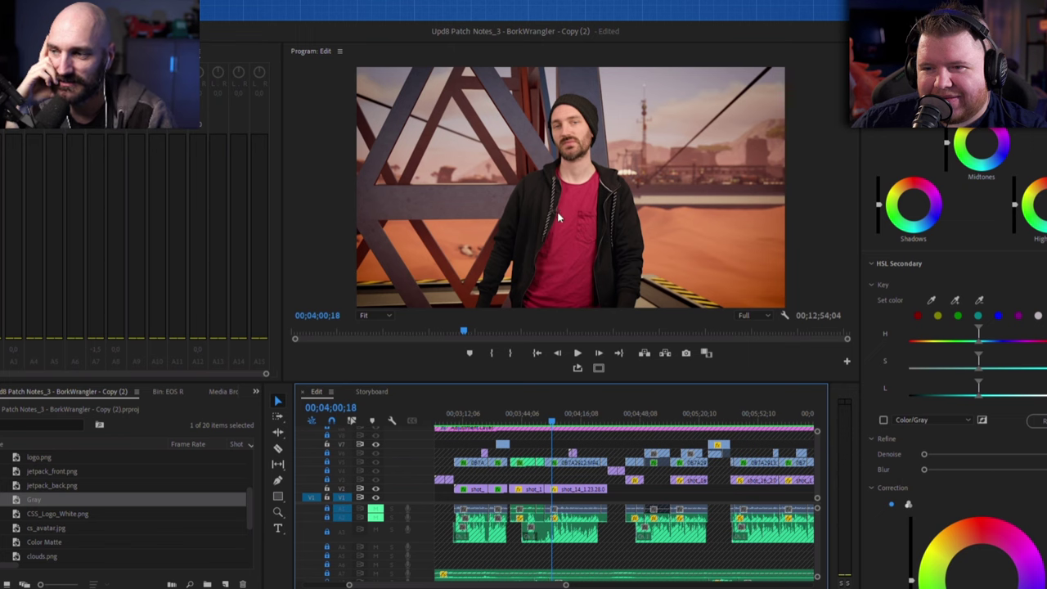
# Zoom the Program Monitor to 100% to inspect the key edges, then return to Fit at 00;04;04;18
pyautogui.click(425, 364)
pyautogui.press('=')
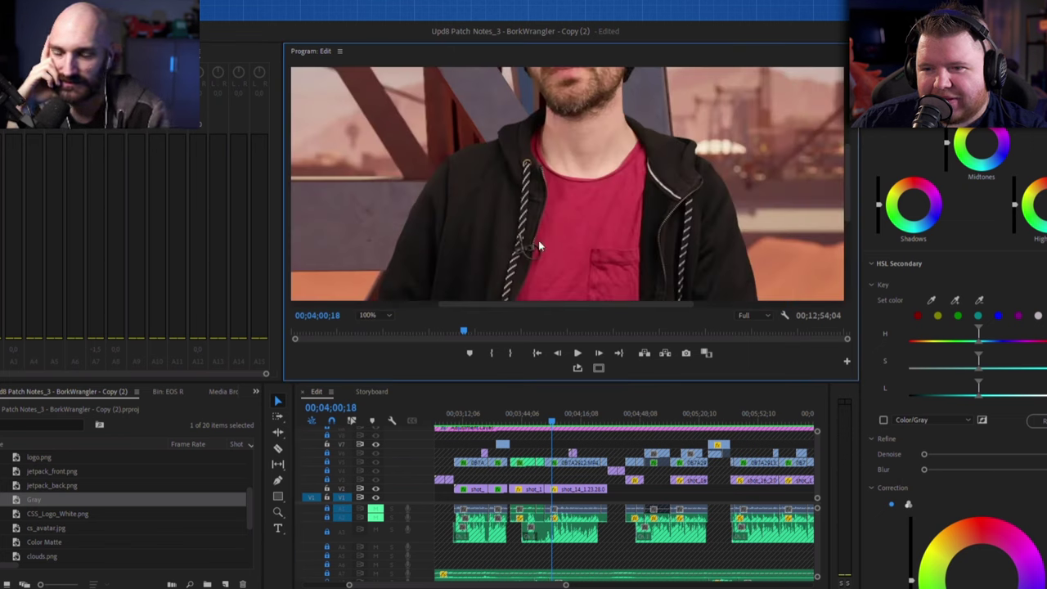
pyautogui.moveTo(847, 187); pyautogui.dragTo(846, 208)
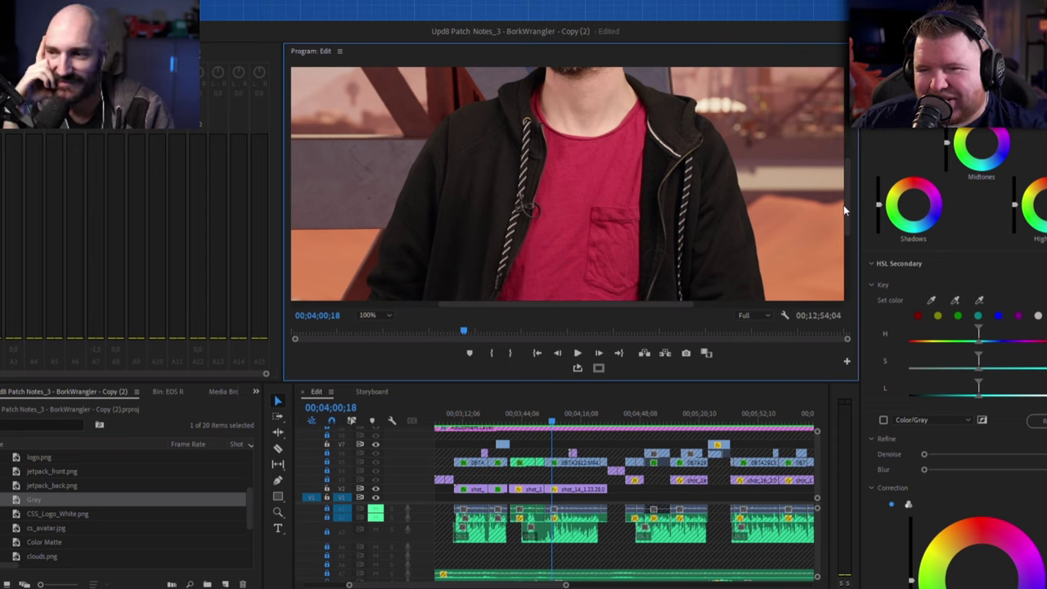
pyautogui.moveTo(846, 210); pyautogui.dragTo(850, 148)
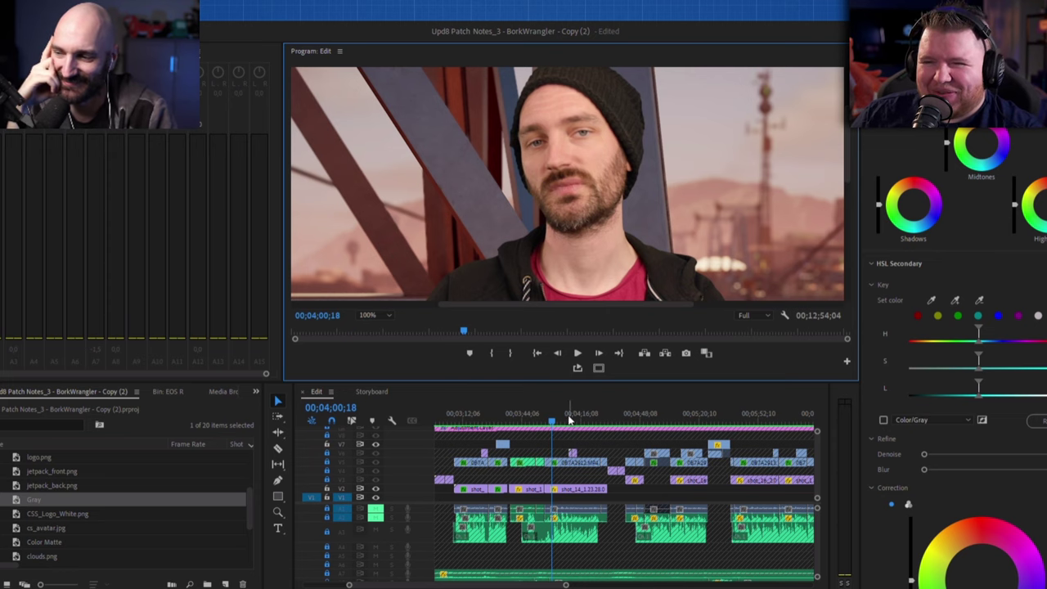
pyautogui.moveTo(563, 421)
pyautogui.mouseDown()
pyautogui.moveTo(573, 421)
pyautogui.moveTo(559, 421)
pyautogui.mouseUp()
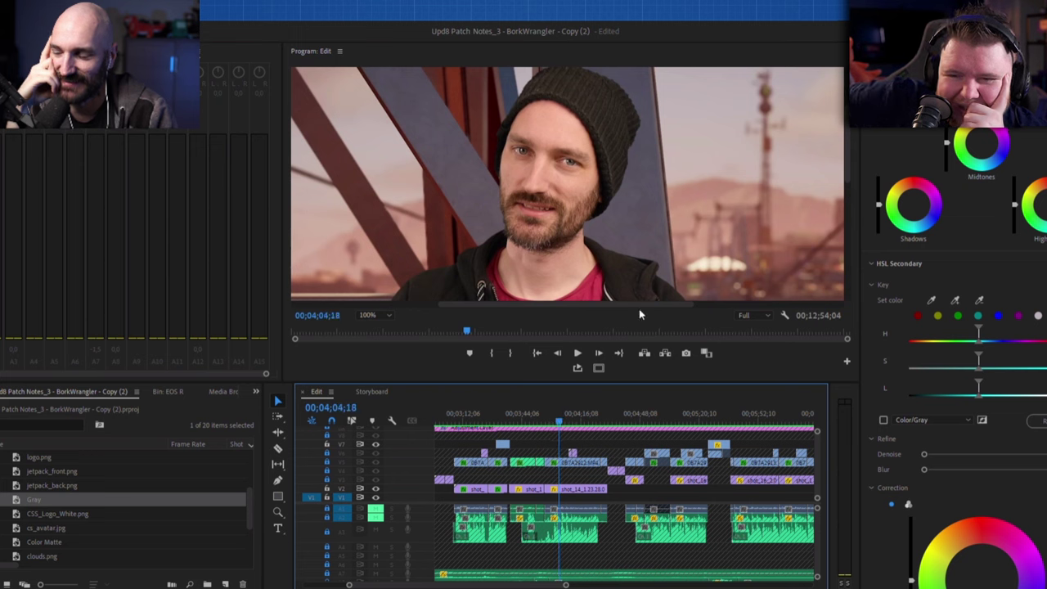
pyautogui.click(378, 315)
# Jump to the shot near 00;04;25 and play through the man turning, stopping at 00;04;29;02
pyautogui.click(380, 324)
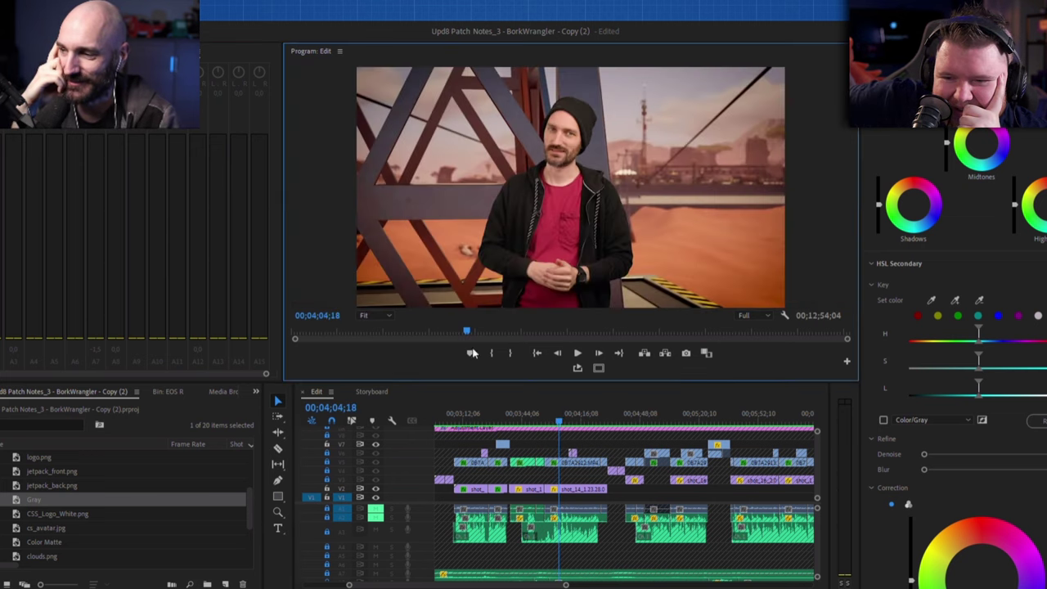
pyautogui.moveTo(597, 421); pyautogui.dragTo(599, 422)
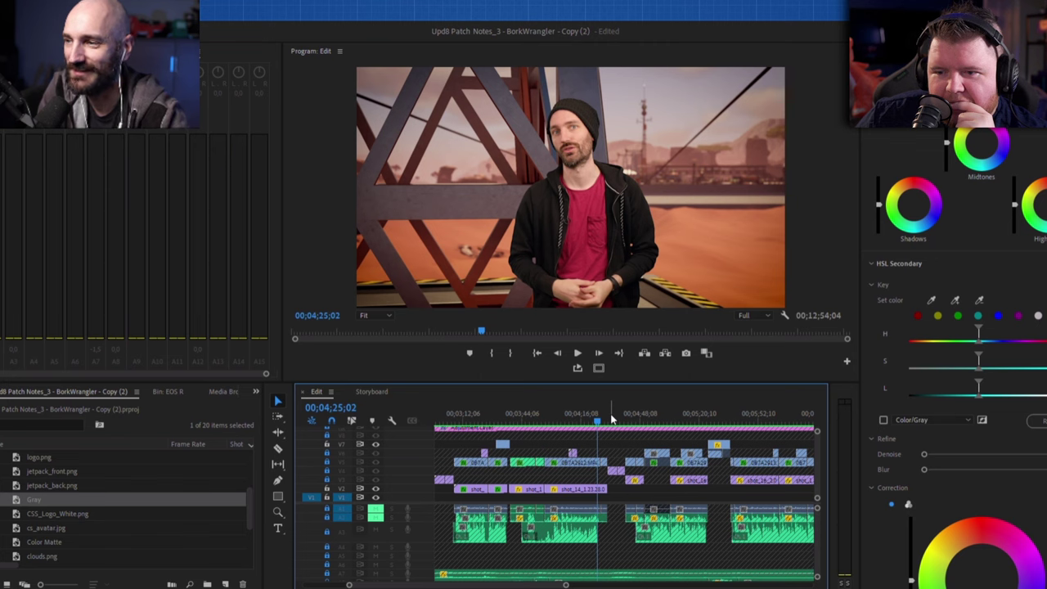
pyautogui.press('space')
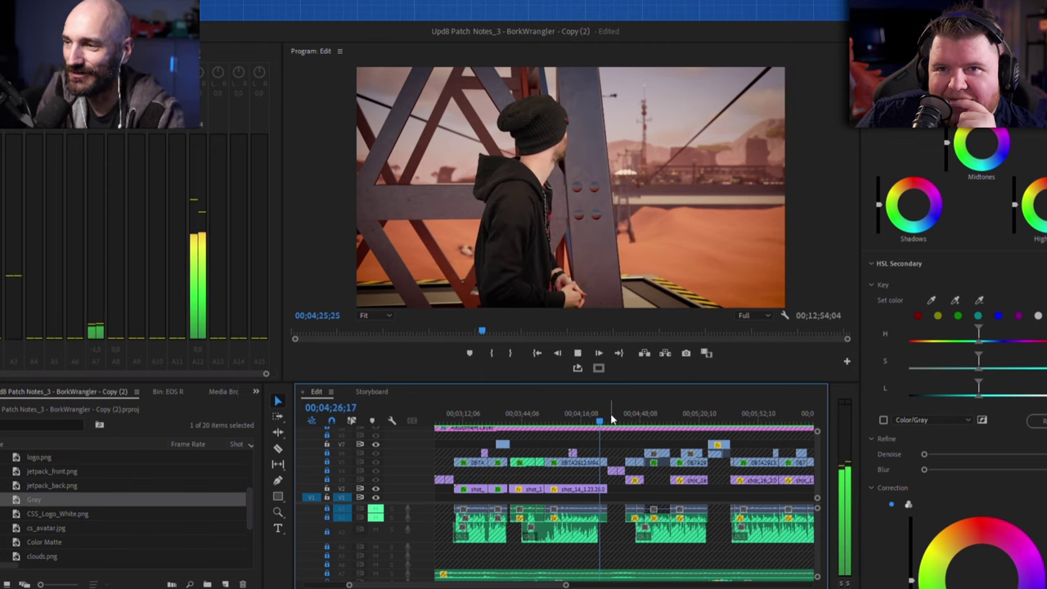
pyautogui.press('space')
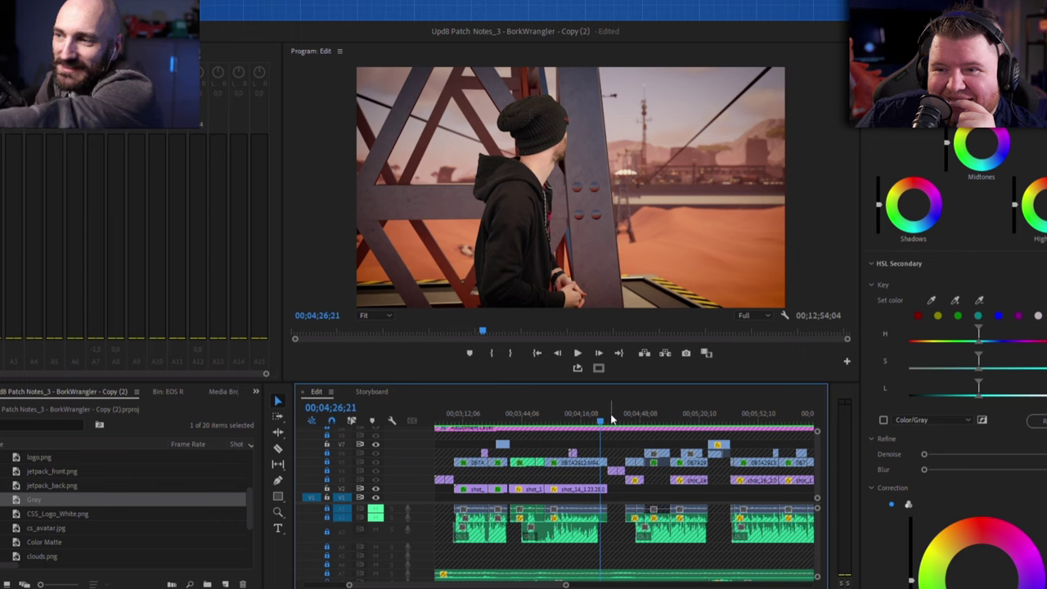
pyautogui.press('Right')
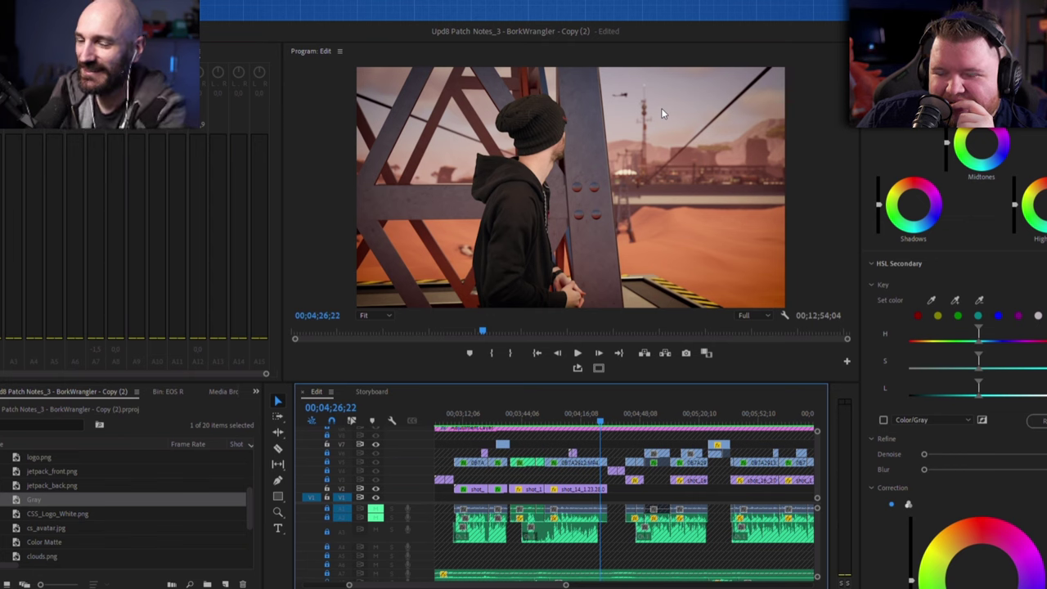
pyautogui.press('space')
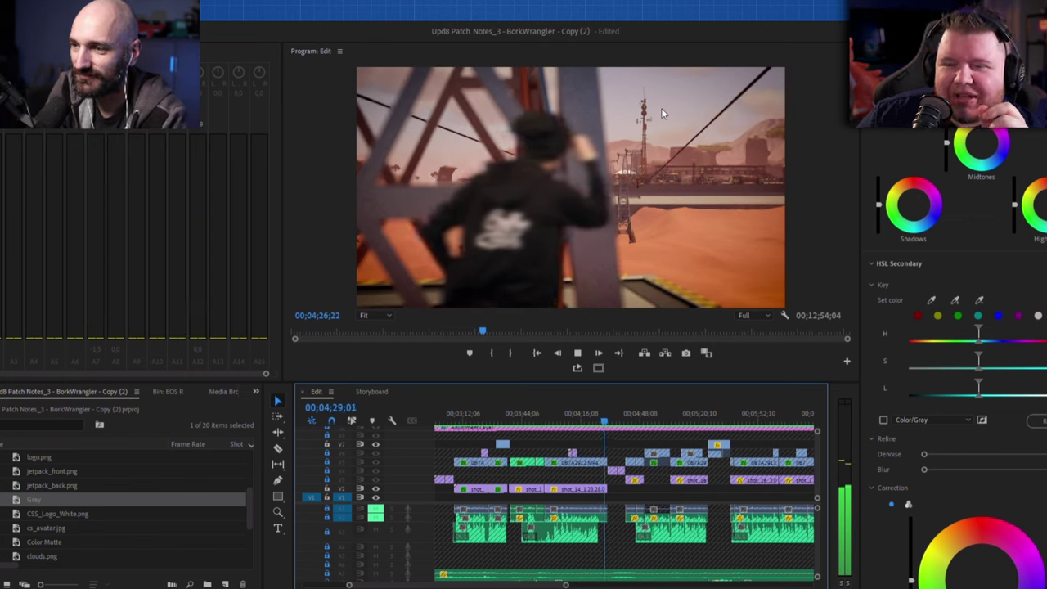
pyautogui.press('space')
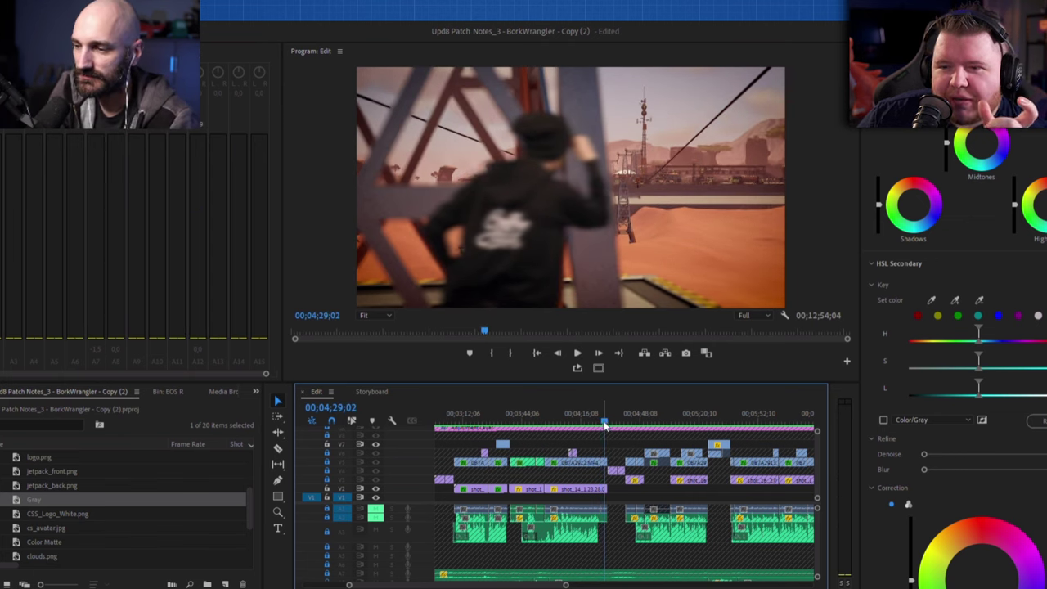
# Replay the man turning away to 00;04;27;14, then play on from about 00;04;30
pyautogui.moveTo(605, 423); pyautogui.dragTo(603, 423)
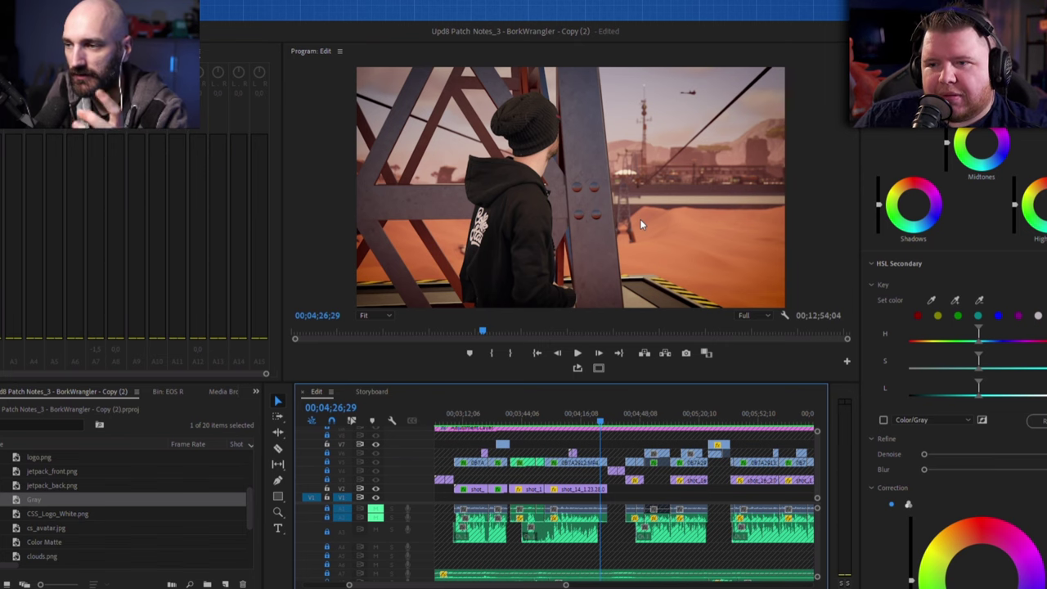
pyautogui.press('space')
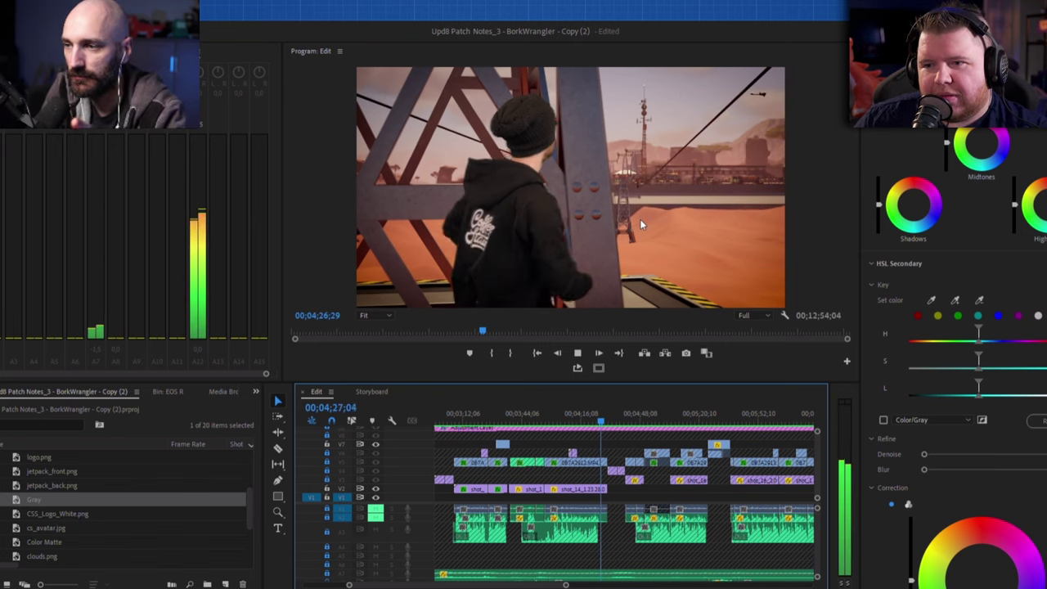
pyautogui.press('space')
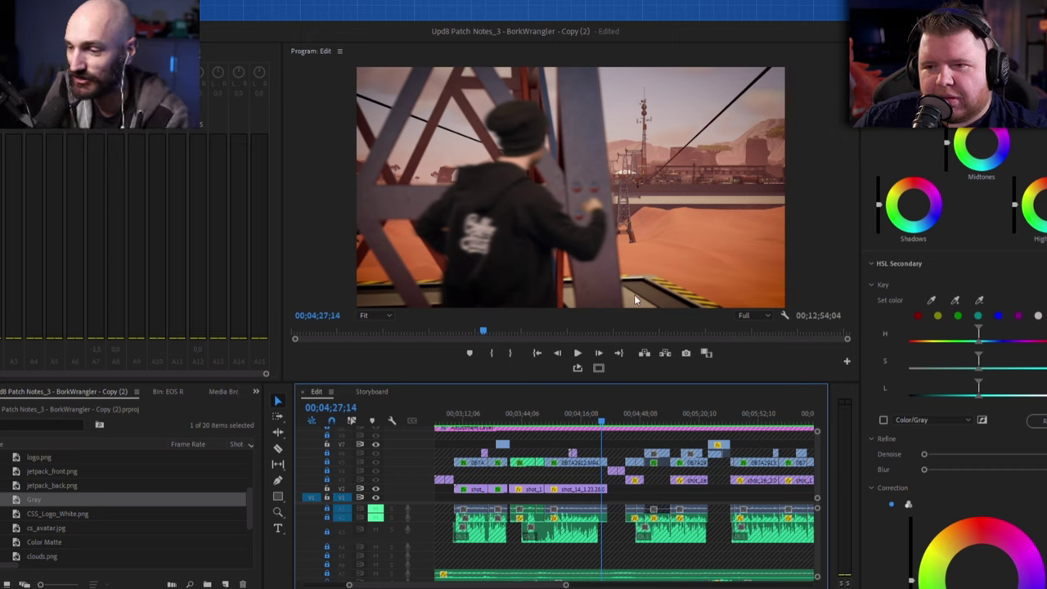
pyautogui.click(608, 423)
pyautogui.press('space')
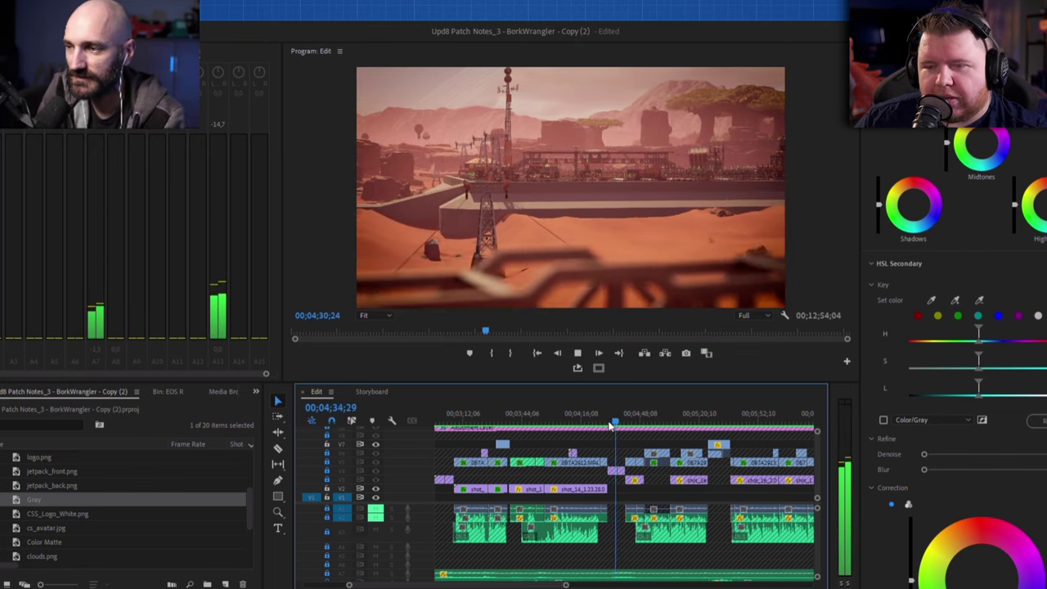
# Play the desert shot, stopping at 00;04;36;20 and again at 00;04;40;13
pyautogui.press('space')
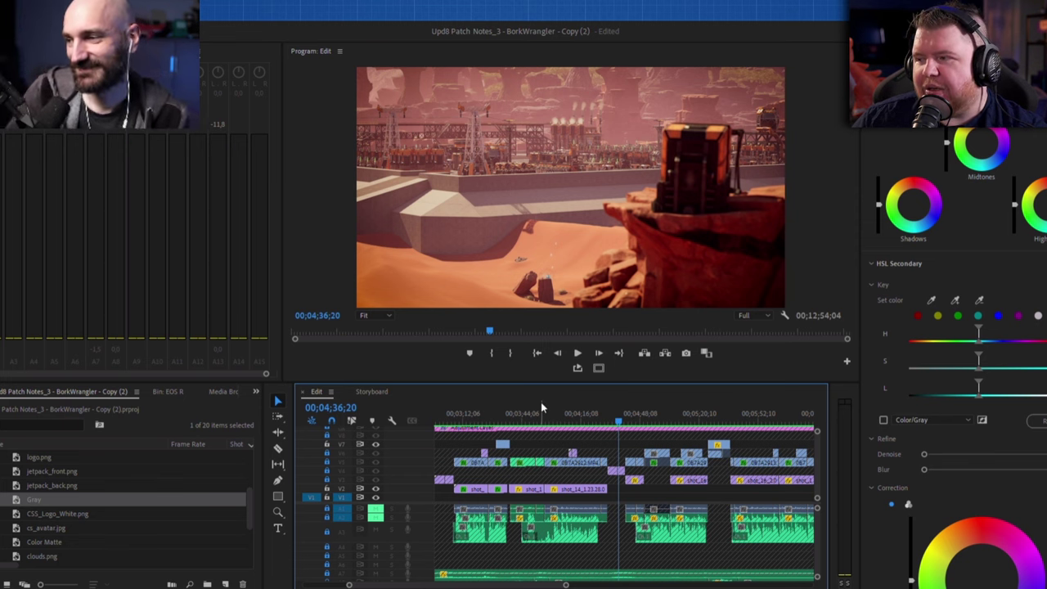
pyautogui.press('space')
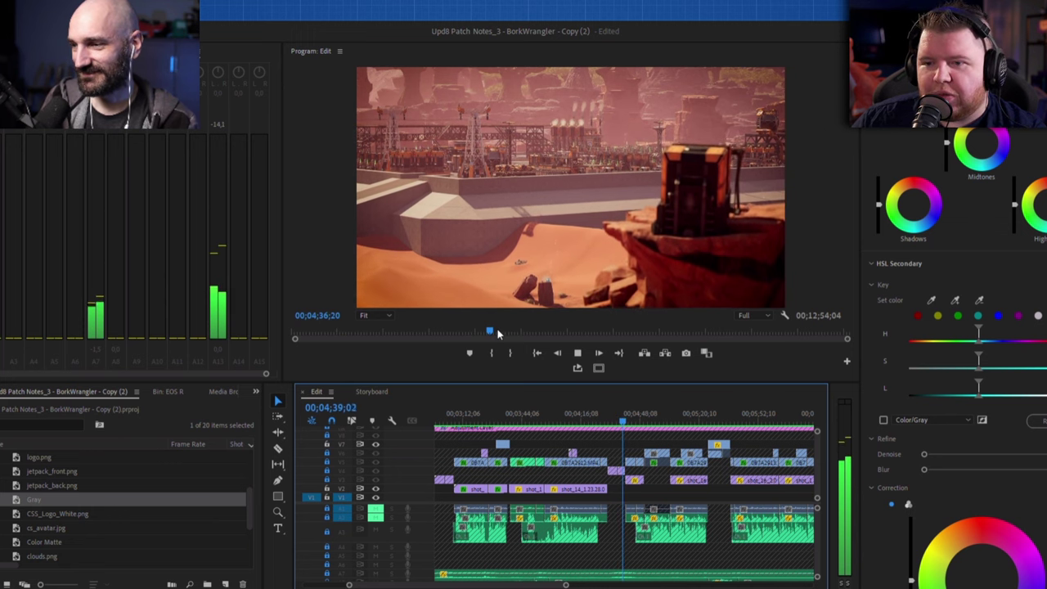
pyautogui.press('space')
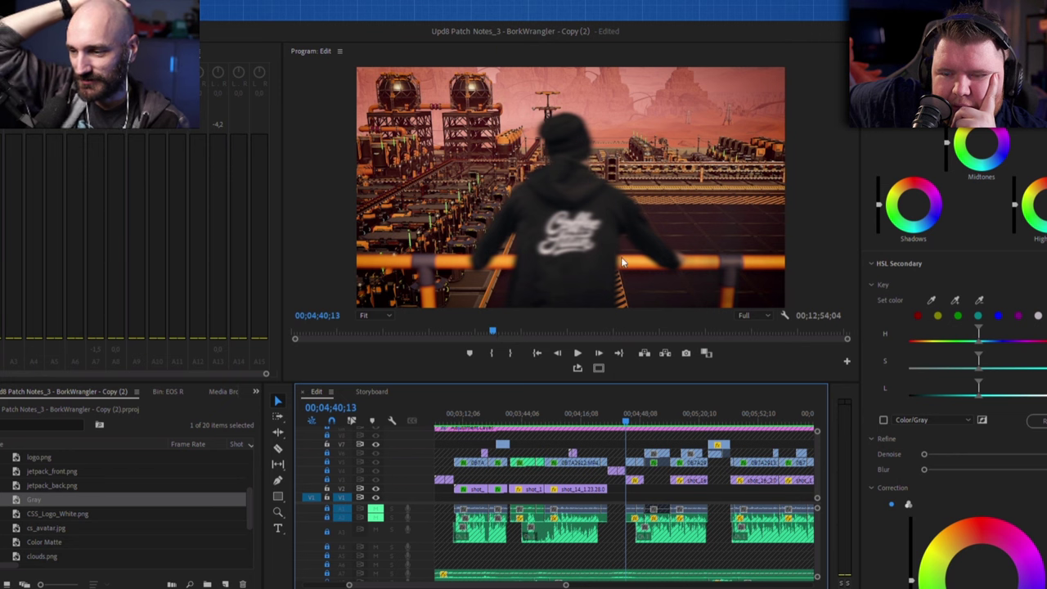
# Replay part of the desert shot from 00;04;31;23, then move to the hooded figure at 00;04;43;08
pyautogui.click(611, 423)
pyautogui.moveTo(610, 422); pyautogui.dragTo(623, 422)
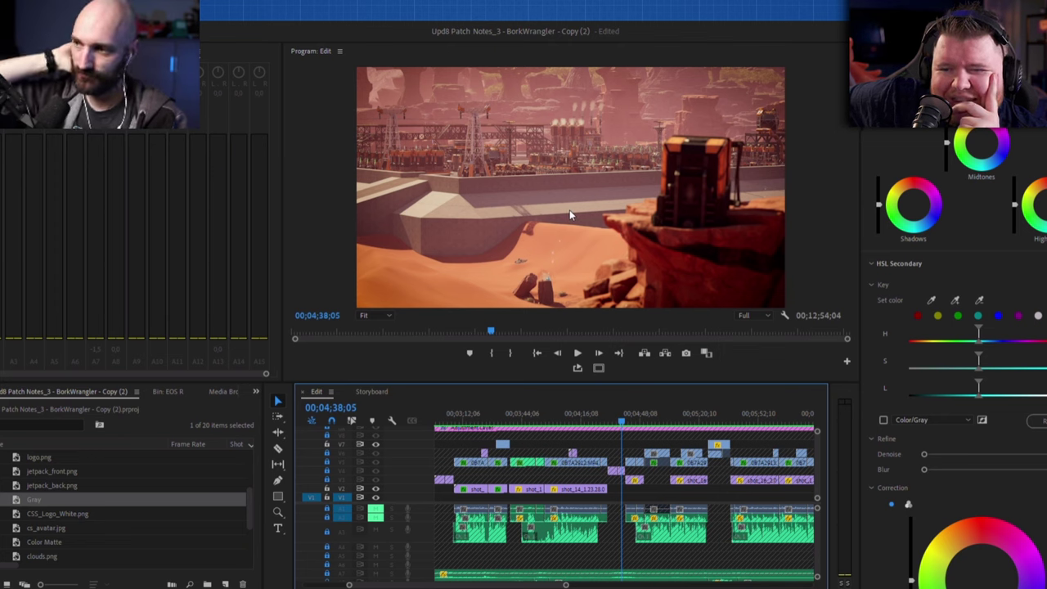
pyautogui.press('space')
pyautogui.press('space')
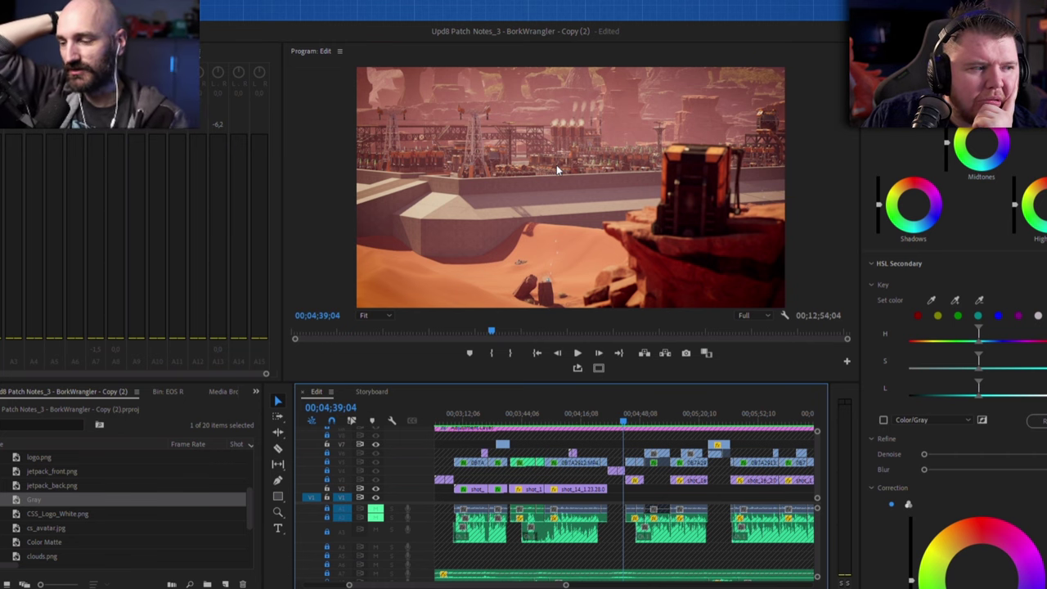
pyautogui.click(628, 417)
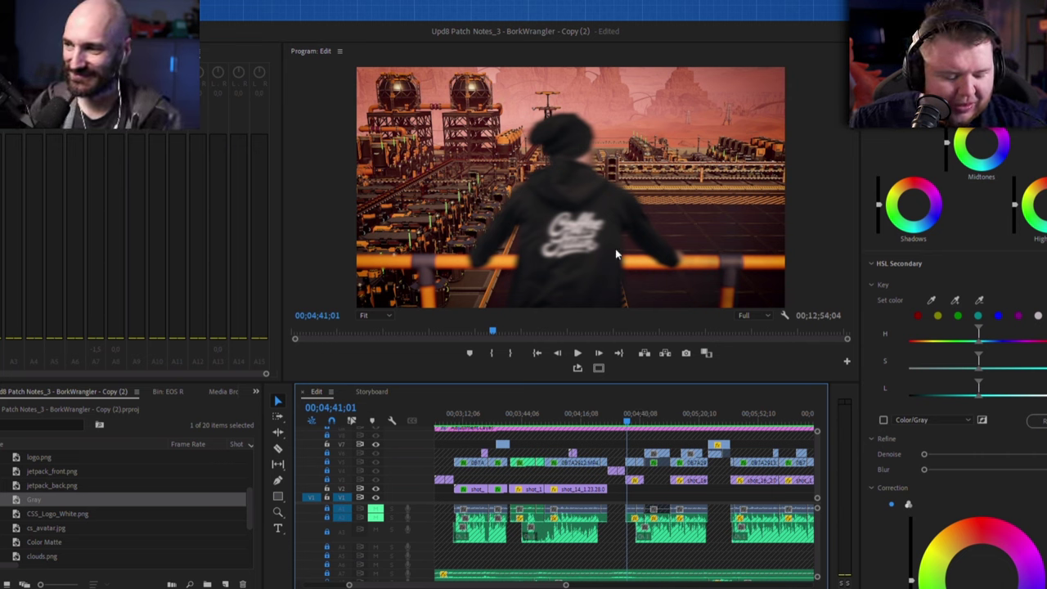
pyautogui.click(633, 420)
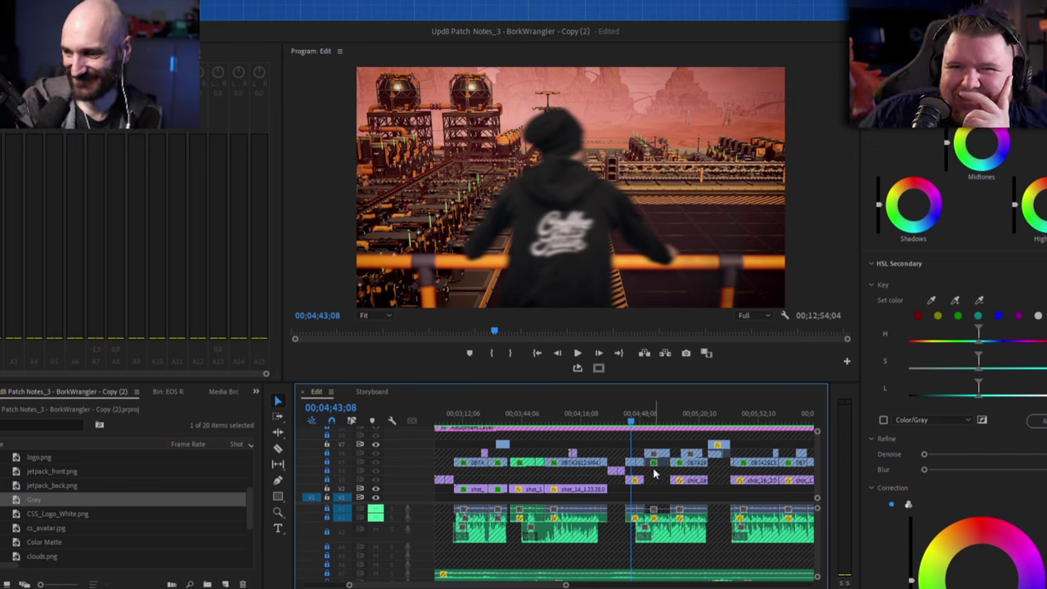
# Scrub the playhead forward from 00;04;44;07 toward the Conveyor Belt Mk.1 shot at 00;05;17;06
pyautogui.click(639, 419)
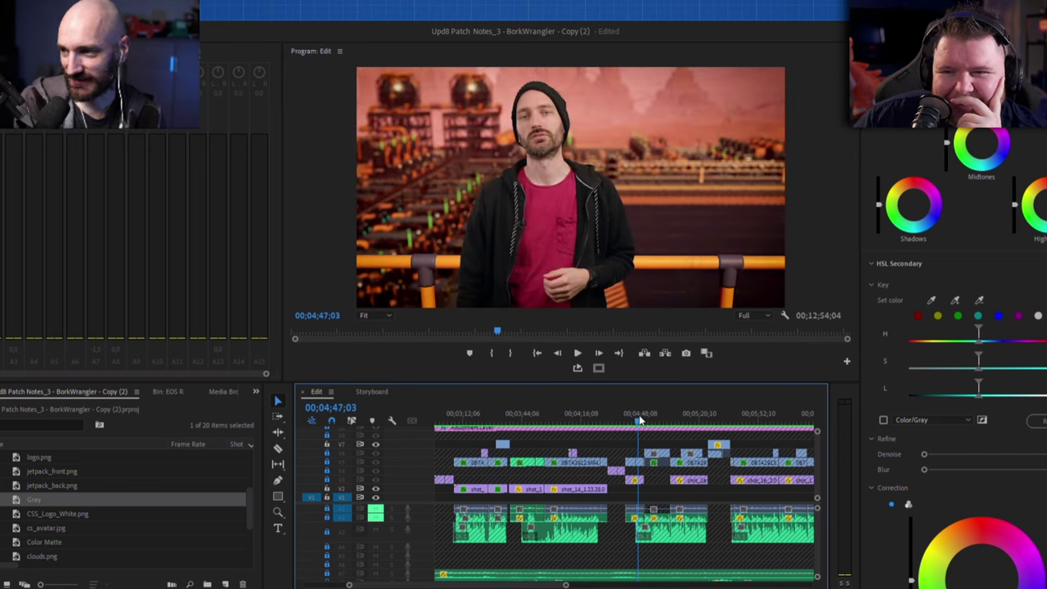
pyautogui.click(635, 421)
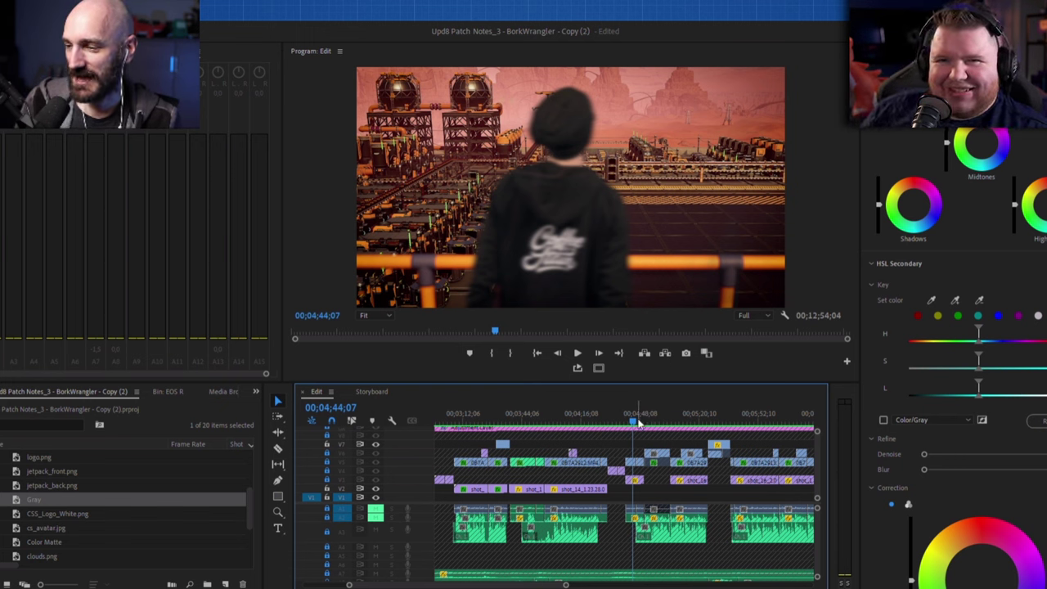
pyautogui.moveTo(639, 423); pyautogui.dragTo(690, 423)
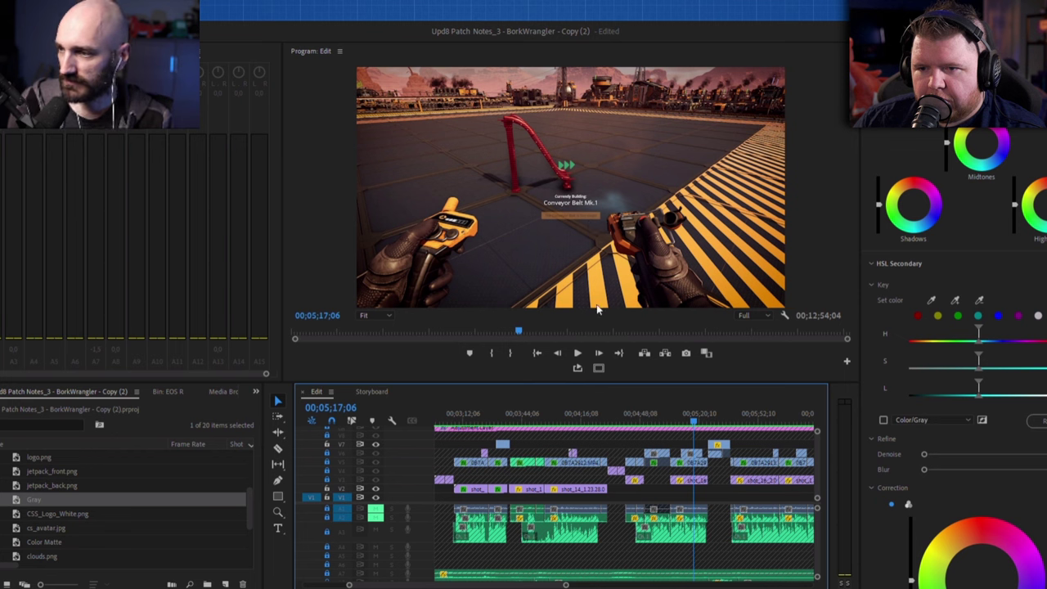
pyautogui.click(694, 422)
pyautogui.press('space')
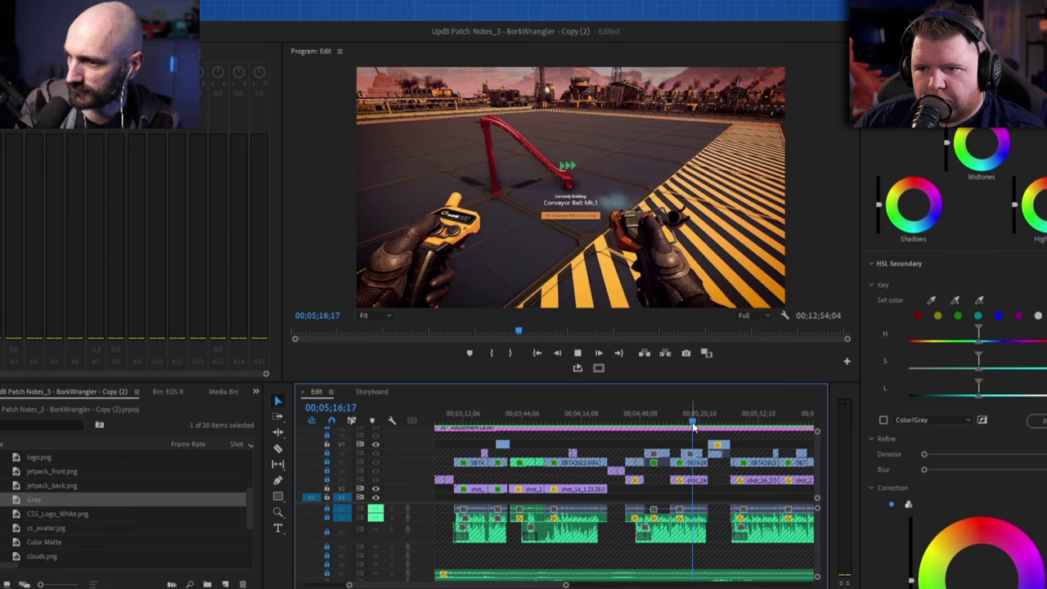
pyautogui.press('space')
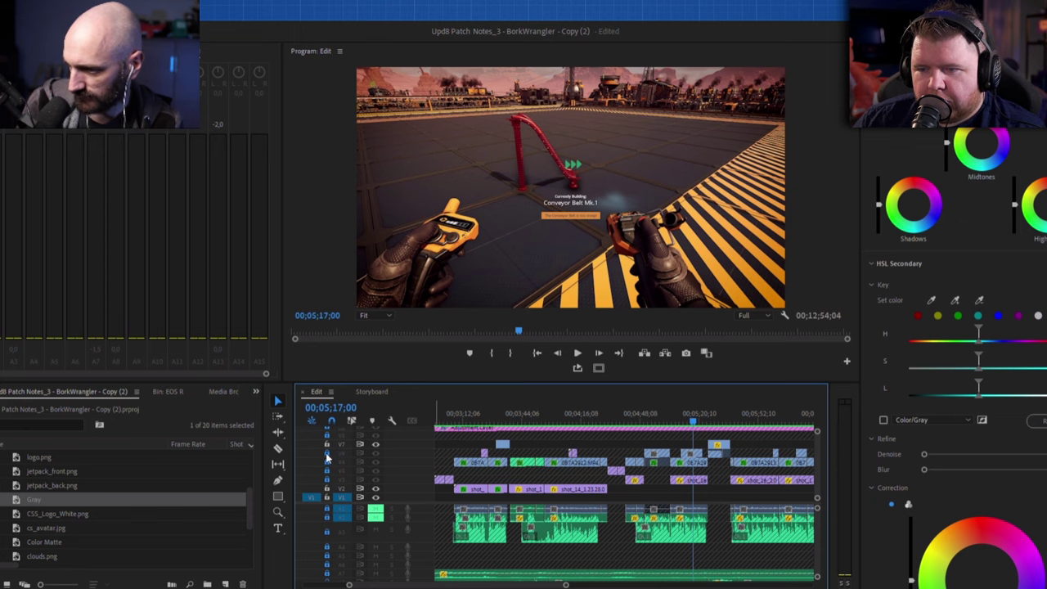
pyautogui.click(691, 453)
pyautogui.click(691, 453)
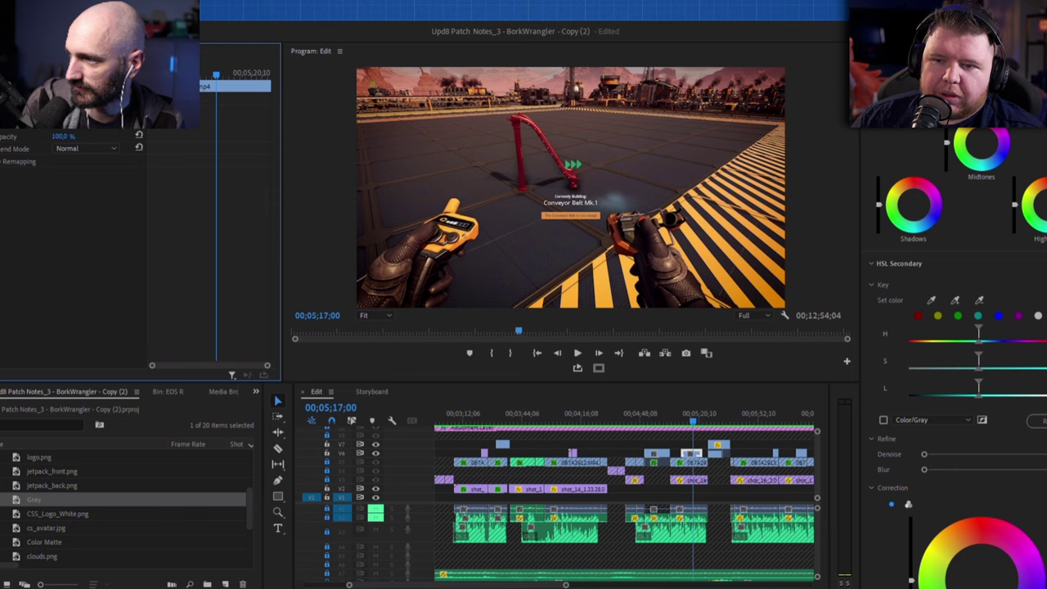
pyautogui.scroll(2, 99, 205)
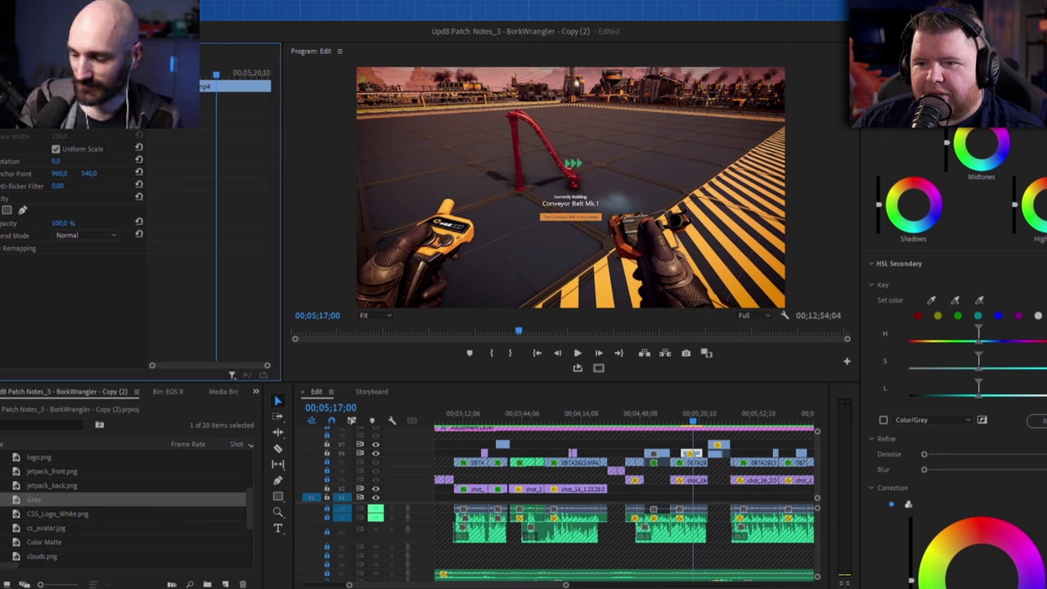
pyautogui.click(686, 421)
pyautogui.moveTo(690, 422); pyautogui.dragTo(702, 410)
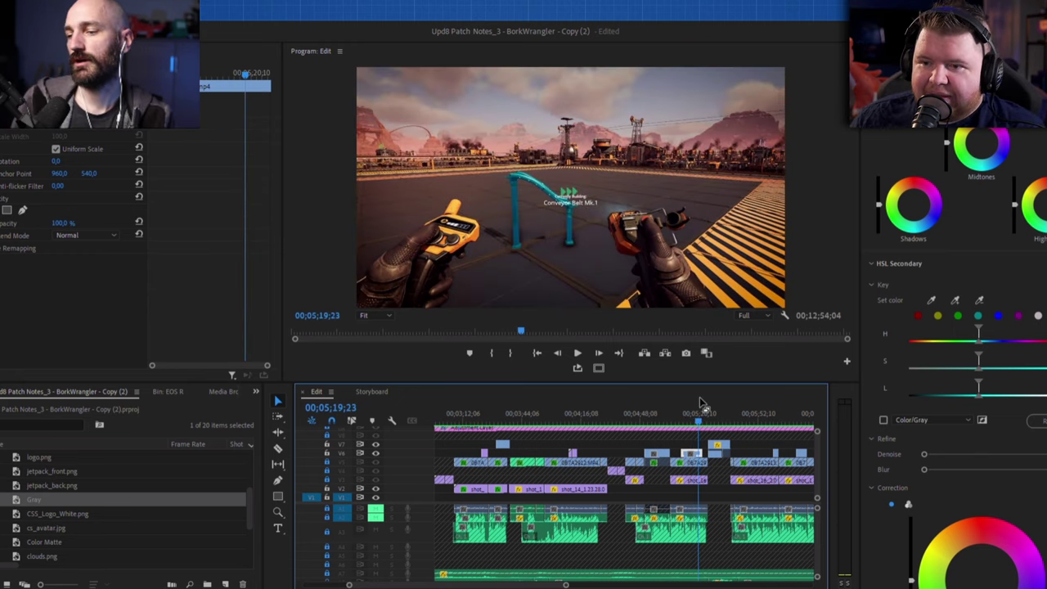
pyautogui.click(700, 420)
pyautogui.click(694, 419)
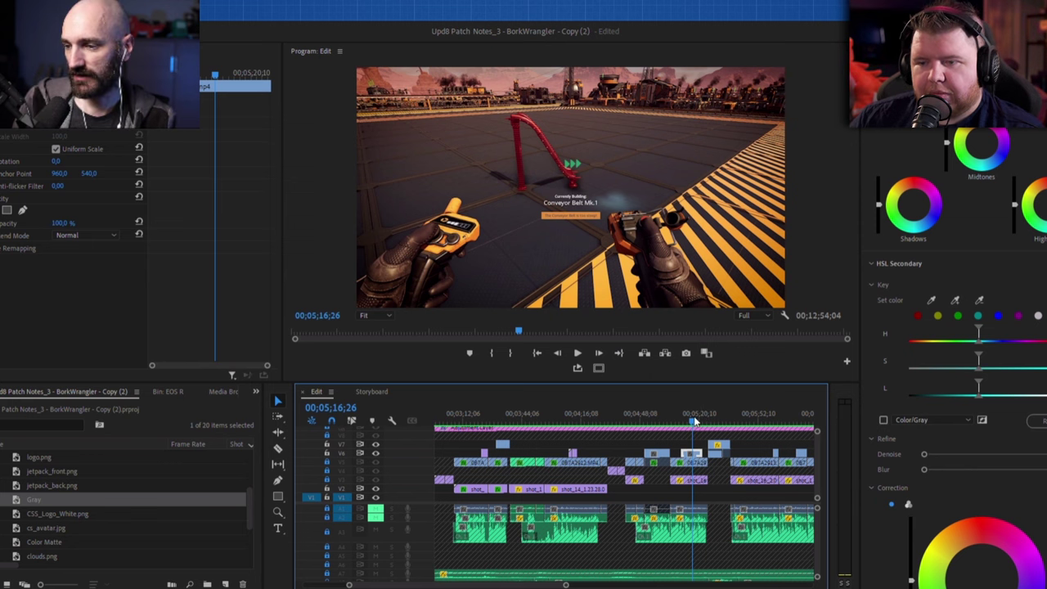
pyautogui.click(693, 419)
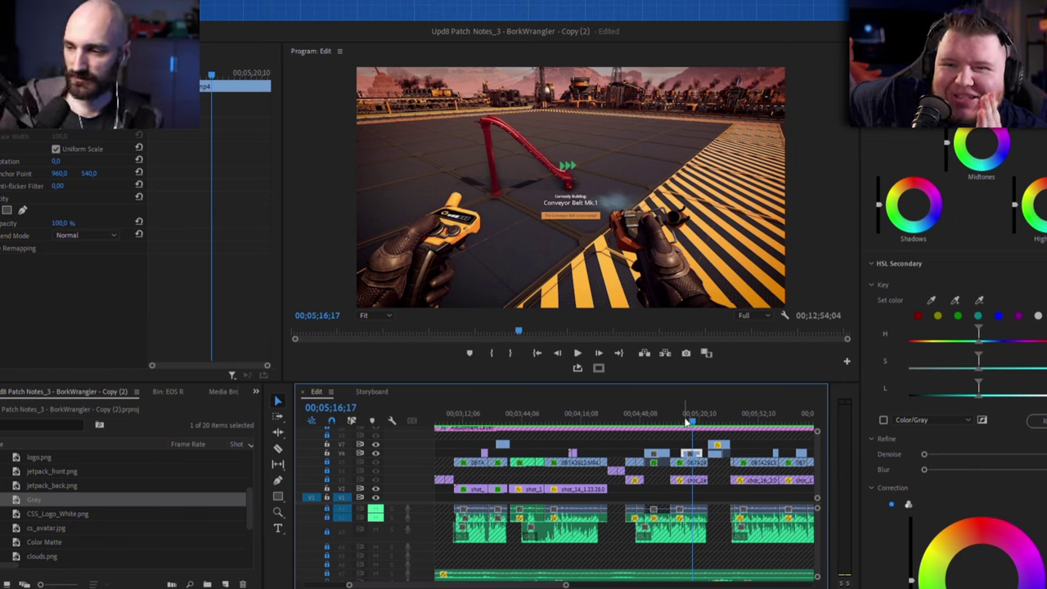
pyautogui.moveTo(692, 423); pyautogui.dragTo(691, 423)
pyautogui.press('space')
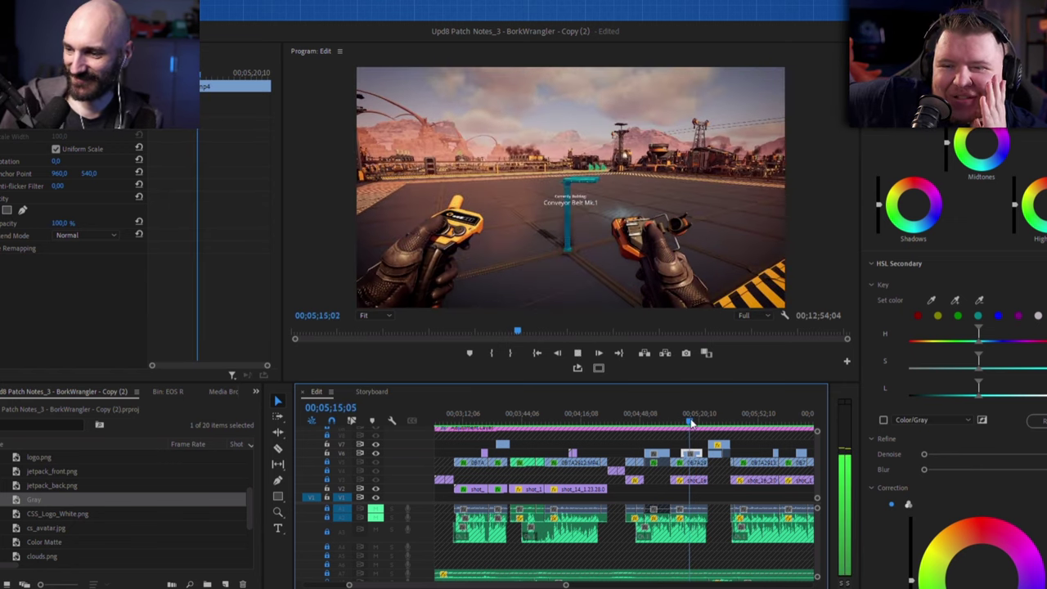
pyautogui.click(702, 442)
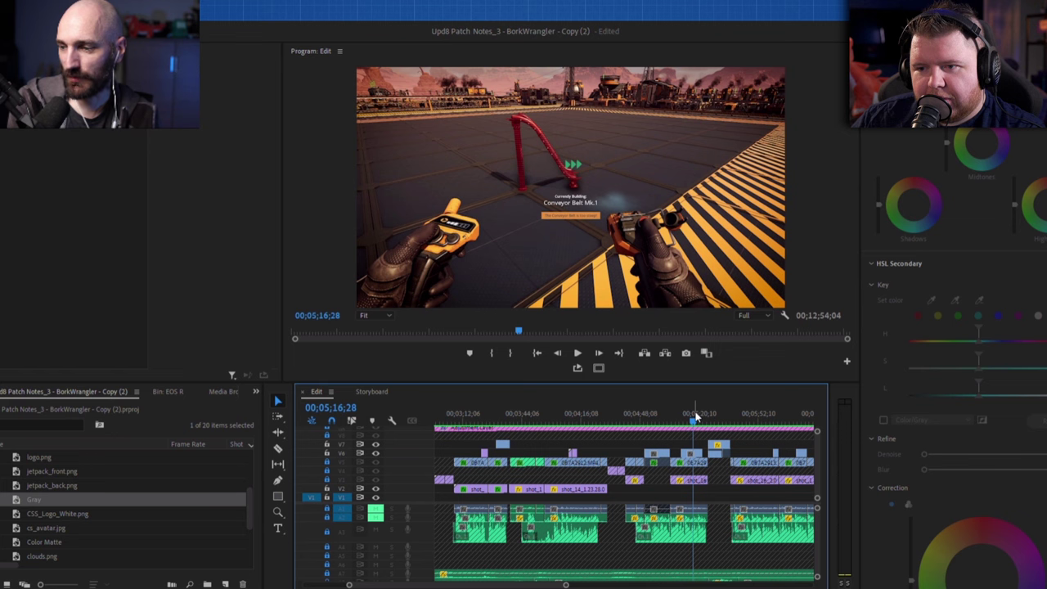
# Scrub from 00;05;17;06 past the falling tyres shots to the presenter at the railing, 00;05;37;10
pyautogui.click(695, 417)
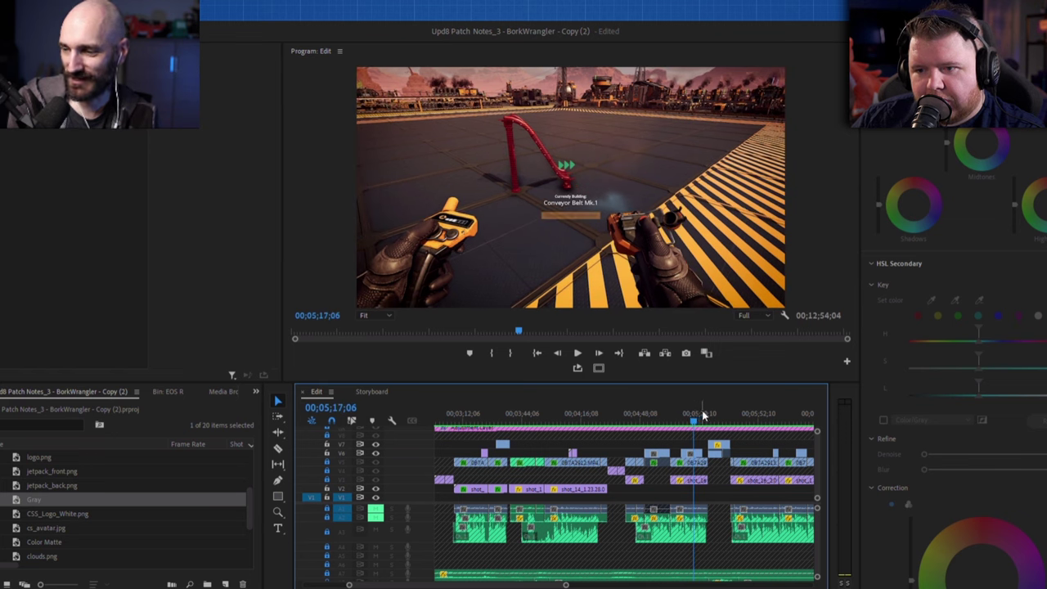
pyautogui.click(698, 418)
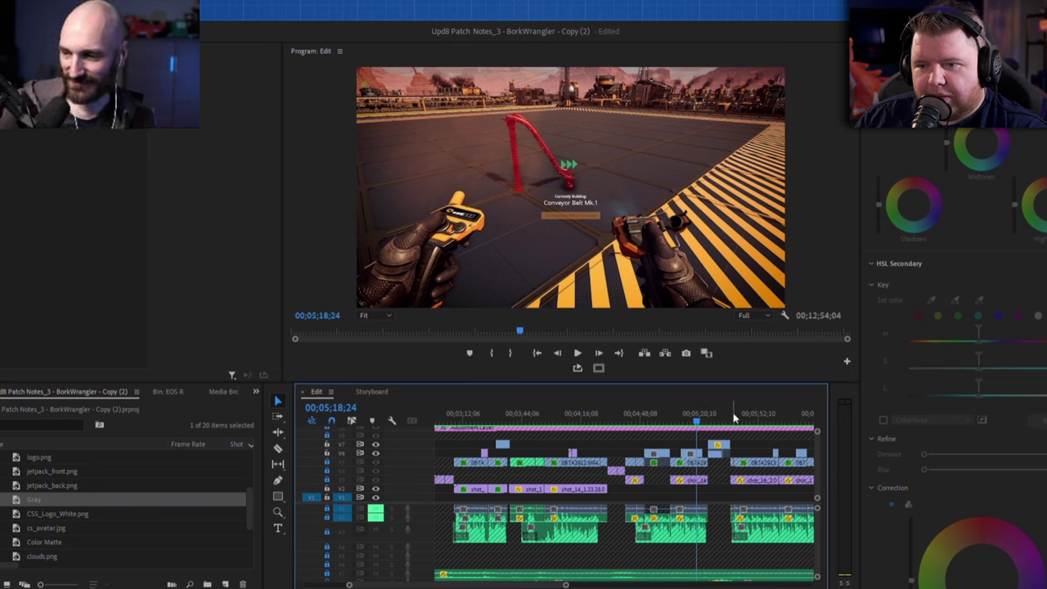
pyautogui.click(714, 419)
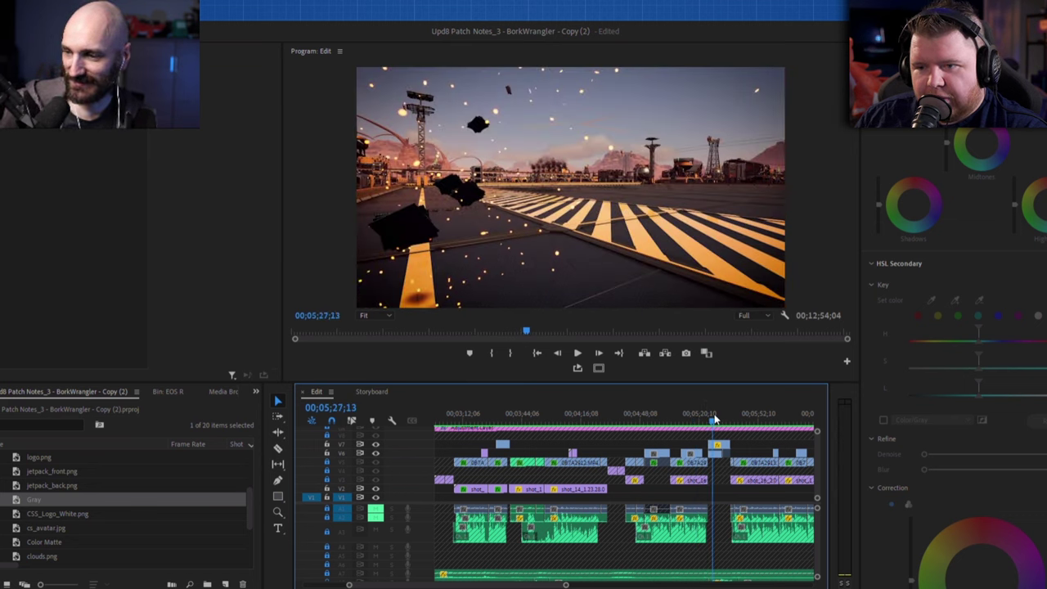
pyautogui.moveTo(714, 419); pyautogui.dragTo(720, 433)
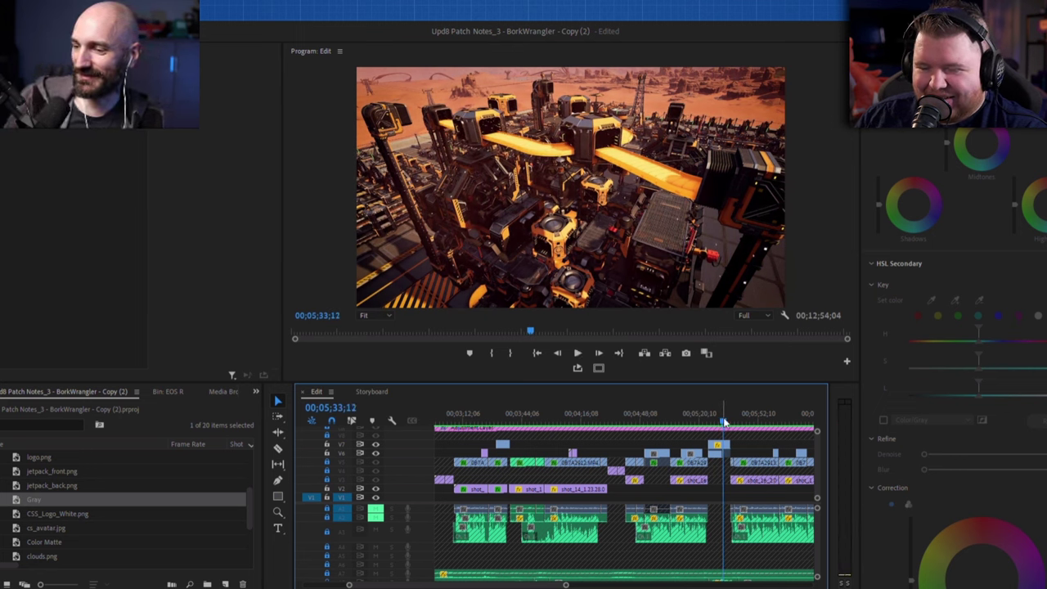
pyautogui.click(722, 422)
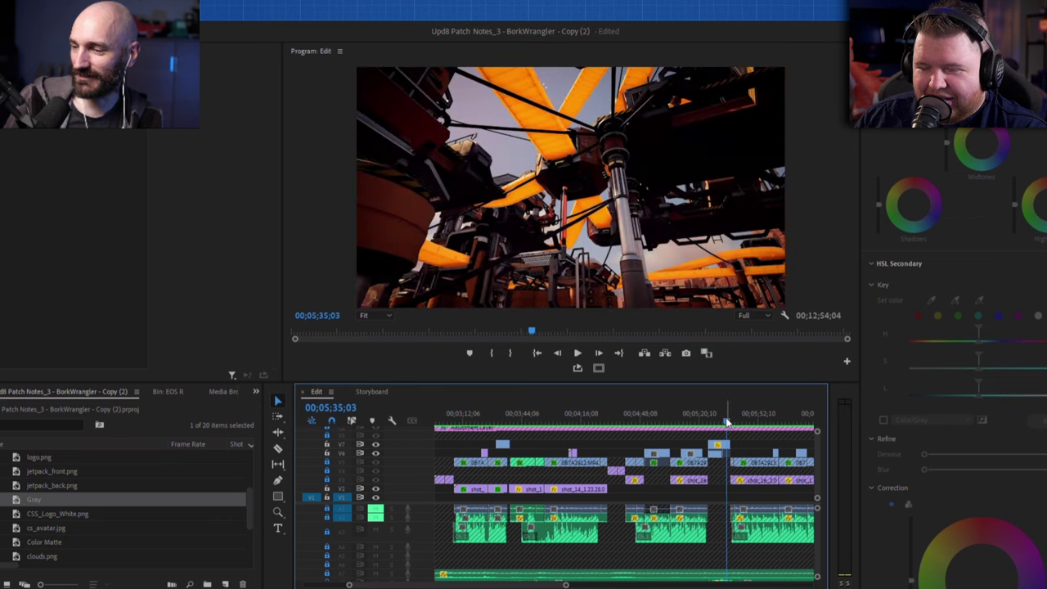
pyautogui.click(638, 420)
pyautogui.moveTo(639, 420); pyautogui.dragTo(731, 426)
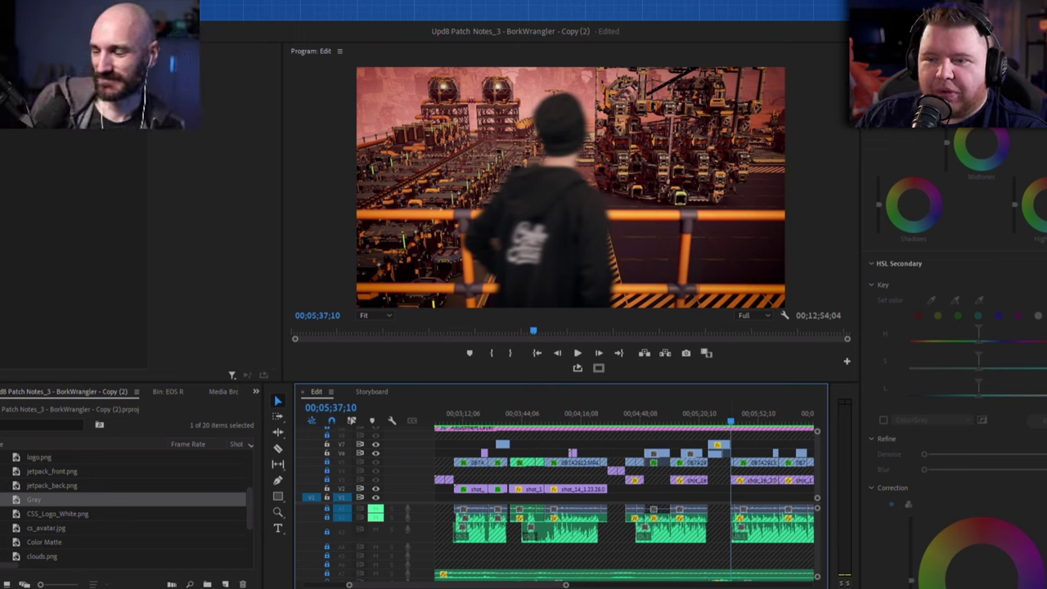
# Play the tyre-rain shot starting from 00;05;25;25
pyautogui.click(711, 420)
pyautogui.press('space')
pyautogui.press('space')
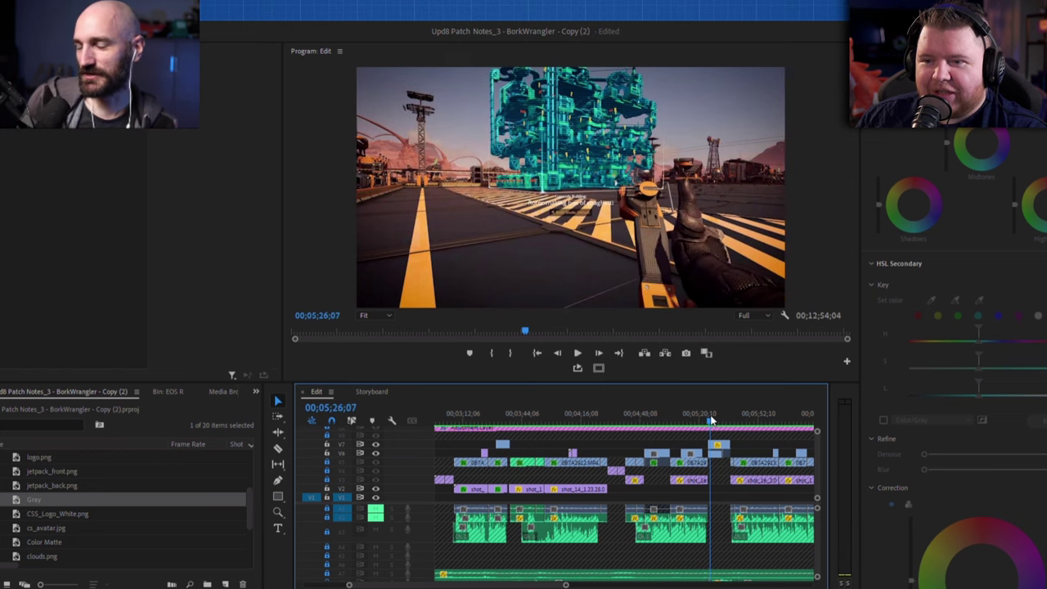
pyautogui.press('space')
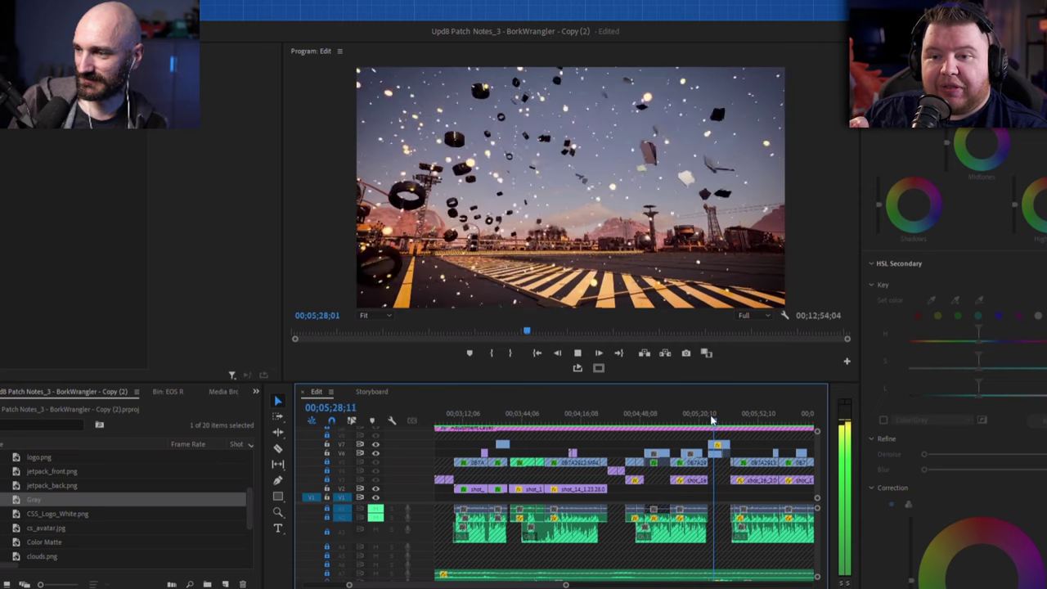
pyautogui.press('space')
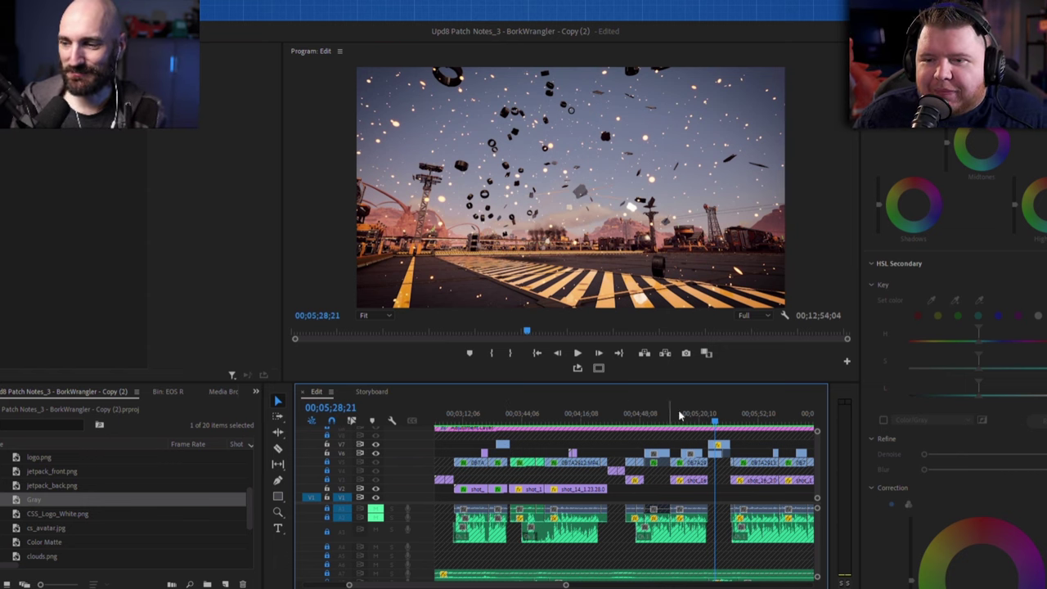
# Scrub back and forth over the explosion frame, then forward to the red-outlined building at 00;06;02;09
pyautogui.click(724, 416)
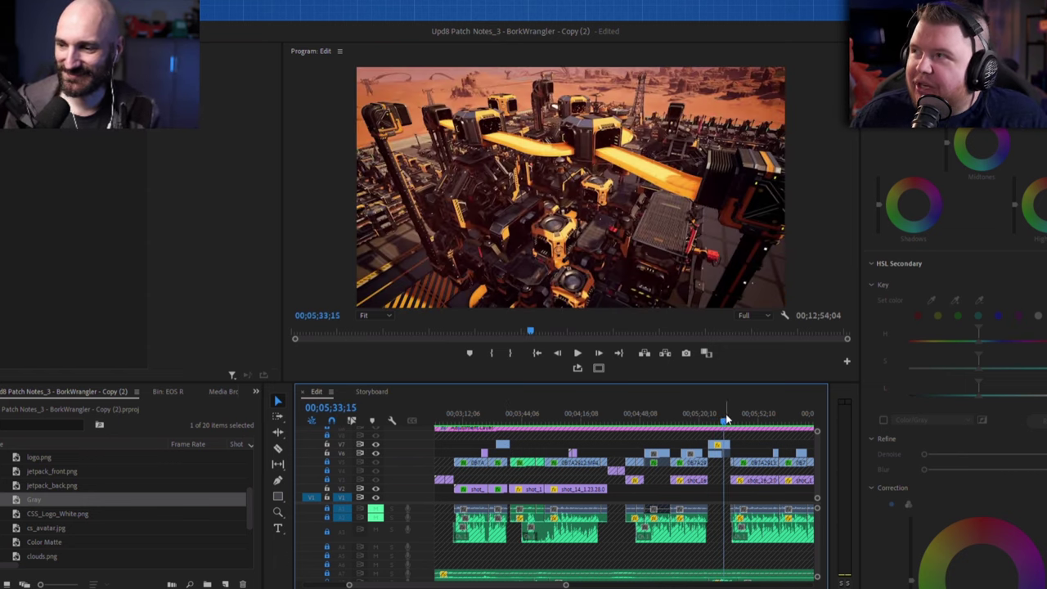
pyautogui.moveTo(726, 419); pyautogui.dragTo(720, 419)
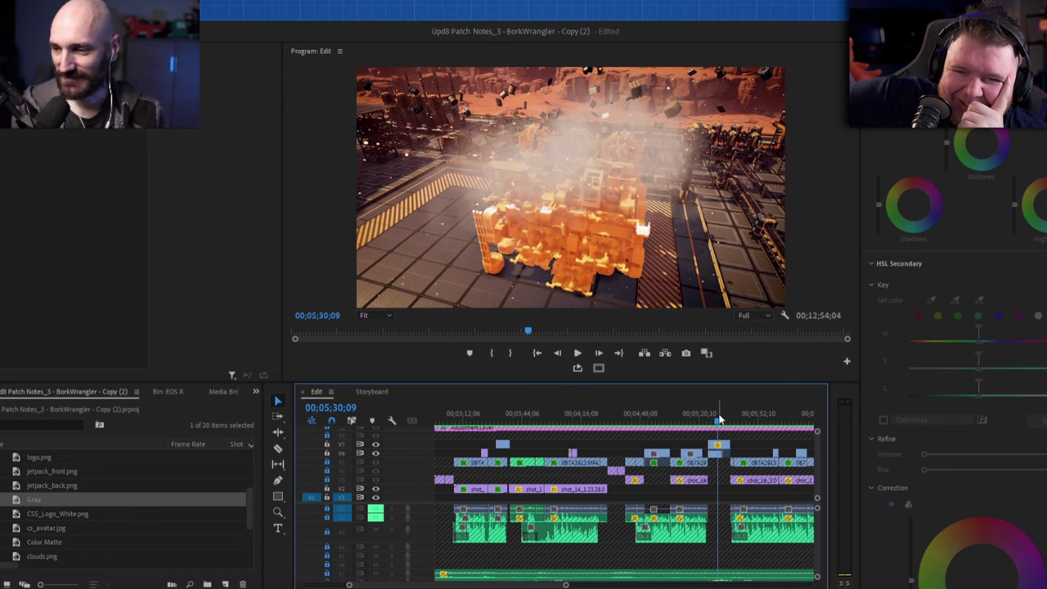
pyautogui.click(724, 423)
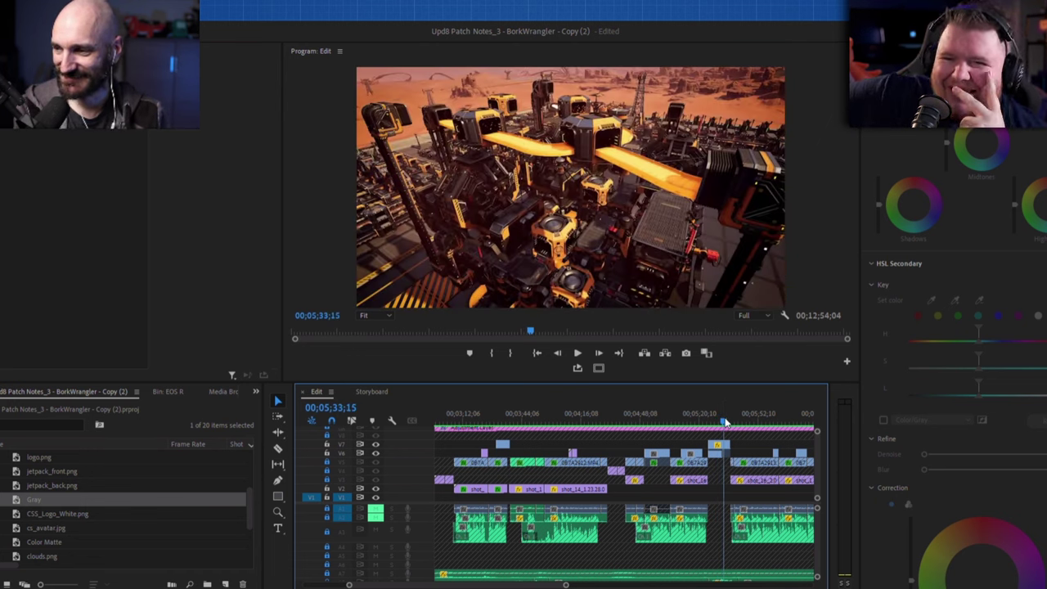
pyautogui.moveTo(724, 423); pyautogui.dragTo(778, 409)
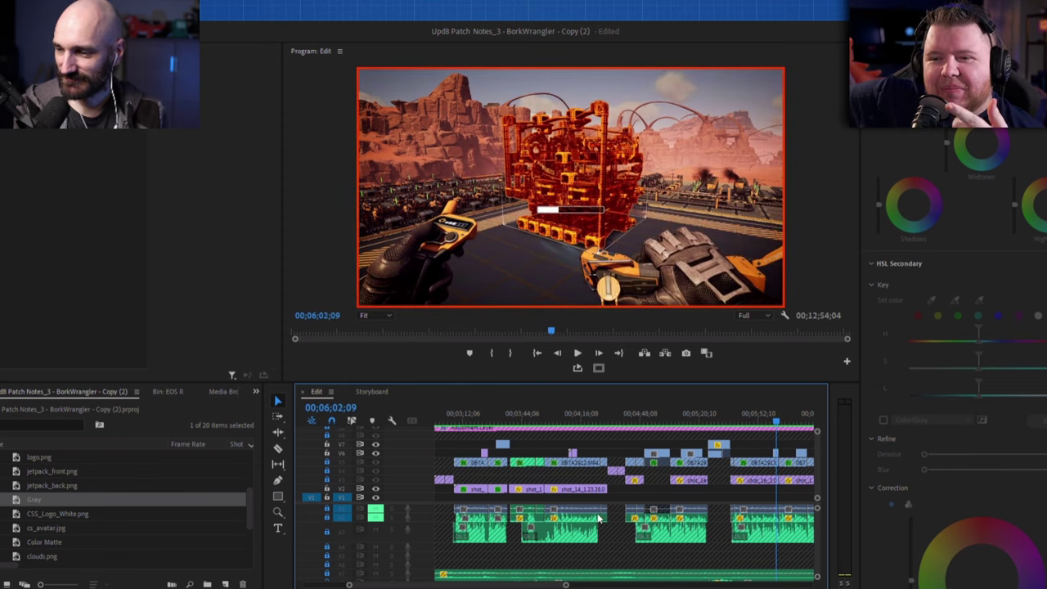
# Scrub forward from the presenter shot at 00;06;09;27 to around 00;06;41
pyautogui.moveTo(532, 586); pyautogui.dragTo(544, 587)
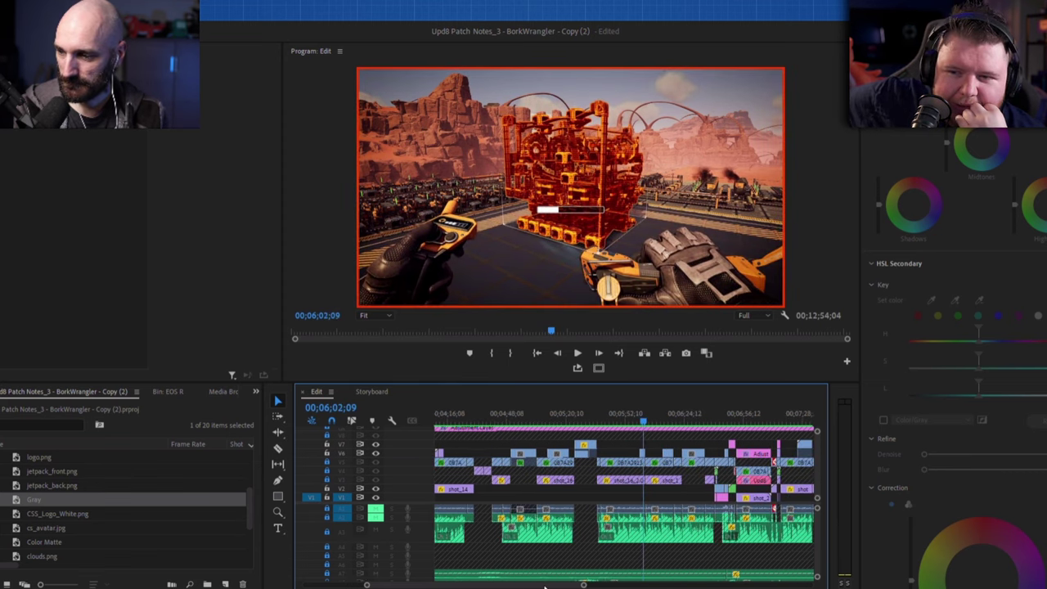
pyautogui.click(659, 422)
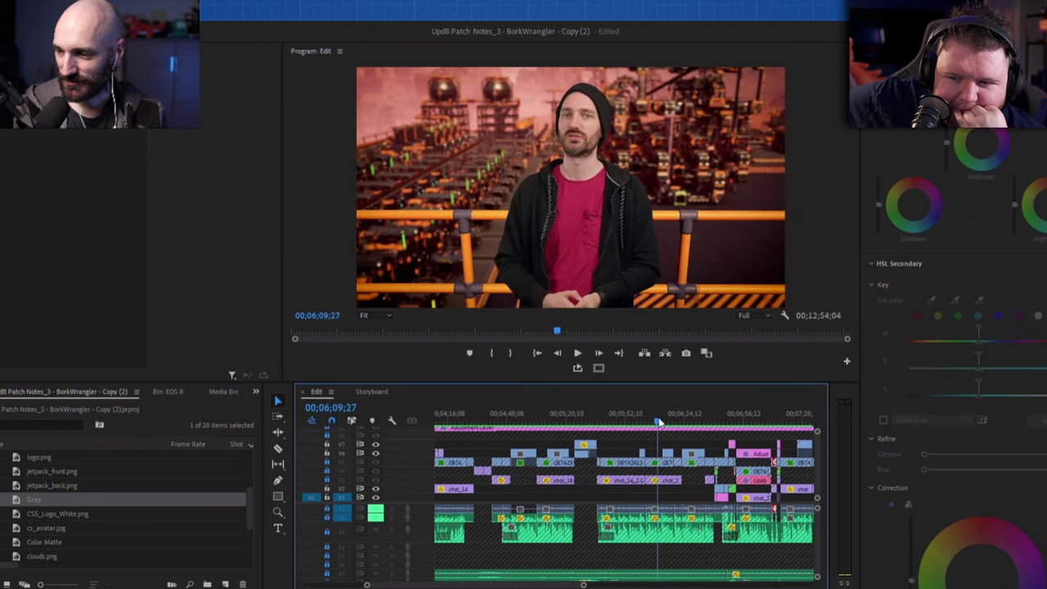
pyautogui.moveTo(659, 422); pyautogui.dragTo(717, 420)
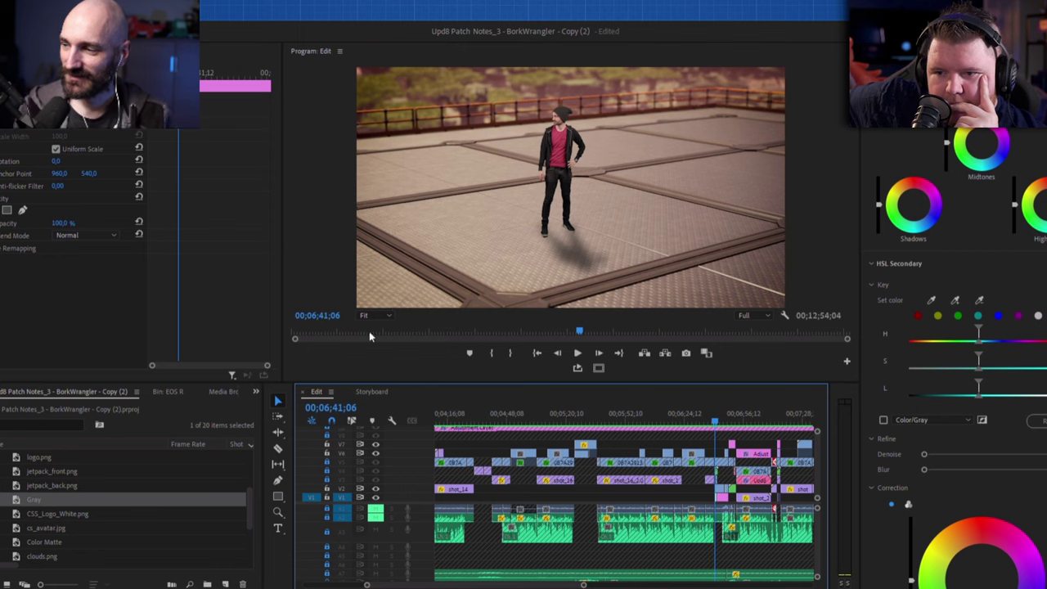
# Zoom the timeline in closely on the shot_20 clips and select the shot_20 clip on V2
pyautogui.press('z')
pyautogui.click(723, 487)
pyautogui.click(592, 485)
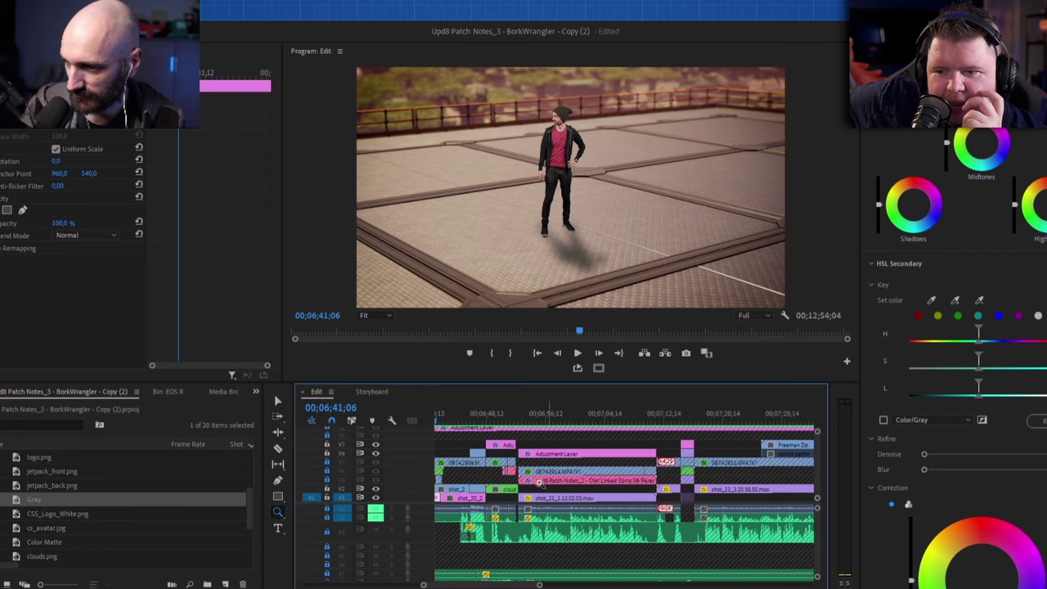
pyautogui.click(505, 483)
pyautogui.click(506, 483)
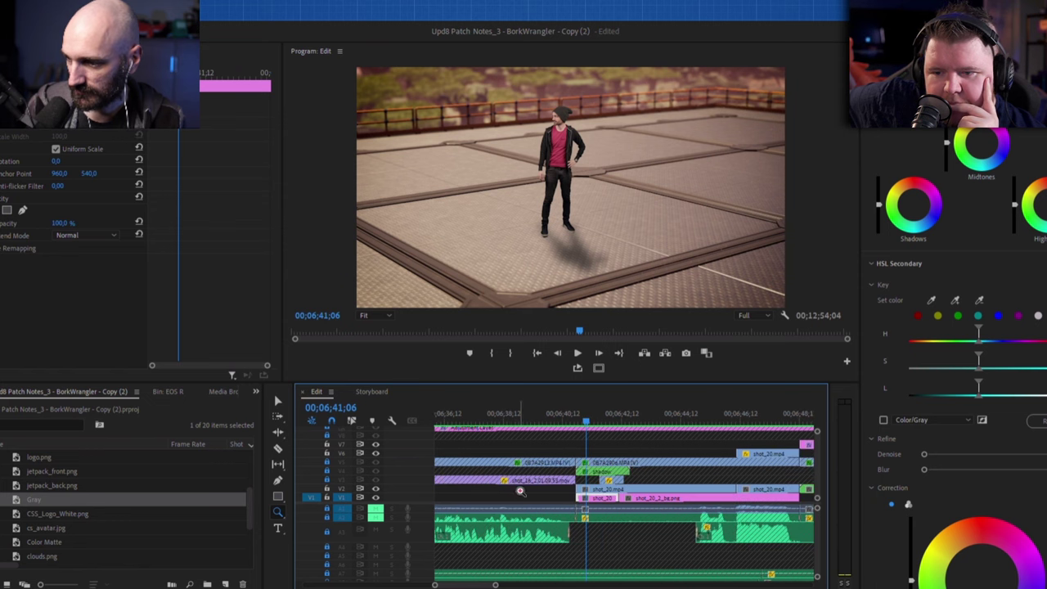
pyautogui.press('v')
pyautogui.click(598, 491)
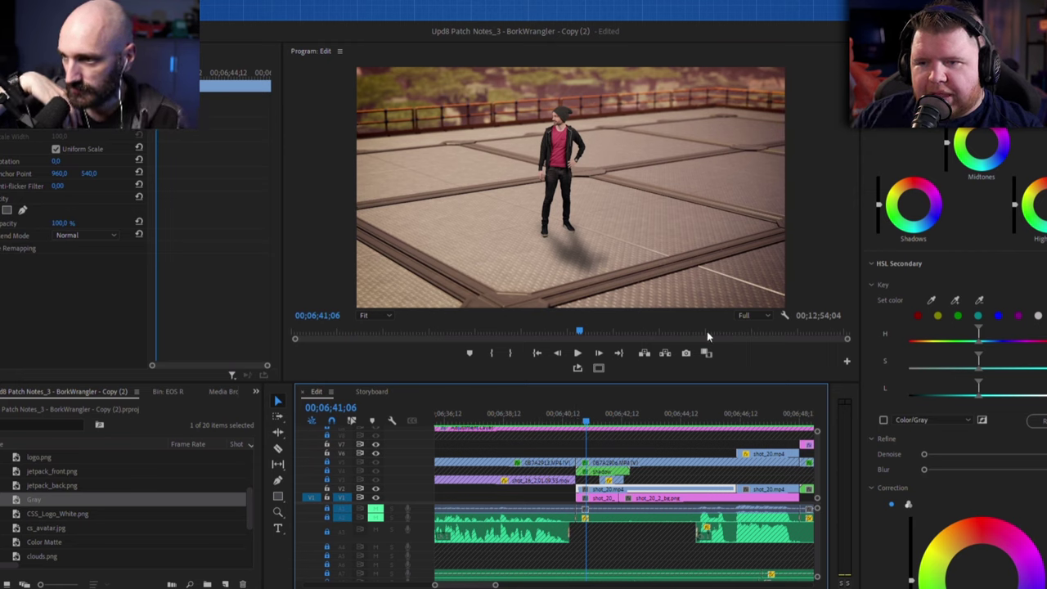
# Load shot_20.mp4 into the Source Monitor and enlarge it, returning to the clip start
pyautogui.hotkey('shift', 'f')
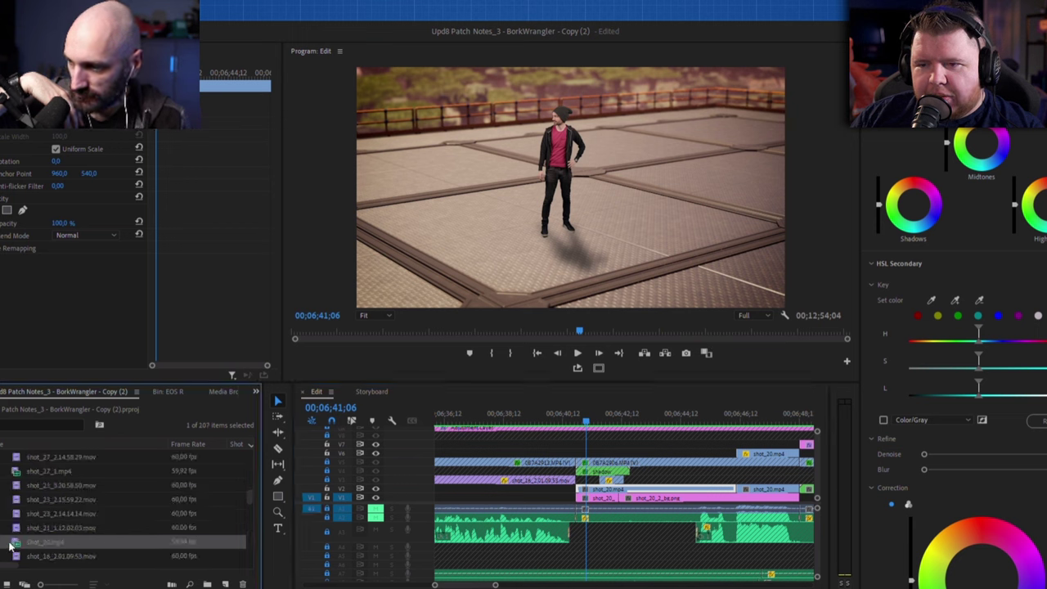
pyautogui.doubleClick(15, 549)
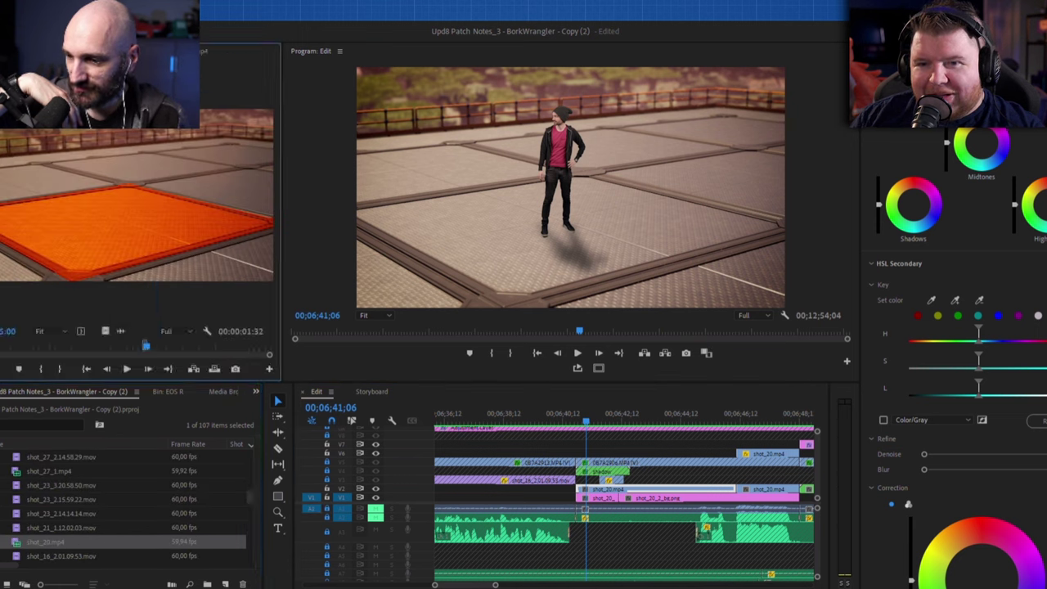
pyautogui.click(130, 350)
pyautogui.click(61, 350)
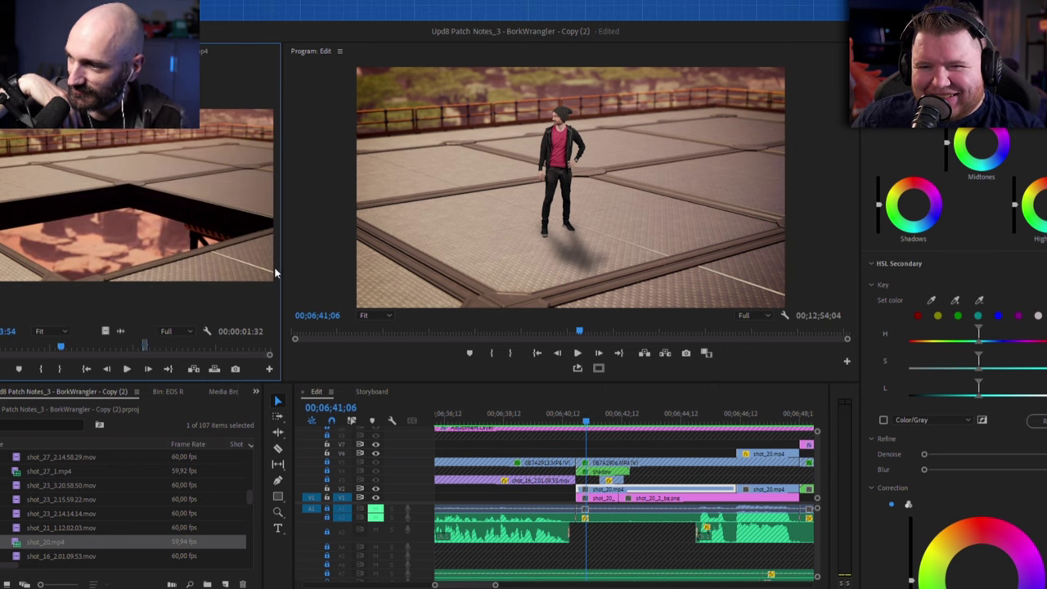
pyautogui.moveTo(281, 270); pyautogui.dragTo(547, 277)
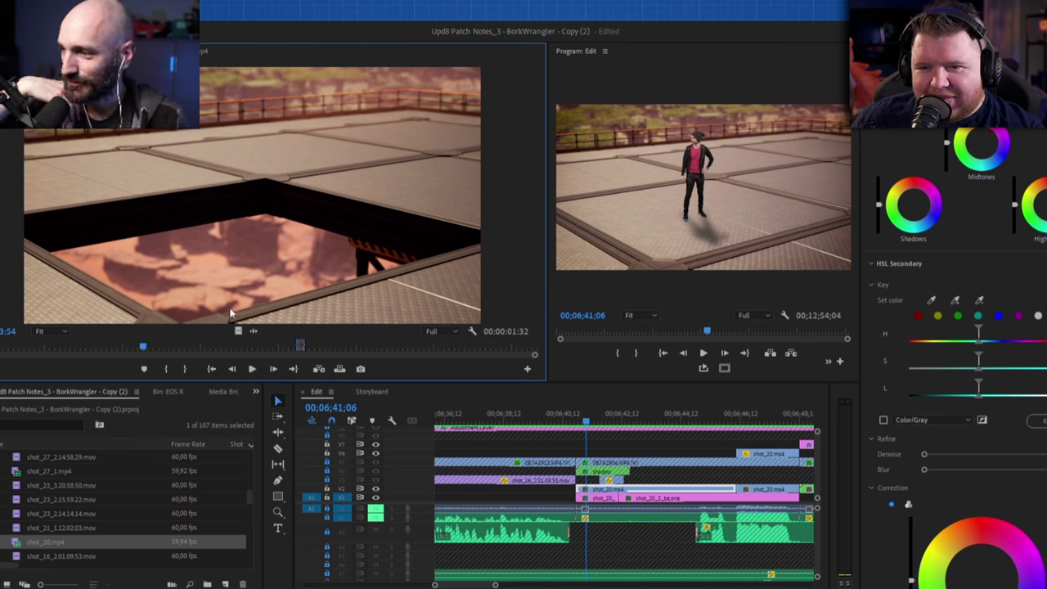
pyautogui.click(59, 350)
pyautogui.moveTo(60, 353); pyautogui.dragTo(1, 350)
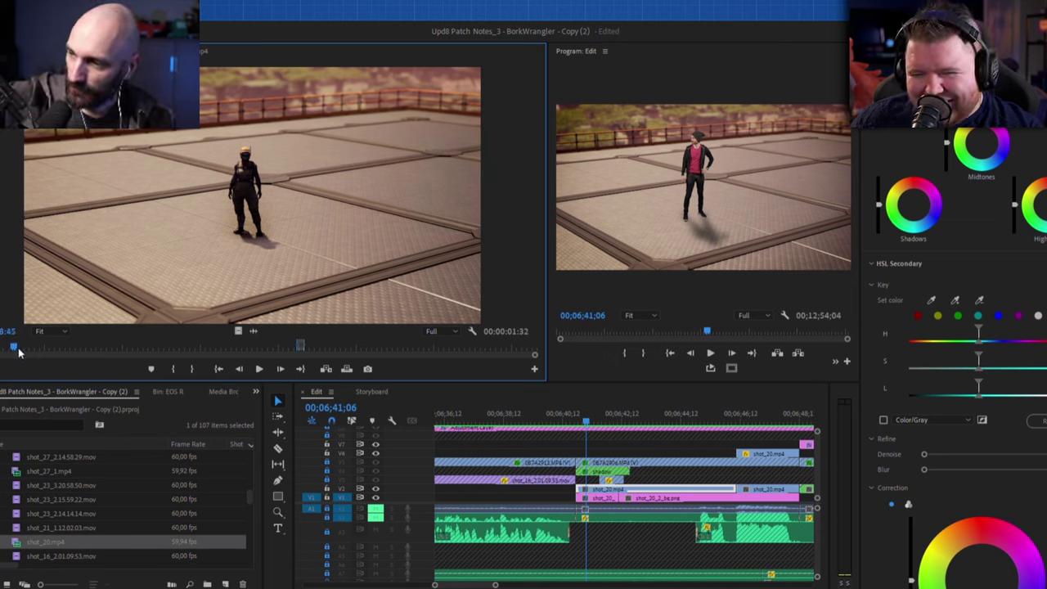
# Compare plain-floor and pit frames to land on the first frame where the pit opens
pyautogui.moveTo(16, 349)
pyautogui.mouseDown()
pyautogui.moveTo(66, 350)
pyautogui.moveTo(9, 351)
pyautogui.moveTo(45, 350)
pyautogui.moveTo(31, 351)
pyautogui.mouseUp()
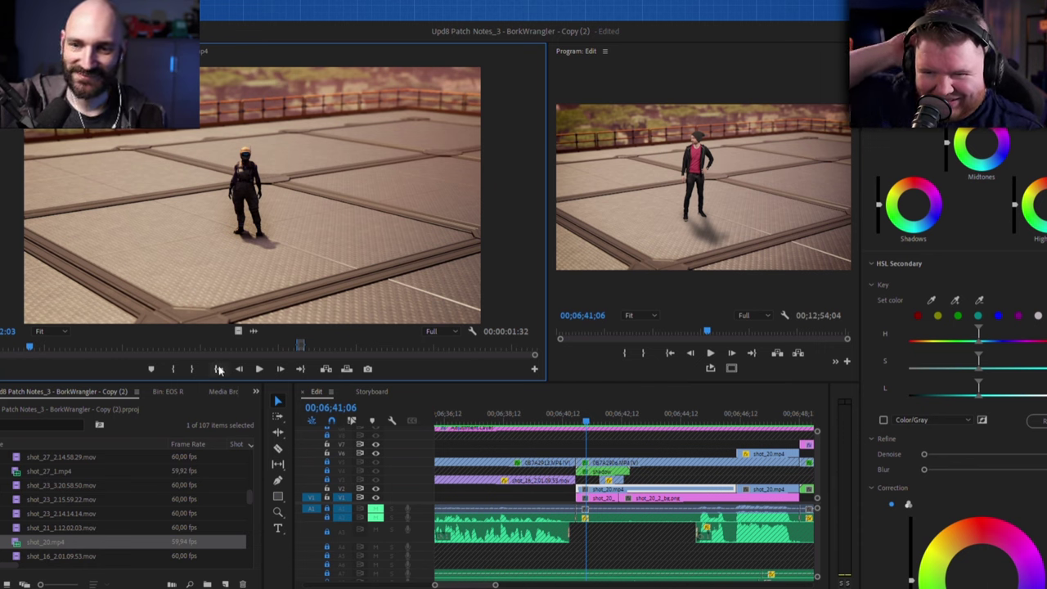
pyautogui.click(52, 348)
pyautogui.click(137, 351)
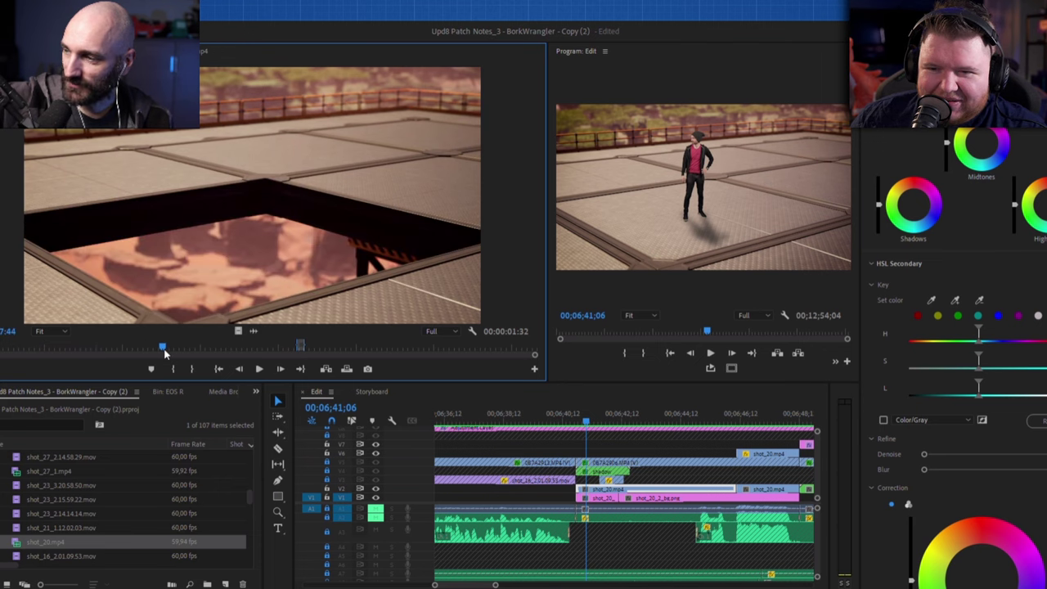
pyautogui.click(118, 349)
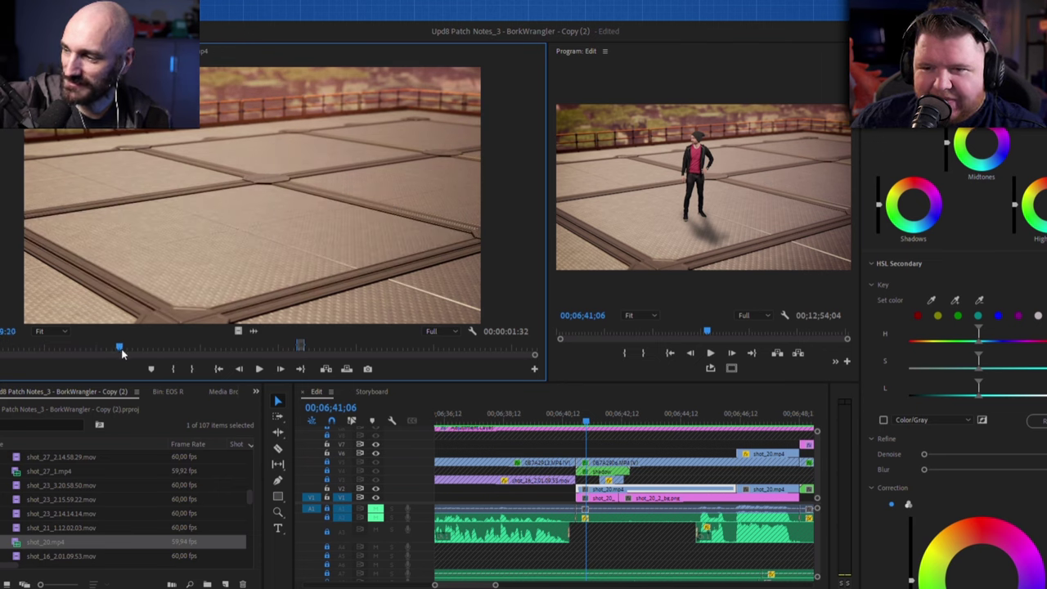
pyautogui.click(128, 348)
pyautogui.click(148, 349)
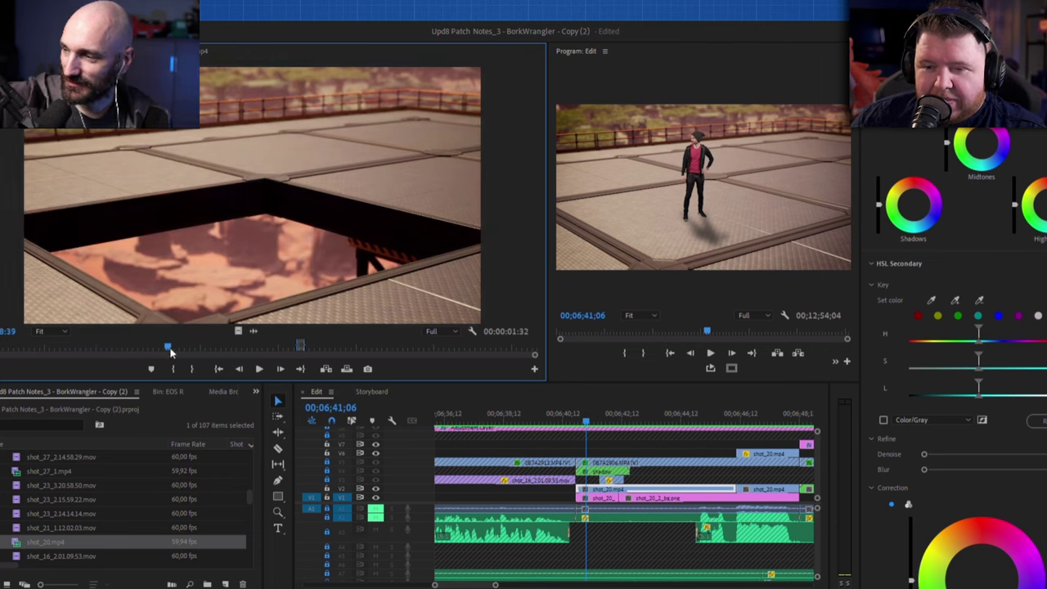
pyautogui.moveTo(149, 352); pyautogui.dragTo(127, 353)
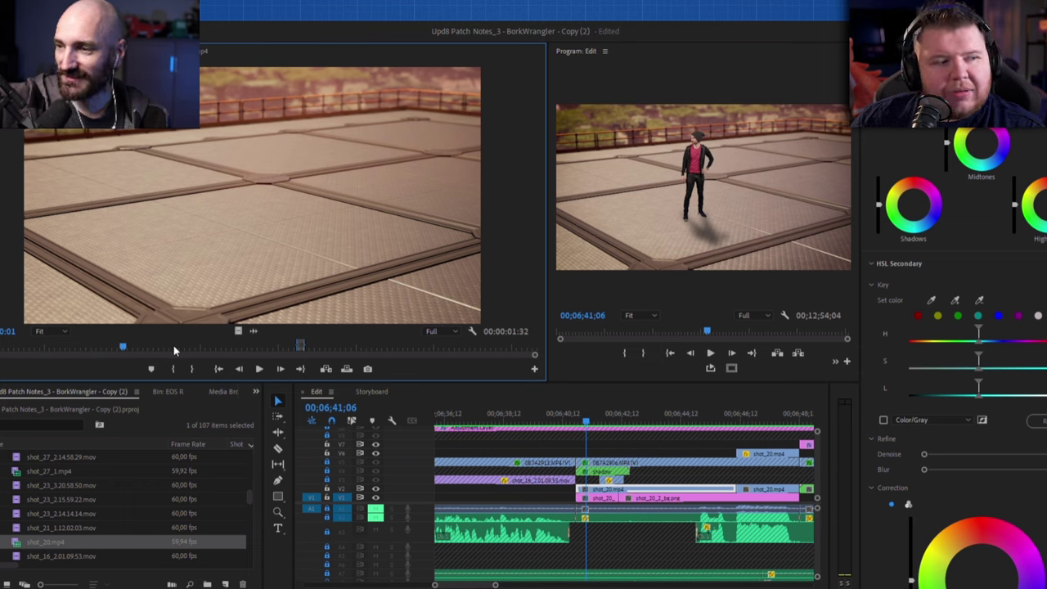
pyautogui.moveTo(123, 347); pyautogui.dragTo(124, 348)
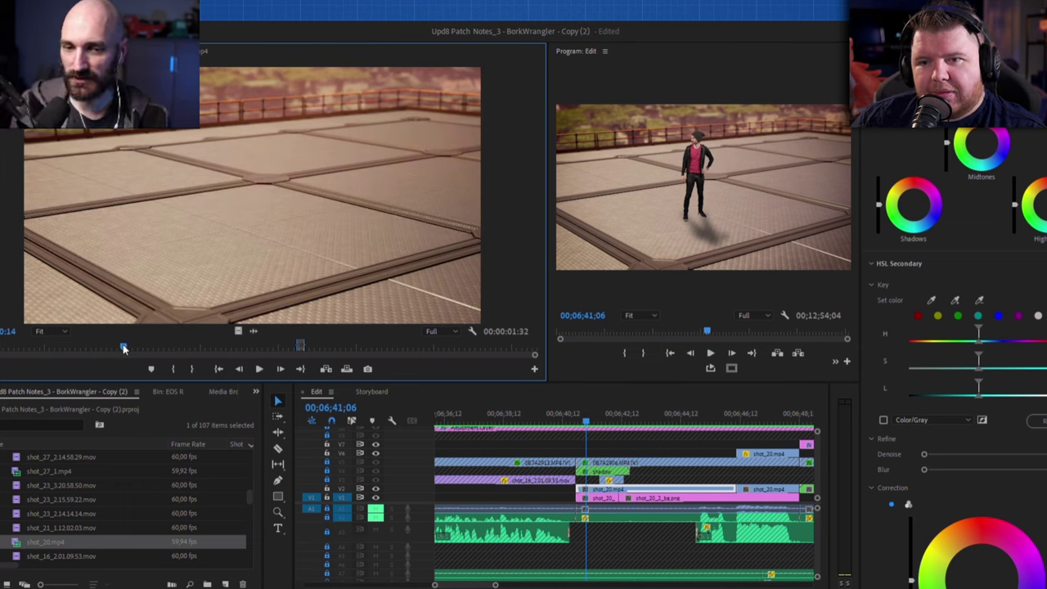
pyautogui.moveTo(124, 348); pyautogui.dragTo(186, 345)
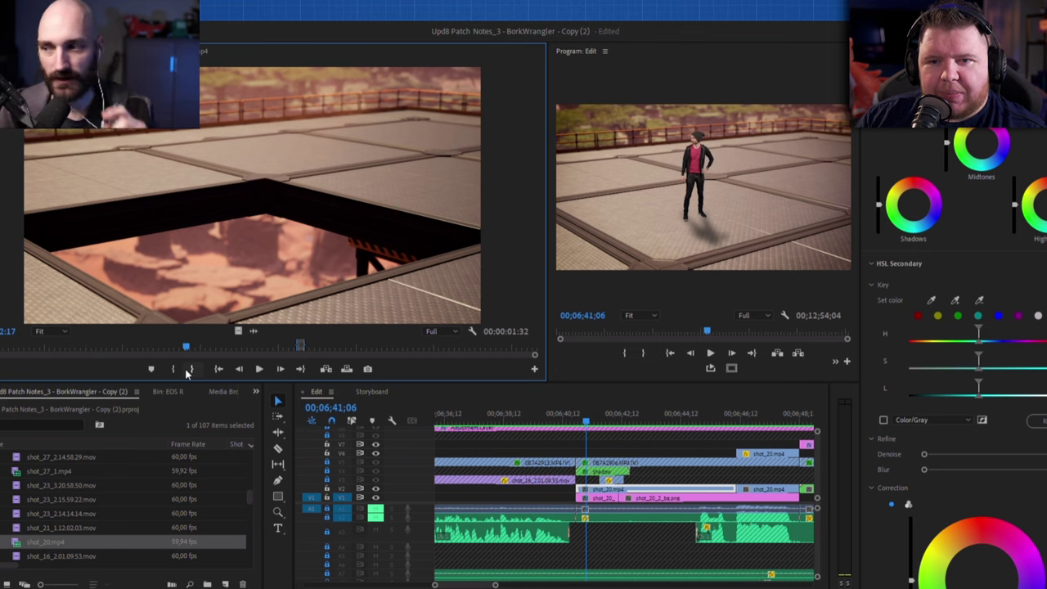
pyautogui.press('space')
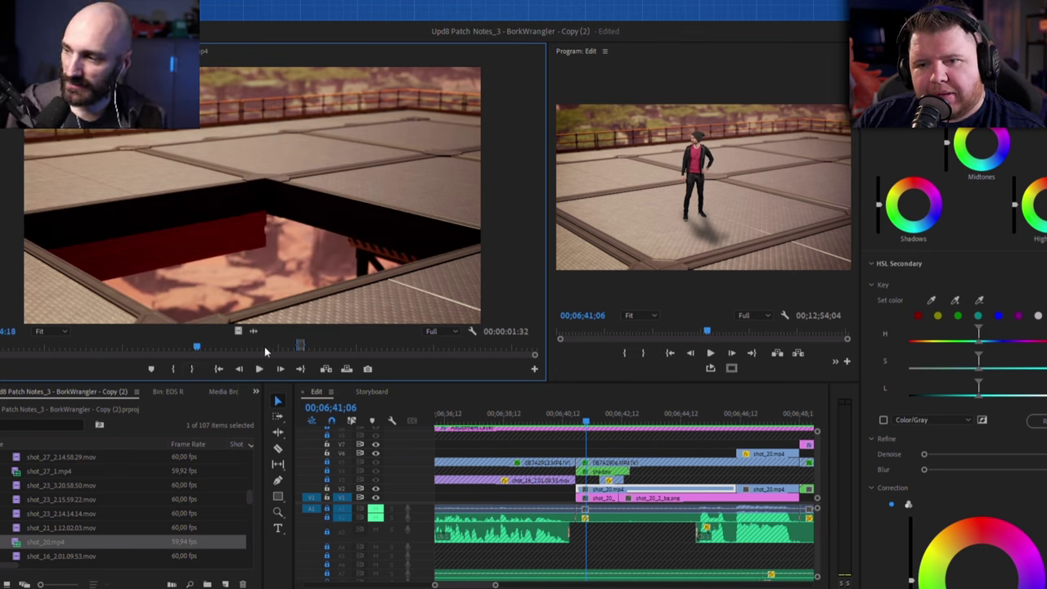
pyautogui.press('space')
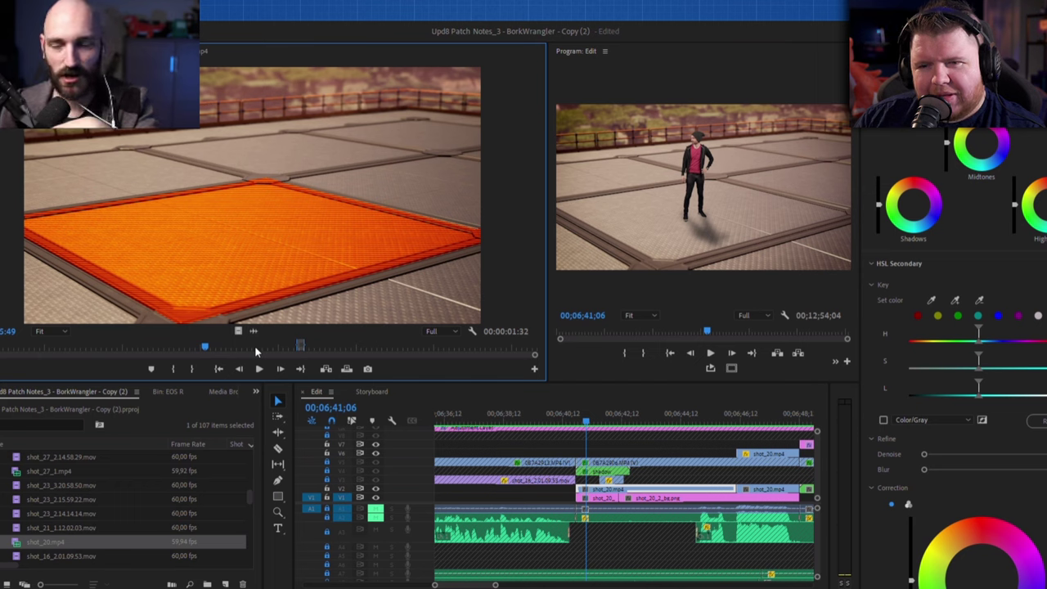
pyautogui.click(198, 347)
pyautogui.press('space')
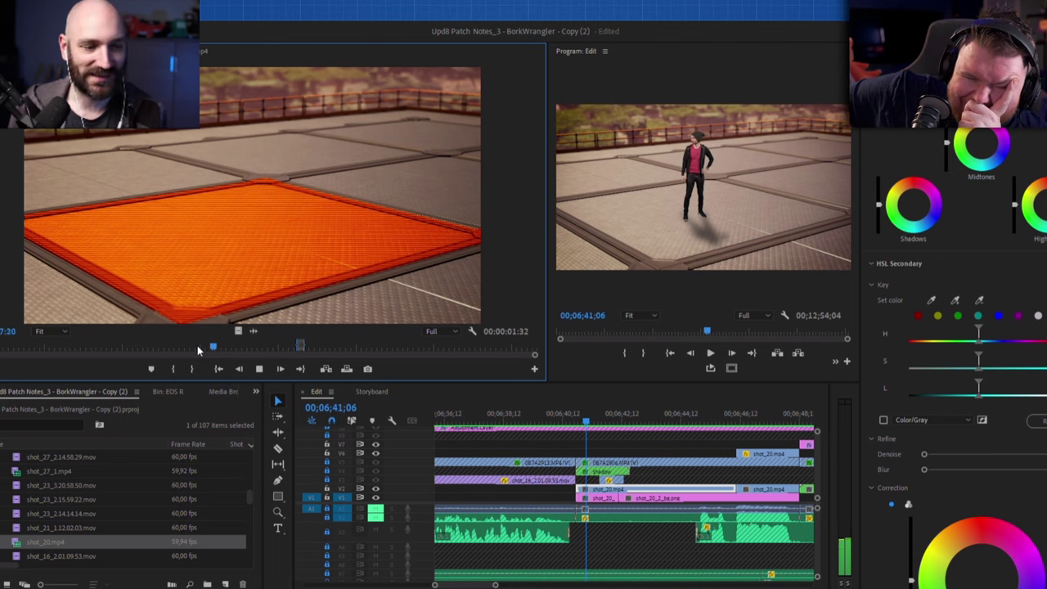
pyautogui.press('space')
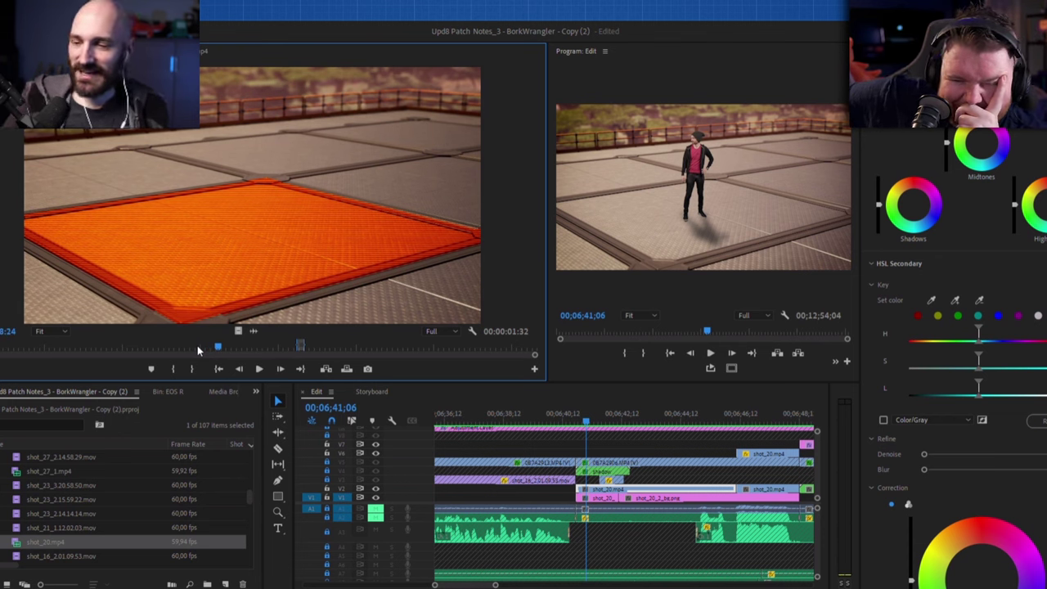
pyautogui.moveTo(202, 348); pyautogui.dragTo(311, 348)
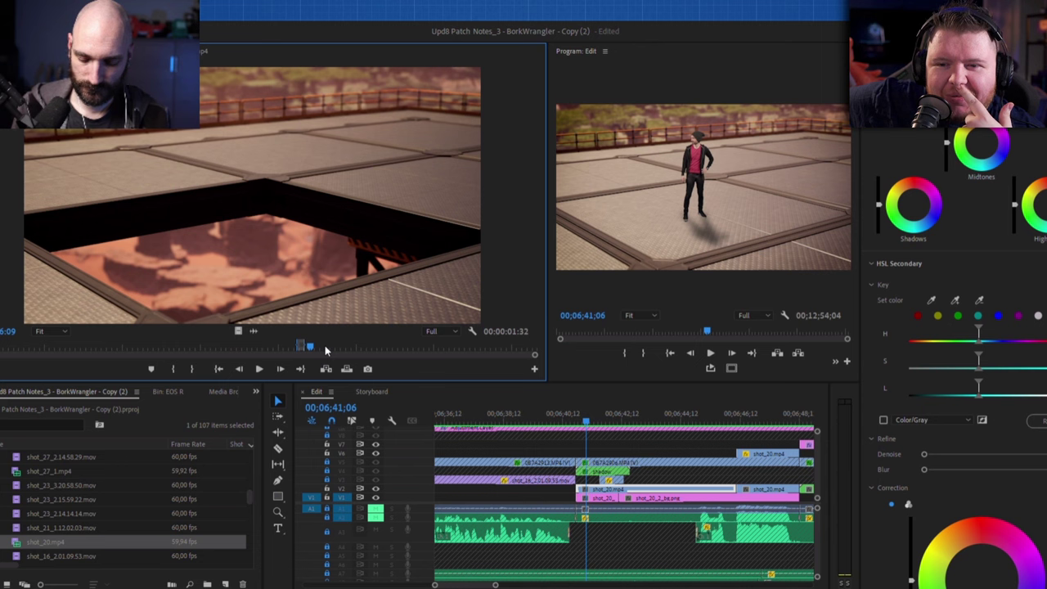
pyautogui.moveTo(327, 345); pyautogui.dragTo(448, 347)
# Enlarge the program view, play the pit shot, and select the shot_20 clips
pyautogui.moveTo(549, 305); pyautogui.dragTo(260, 321)
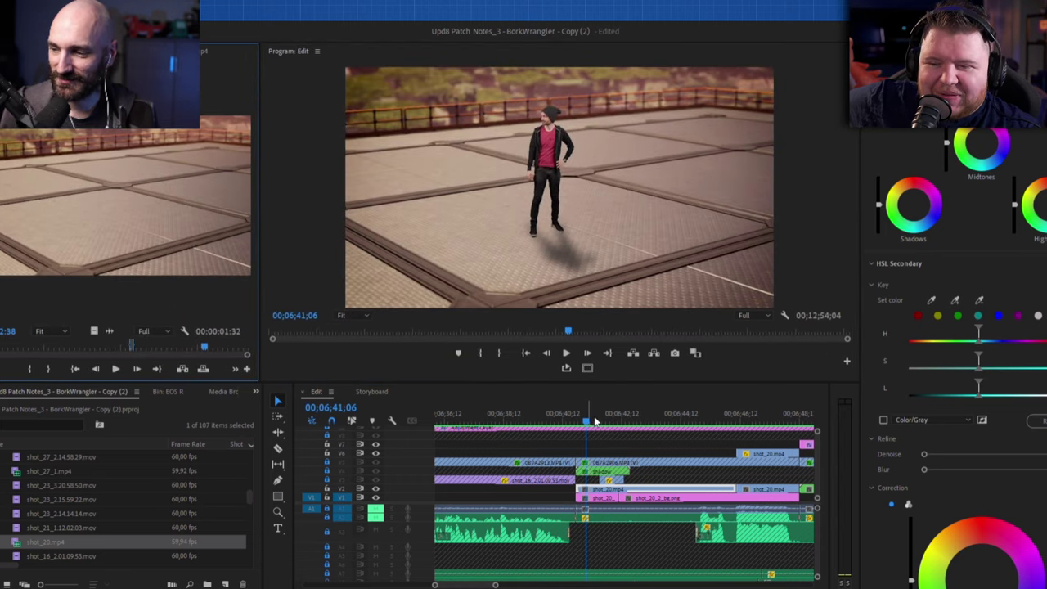
pyautogui.moveTo(588, 419); pyautogui.dragTo(587, 422)
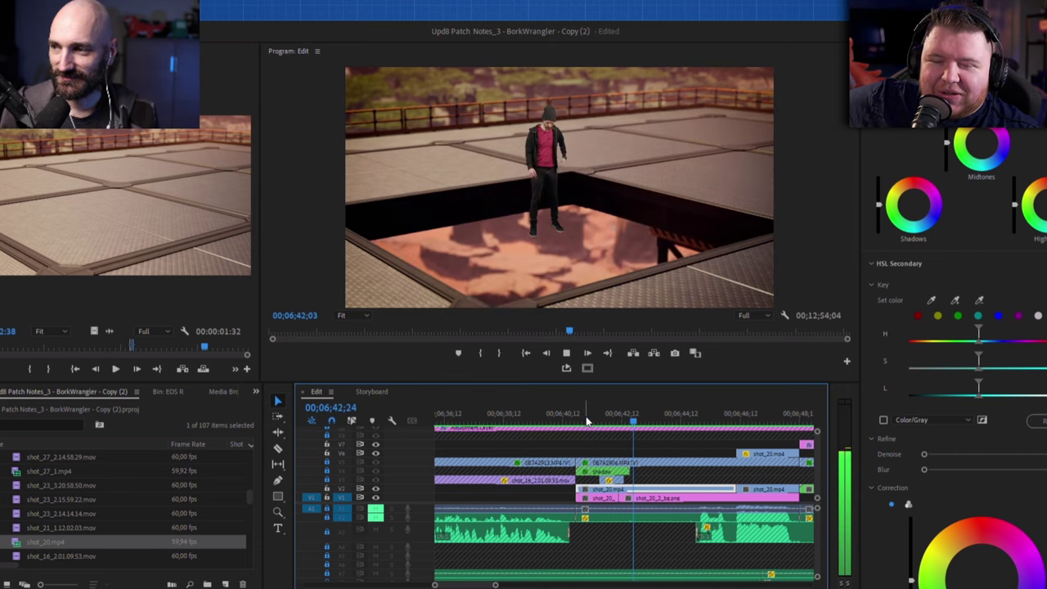
pyautogui.press('space')
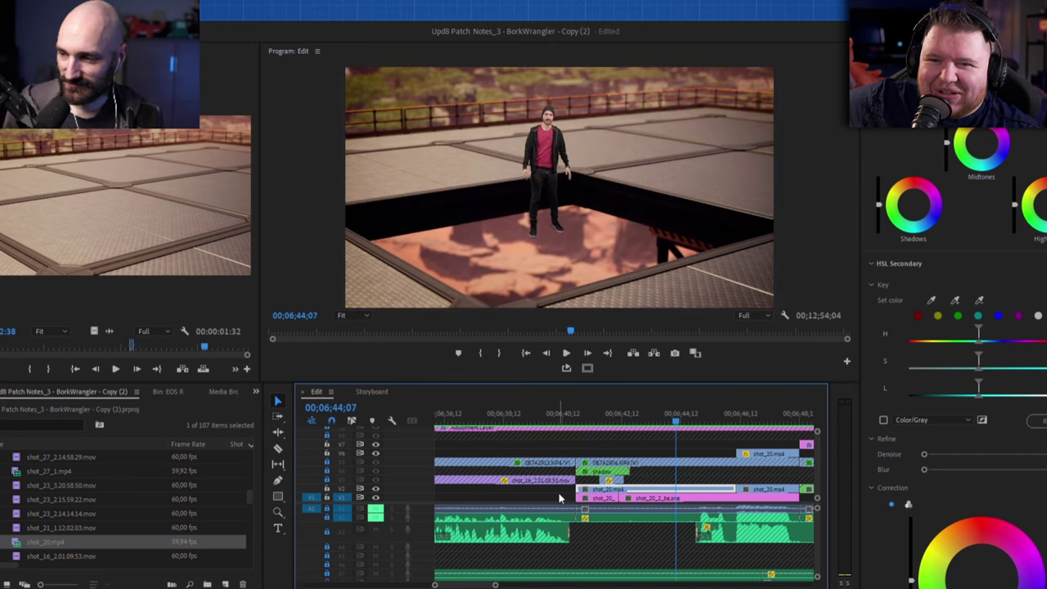
pyautogui.click(673, 483)
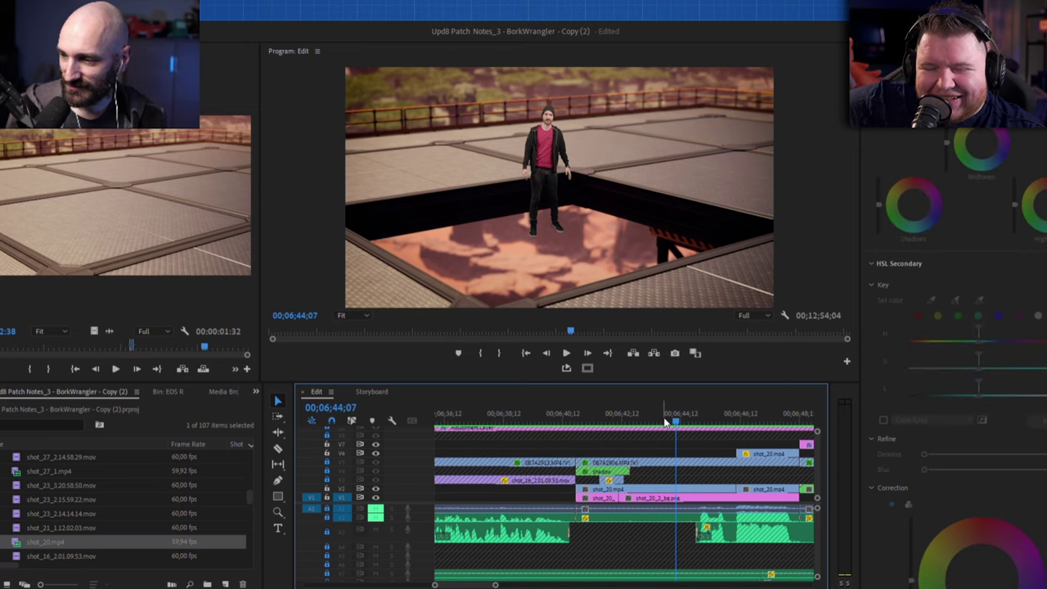
pyautogui.click(681, 496)
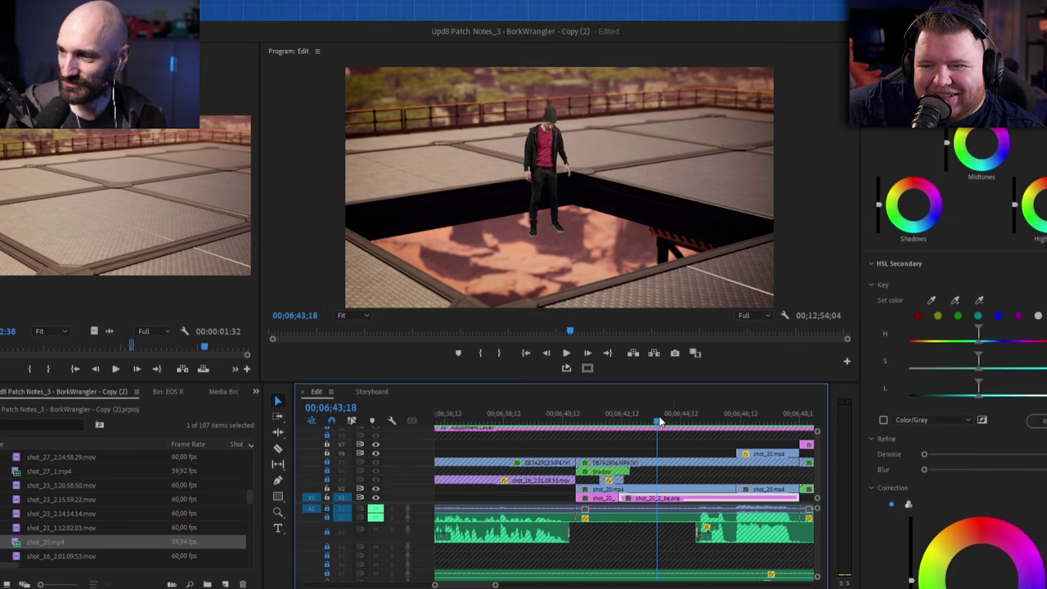
pyautogui.press('space')
pyautogui.click(686, 489)
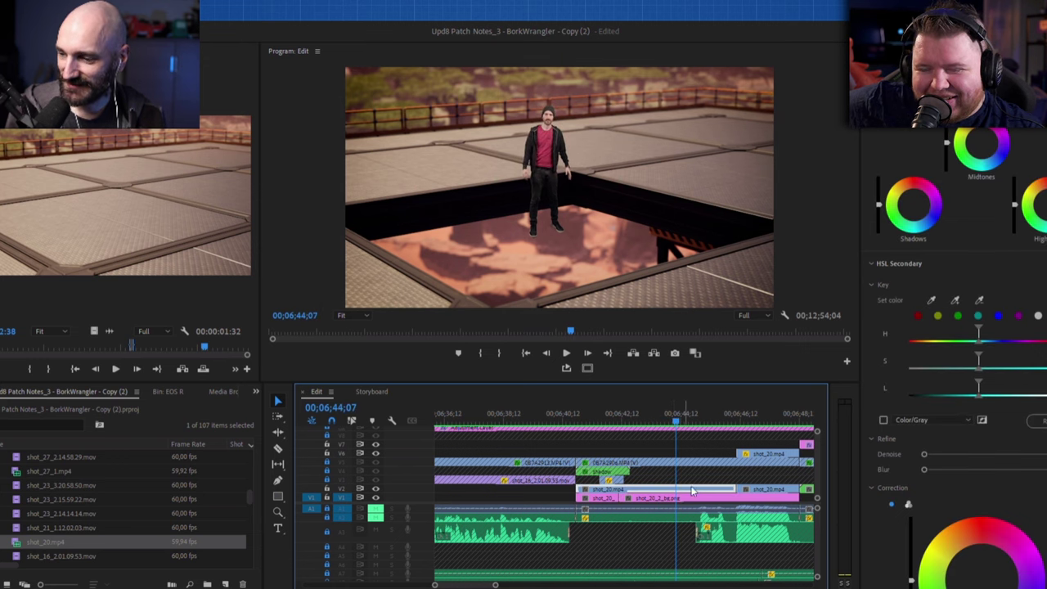
# Reload shot_20.mp4 in an enlarged source view, then select the green-screen clip on V5
pyautogui.click(33, 552)
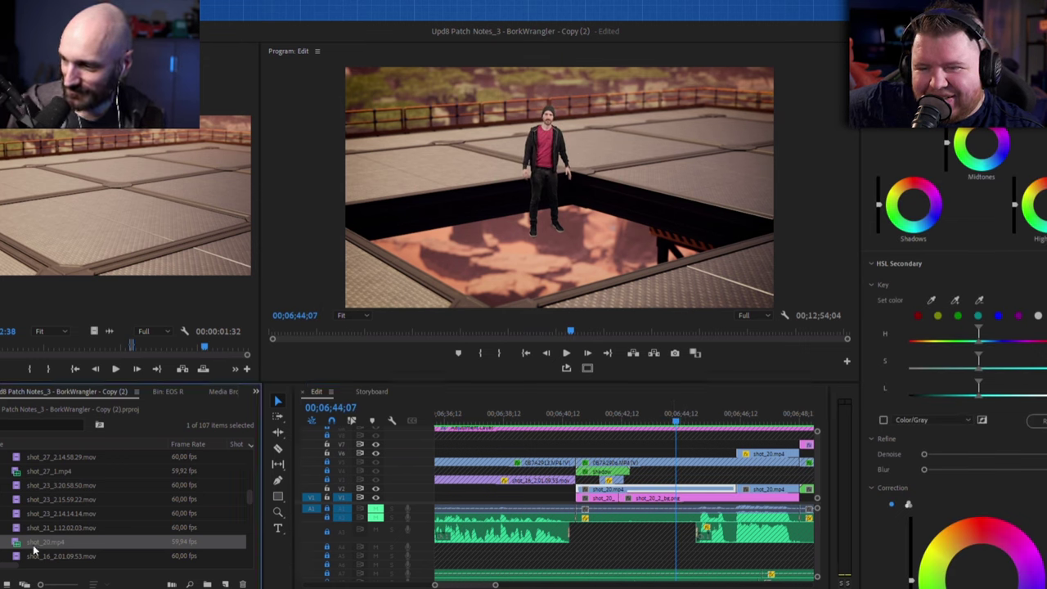
pyautogui.doubleClick(22, 544)
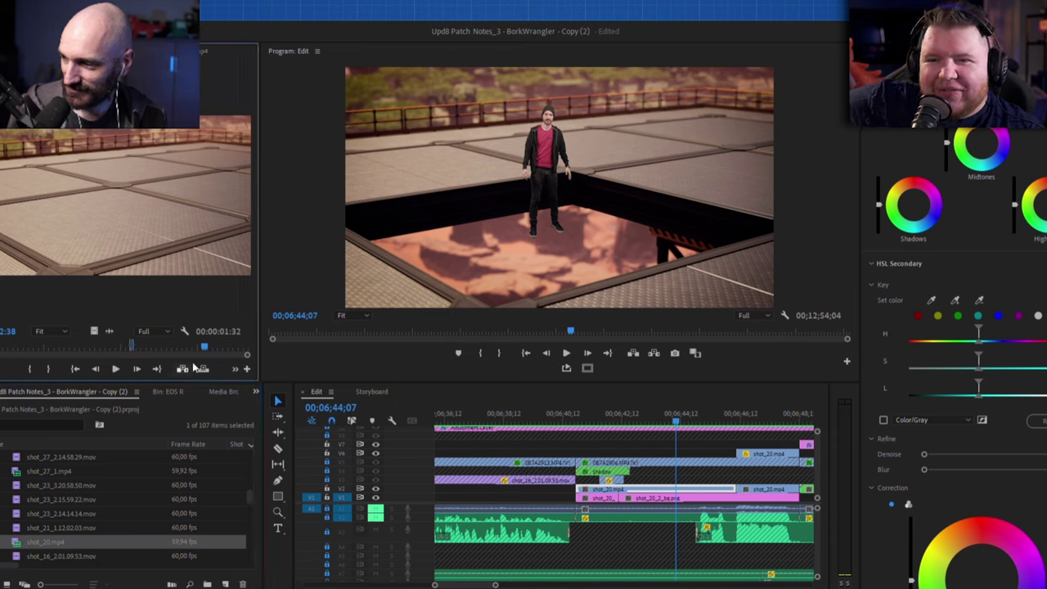
pyautogui.click(25, 550)
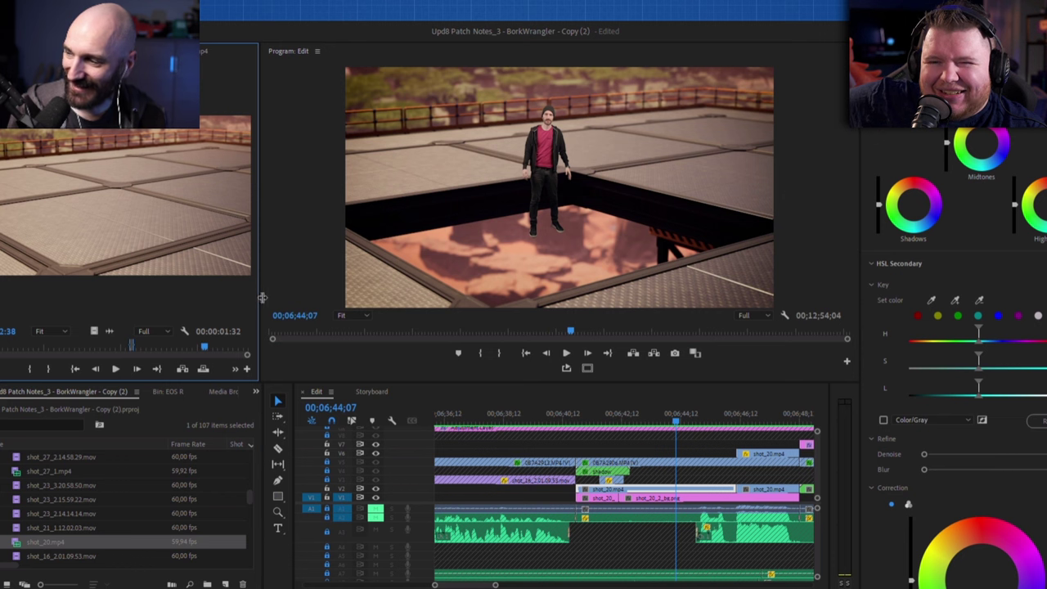
pyautogui.moveTo(260, 297); pyautogui.dragTo(471, 315)
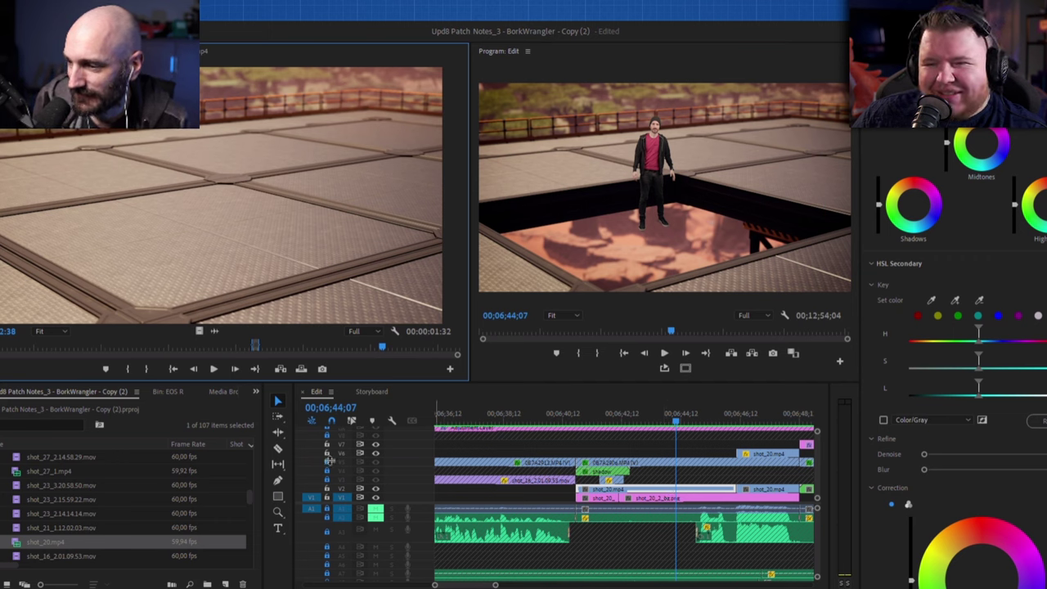
pyautogui.click(664, 466)
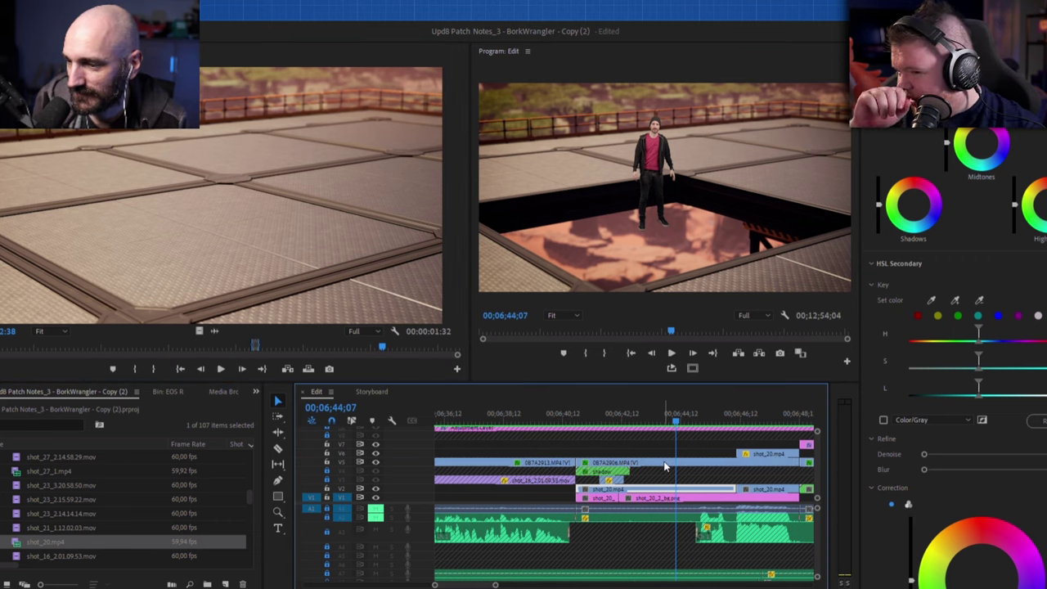
pyautogui.click(664, 466)
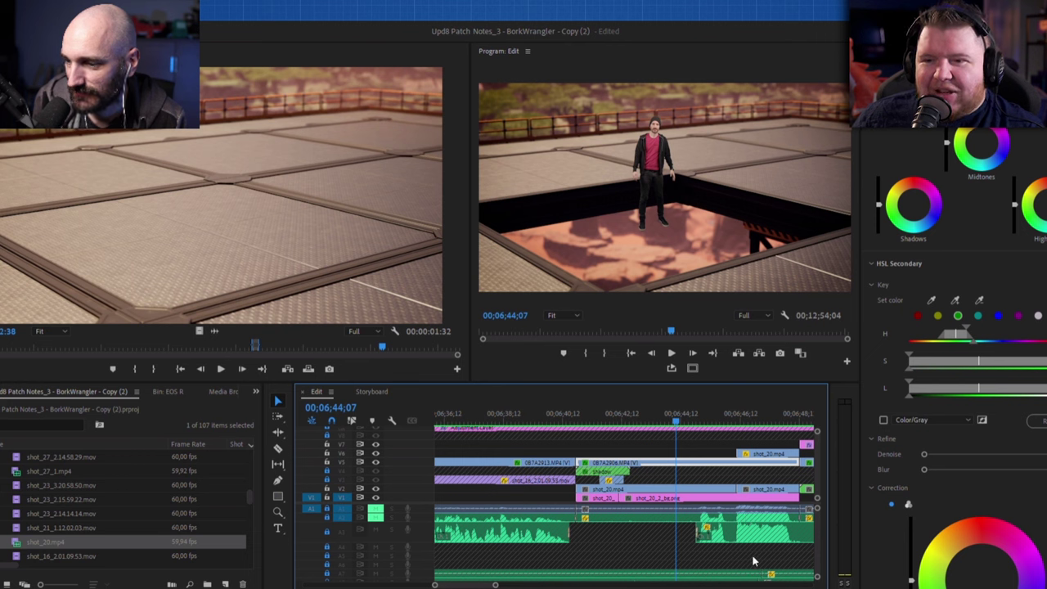
pyautogui.click(168, 391)
# Load 087A2906.MP4 from the EOS R bin into the Source Monitor, then play and scrub the take
pyautogui.click(23, 542)
pyautogui.doubleClick(23, 541)
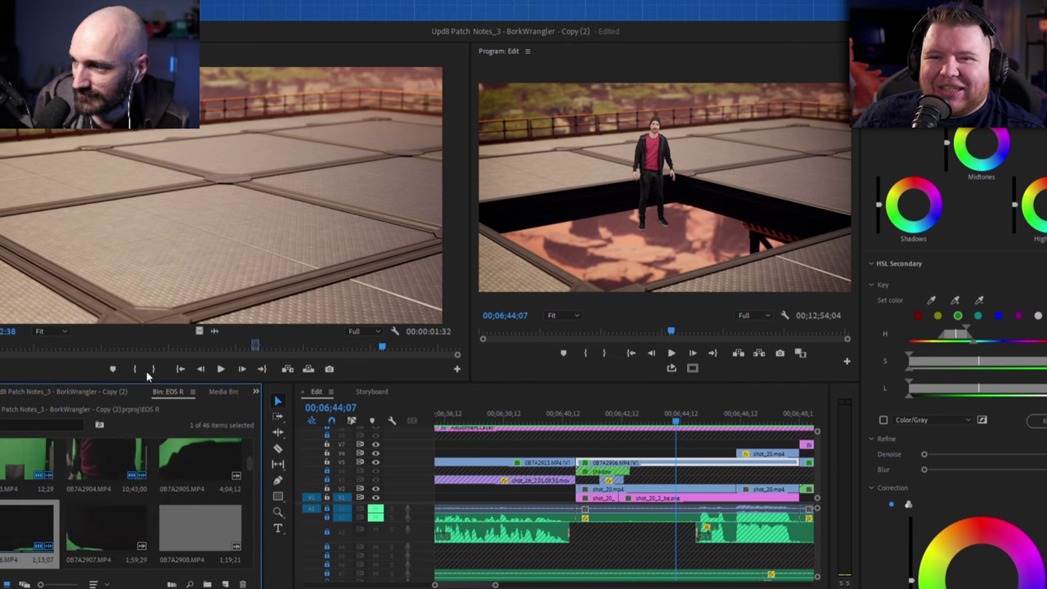
pyautogui.moveTo(184, 348)
pyautogui.mouseDown()
pyautogui.moveTo(207, 357)
pyautogui.moveTo(199, 351)
pyautogui.mouseUp()
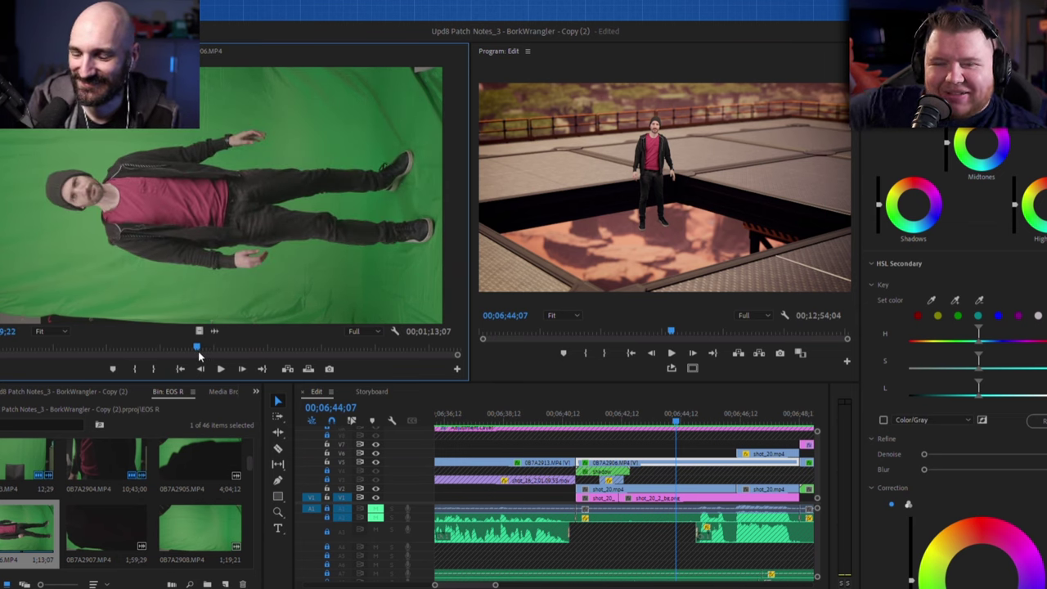
pyautogui.press('space')
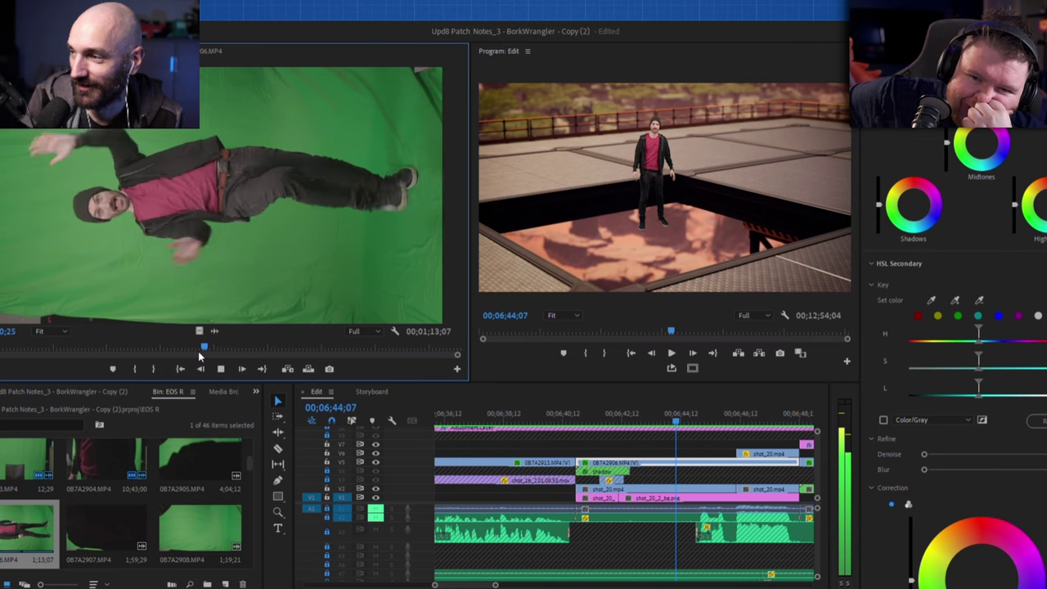
pyautogui.click(221, 369)
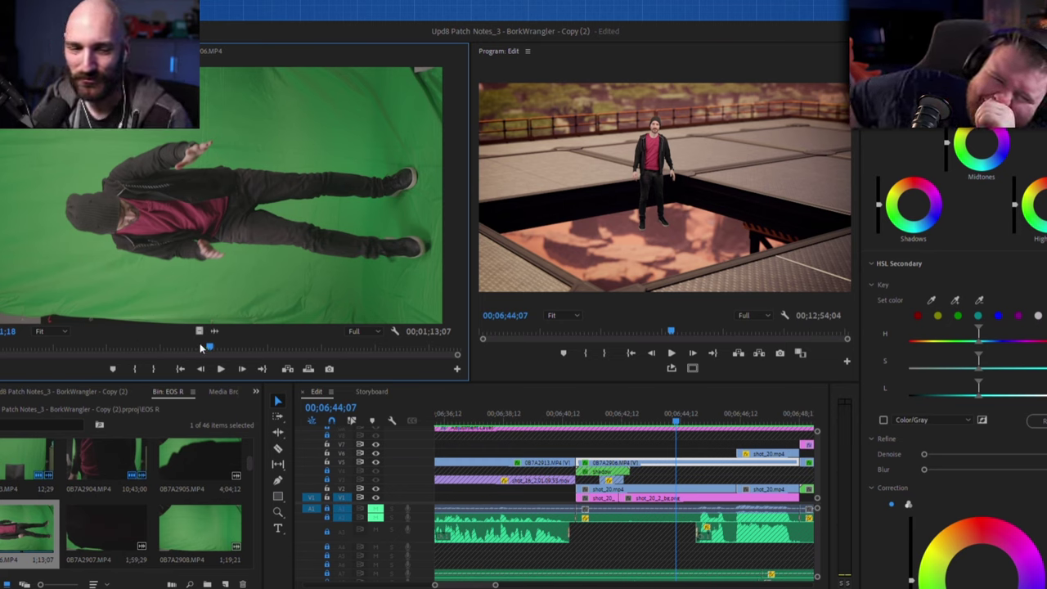
pyautogui.moveTo(203, 347)
pyautogui.mouseDown()
pyautogui.moveTo(182, 346)
pyautogui.moveTo(215, 342)
pyautogui.moveTo(209, 336)
pyautogui.mouseUp()
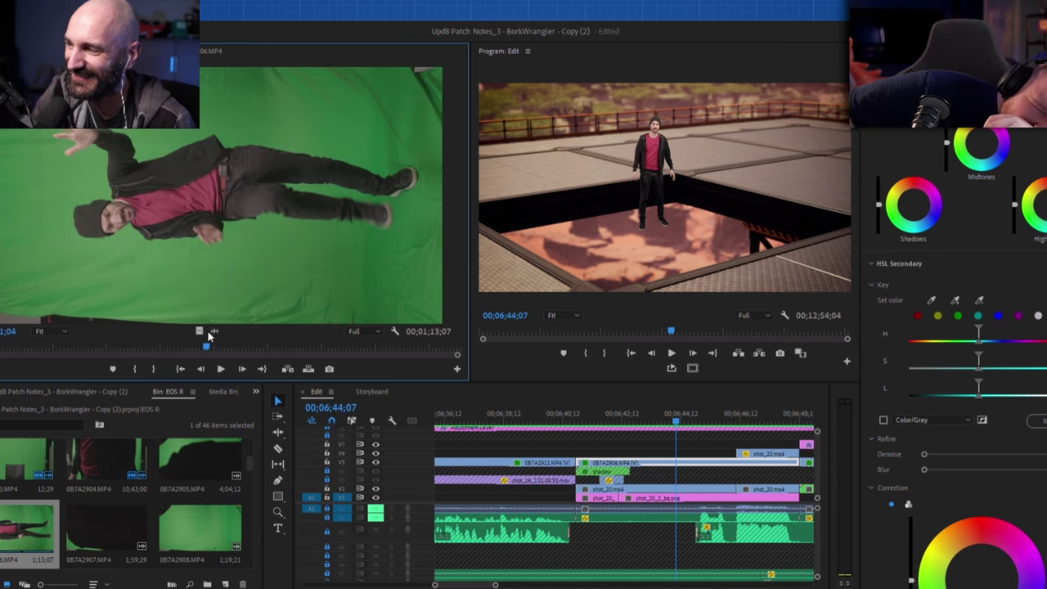
pyautogui.press('space')
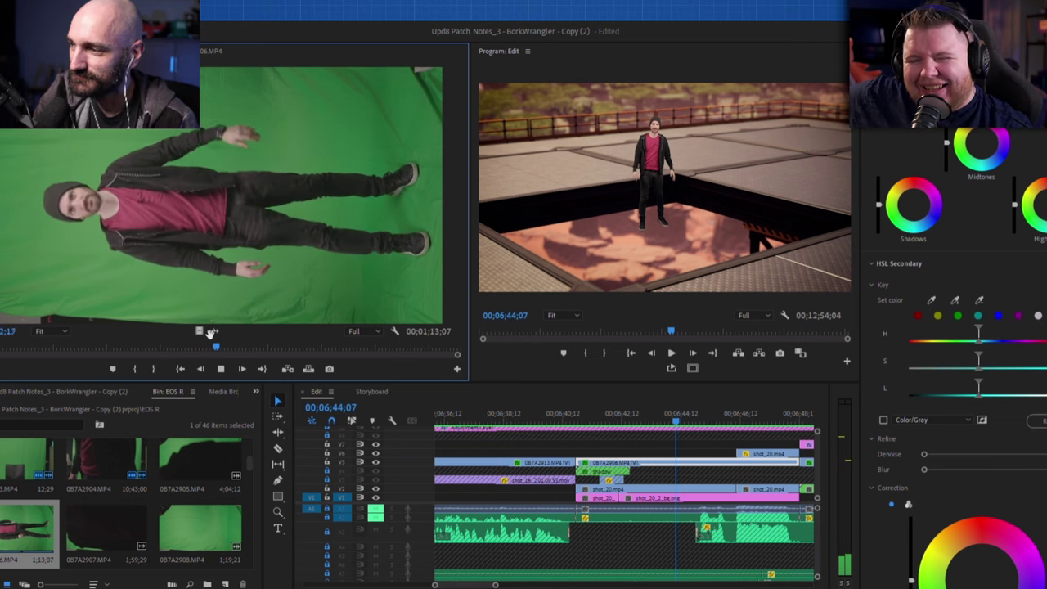
pyautogui.press('space')
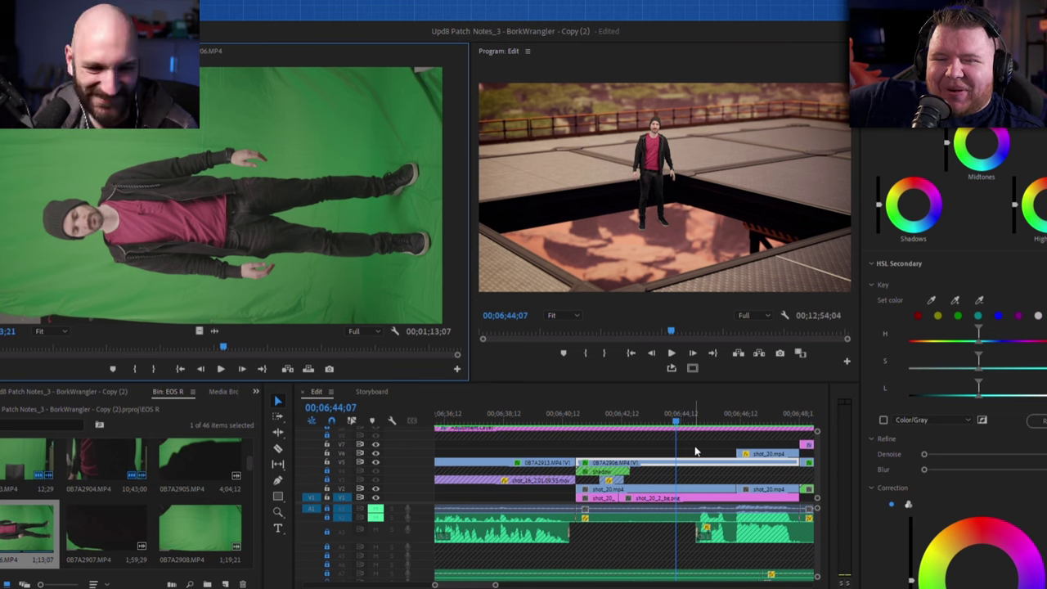
# At 00;06;46;16, compare with V6 toggled, then hide V2 to reveal the 'high up' sketch
pyautogui.click(745, 420)
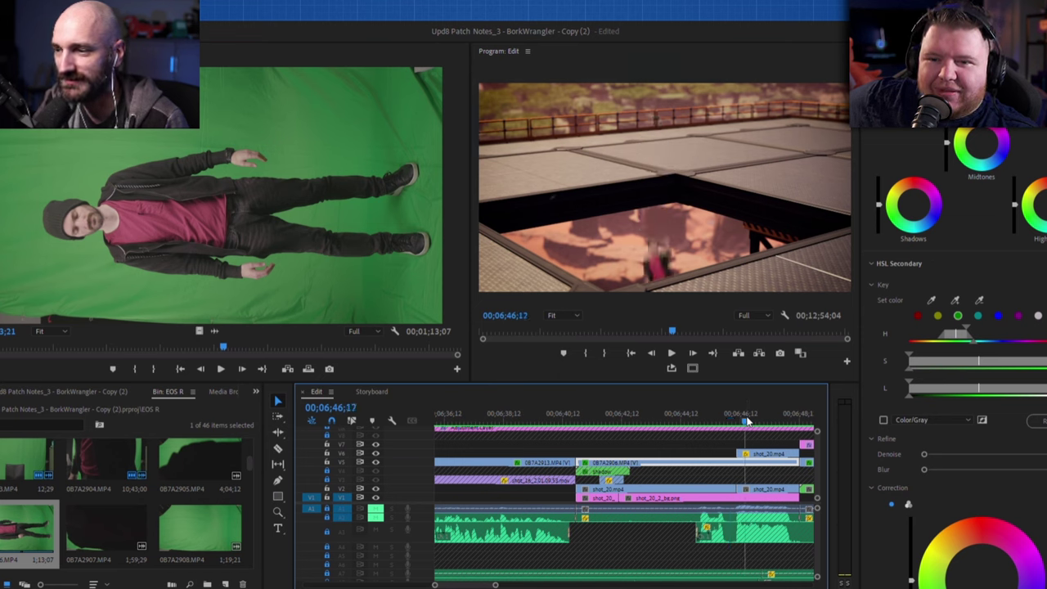
pyautogui.moveTo(747, 421)
pyautogui.mouseDown()
pyautogui.moveTo(732, 413)
pyautogui.moveTo(754, 410)
pyautogui.moveTo(746, 414)
pyautogui.mouseUp()
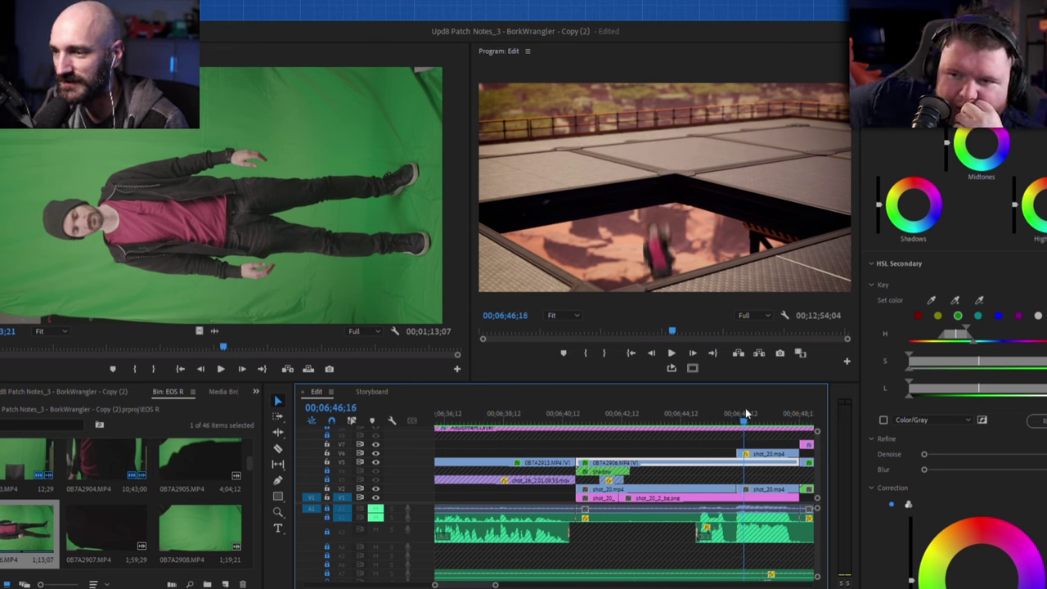
pyautogui.click(376, 454)
pyautogui.click(376, 454)
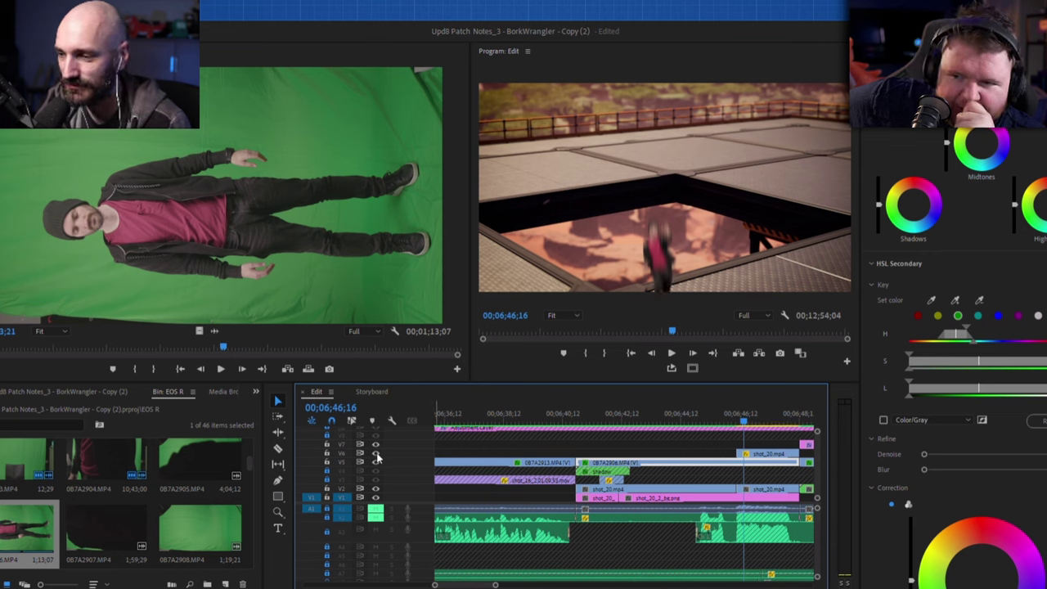
pyautogui.click(376, 454)
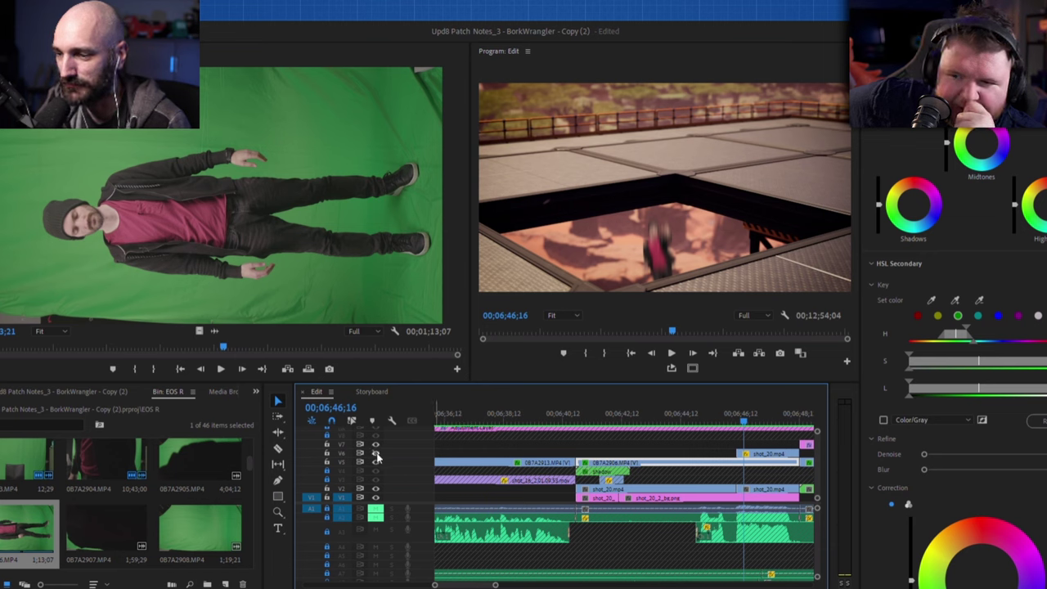
pyautogui.click(377, 455)
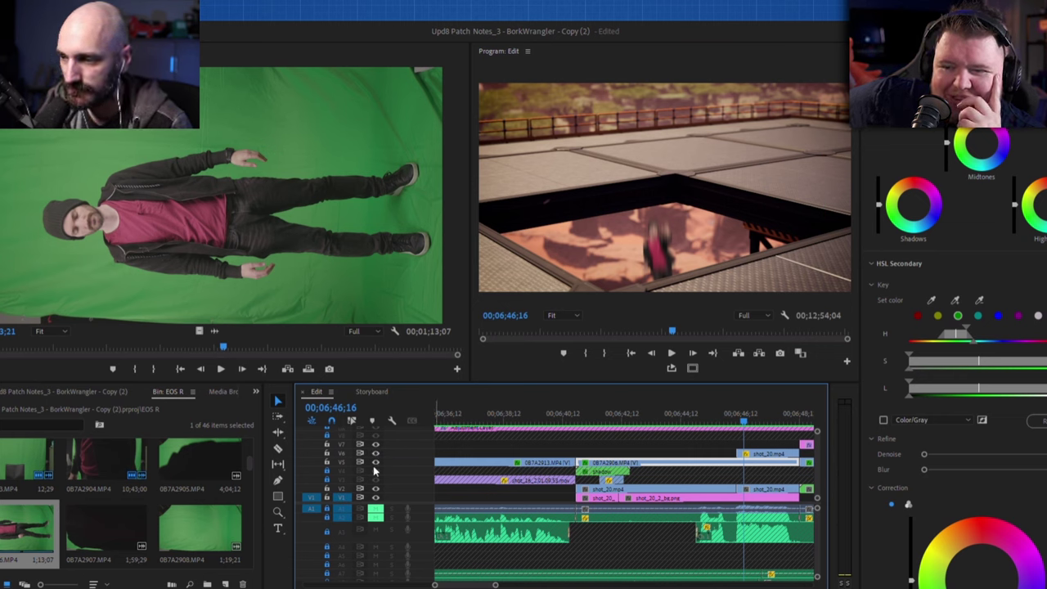
pyautogui.click(376, 490)
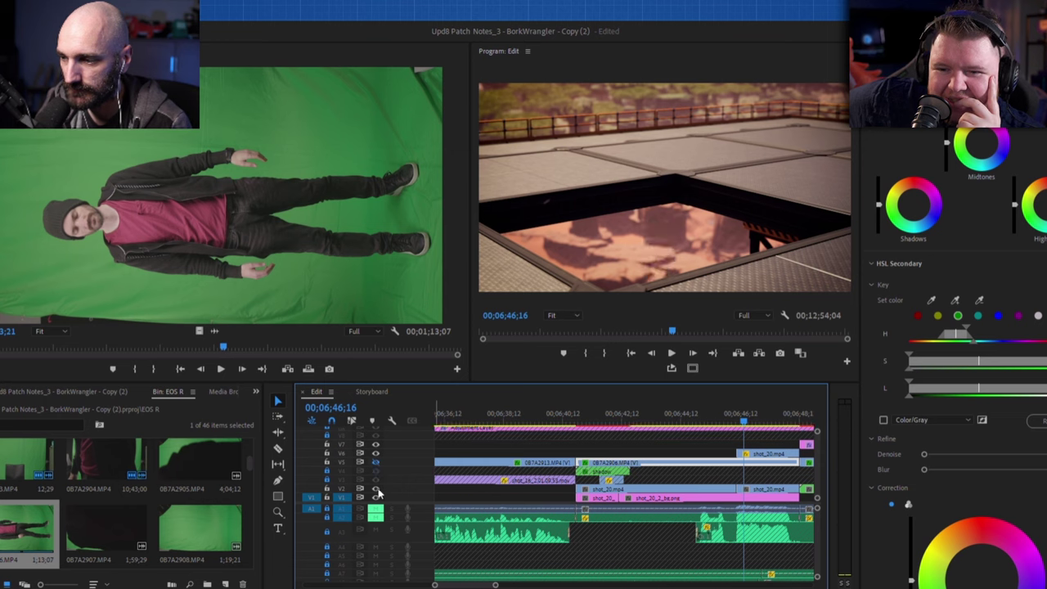
pyautogui.click(377, 489)
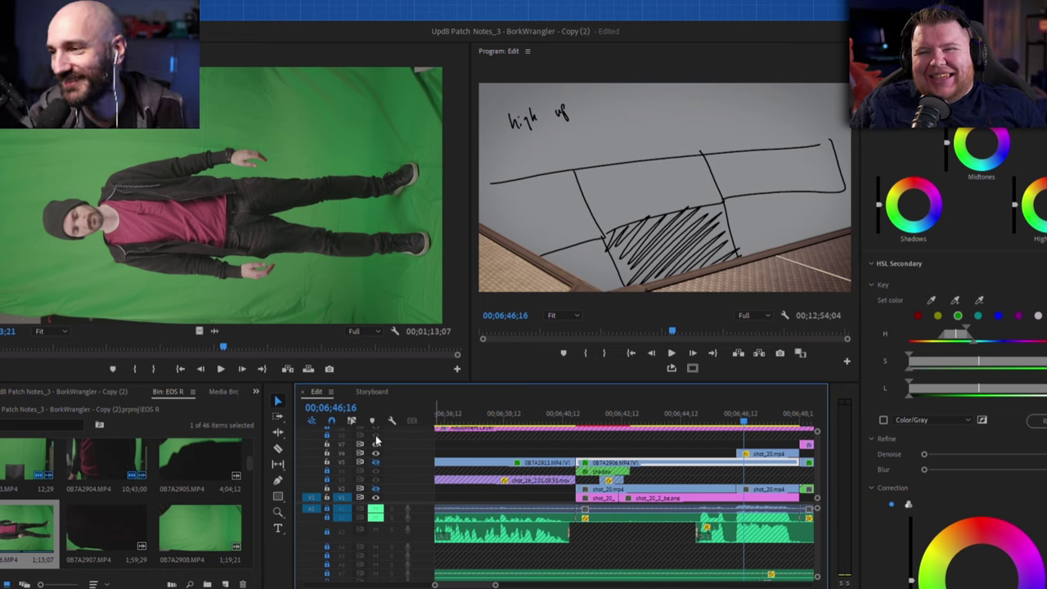
# Collapse the GFX, Game Footage and storyboards folders, then open the Storyboard sequence from Sequences
pyautogui.click(107, 395)
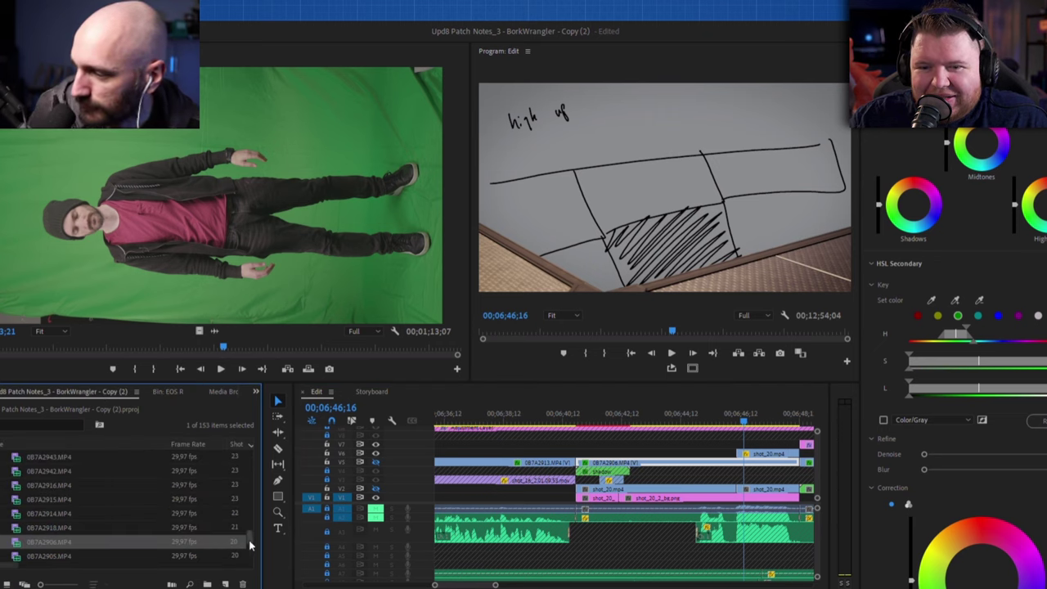
pyautogui.moveTo(250, 542); pyautogui.dragTo(251, 444)
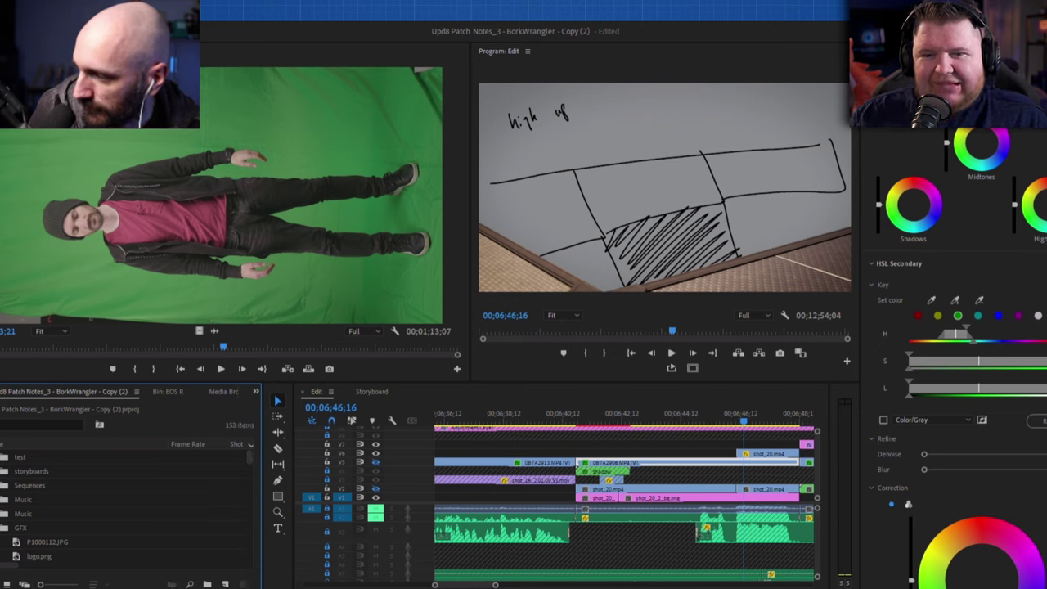
pyautogui.press('Left')
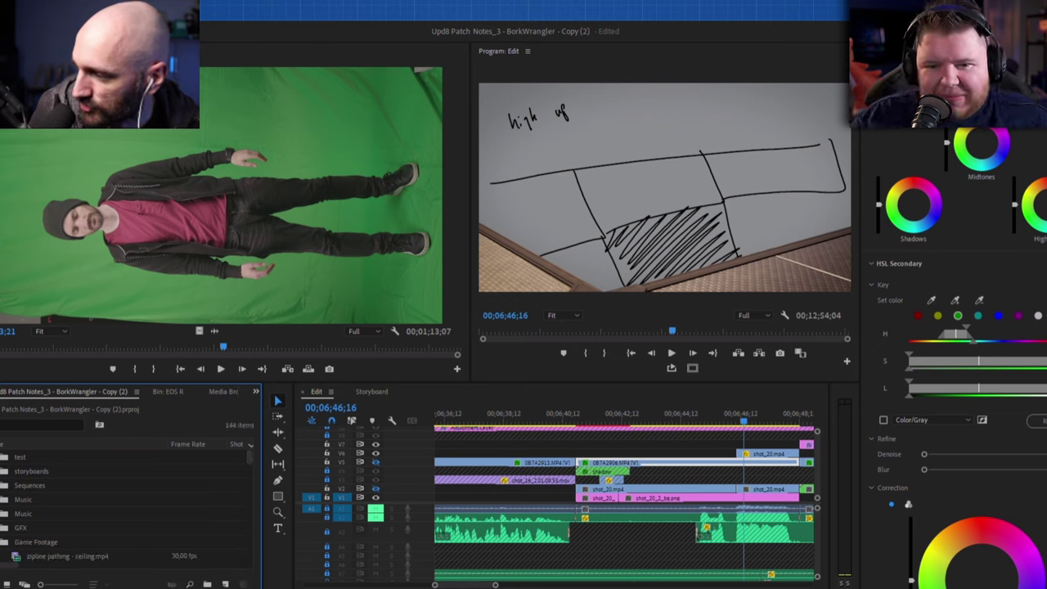
pyautogui.press('Left')
pyautogui.doubleClick(62, 490)
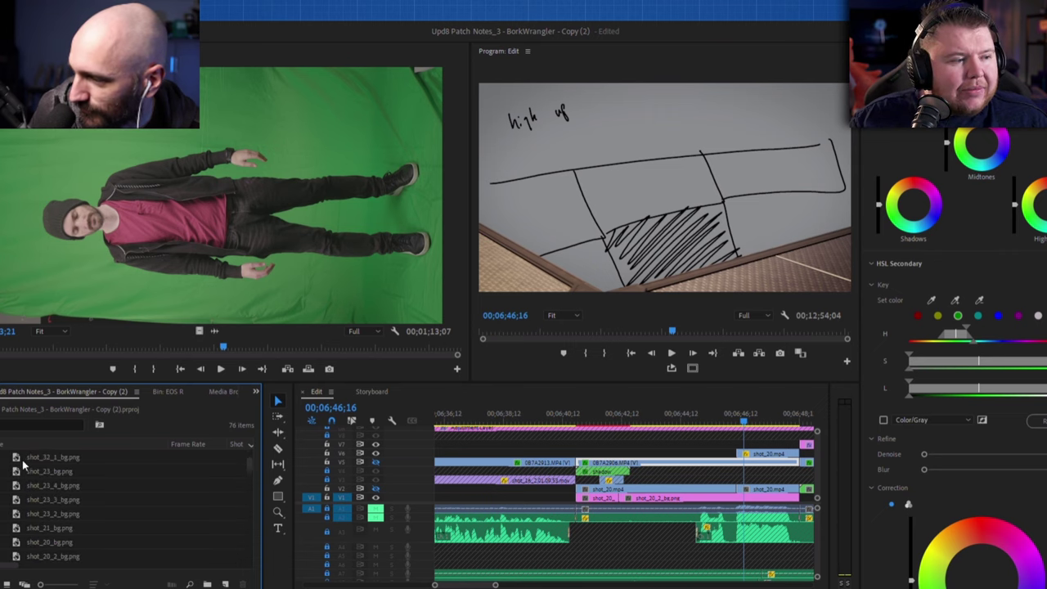
pyautogui.press('Left')
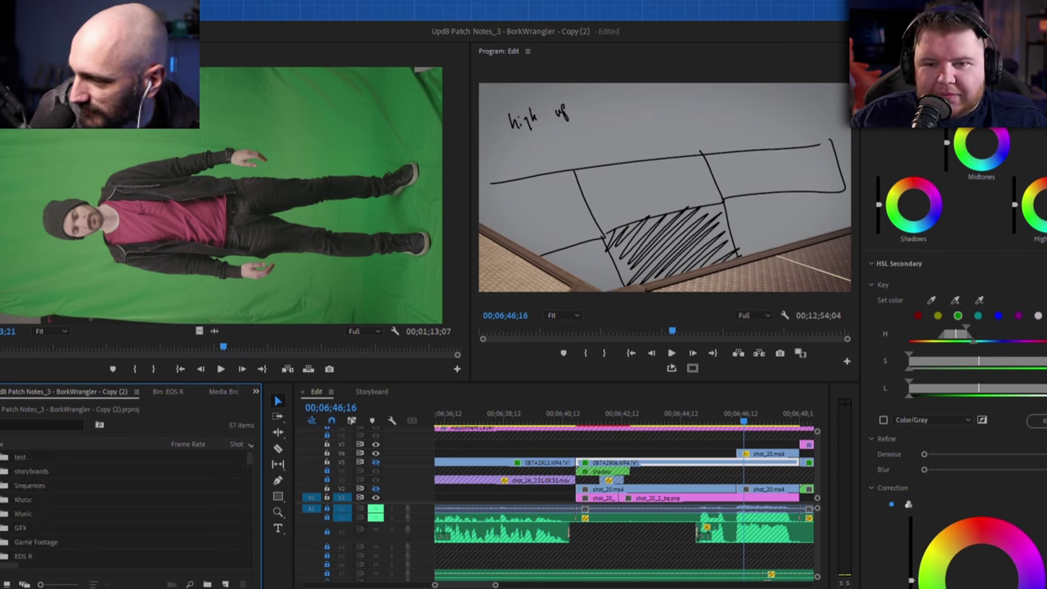
pyautogui.press('Down')
pyautogui.press('Right')
pyautogui.press('Down')
pyautogui.press('Return')
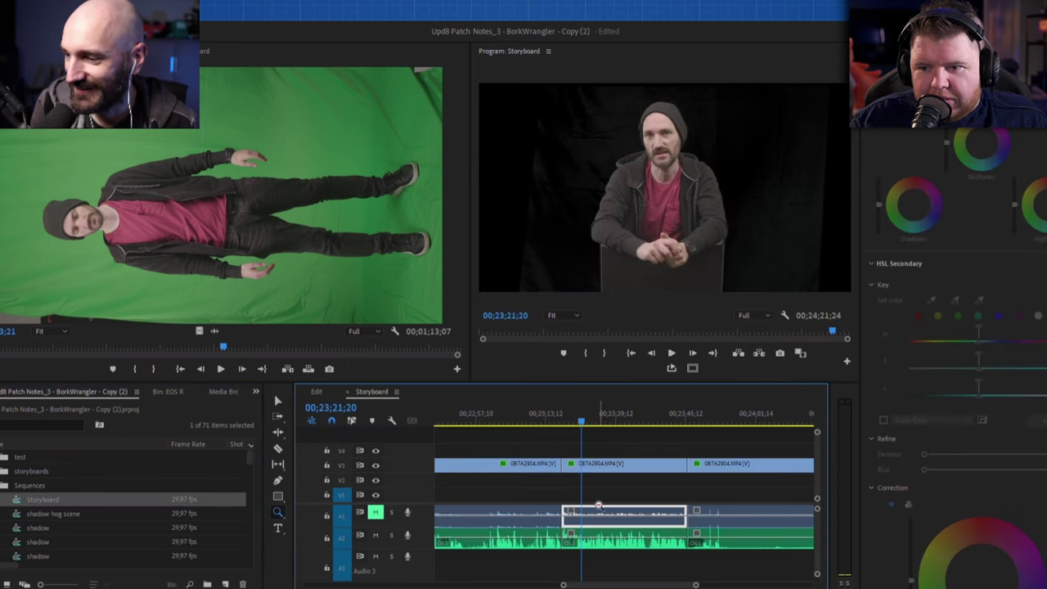
# Fit the whole Storyboard sequence in the timeline and scrub back to 00;18;48;26
pyautogui.press('-')
pyautogui.press('-')
pyautogui.press('-')
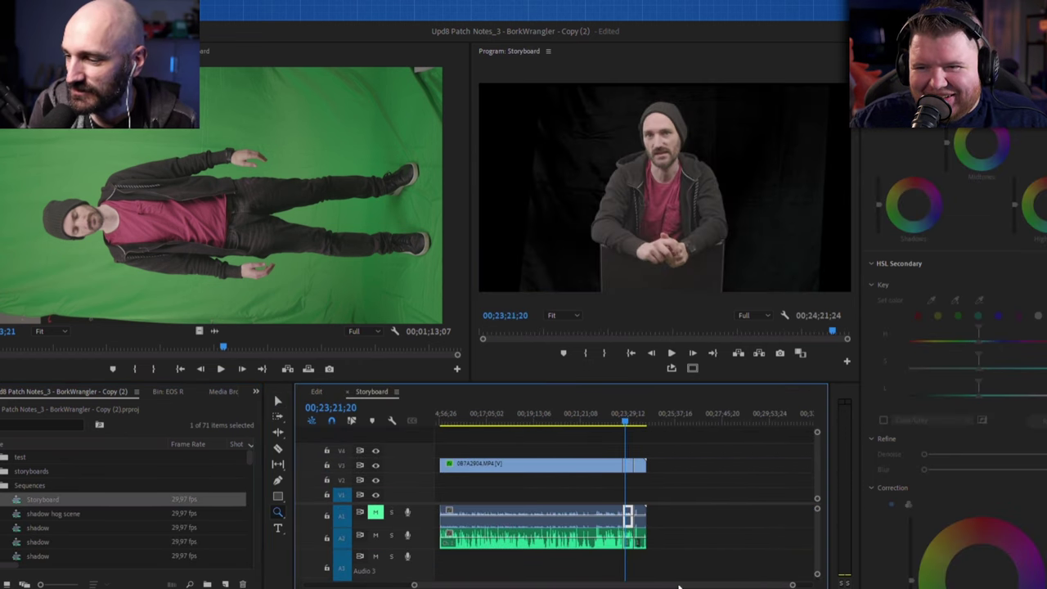
pyautogui.moveTo(513, 419); pyautogui.dragTo(525, 419)
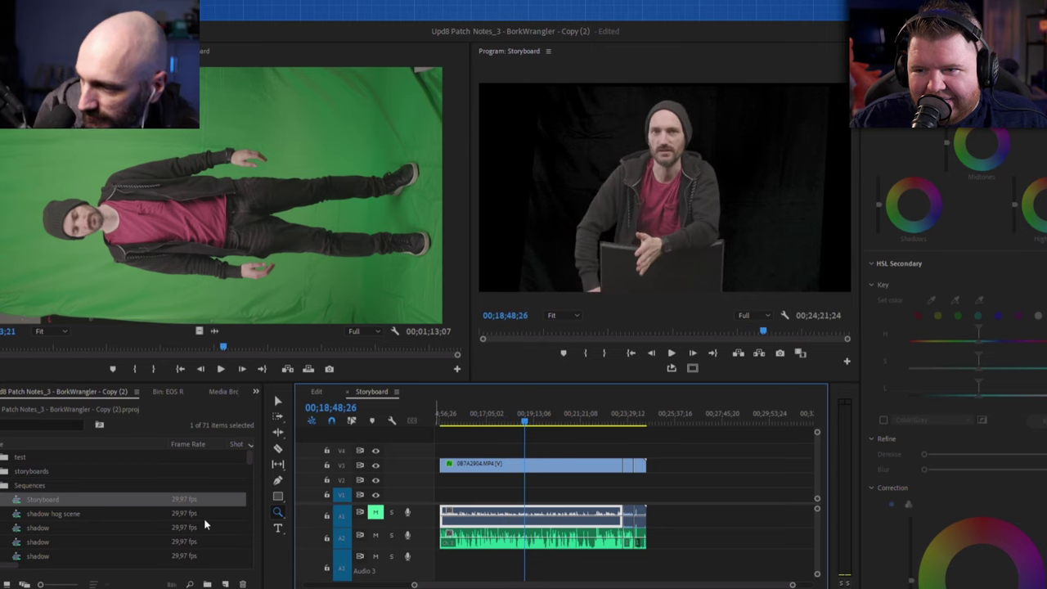
pyautogui.scroll(-5, 74, 515)
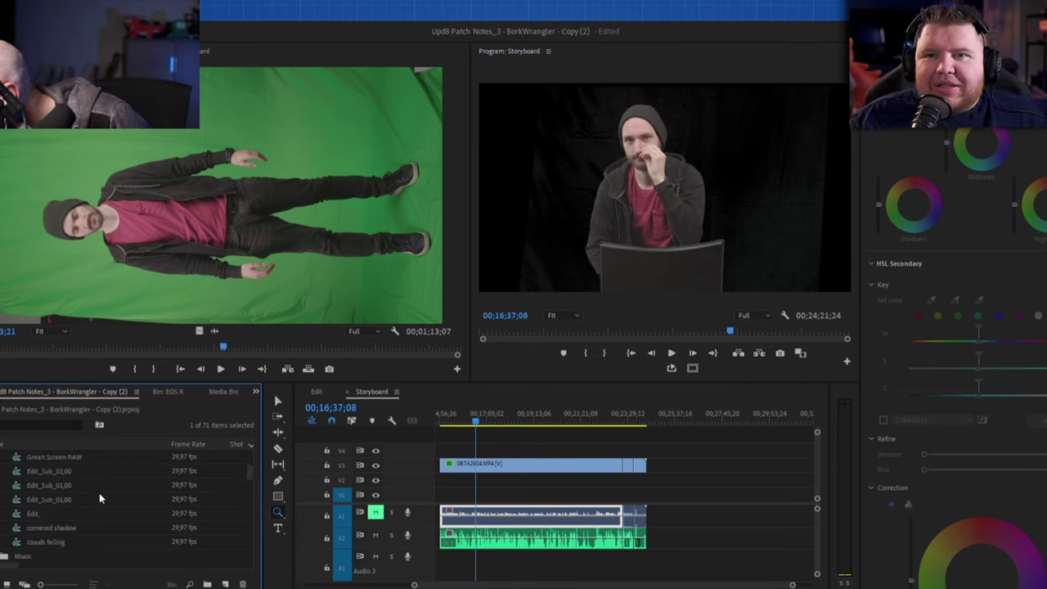
pyautogui.scroll(5, 42, 515)
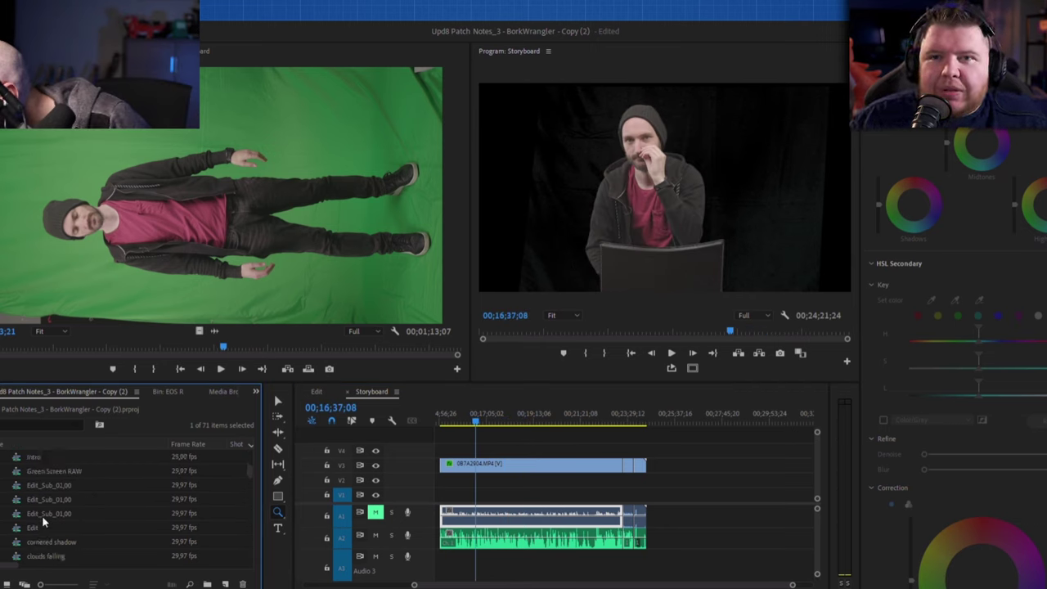
pyautogui.scroll(2, 42, 513)
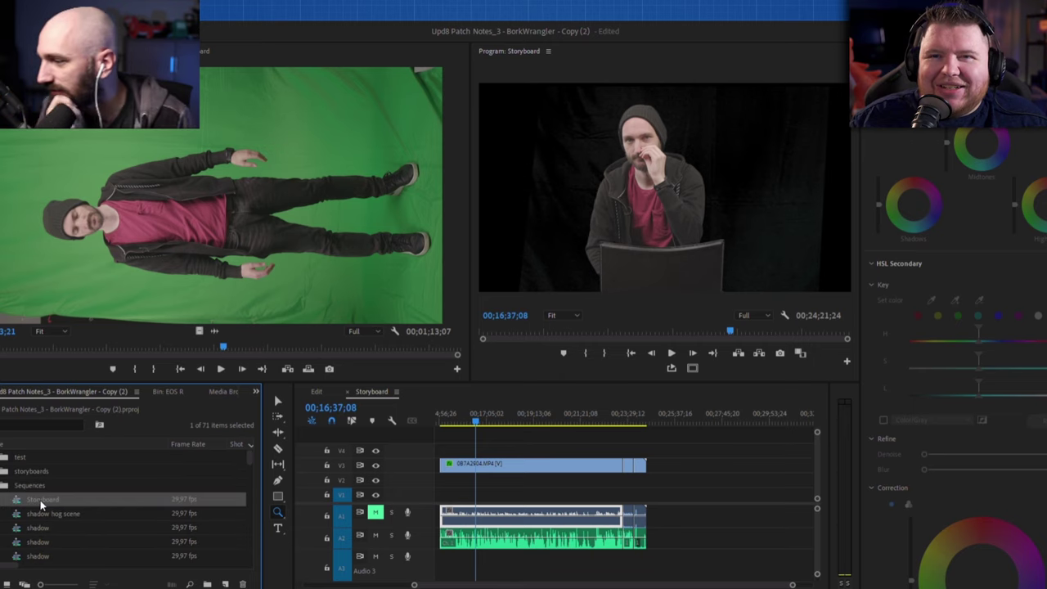
# Reopen the Storyboard sequence, scrub slightly later, and fit the full sequence in view
pyautogui.doubleClick(18, 500)
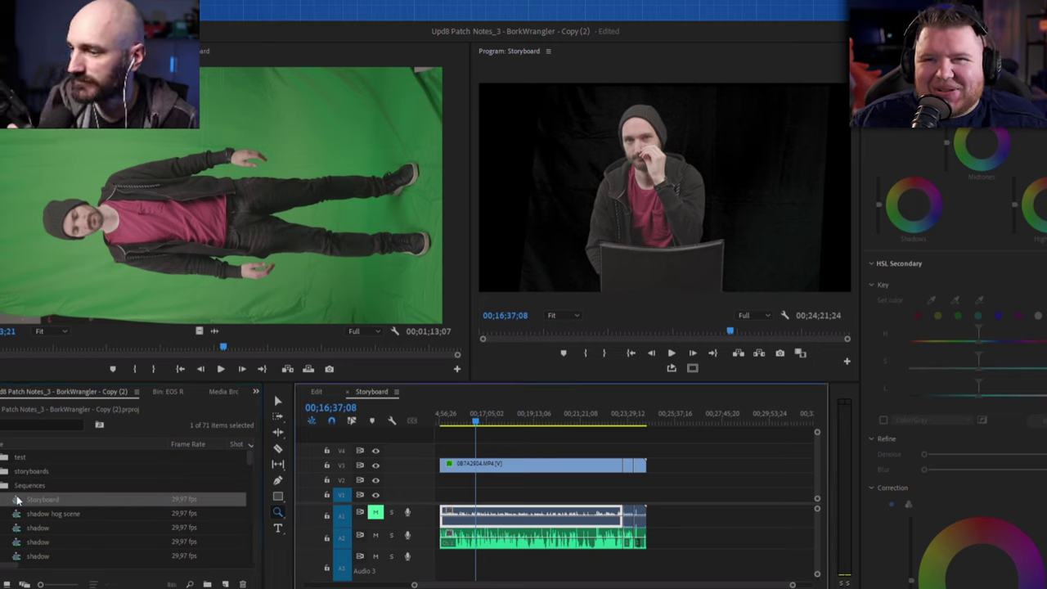
pyautogui.moveTo(494, 423)
pyautogui.mouseDown()
pyautogui.moveTo(527, 420)
pyautogui.moveTo(507, 420)
pyautogui.mouseUp()
pyautogui.press('-')
pyautogui.press('-')
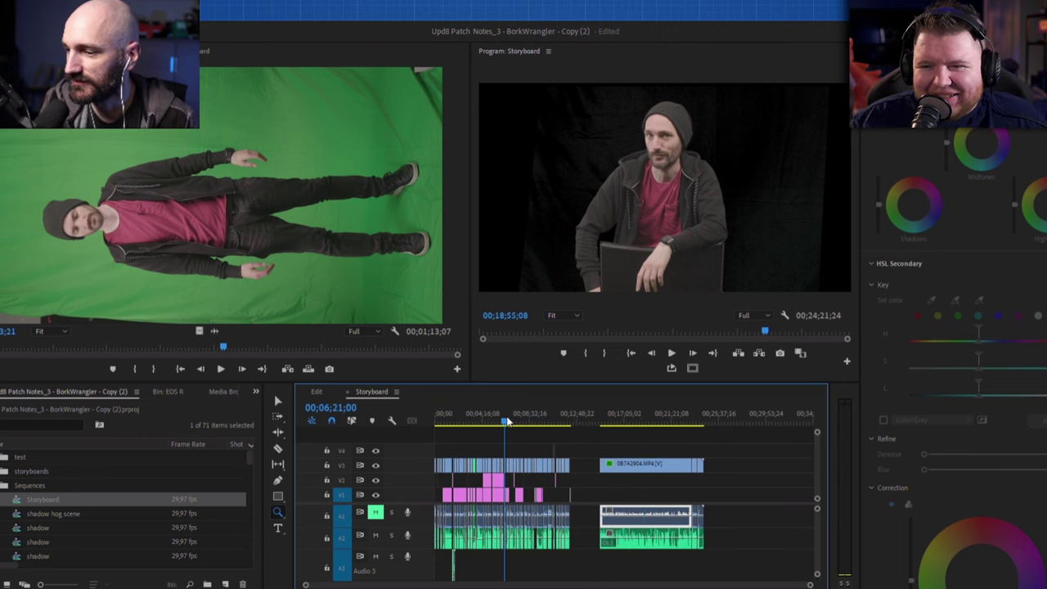
# Zoom the timeline in two steps around the playhead, then back out one step
pyautogui.press('=')
pyautogui.press('=')
pyautogui.press('=')
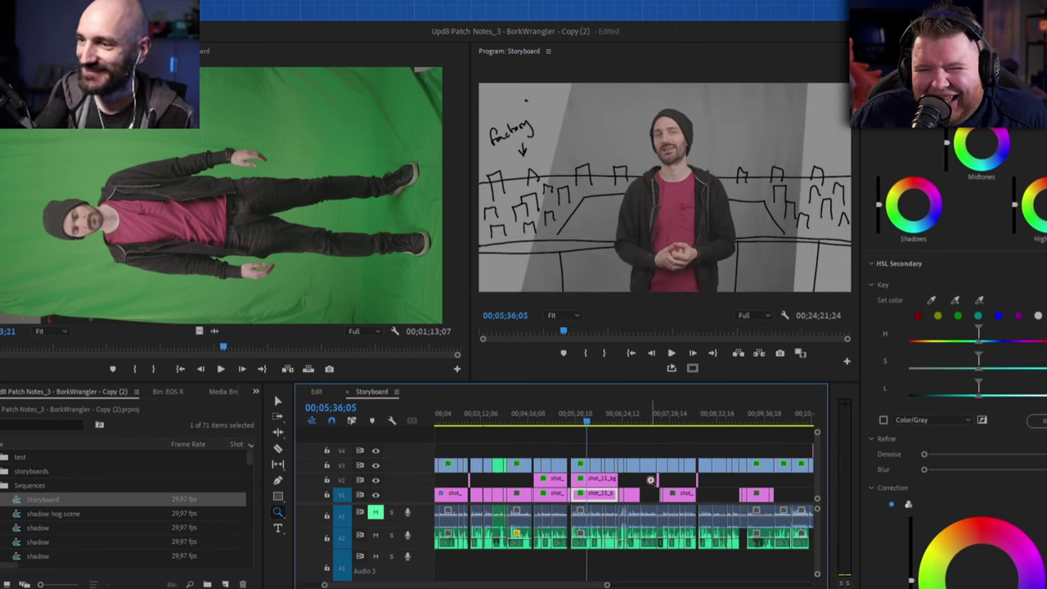
pyautogui.press('=')
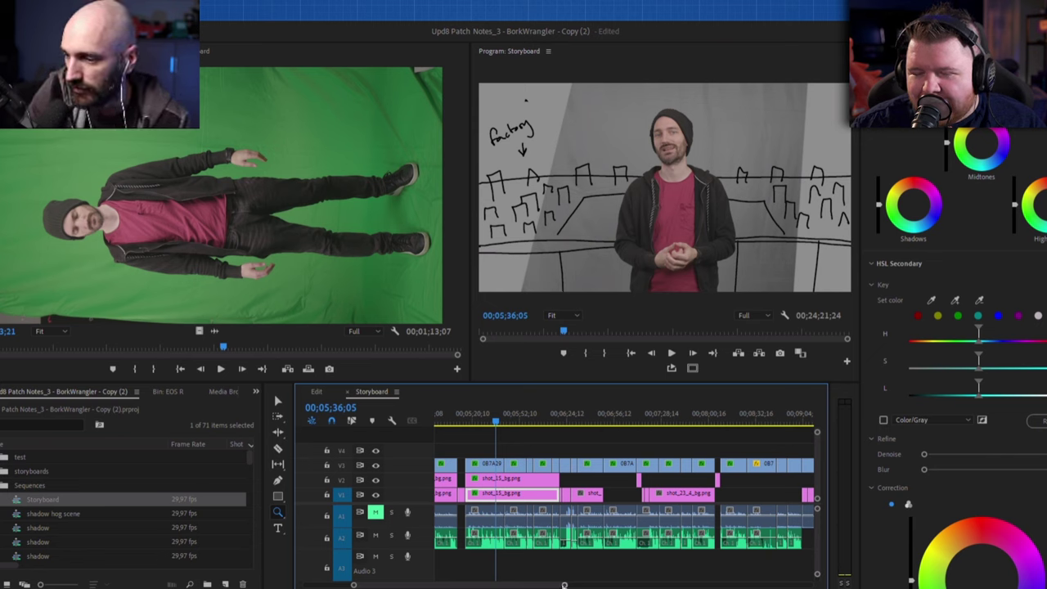
pyautogui.press('-')
pyautogui.press('-')
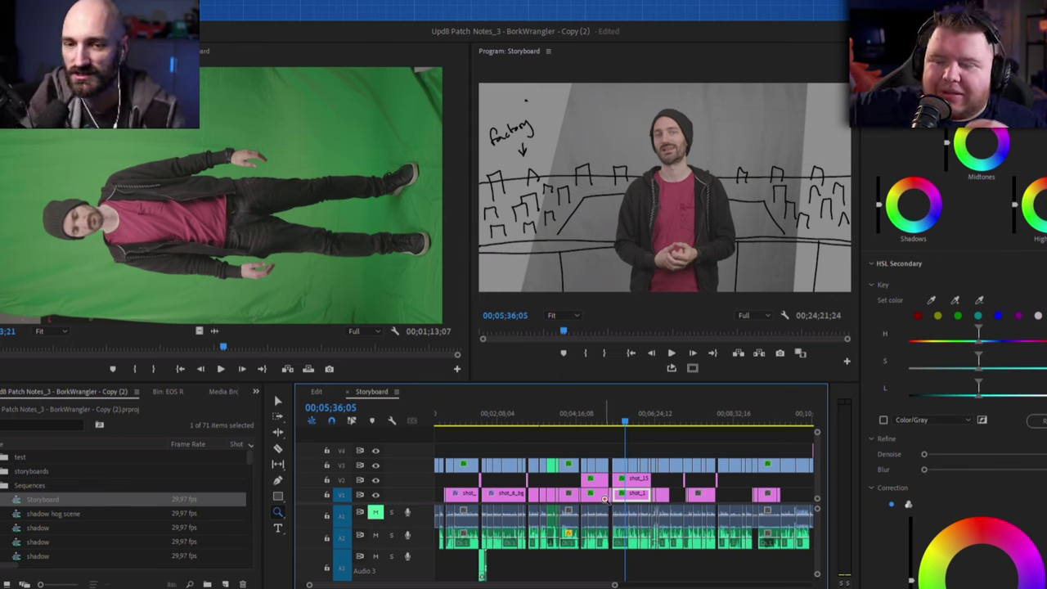
# Scrub to around 4:57, play the storyboard composites and widen the Program monitor
pyautogui.click(590, 417)
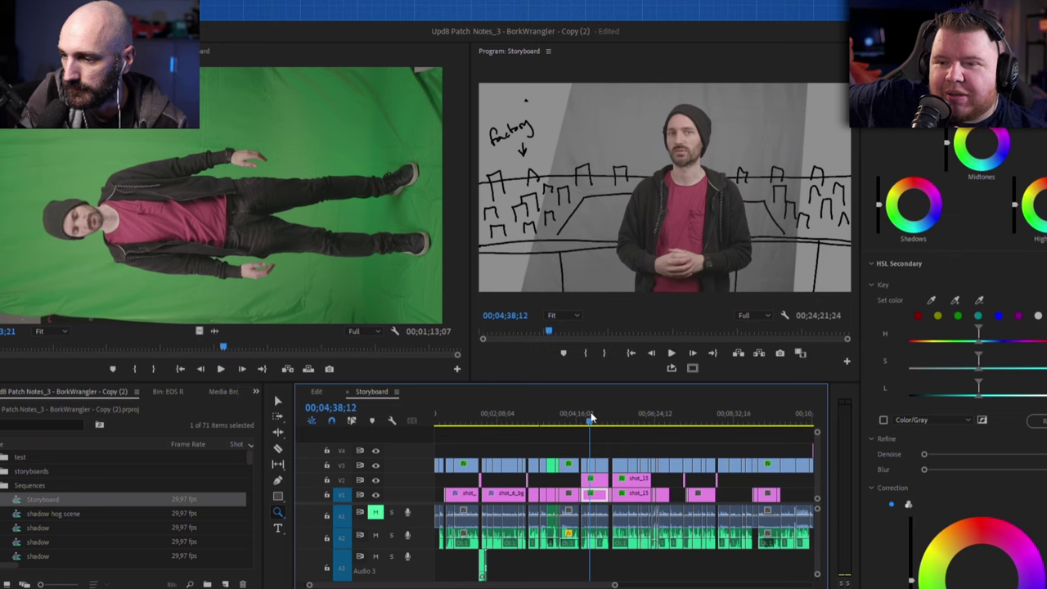
pyautogui.moveTo(591, 417)
pyautogui.mouseDown()
pyautogui.moveTo(606, 413)
pyautogui.moveTo(550, 415)
pyautogui.mouseUp()
pyautogui.press('space')
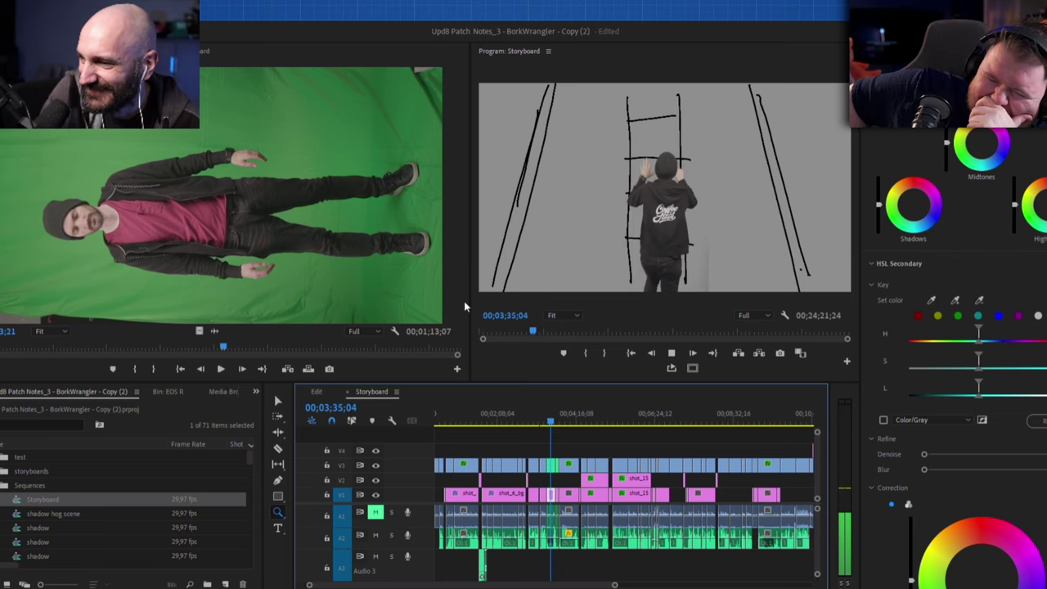
pyautogui.moveTo(471, 306); pyautogui.dragTo(274, 306)
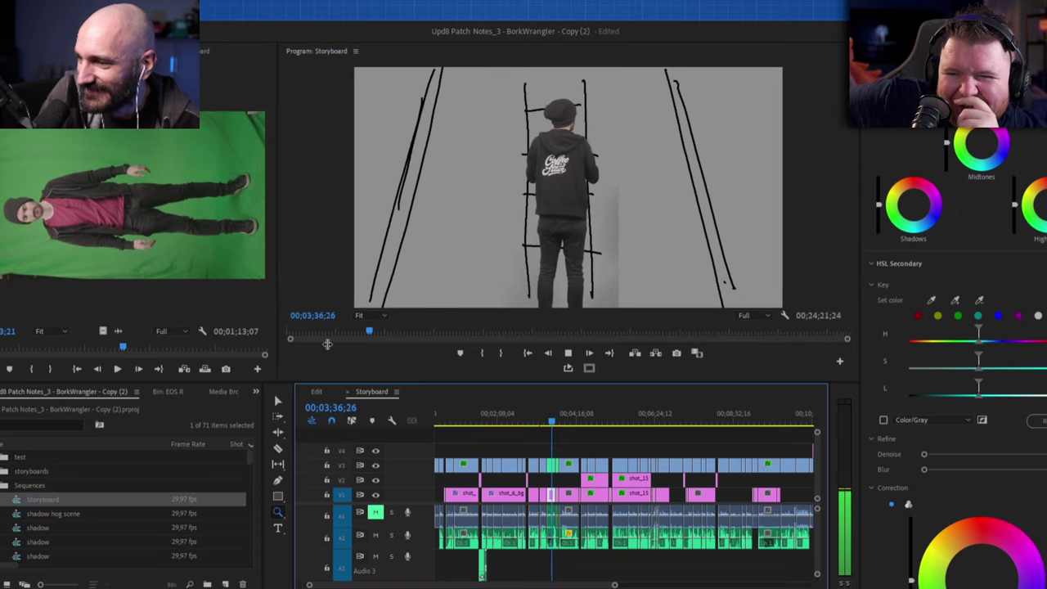
# Make the Program monitor taller, stop at 3:07, and scrub to the spotlight shot
pyautogui.moveTo(468, 381); pyautogui.dragTo(469, 444)
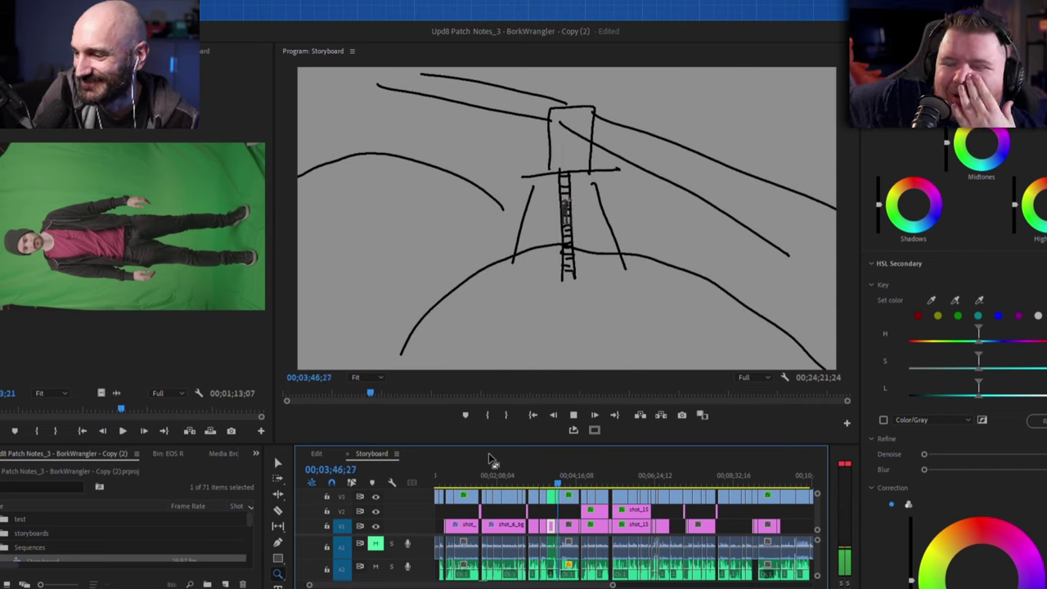
pyautogui.click(535, 474)
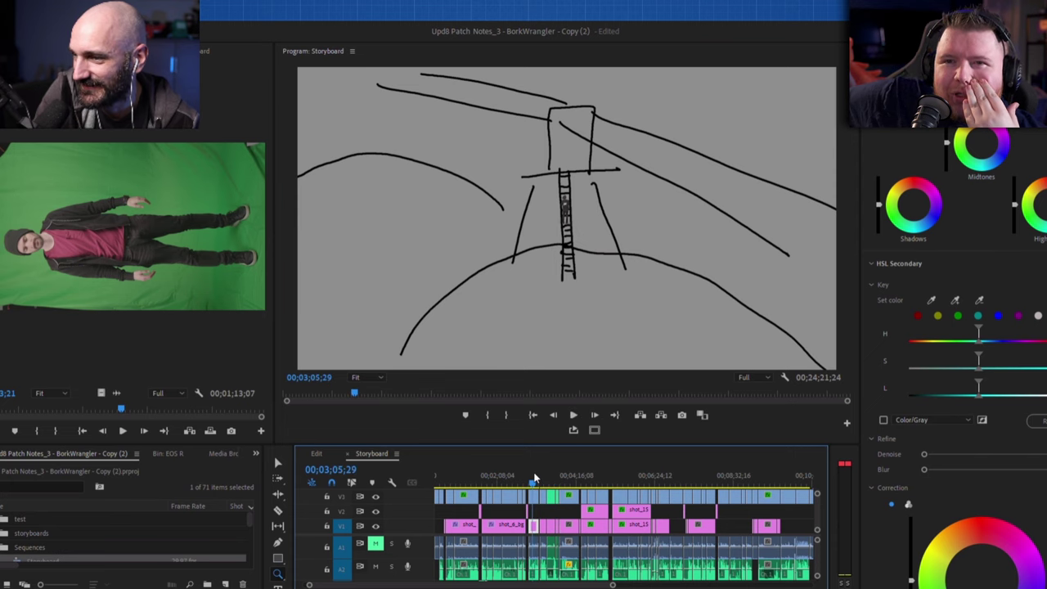
pyautogui.moveTo(535, 478)
pyautogui.mouseDown()
pyautogui.moveTo(517, 481)
pyautogui.moveTo(530, 484)
pyautogui.mouseUp()
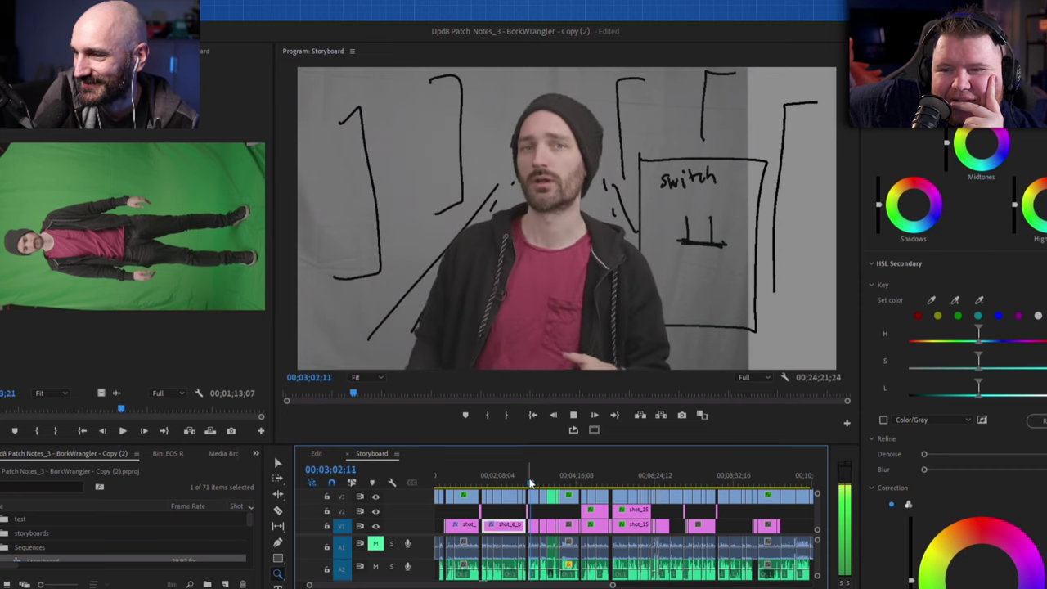
# Move back past the seated presenter shot to around 1:49 and play from there
pyautogui.click(502, 481)
pyautogui.click(501, 479)
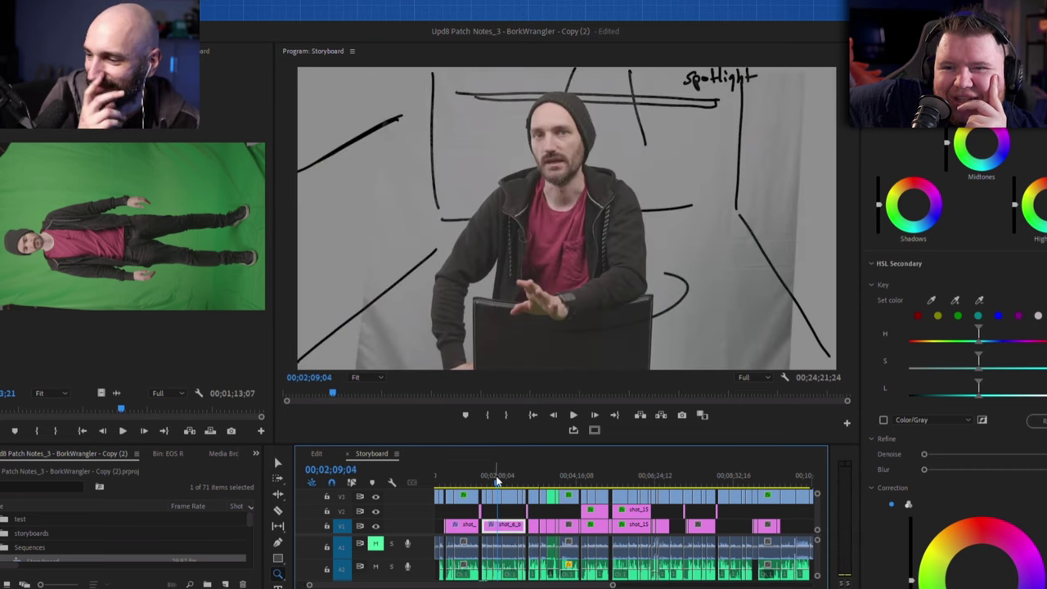
pyautogui.moveTo(498, 481); pyautogui.dragTo(684, 488)
pyautogui.press('space')
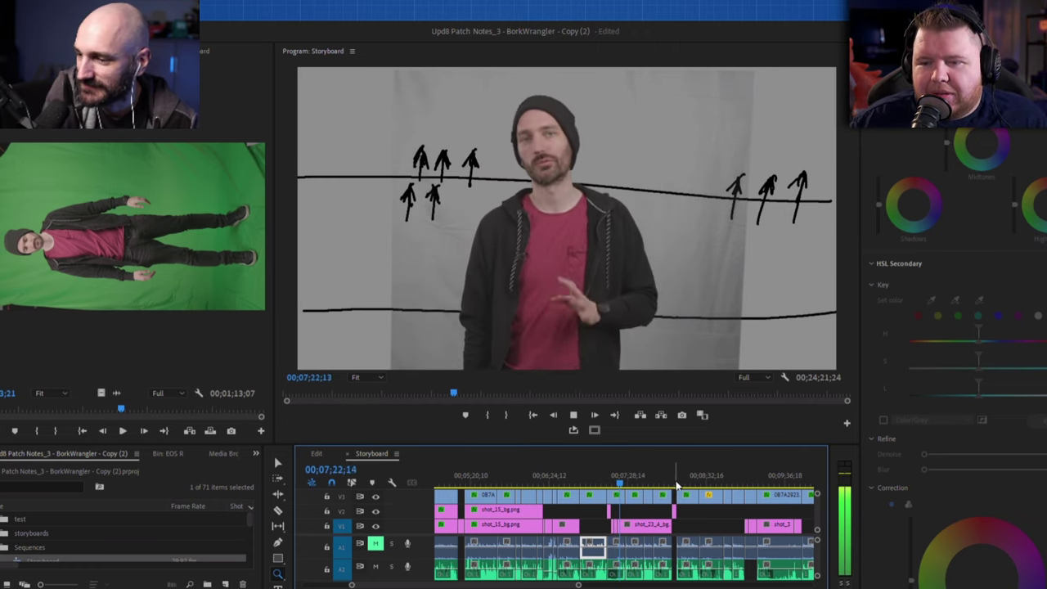
# Stop at 6:38, replay from the falling sketch, and select the short V1 clip
pyautogui.click(571, 484)
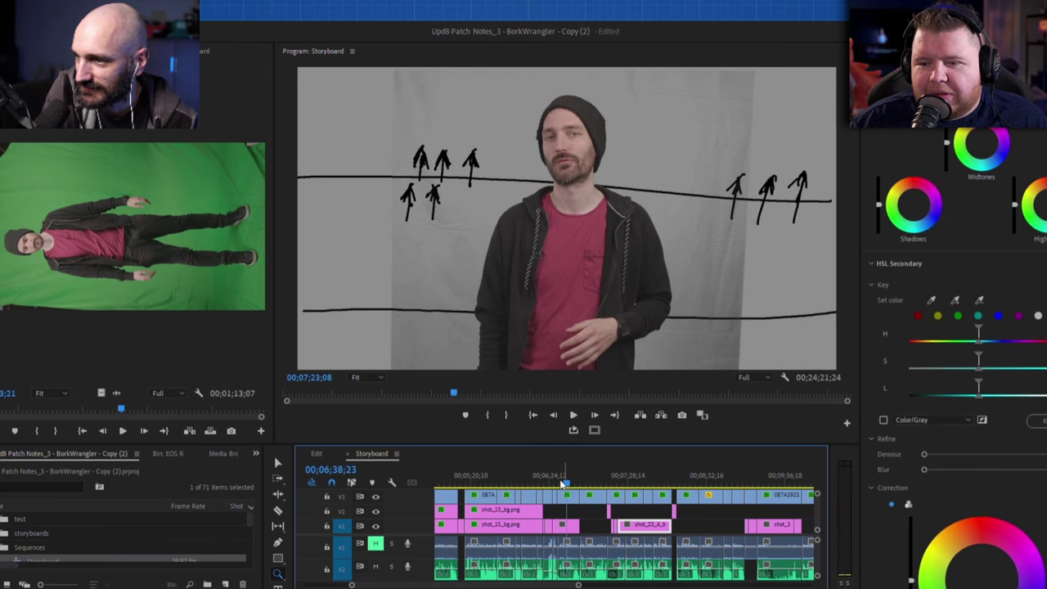
pyautogui.moveTo(563, 484); pyautogui.dragTo(538, 484)
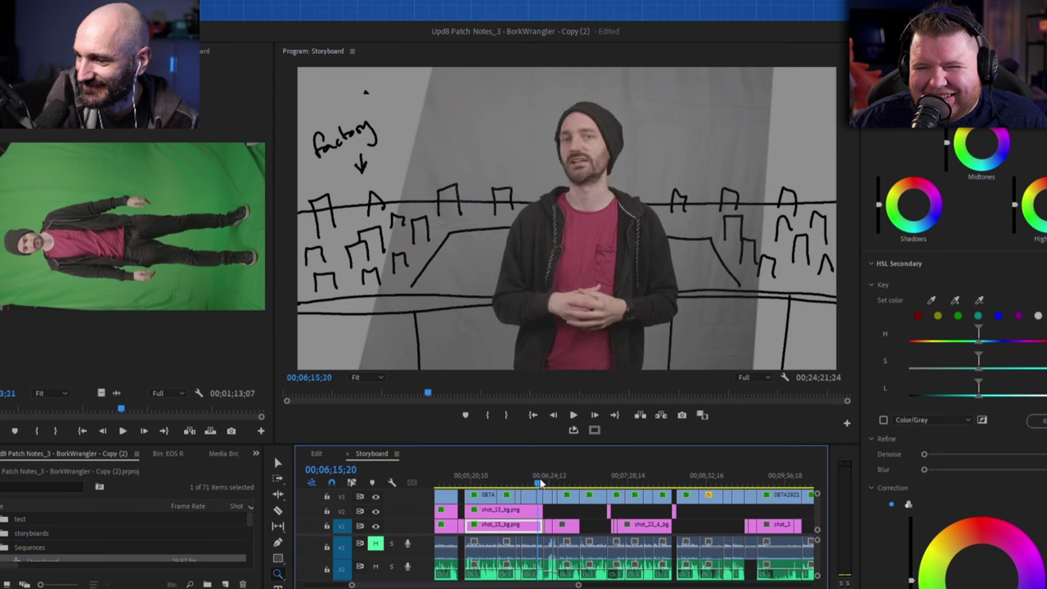
pyautogui.press('space')
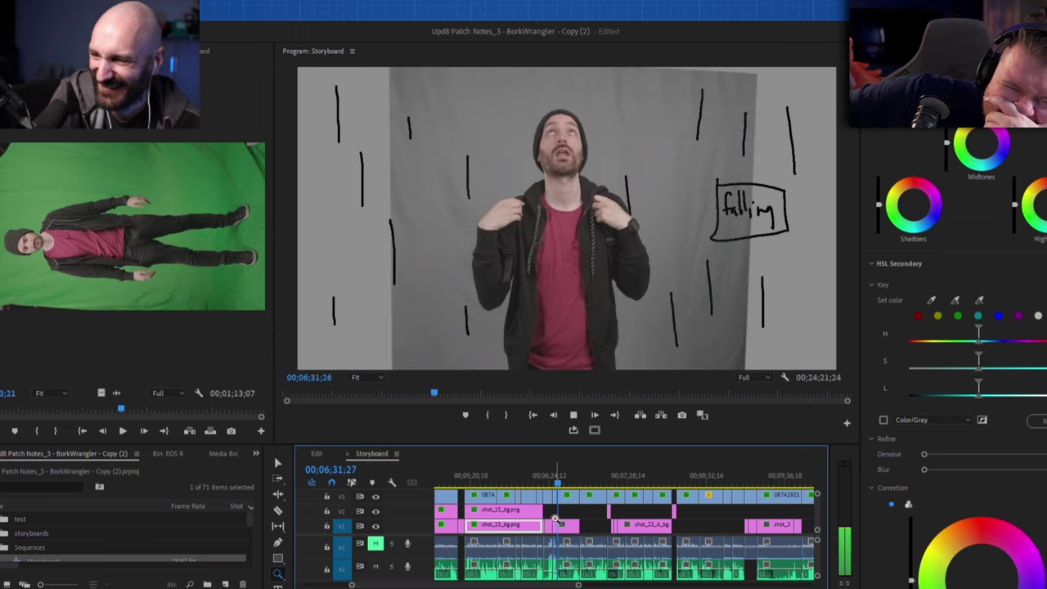
pyautogui.click(558, 523)
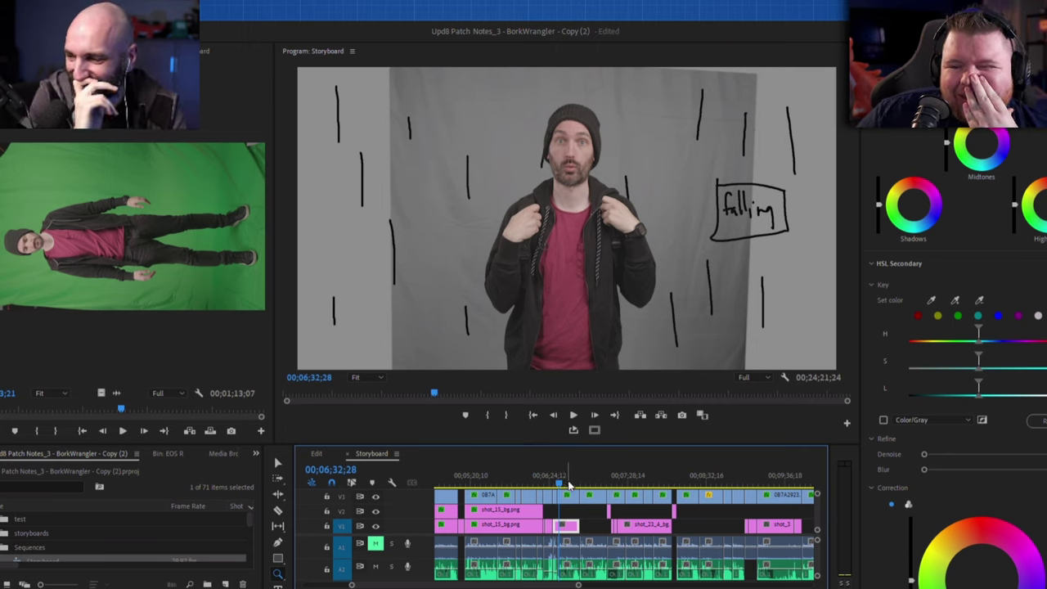
# Jump from 6:39 through 7:15 and the titan forest title card to the keyed actor, then play
pyautogui.click(571, 484)
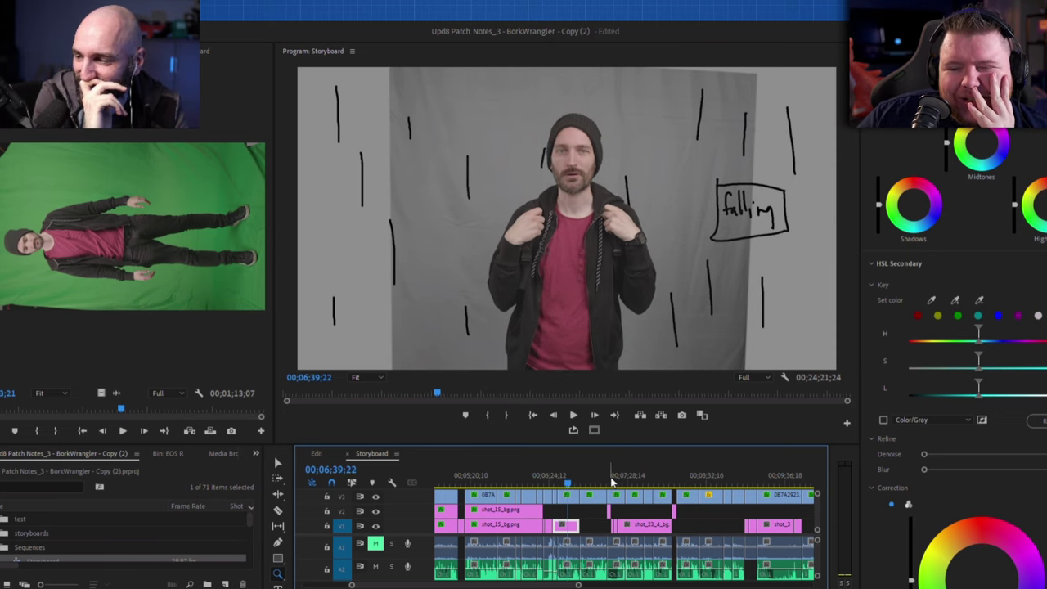
pyautogui.click(612, 483)
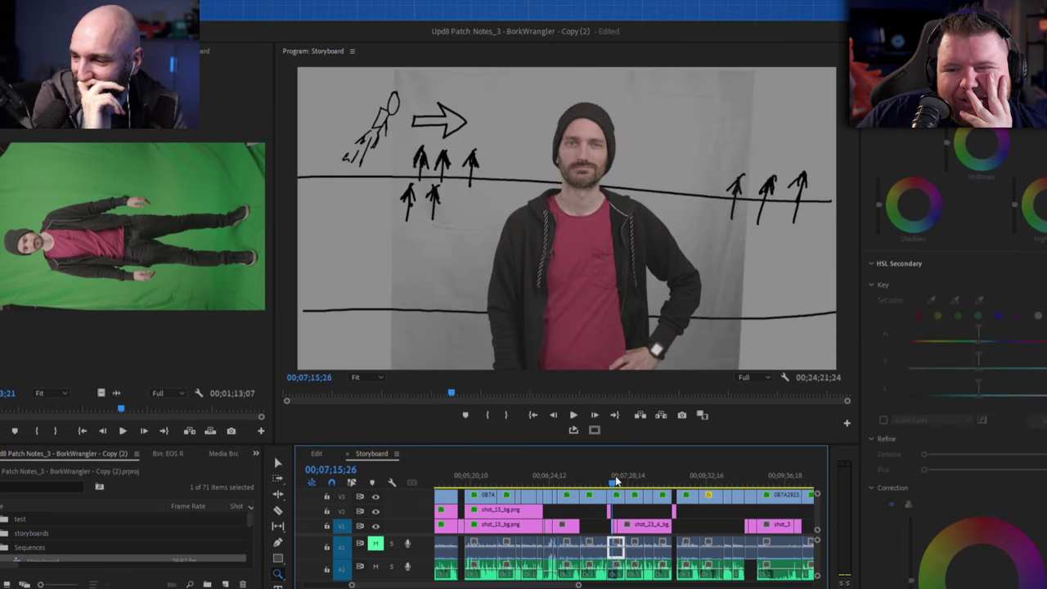
pyautogui.click(660, 476)
pyautogui.click(676, 477)
pyautogui.click(722, 476)
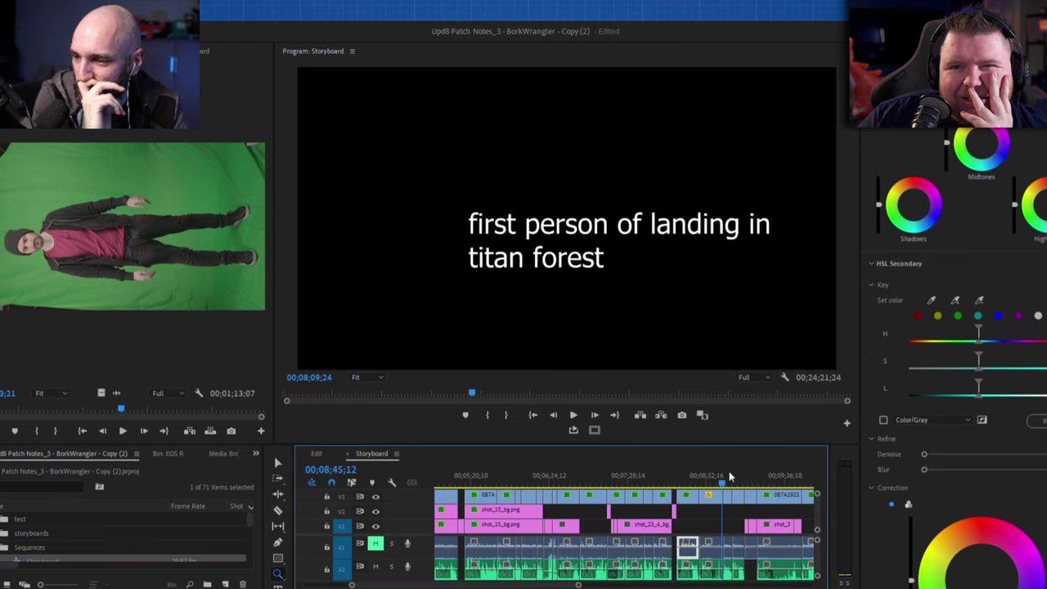
pyautogui.click(747, 477)
pyautogui.click(752, 477)
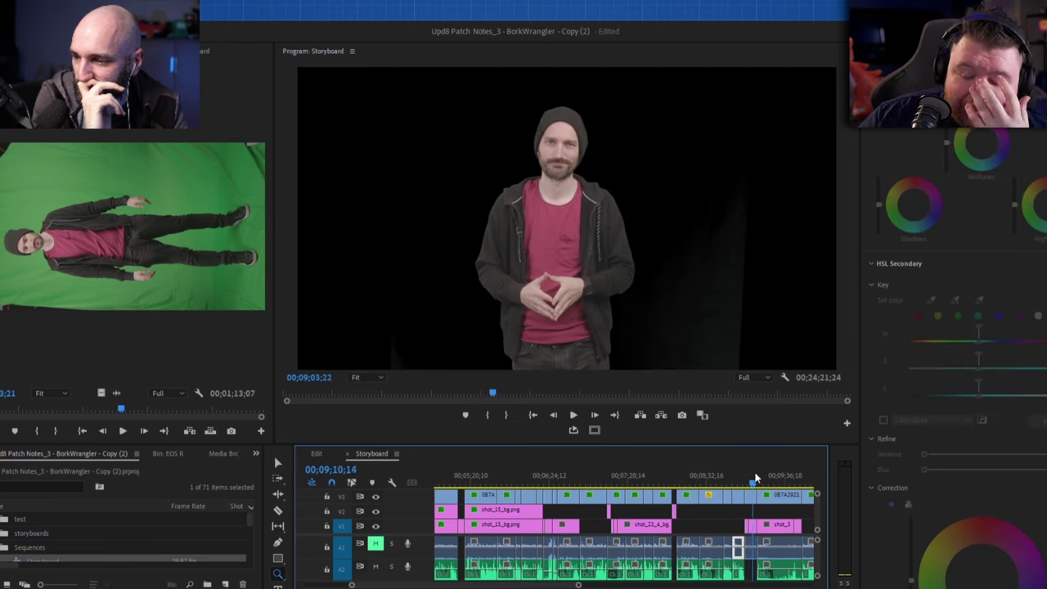
pyautogui.click(752, 478)
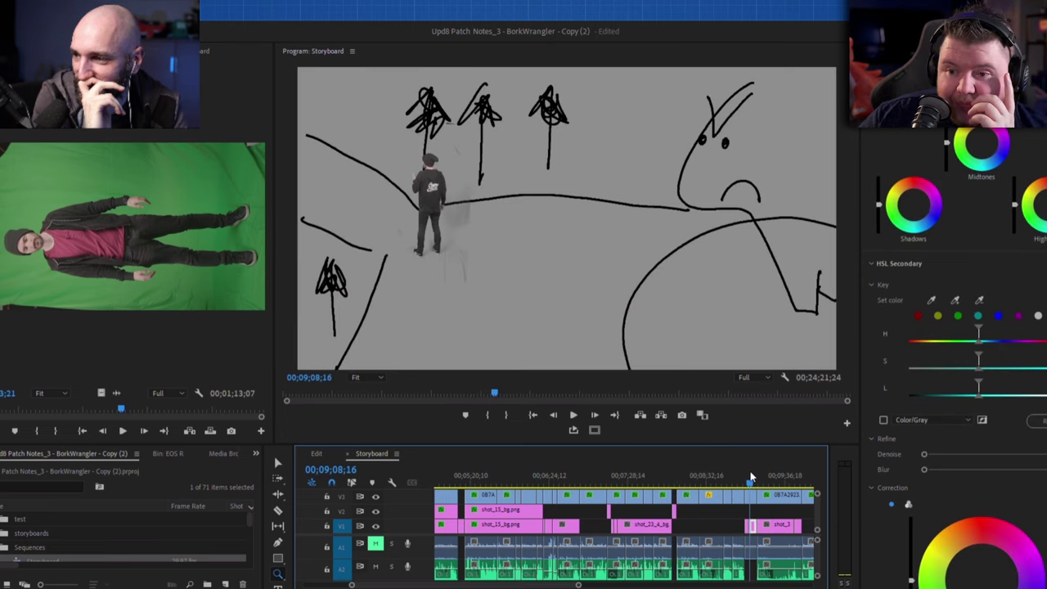
pyautogui.click(749, 477)
pyautogui.click(744, 477)
pyautogui.press('space')
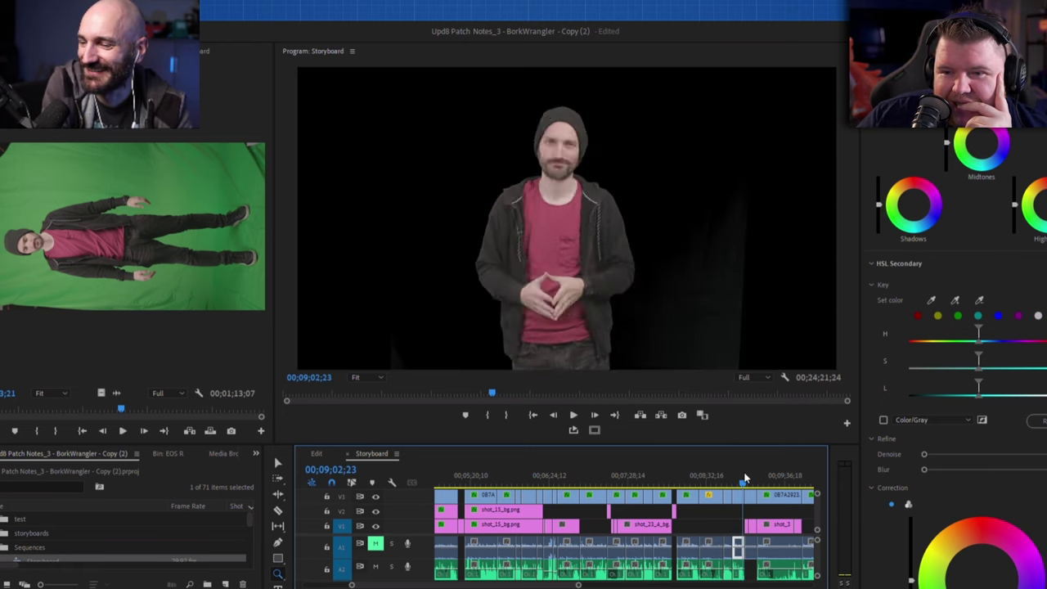
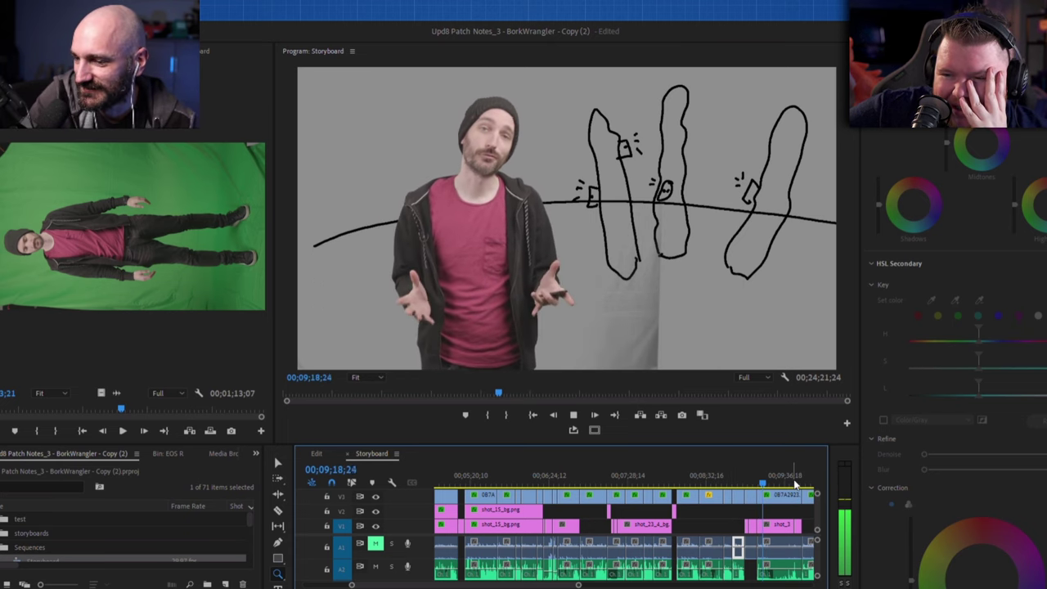
# Play and scrub through the final shots of the Storyboard sequence
pyautogui.click(794, 484)
pyautogui.press('space')
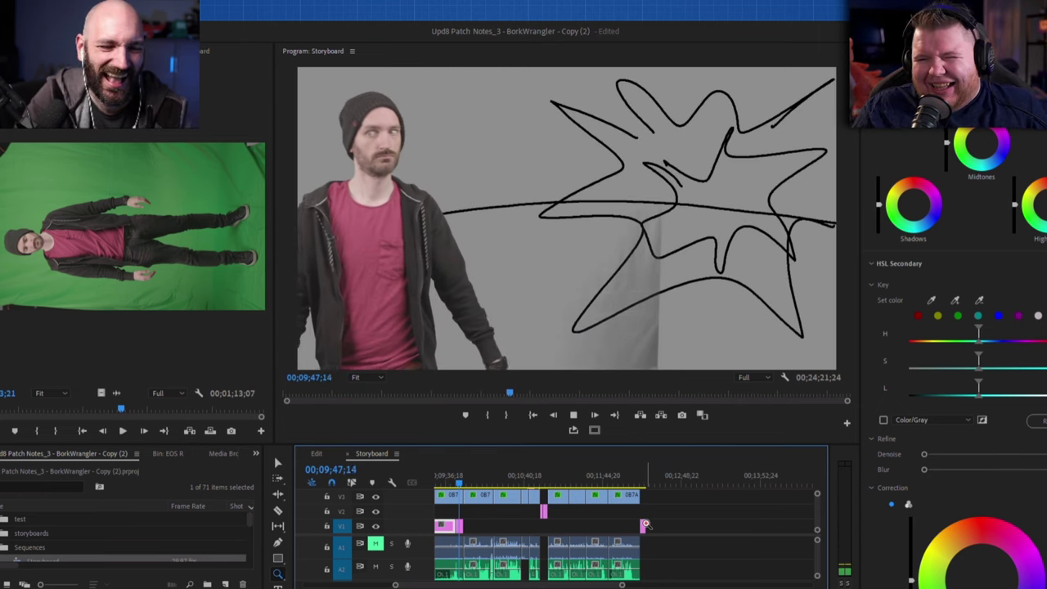
pyautogui.press('space')
pyautogui.moveTo(515, 481)
pyautogui.mouseDown()
pyautogui.moveTo(644, 489)
pyautogui.moveTo(459, 481)
pyautogui.mouseUp()
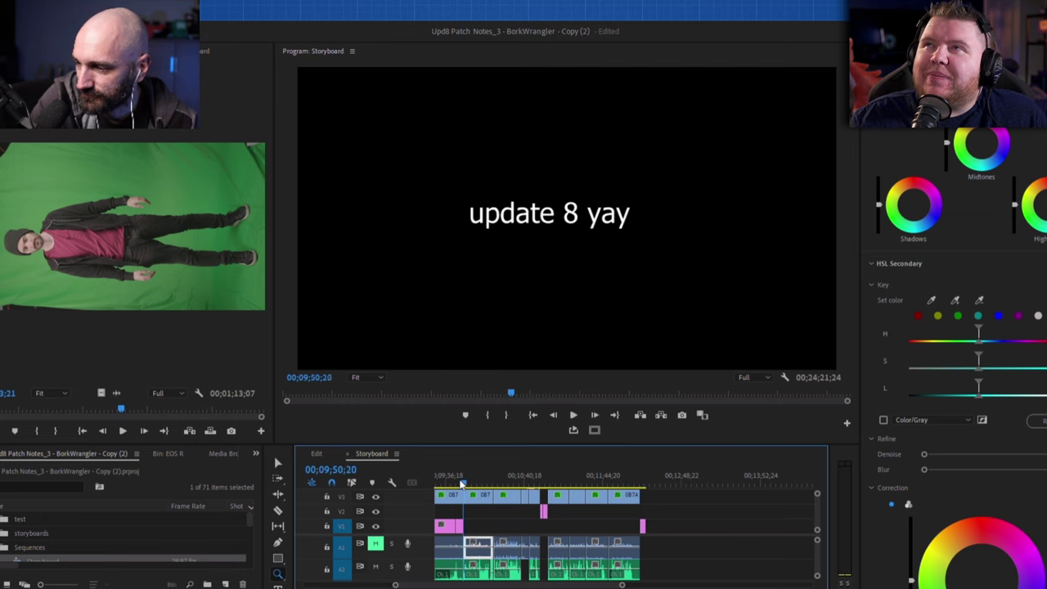
pyautogui.hscroll(-5, 621, 585)
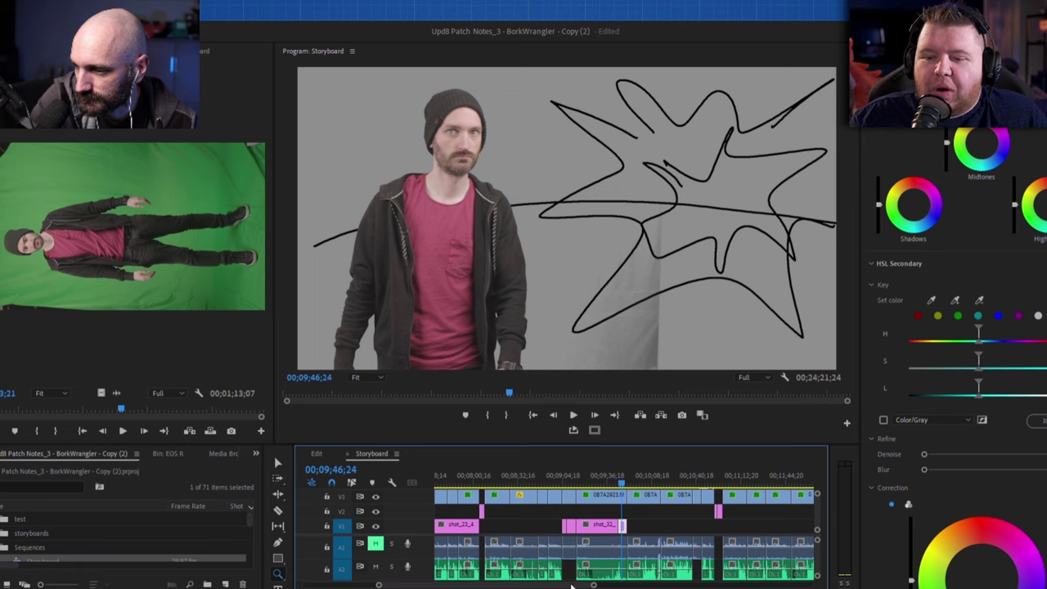
pyautogui.moveTo(571, 586); pyautogui.dragTo(567, 586)
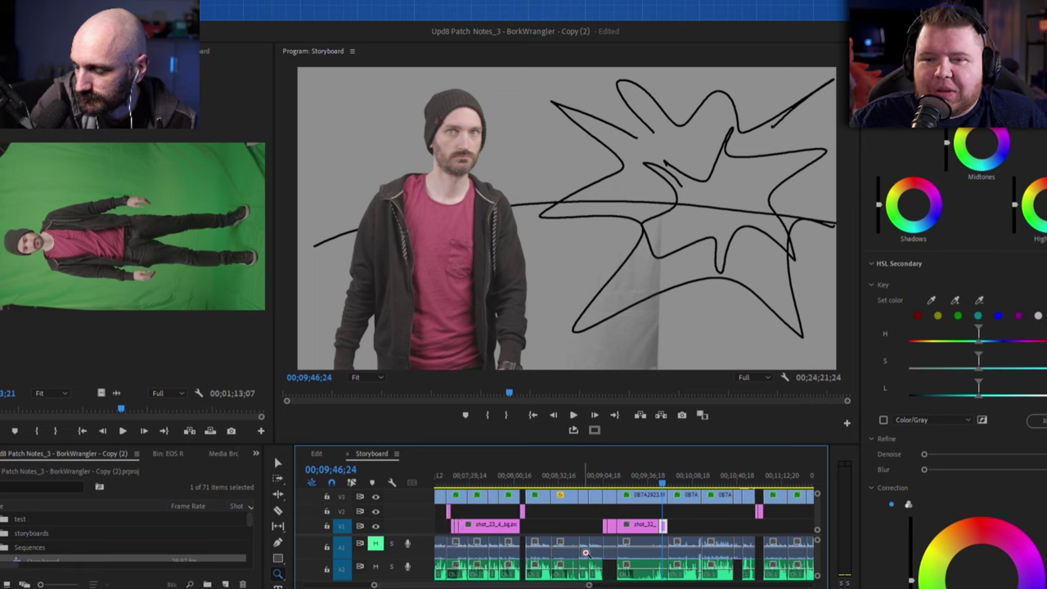
# Scrub through the earlier presenter storyboard shot, then switch to the Edit sequence
pyautogui.click(639, 477)
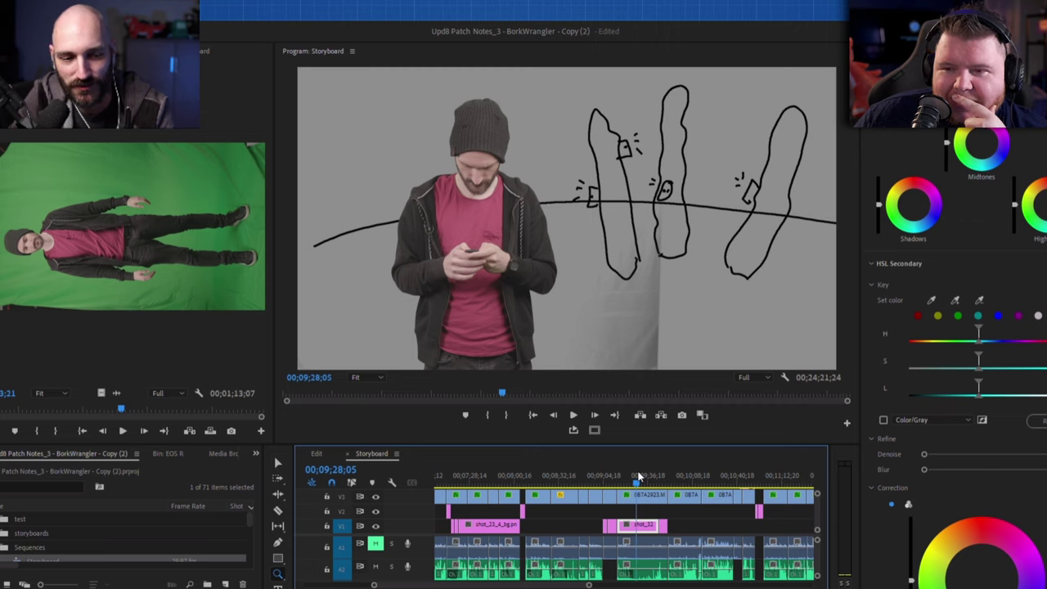
pyautogui.click(644, 485)
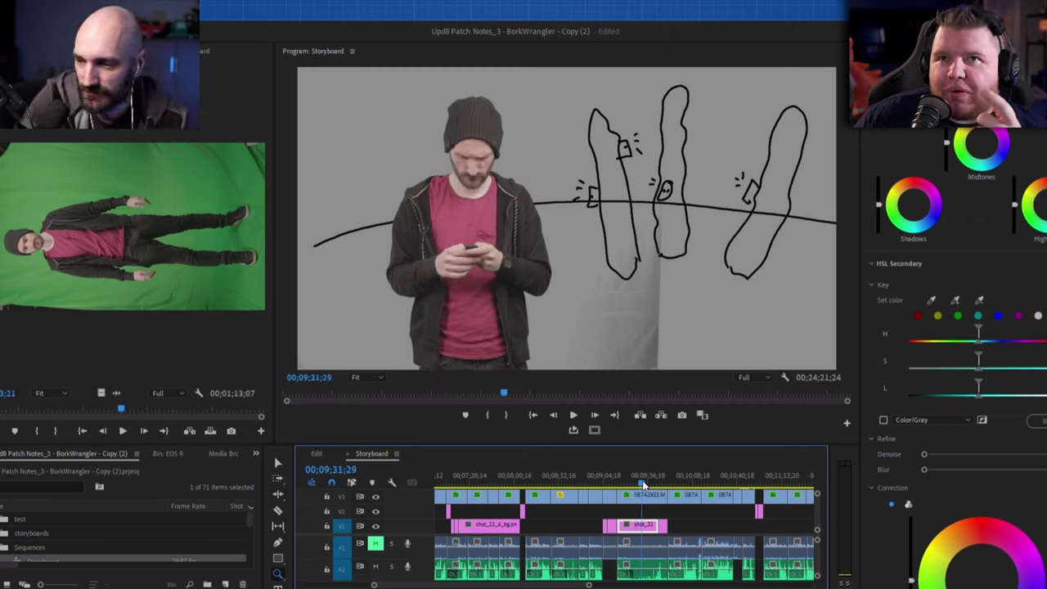
pyautogui.moveTo(644, 484)
pyautogui.mouseDown()
pyautogui.moveTo(657, 485)
pyautogui.moveTo(647, 483)
pyautogui.mouseUp()
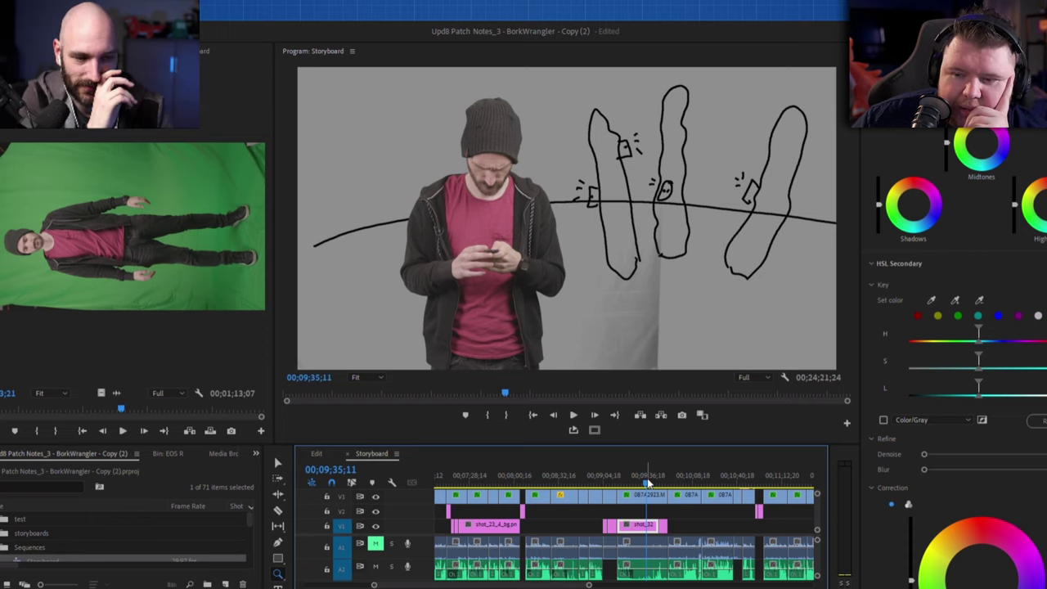
pyautogui.click(626, 478)
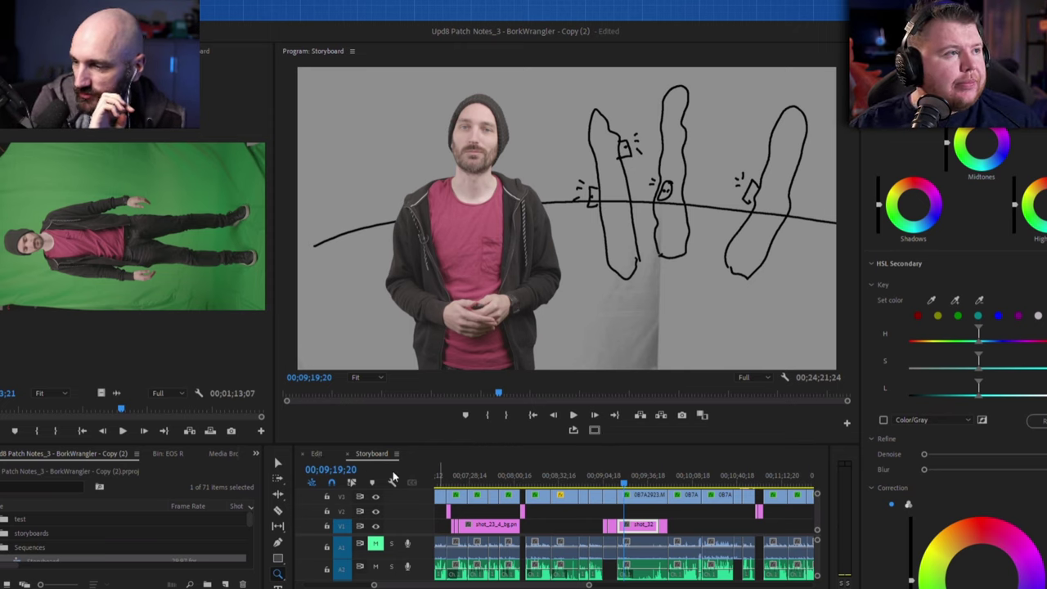
pyautogui.hotkey('shift', '.')
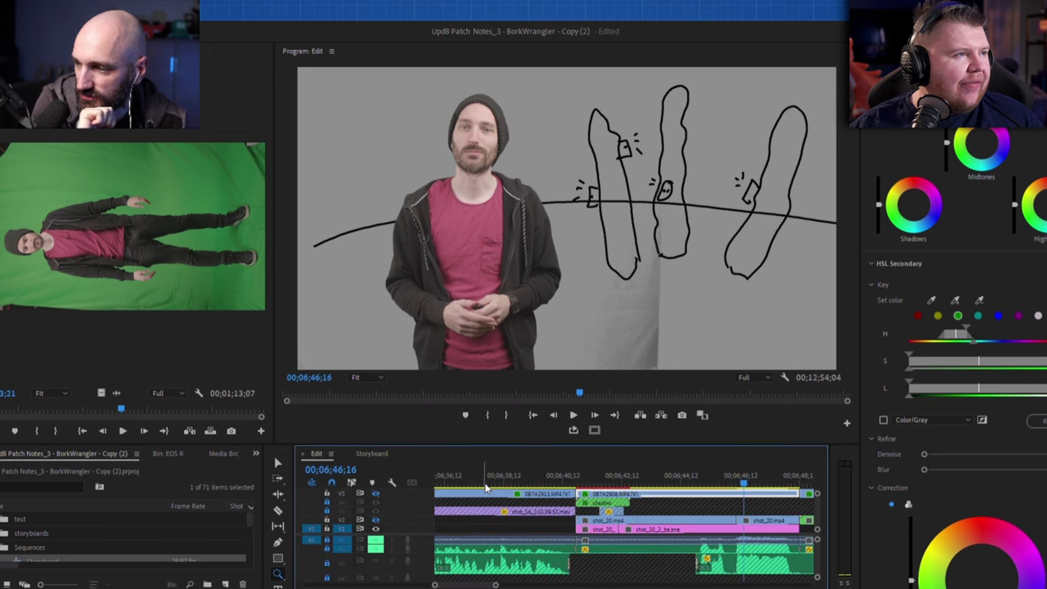
# Hide the sketch storyboard track and play the presenter clip over the rooftop footage
pyautogui.click(630, 483)
pyautogui.moveTo(633, 482); pyautogui.dragTo(636, 483)
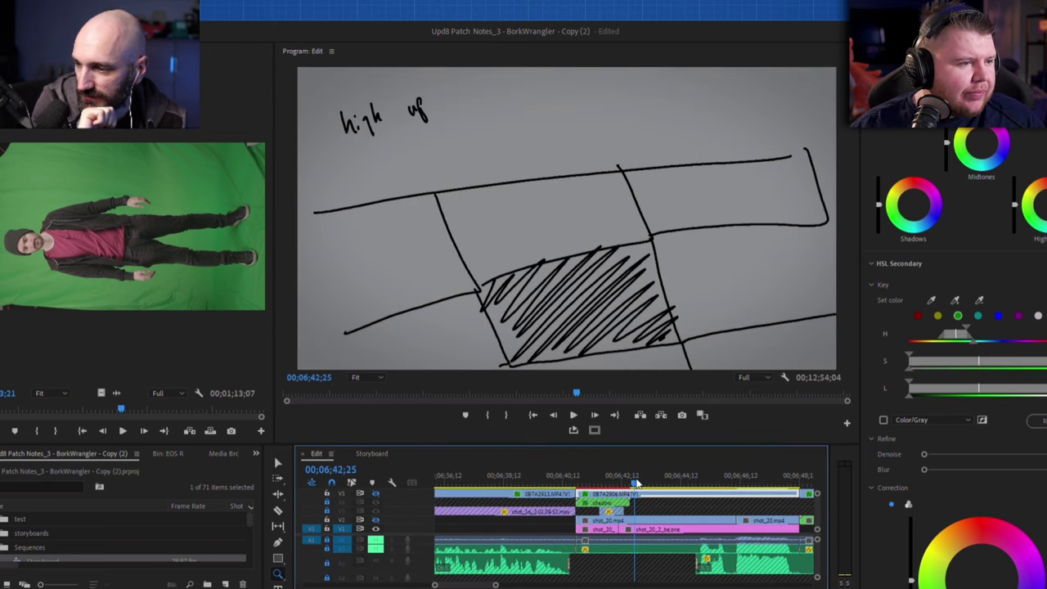
pyautogui.click(375, 528)
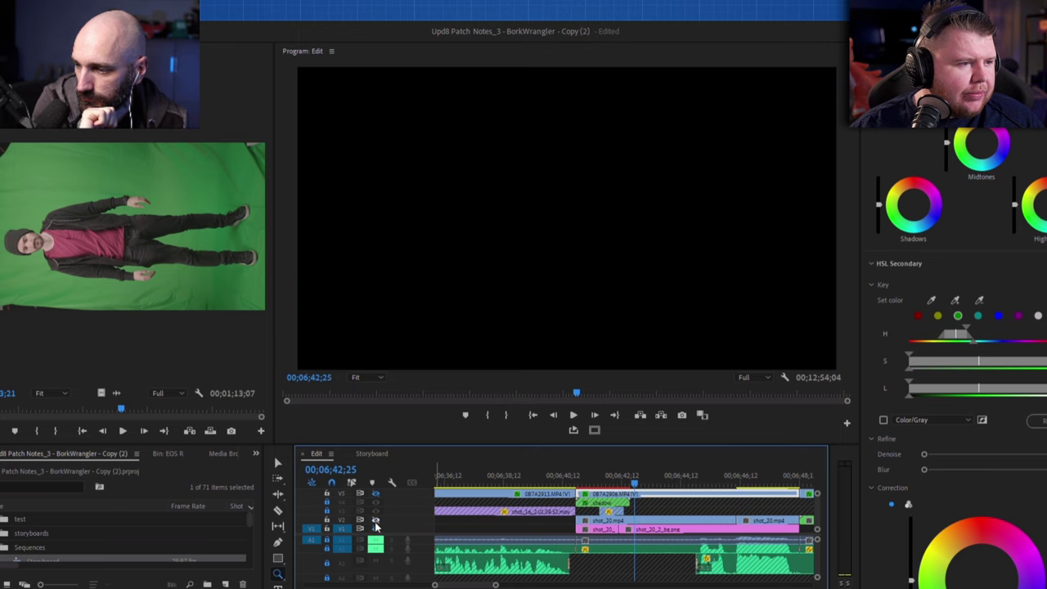
pyautogui.click(759, 481)
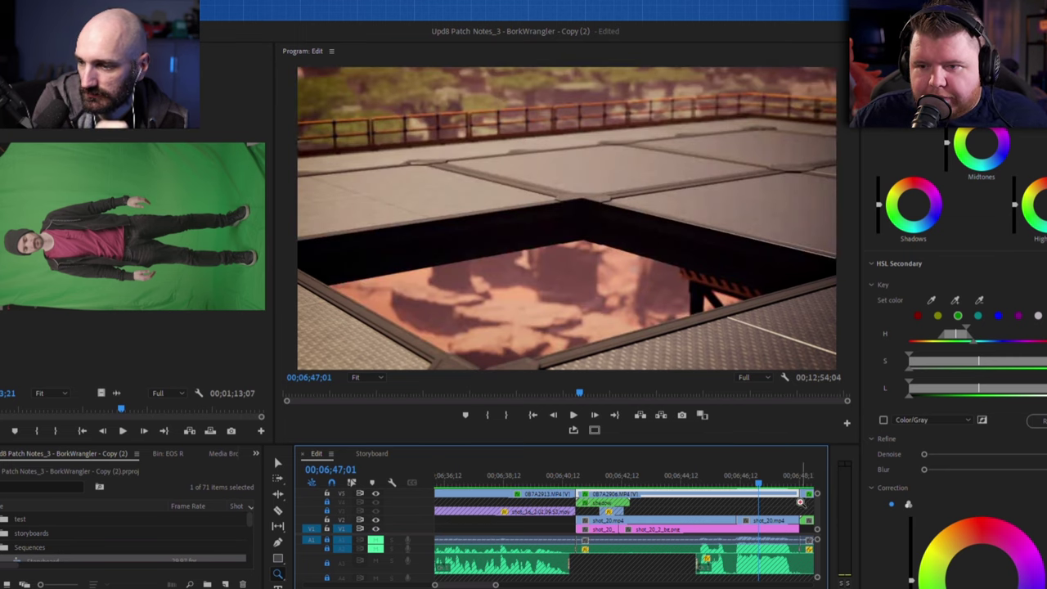
pyautogui.moveTo(784, 482); pyautogui.dragTo(806, 487)
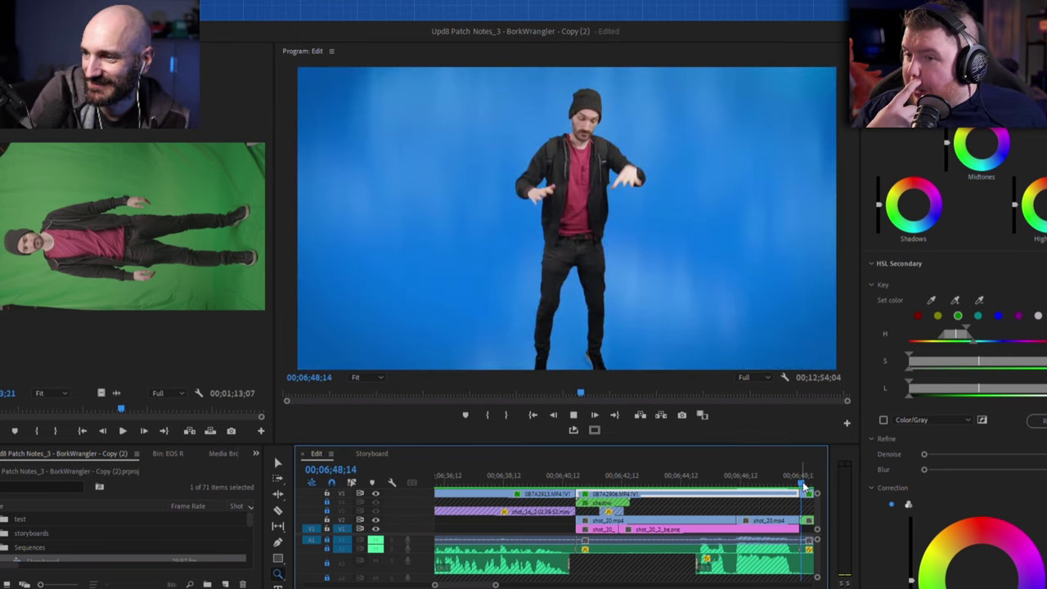
pyautogui.press('space')
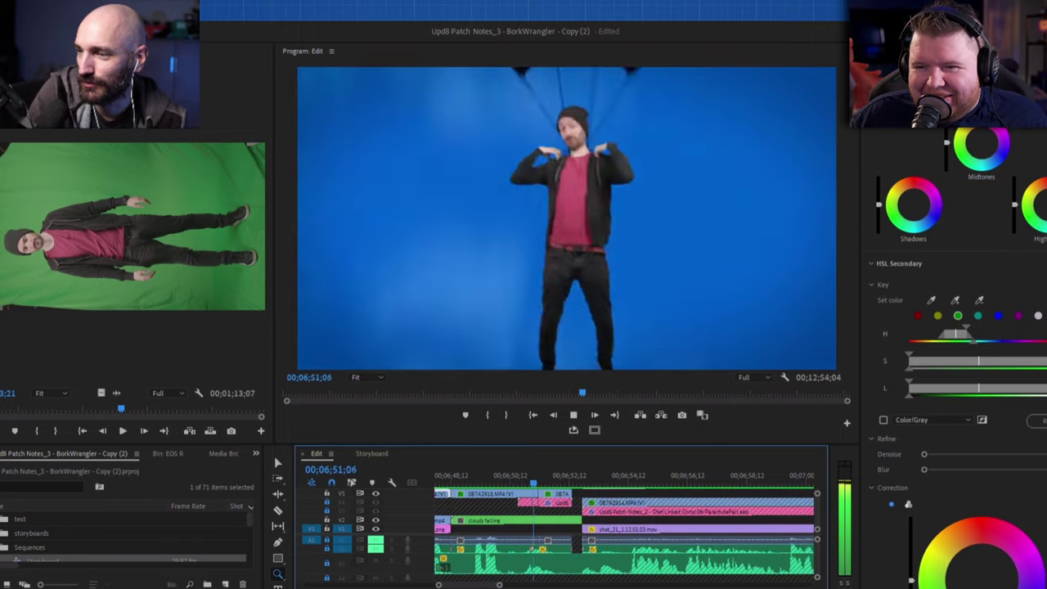
# Replay the presenter's jump, then scrub back through the dance
pyautogui.press('space')
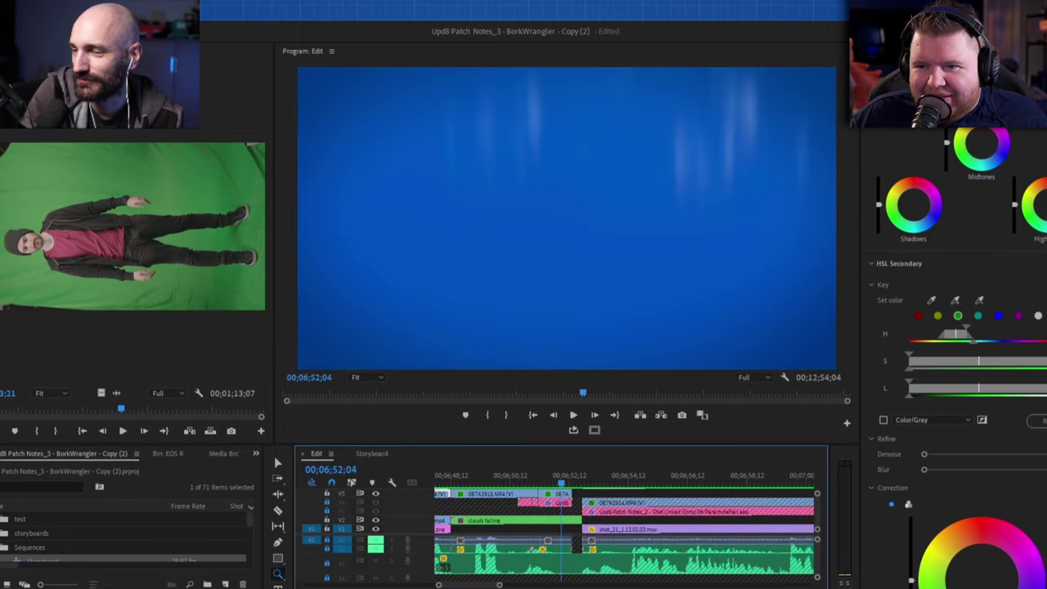
pyautogui.moveTo(557, 479); pyautogui.dragTo(535, 483)
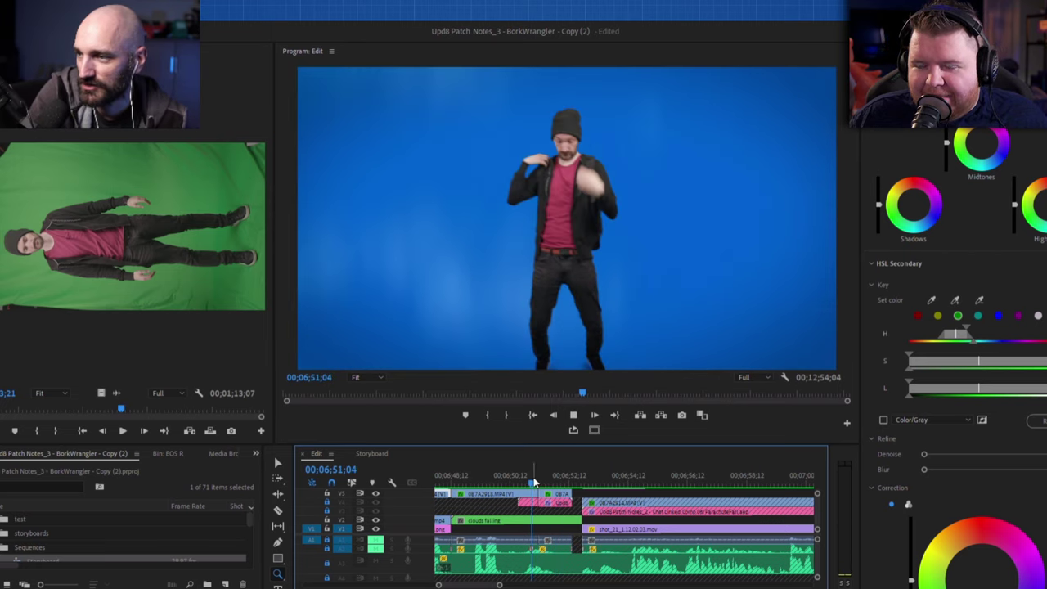
pyautogui.press('space')
pyautogui.click(534, 483)
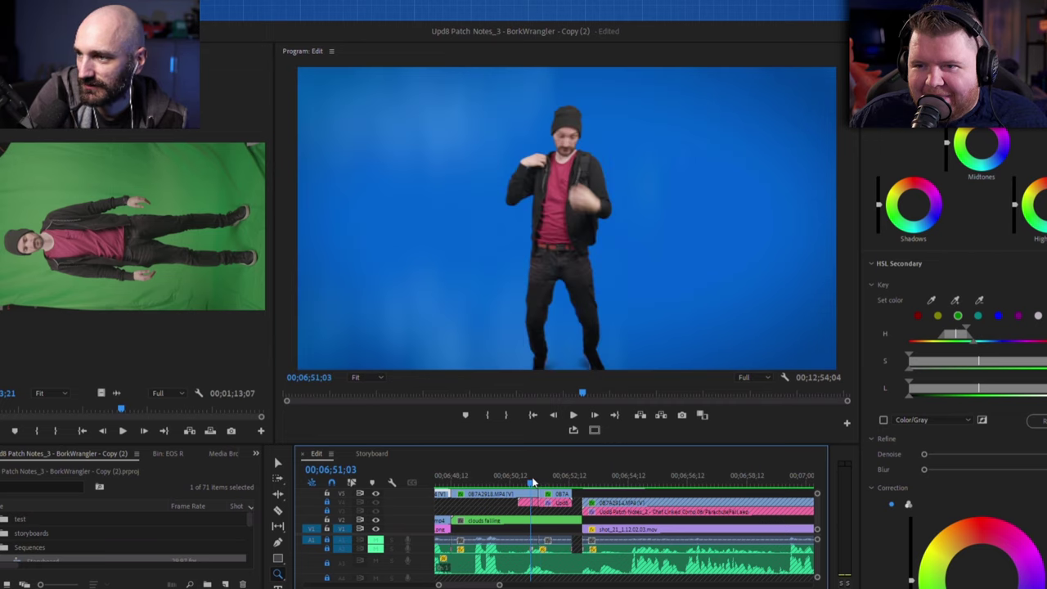
pyautogui.press('space')
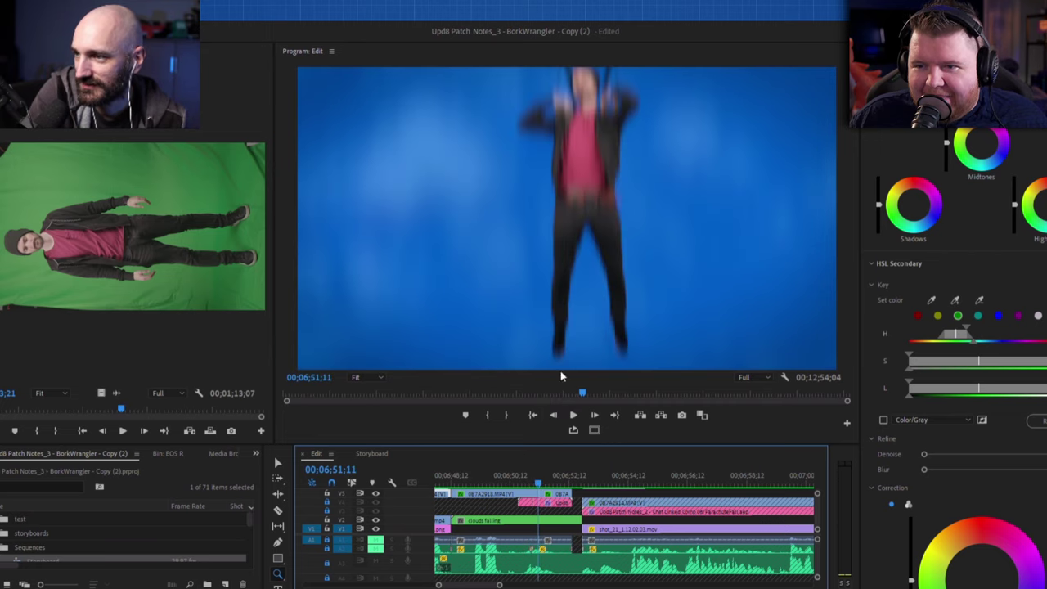
pyautogui.click(524, 475)
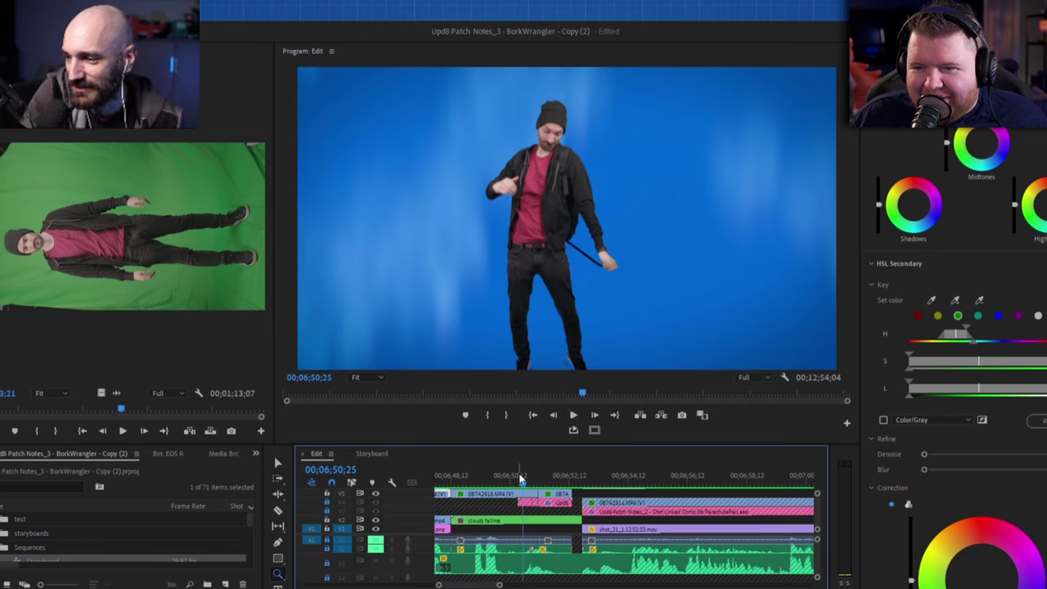
pyautogui.moveTo(520, 479)
pyautogui.mouseDown()
pyautogui.moveTo(542, 479)
pyautogui.moveTo(521, 477)
pyautogui.mouseUp()
# Step frame by frame to the parachute pull until the presenter leaves frame
pyautogui.press('Right')
pyautogui.press('Right')
pyautogui.press('Right')
pyautogui.press('Right')
pyautogui.press('Right')
pyautogui.press('Right')
pyautogui.press('Right')
pyautogui.press('Right')
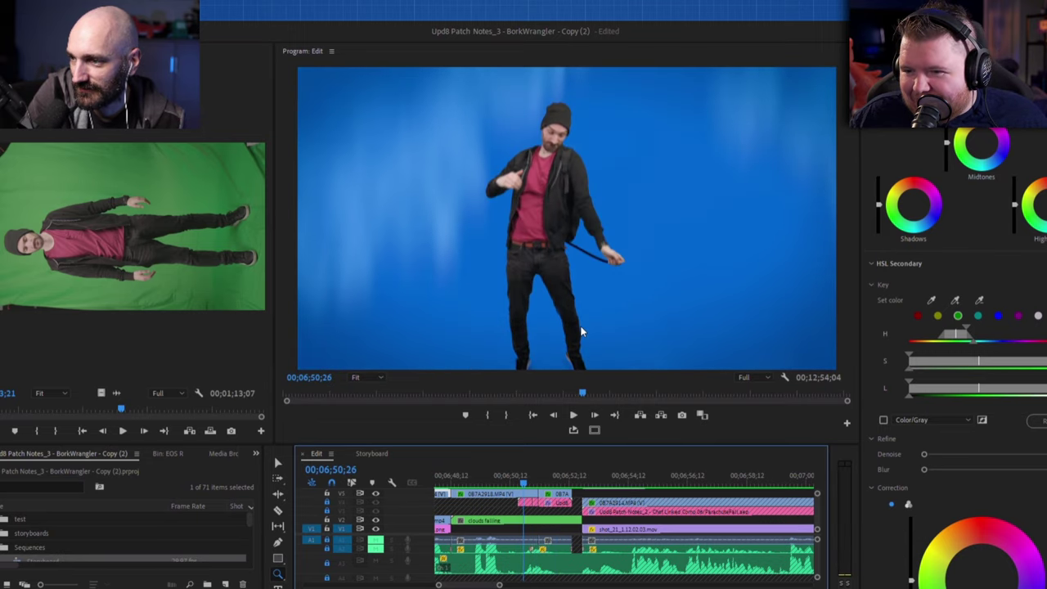
pyautogui.press('Right')
pyautogui.press('Right')
pyautogui.press('Right')
pyautogui.press('Right')
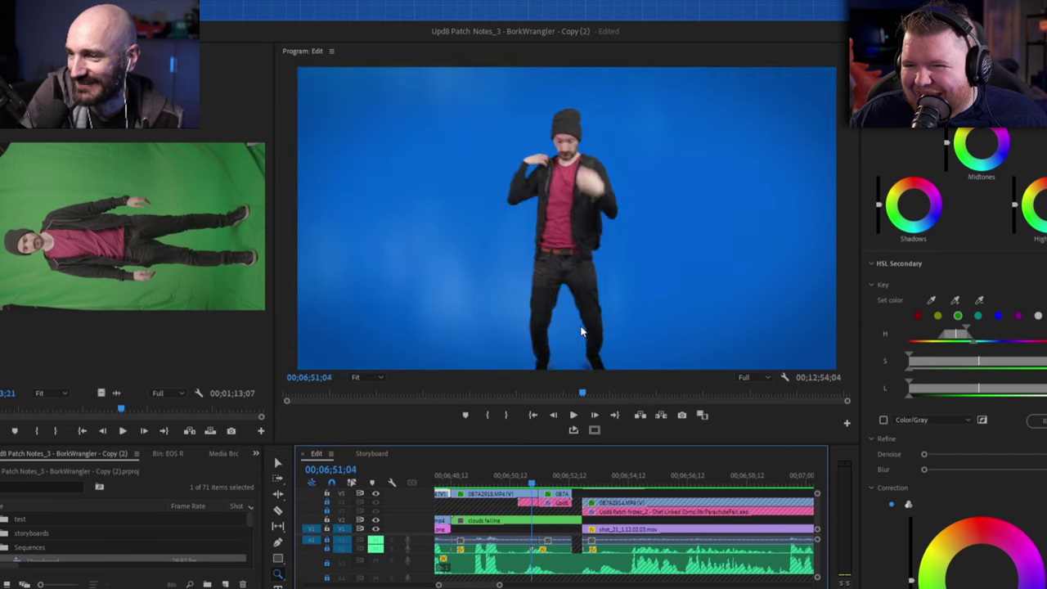
pyautogui.press('Left')
pyautogui.press('Left')
pyautogui.press('Left')
pyautogui.press('Left')
pyautogui.press('Left')
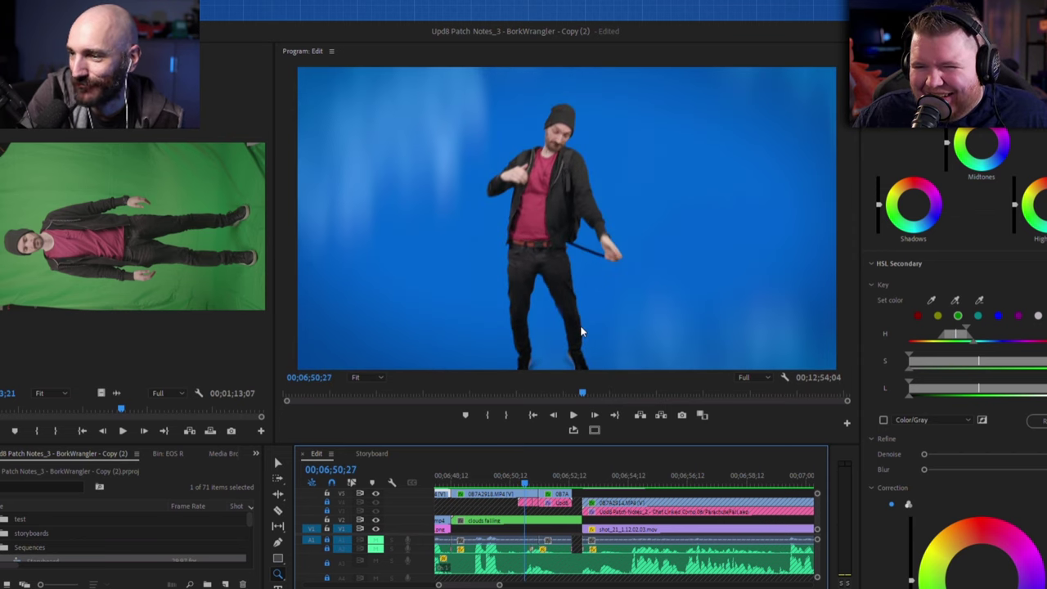
pyautogui.press('Left')
pyautogui.press('Left')
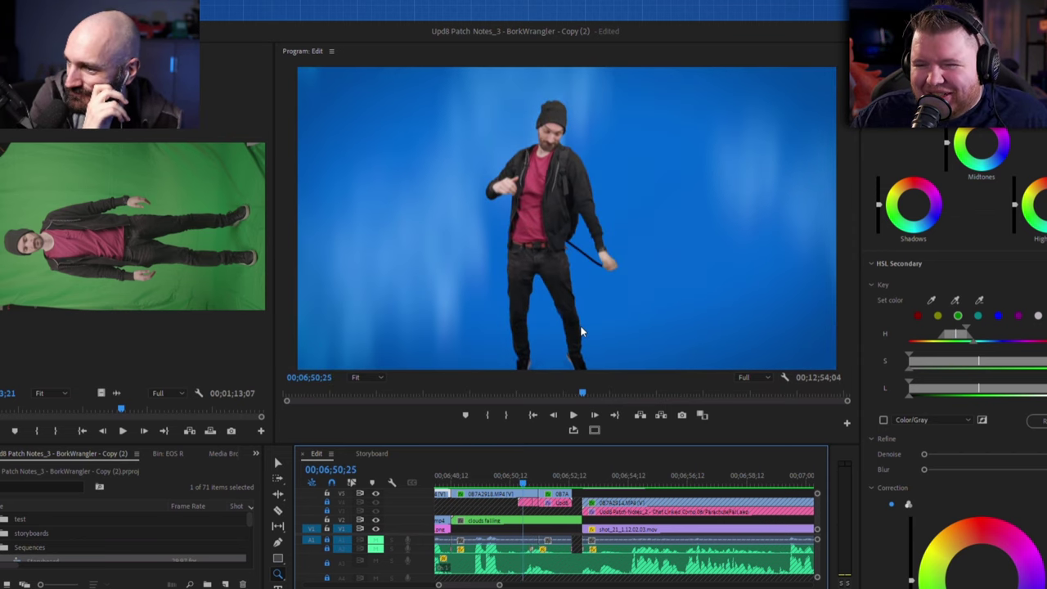
pyautogui.press('Right')
pyautogui.press('Right')
pyautogui.press('Right')
pyautogui.press('Right')
pyautogui.press('Right')
pyautogui.press('Right')
pyautogui.press('Right')
pyautogui.press('Right')
pyautogui.press('Right')
pyautogui.press('Right')
pyautogui.press('Right')
pyautogui.press('Right')
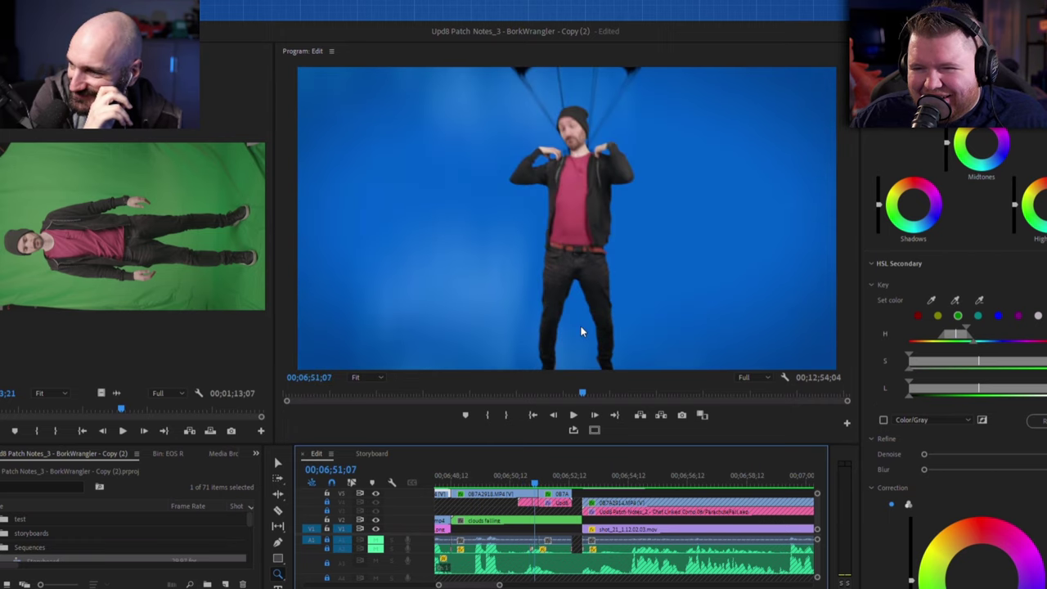
pyautogui.press('Right')
pyautogui.press('Right')
pyautogui.press('Right')
pyautogui.press('Right')
pyautogui.press('Right')
pyautogui.press('Right')
pyautogui.press('Right')
pyautogui.press('Right')
pyautogui.press('Right')
pyautogui.press('Right')
pyautogui.press('Right')
pyautogui.press('Right')
pyautogui.press('Right')
pyautogui.press('Right')
pyautogui.press('Right')
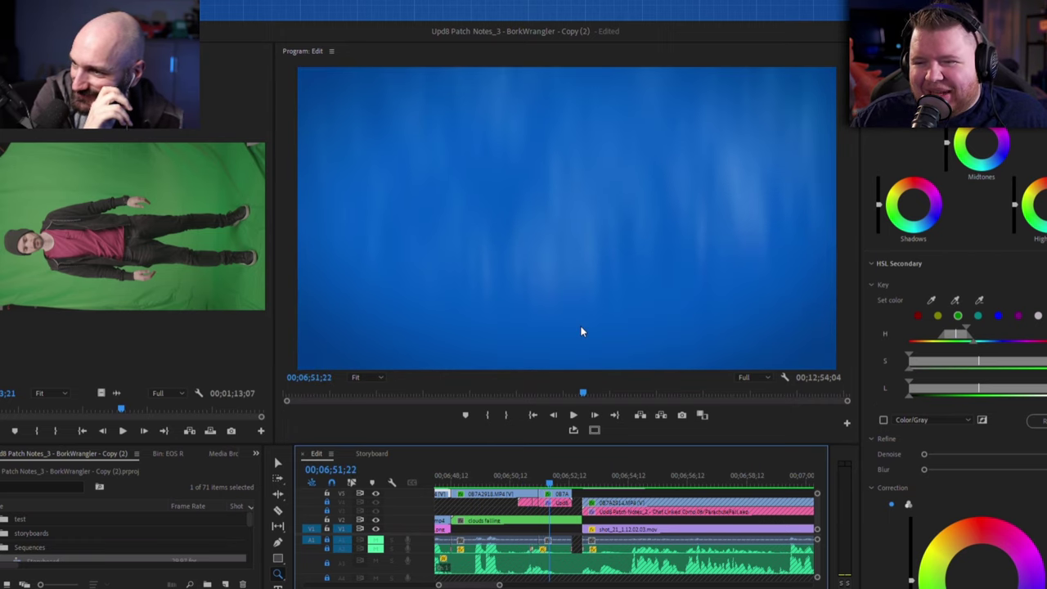
pyautogui.press('Right')
pyautogui.press('Right')
pyautogui.press('Right')
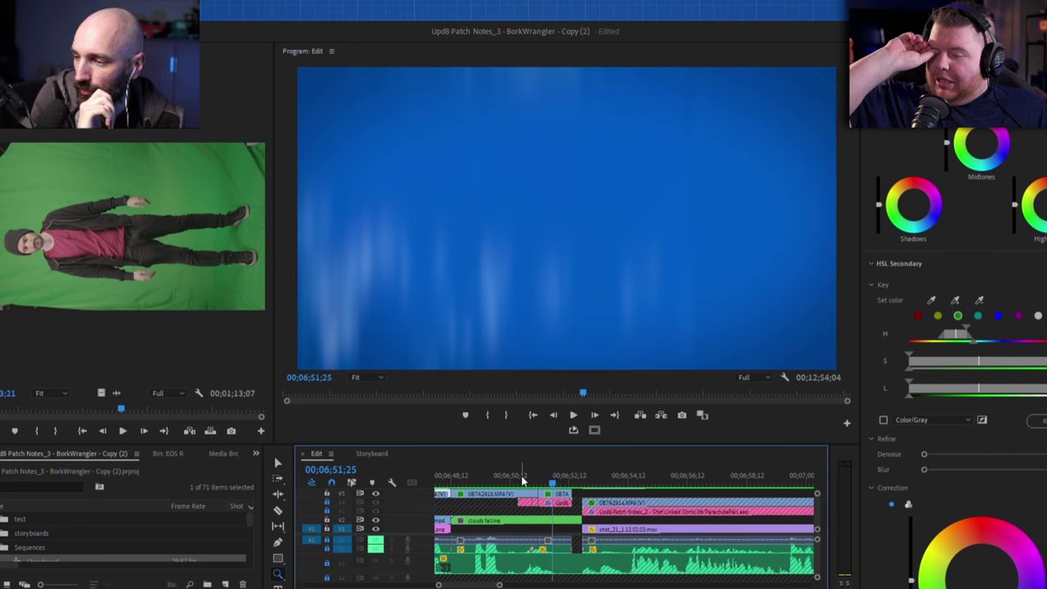
# Step through the dance again and play the parachute shot, stopping at 00;06;55;10
pyautogui.click(523, 480)
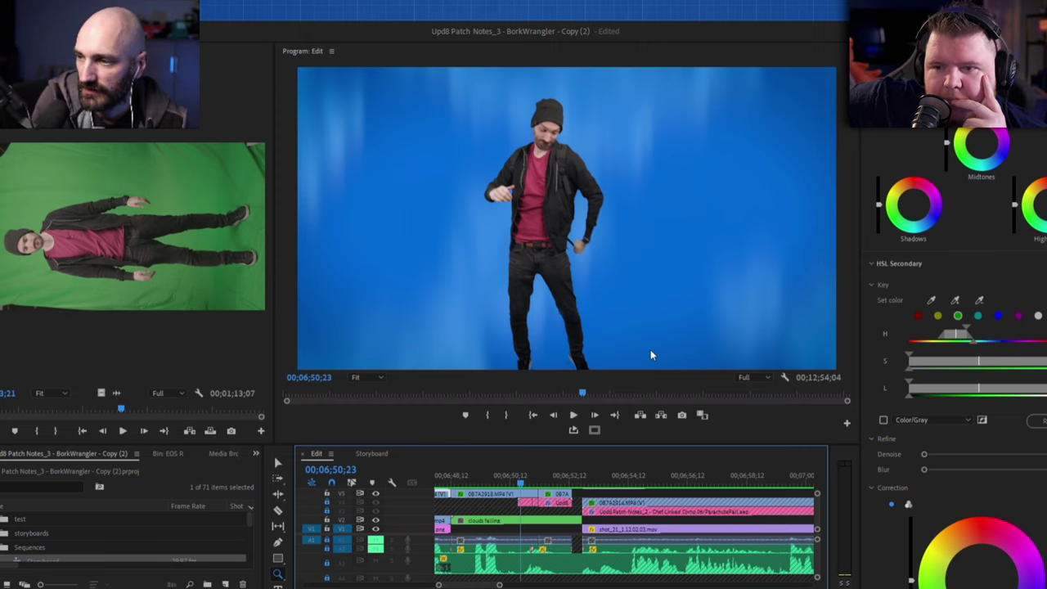
pyautogui.press('Right')
pyautogui.press('Right')
pyautogui.press('Right')
pyautogui.press('Right')
pyautogui.press('Right')
pyautogui.press('Right')
pyautogui.press('Right')
pyautogui.press('Right')
pyautogui.press('Right')
pyautogui.press('Right')
pyautogui.press('Right')
pyautogui.press('Right')
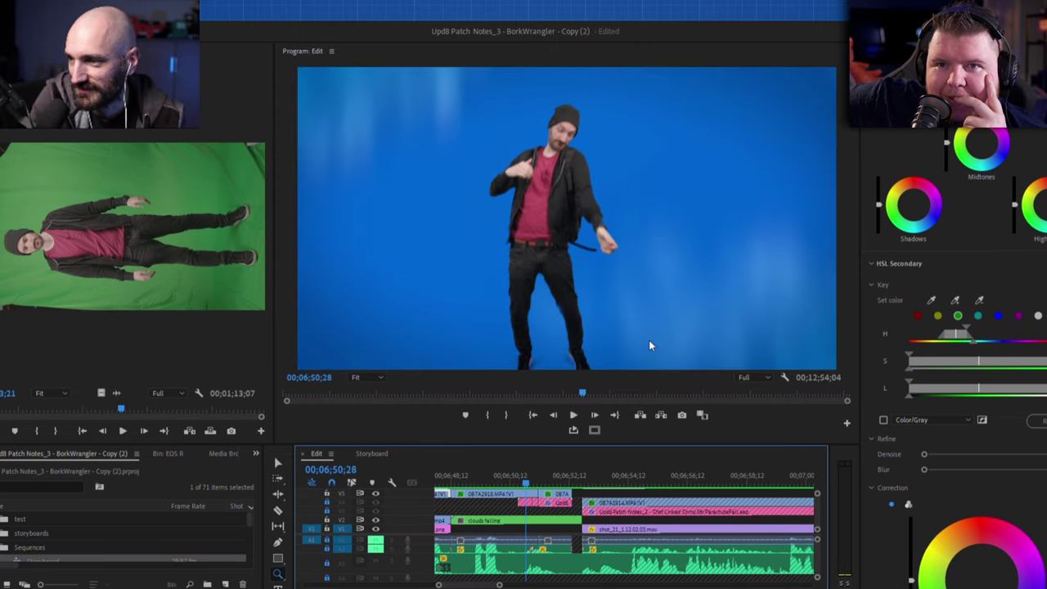
pyautogui.press('Right')
pyautogui.press('Right')
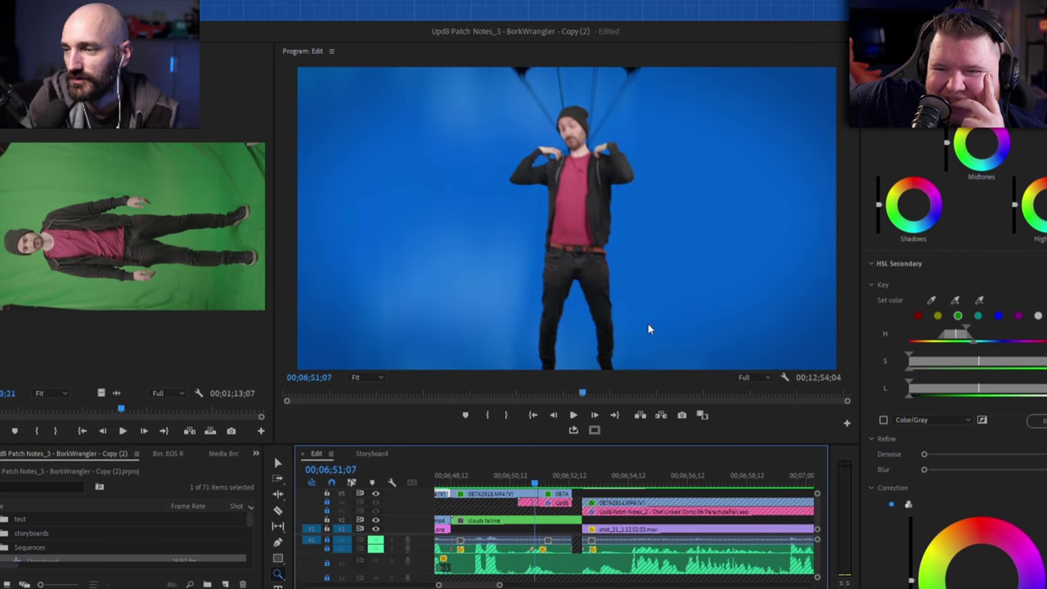
pyautogui.press('Right')
pyautogui.press('Right')
pyautogui.press('Right')
pyautogui.press('Right')
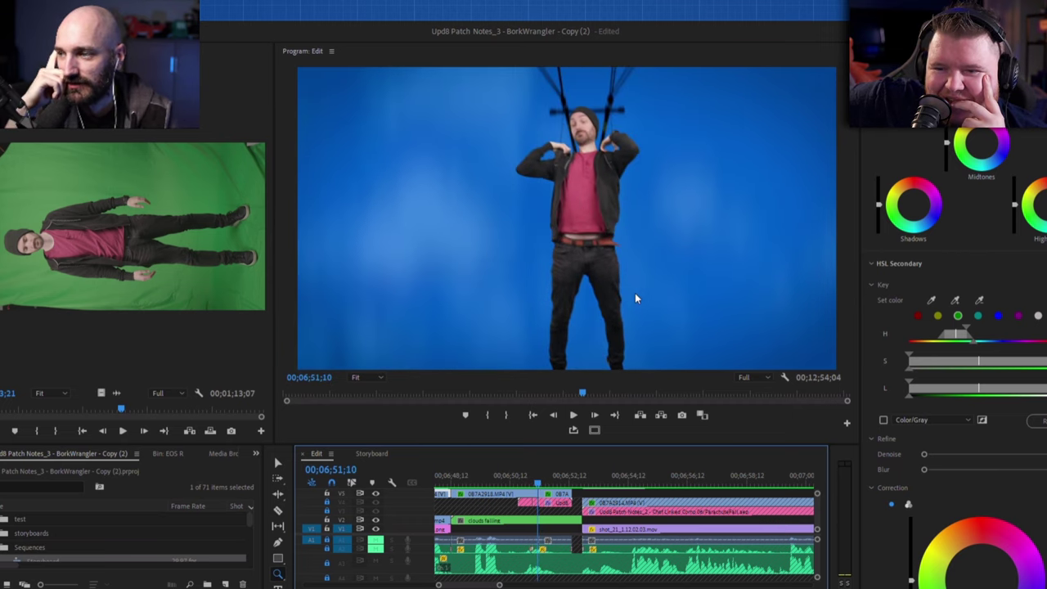
pyautogui.press('Left')
pyautogui.press('Left')
pyautogui.press('Left')
pyautogui.press('Left')
pyautogui.press('Left')
pyautogui.press('Left')
pyautogui.press('Left')
pyautogui.press('Left')
pyautogui.press('Left')
pyautogui.press('Left')
pyautogui.press('Left')
pyautogui.press('Left')
pyautogui.press('Left')
pyautogui.press('Left')
pyautogui.press('Left')
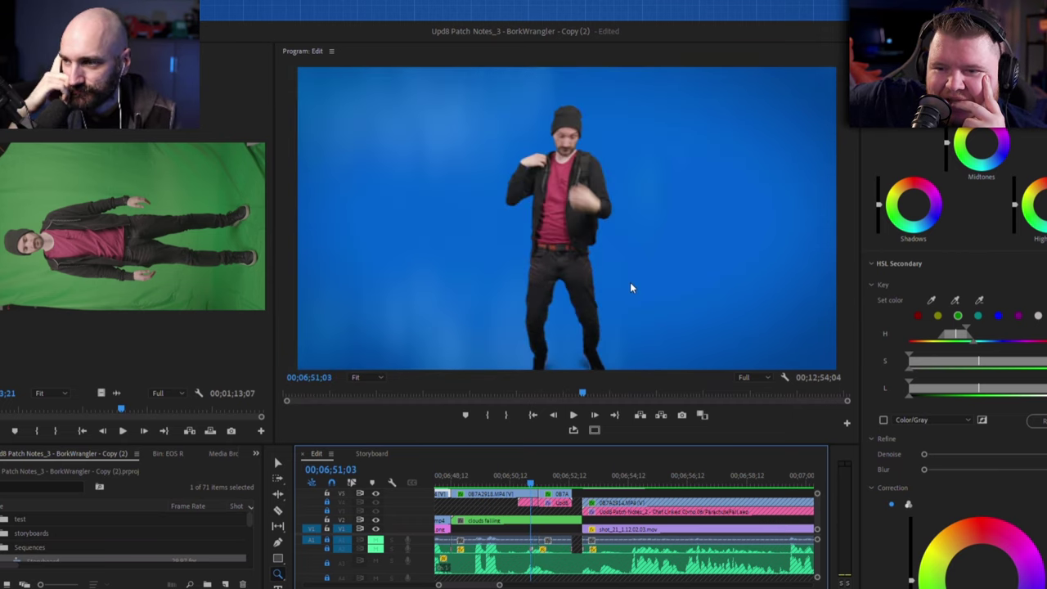
pyautogui.press('Left')
pyautogui.press('Left')
pyautogui.press('Left')
pyautogui.press('Left')
pyautogui.press('Left')
pyautogui.press('Left')
pyautogui.press('Left')
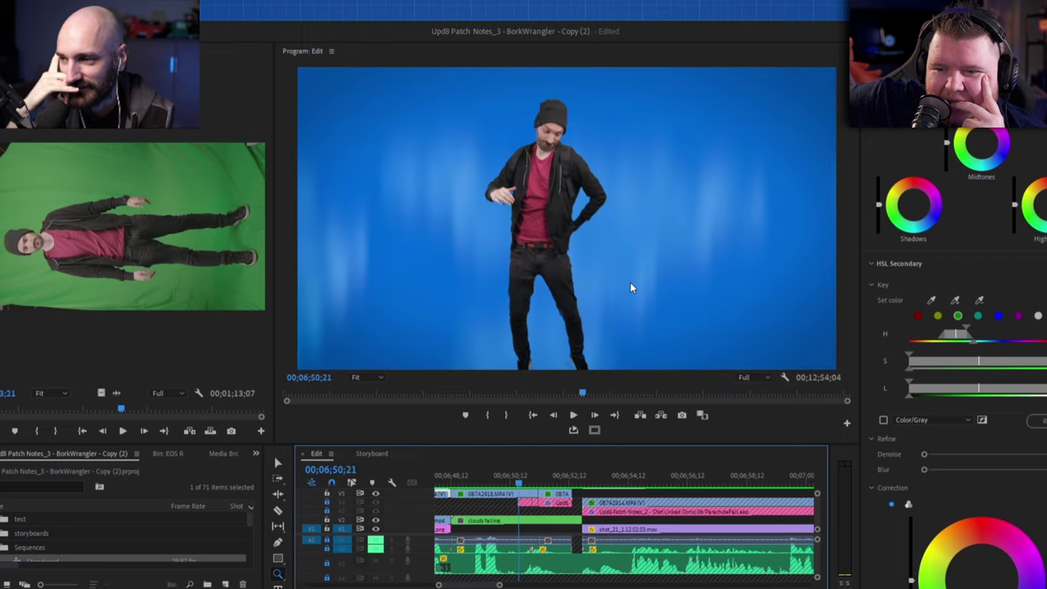
pyautogui.press('space')
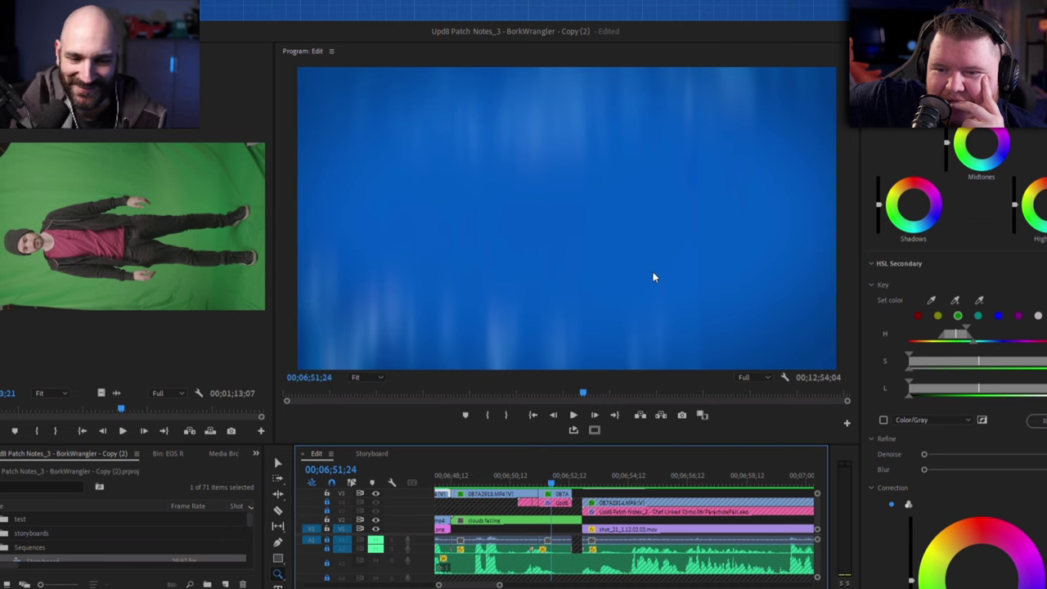
pyautogui.press('space')
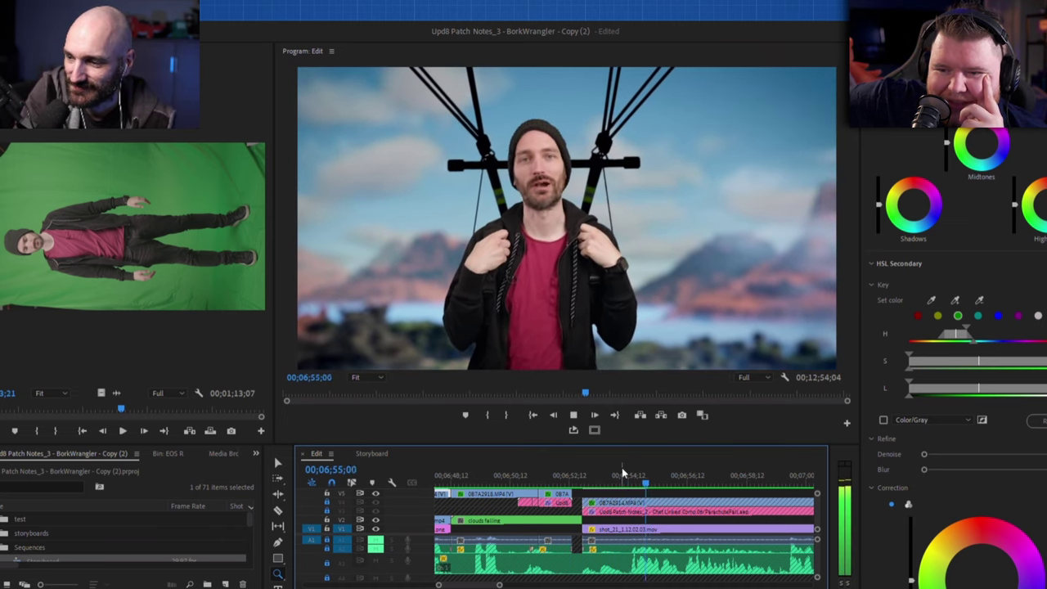
pyautogui.press('space')
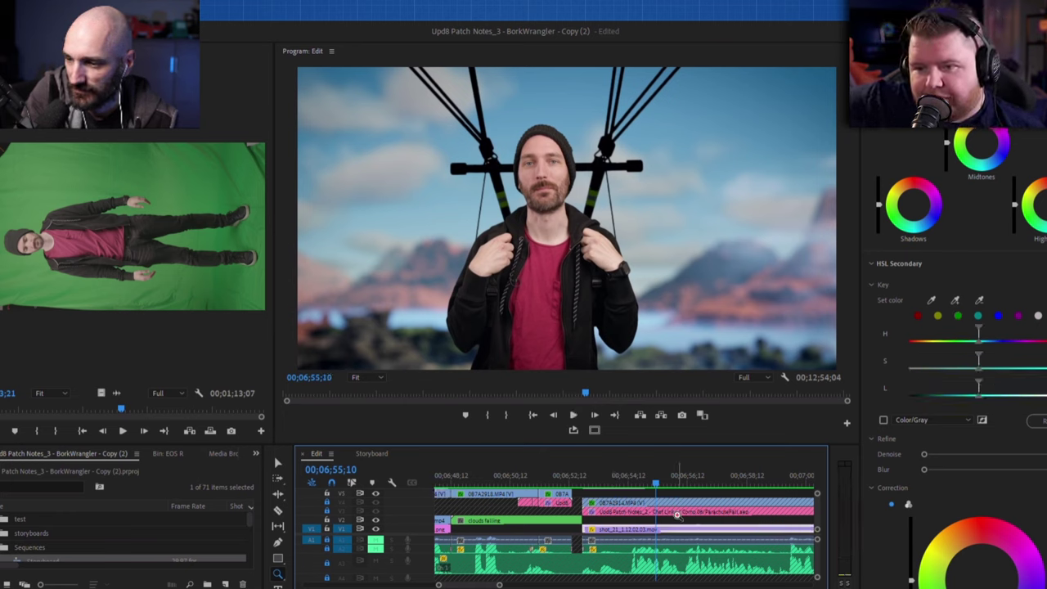
pyautogui.scroll(2, 407, 512)
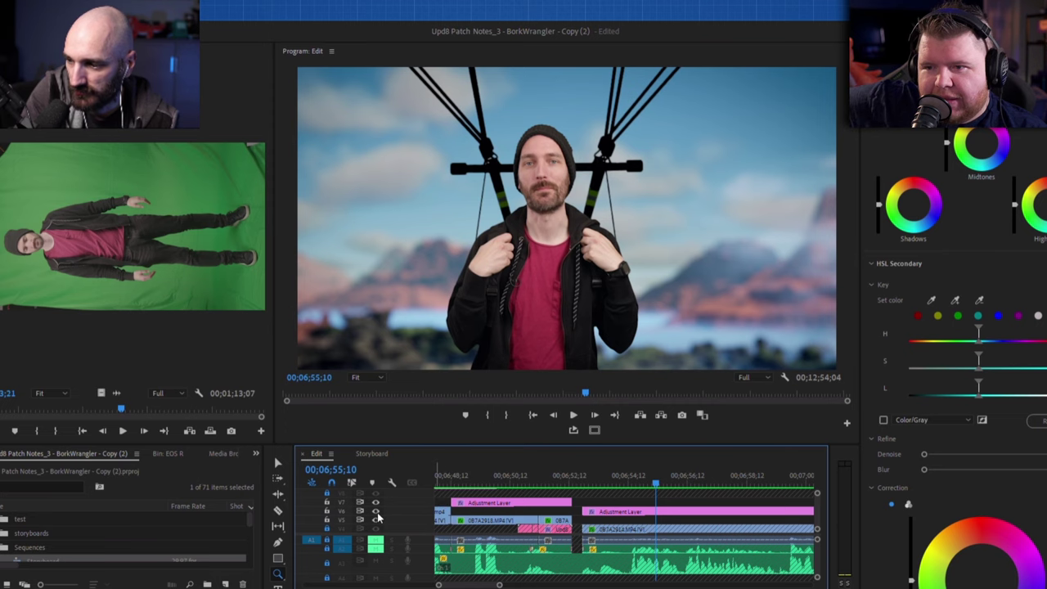
pyautogui.click(376, 510)
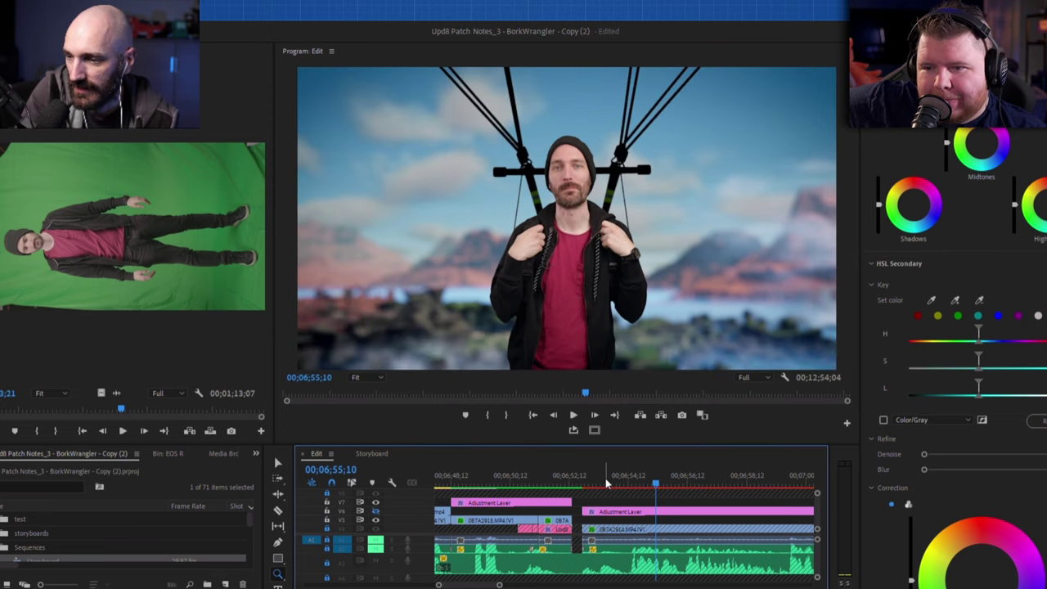
pyautogui.moveTo(607, 477); pyautogui.dragTo(596, 483)
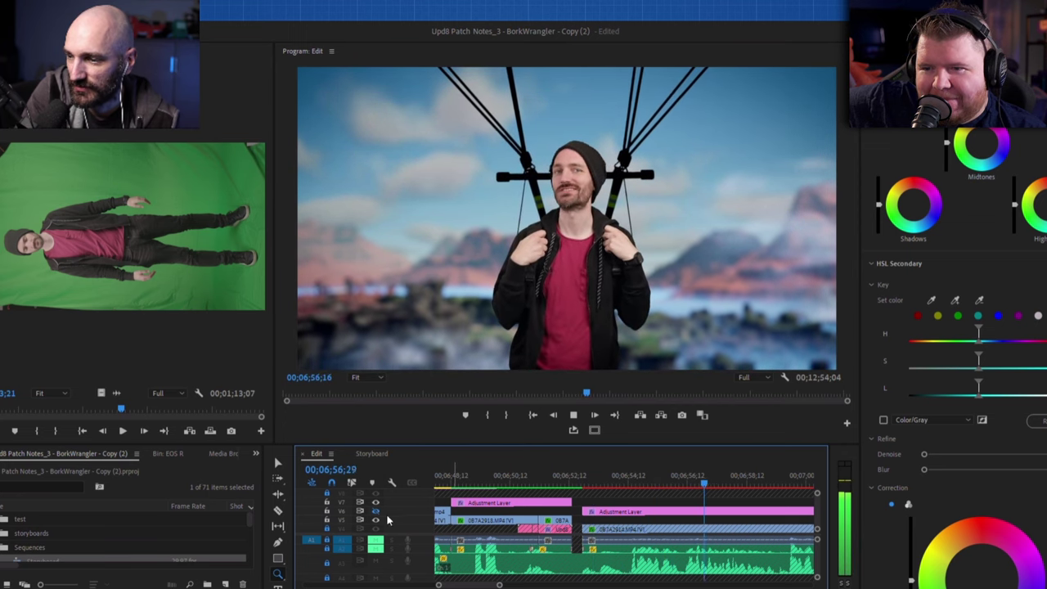
pyautogui.press('space')
pyautogui.press('space')
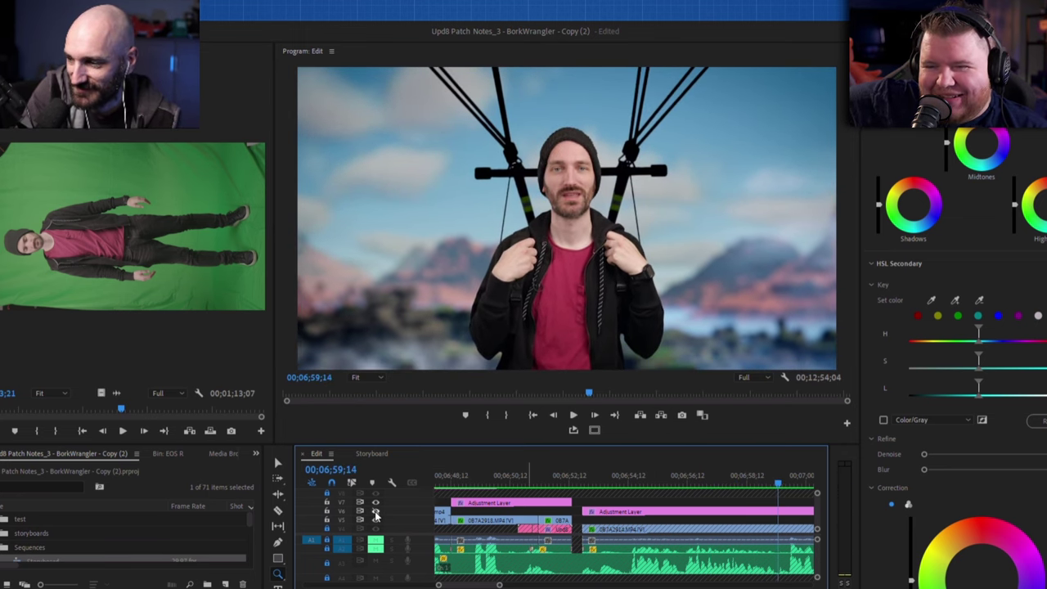
pyautogui.press('space')
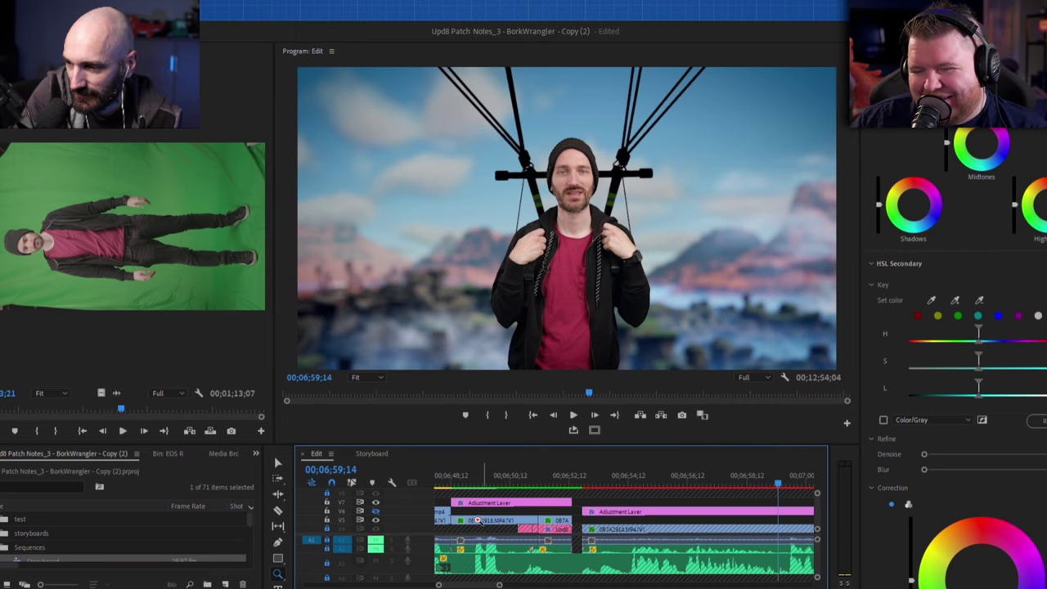
pyautogui.click(630, 481)
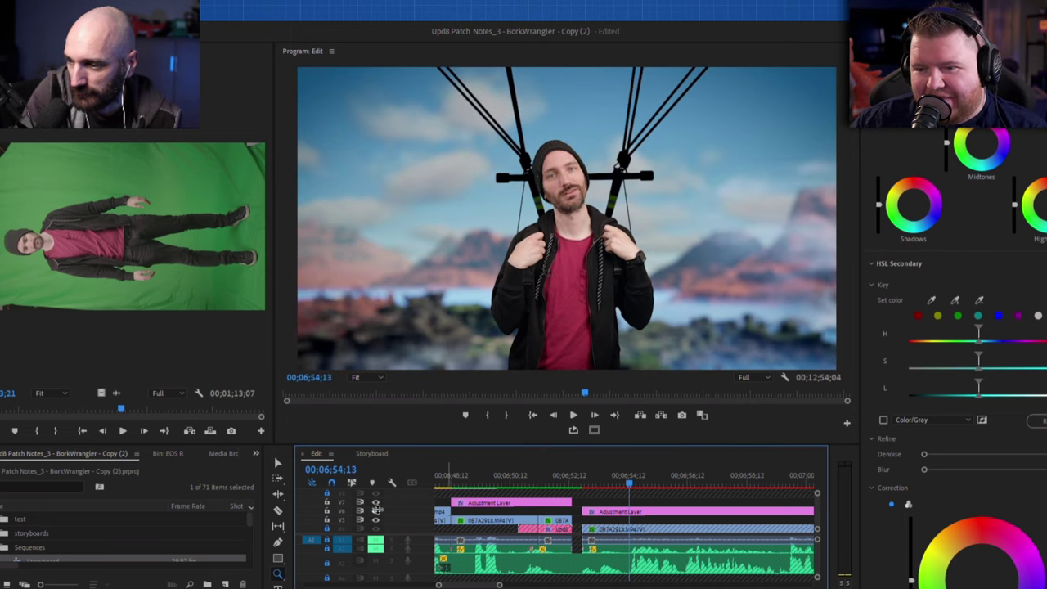
pyautogui.click(378, 514)
pyautogui.press('space')
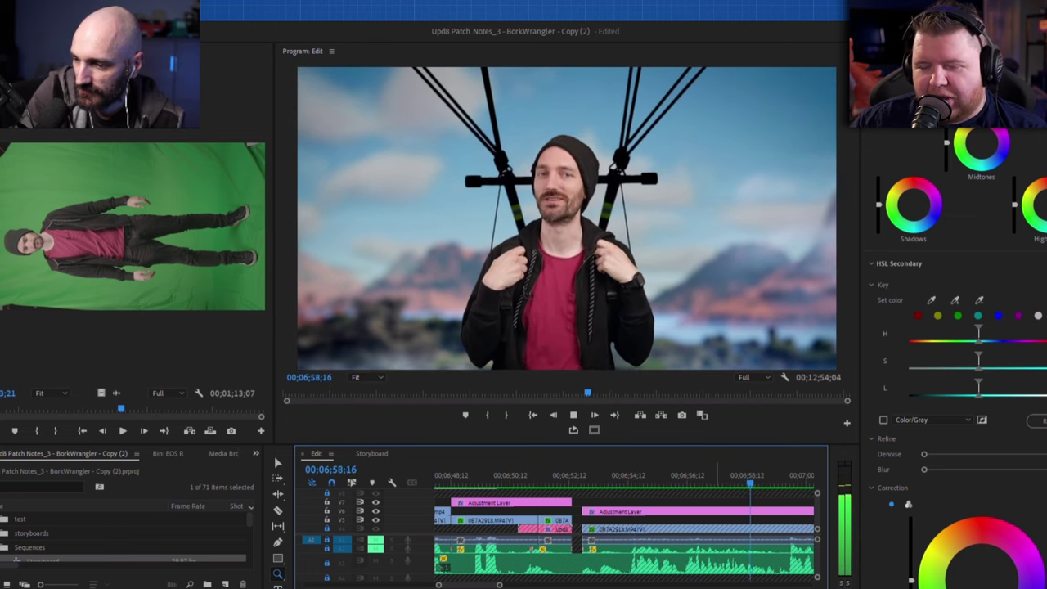
pyautogui.press('-')
pyautogui.press('-')
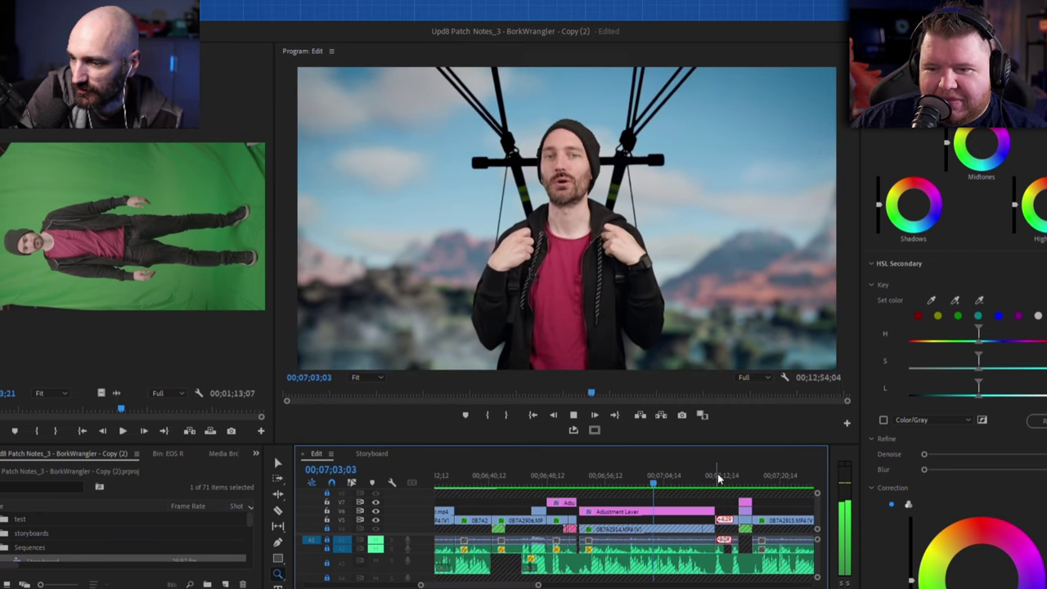
# Play from the lakeside scene to the zipline shot at 00;07;15;29 and reveal the shot_23 bin
pyautogui.click(717, 479)
pyautogui.press('space')
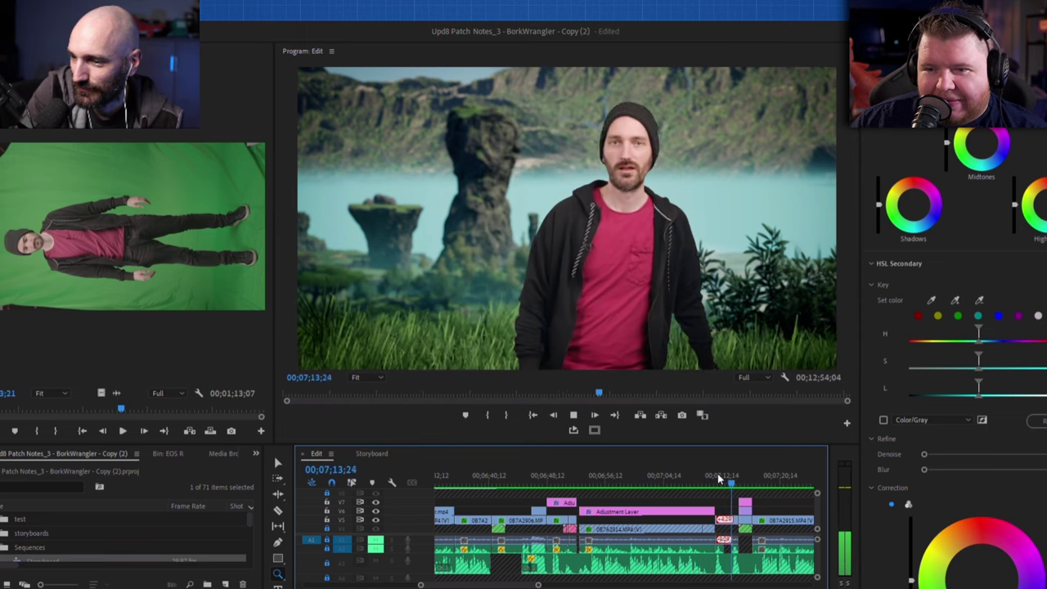
pyautogui.press('space')
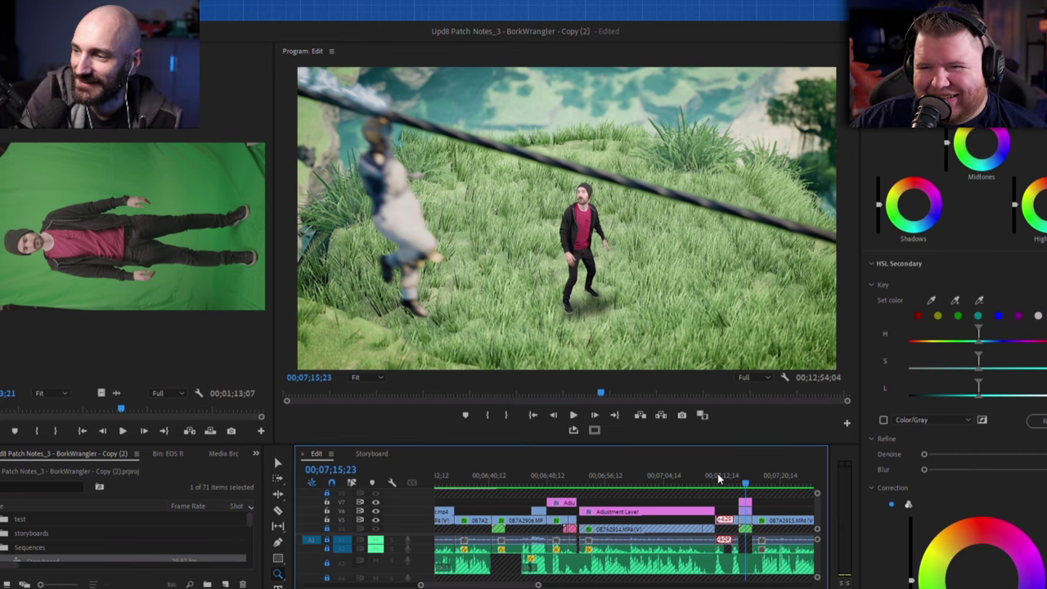
pyautogui.press('Right')
pyautogui.press('Right')
pyautogui.press('Right')
pyautogui.press('Right')
pyautogui.press('Right')
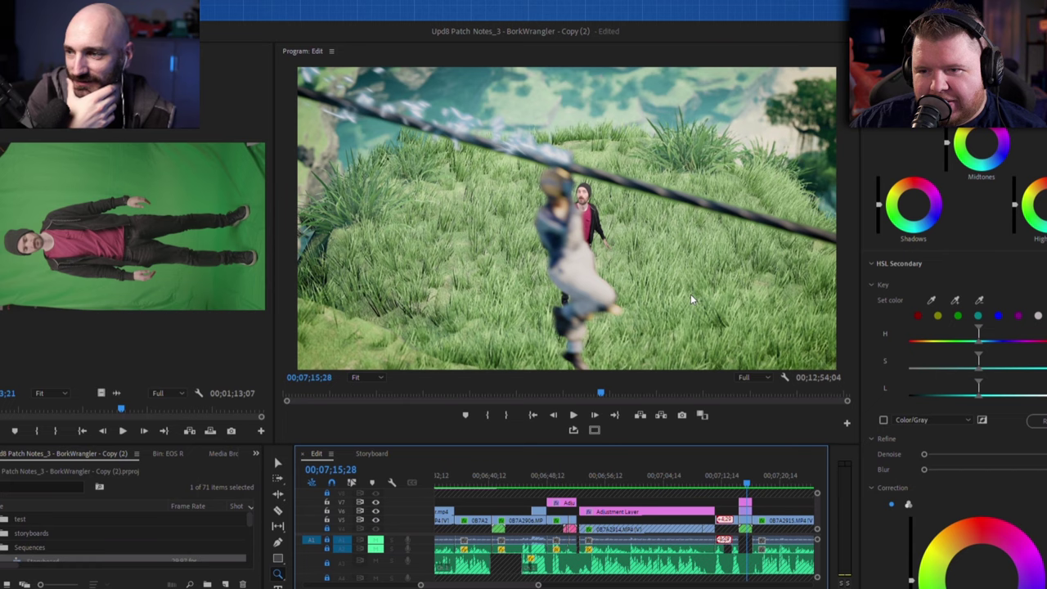
pyautogui.press('Right')
pyautogui.press('Right')
pyautogui.press('Right')
pyautogui.press('Right')
pyautogui.press('Right')
pyautogui.press('Right')
pyautogui.press('Right')
pyautogui.press('Right')
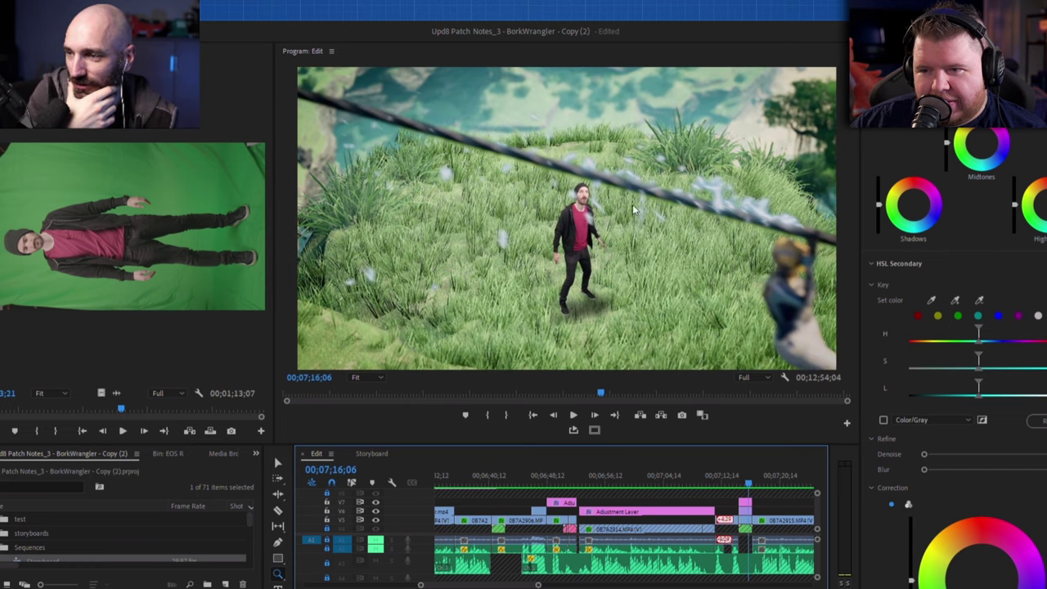
pyautogui.press('Left')
pyautogui.press('Left')
pyautogui.press('Left')
pyautogui.press('Left')
pyautogui.press('Left')
pyautogui.press('Left')
pyautogui.press('Left')
pyautogui.press('Left')
pyautogui.press('Left')
pyautogui.press('Left')
pyautogui.press('Left')
pyautogui.press('Left')
pyautogui.press('Right')
pyautogui.press('Right')
pyautogui.press('Right')
pyautogui.press('Right')
pyautogui.press('Right')
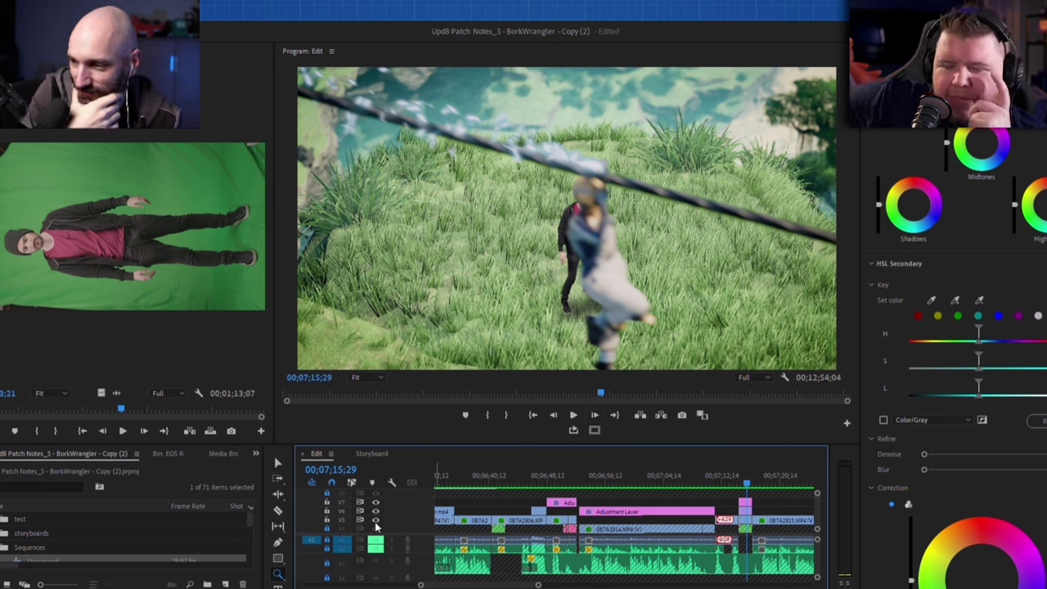
pyautogui.press('v')
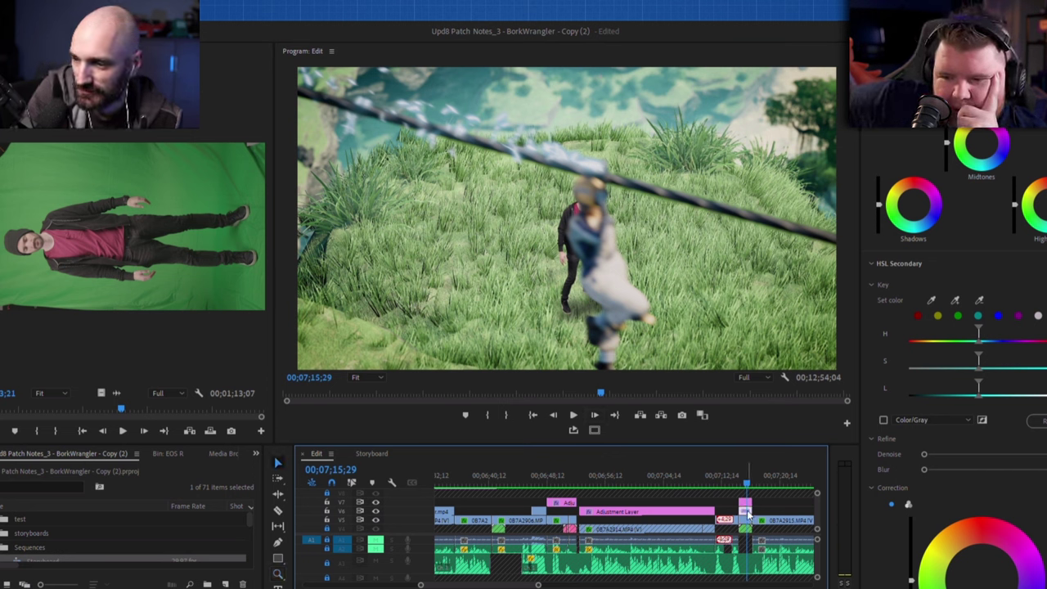
pyautogui.hotkey('shift', 'f')
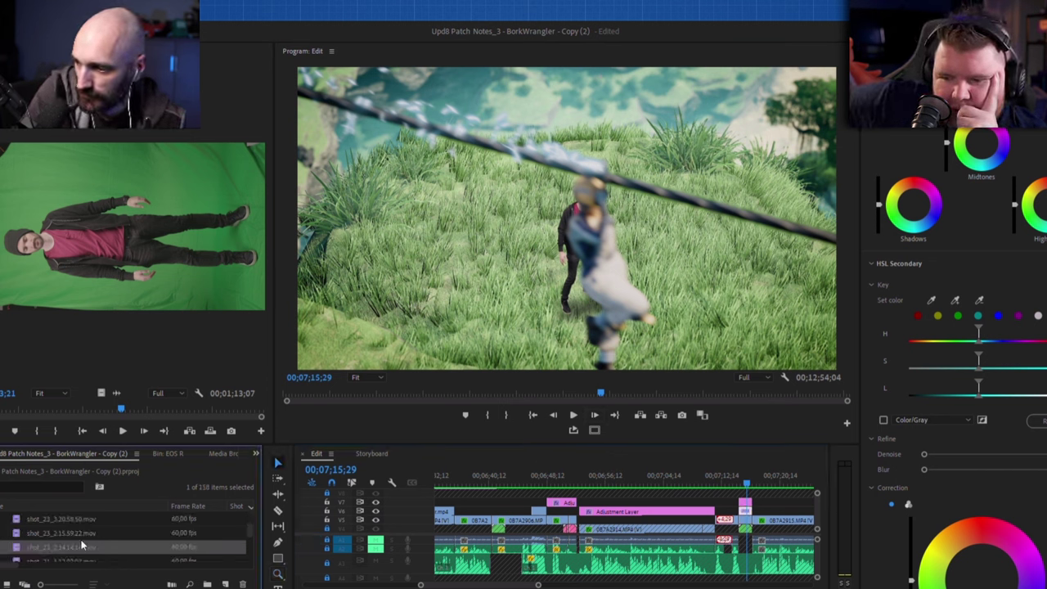
# Open shot_23_2.14.14.mov in an enlarged Source monitor and scrub to its spark frames
pyautogui.doubleClick(21, 550)
pyautogui.moveTo(90, 407); pyautogui.dragTo(119, 412)
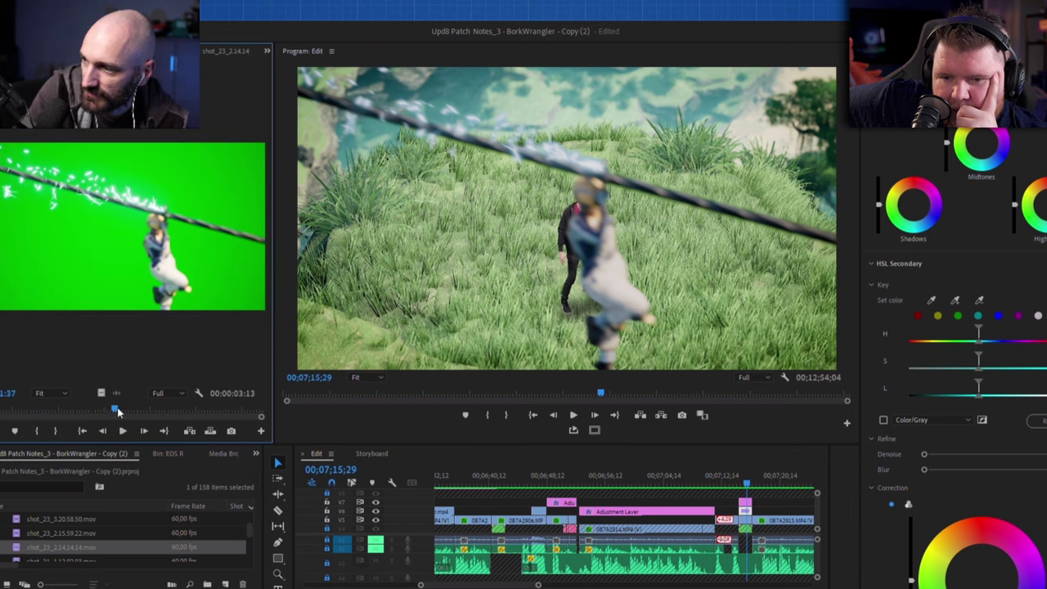
pyautogui.moveTo(272, 296); pyautogui.dragTo(539, 318)
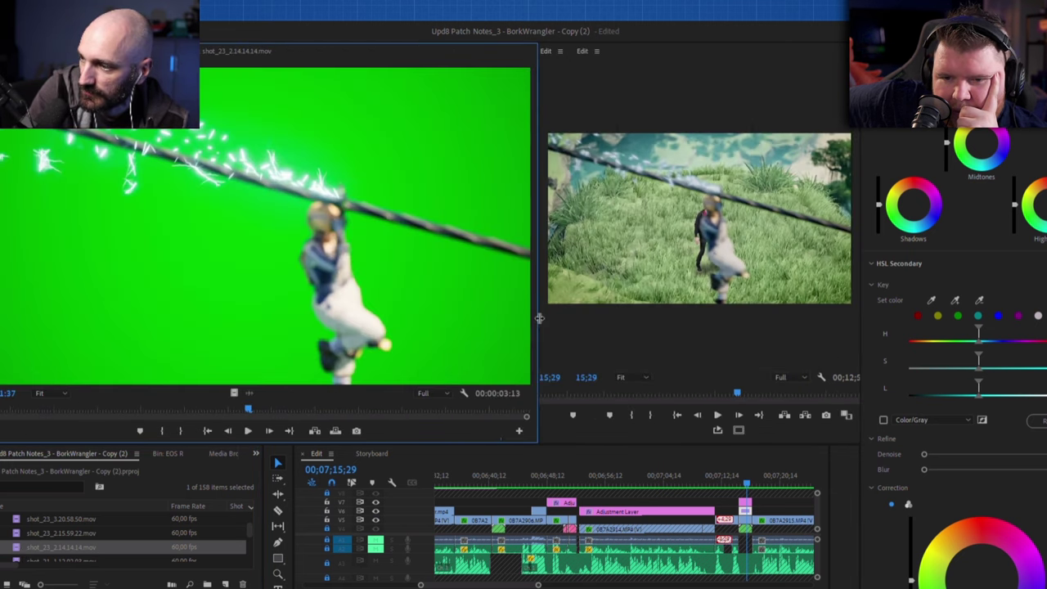
pyautogui.moveTo(243, 418); pyautogui.dragTo(207, 394)
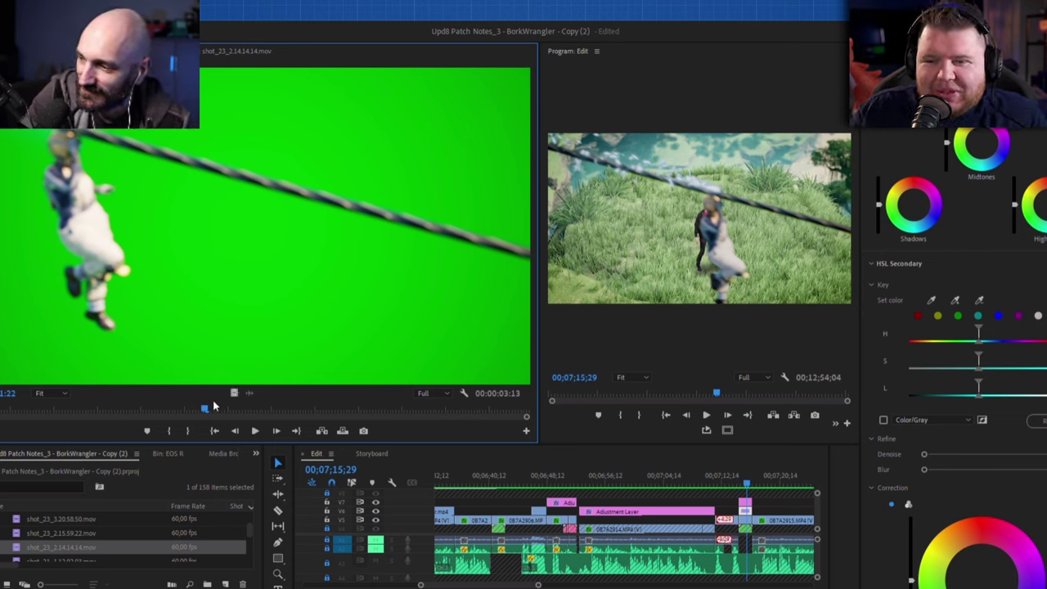
pyautogui.moveTo(213, 407)
pyautogui.mouseDown()
pyautogui.moveTo(302, 412)
pyautogui.moveTo(228, 404)
pyautogui.mouseUp()
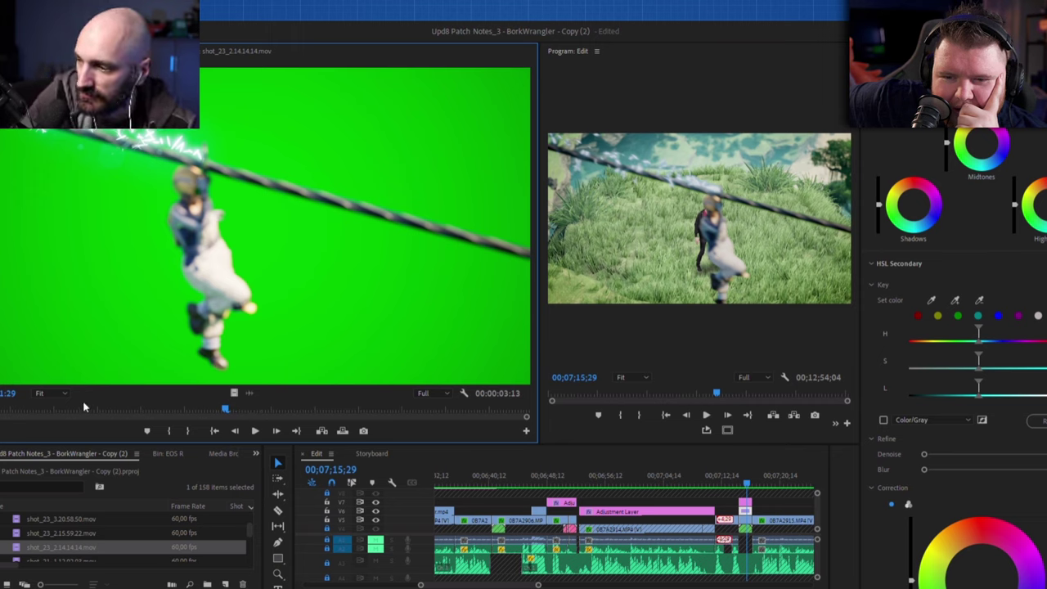
pyautogui.click(23, 409)
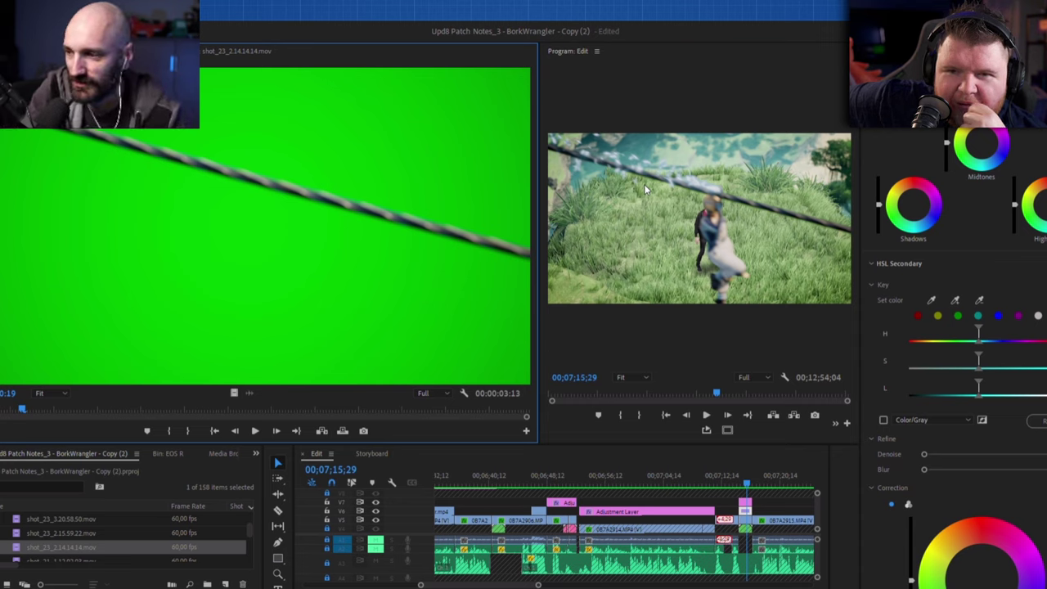
pyautogui.moveTo(165, 410); pyautogui.dragTo(248, 409)
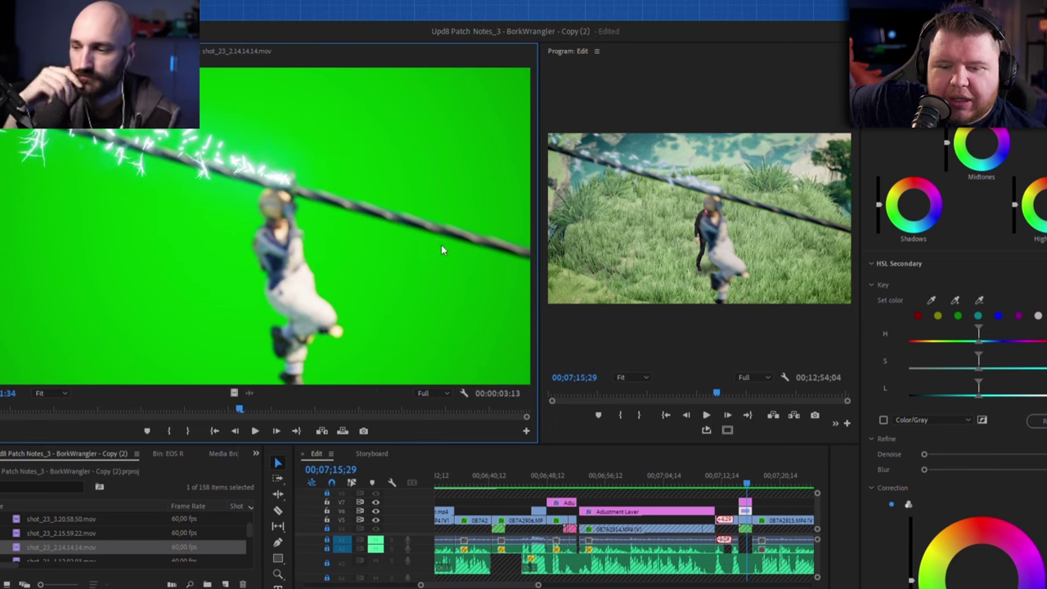
pyautogui.click(746, 485)
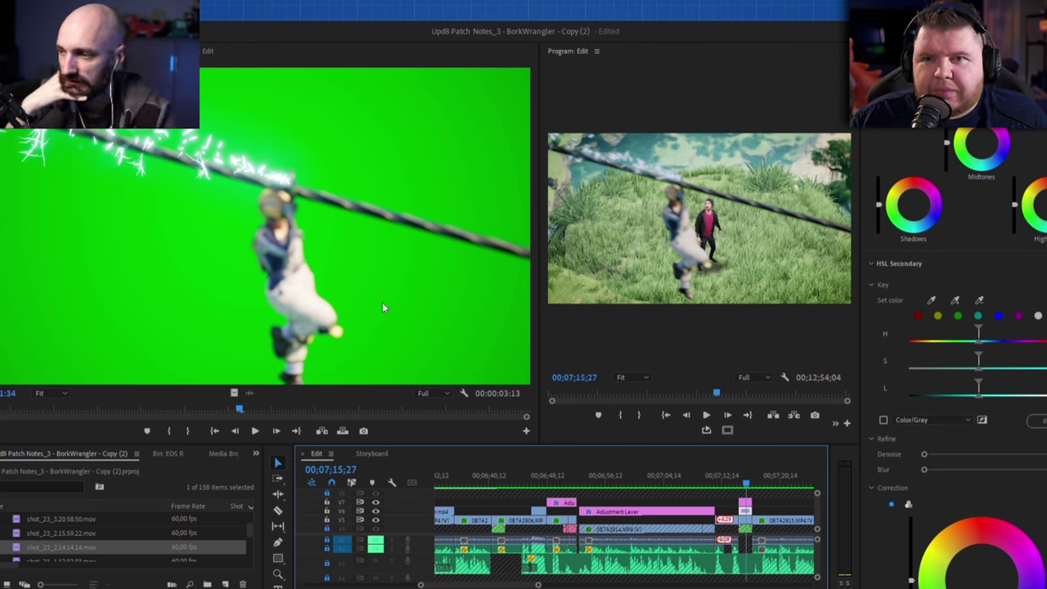
# Widen the Program monitor and hide the zipline character's track at the zipline shot
pyautogui.click(743, 484)
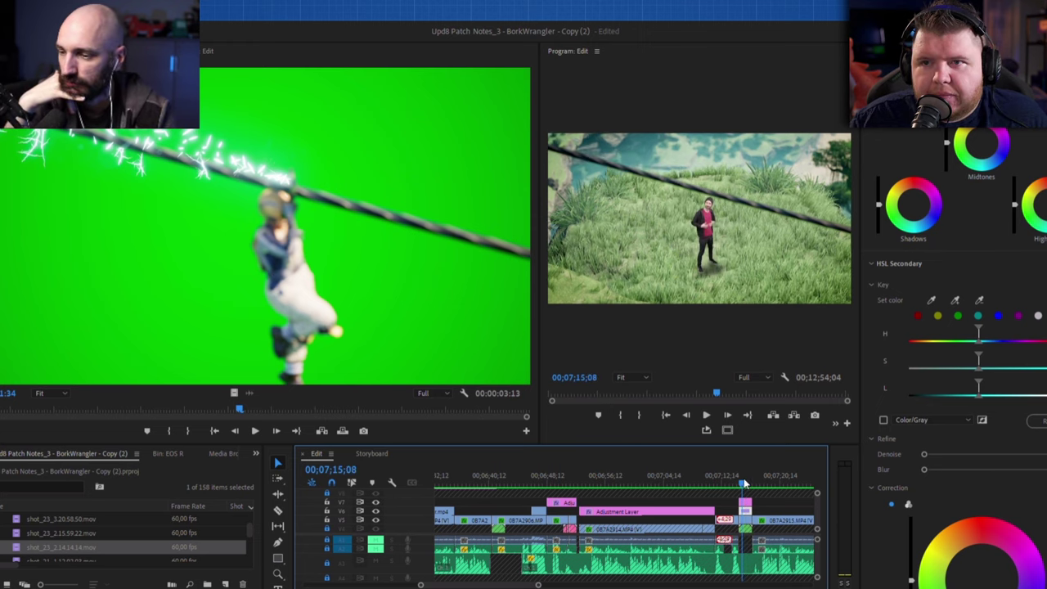
pyautogui.moveTo(743, 484); pyautogui.dragTo(746, 483)
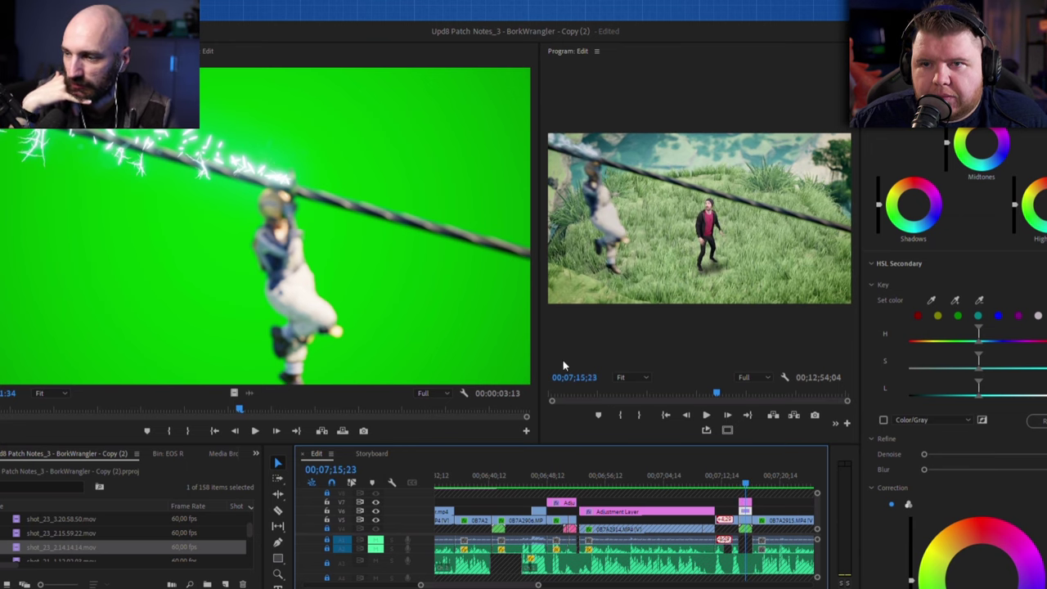
pyautogui.moveTo(540, 351); pyautogui.dragTo(237, 350)
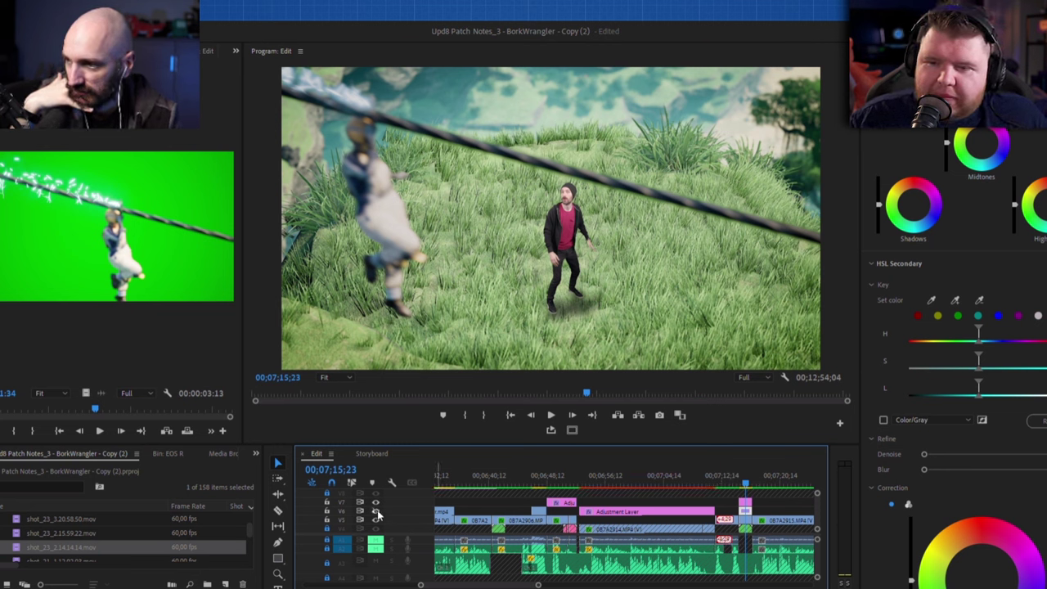
pyautogui.click(376, 513)
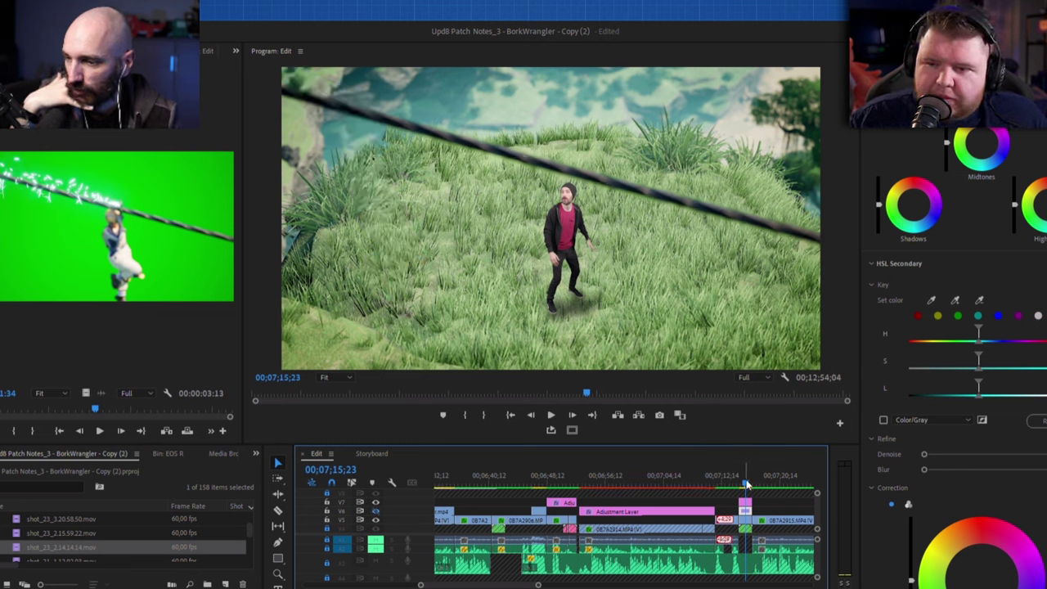
pyautogui.click(749, 484)
pyautogui.moveTo(748, 484); pyautogui.dragTo(743, 483)
# Compare frames with the track toggled, select the clip, and advance to the talking-head shot
pyautogui.click(377, 509)
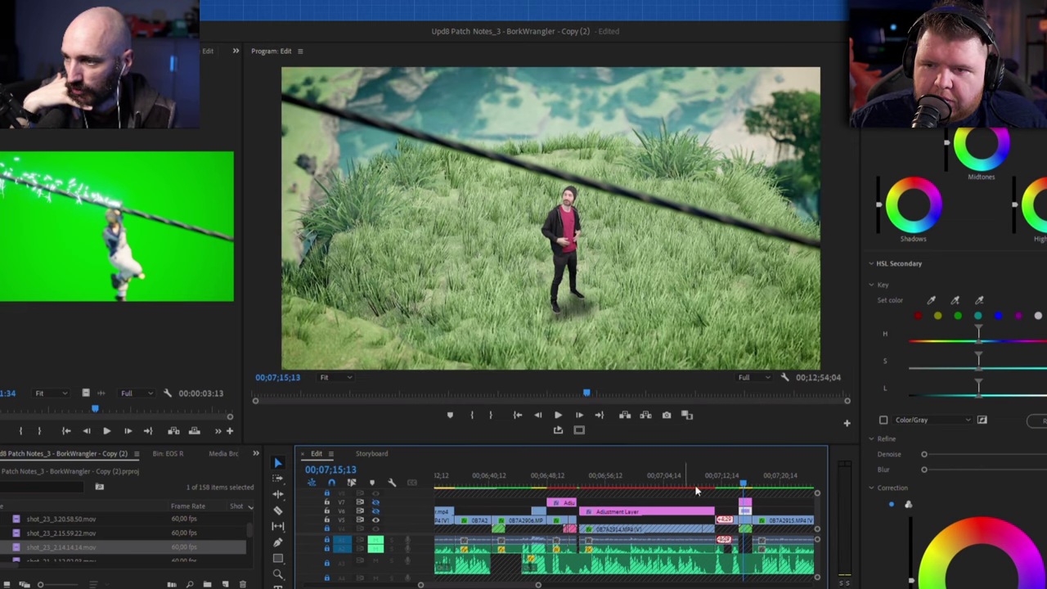
pyautogui.click(750, 484)
pyautogui.moveTo(753, 486); pyautogui.dragTo(745, 485)
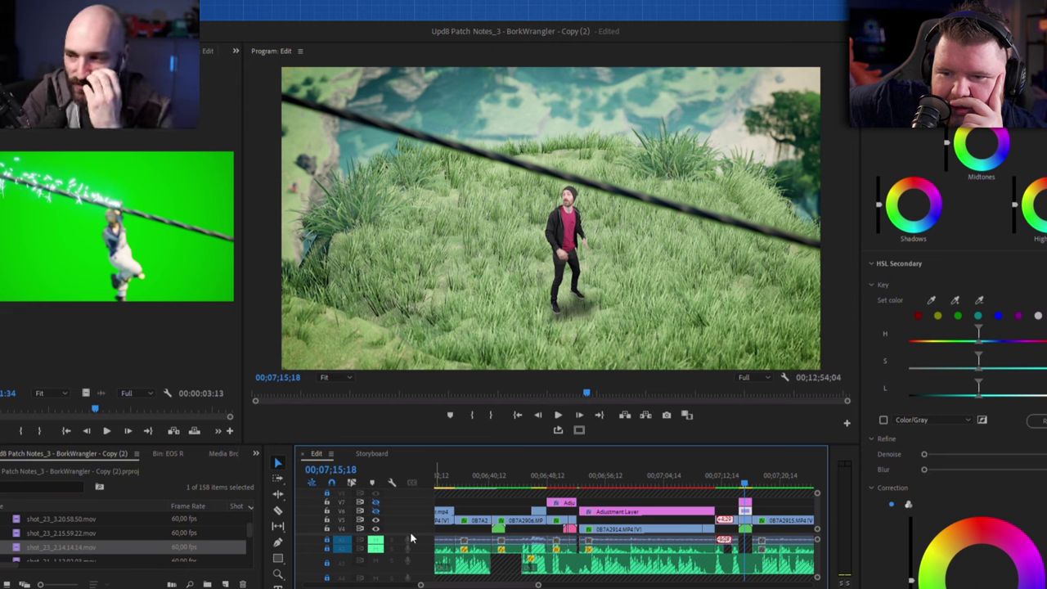
pyautogui.click(748, 534)
pyautogui.click(748, 533)
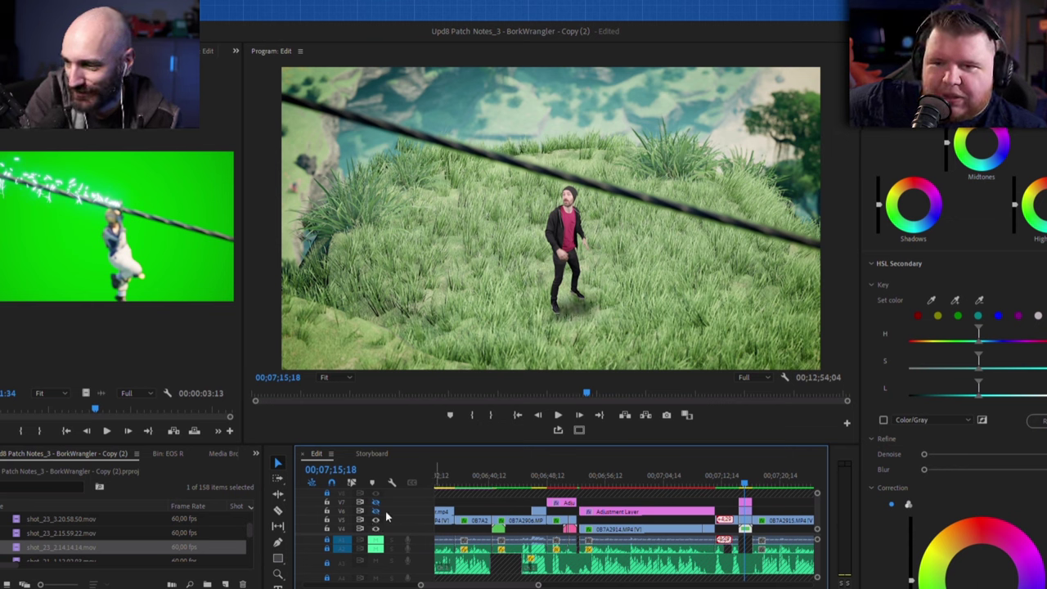
pyautogui.press('Down')
# Zoom the timeline out and move the playhead to 00;07;27;02
pyautogui.press('z')
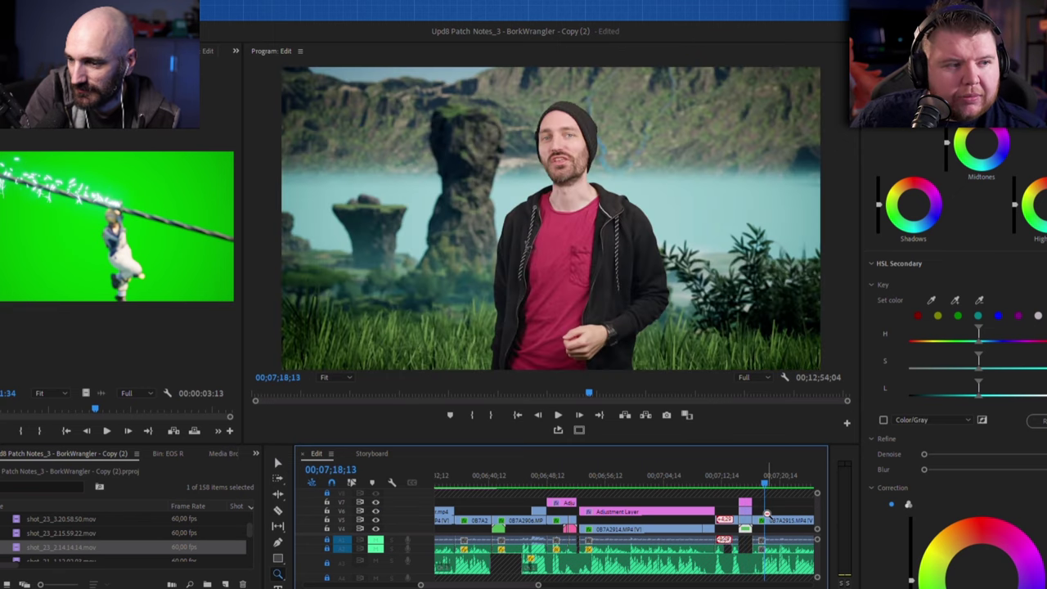
pyautogui.keyDown('alt'); pyautogui.click(679, 493); pyautogui.keyUp('alt')
pyautogui.click(656, 484)
pyautogui.press('space')
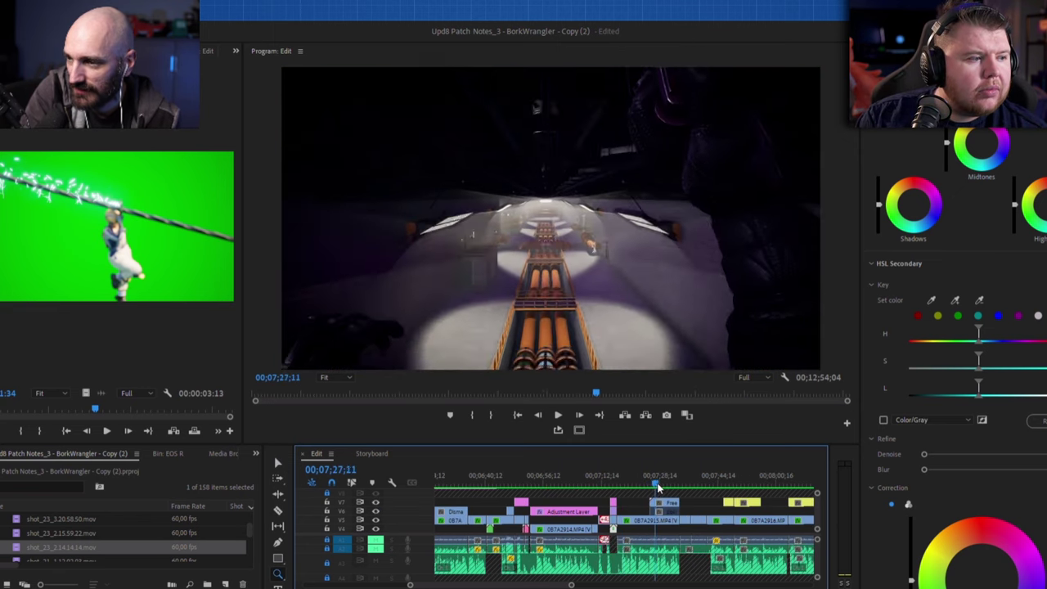
pyautogui.click(655, 485)
pyautogui.press('v')
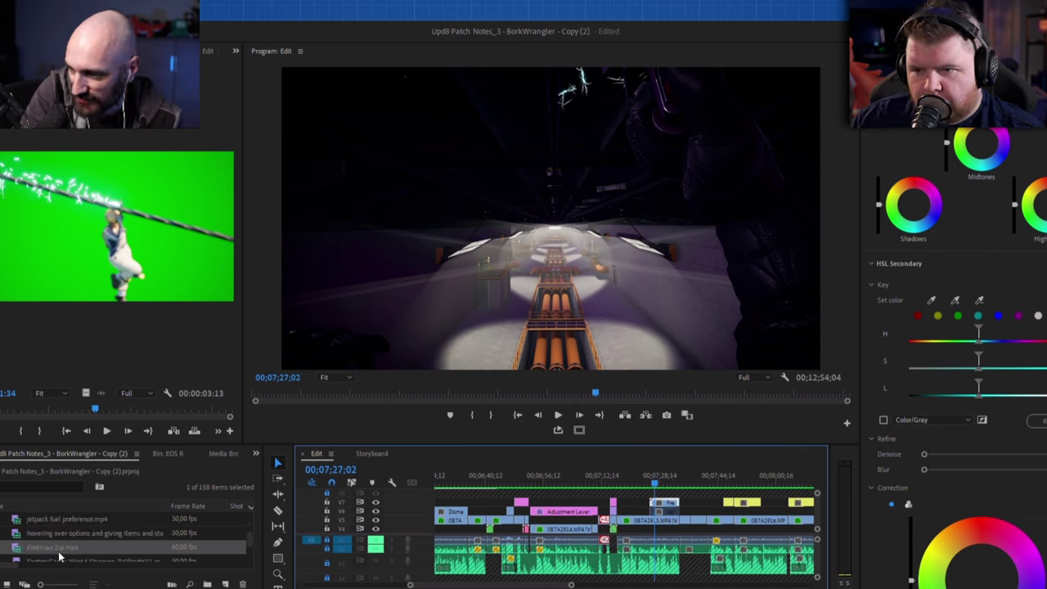
# Load Freeman Zip.mp4 into a greatly widened Source monitor and play it
pyautogui.doubleClick(59, 555)
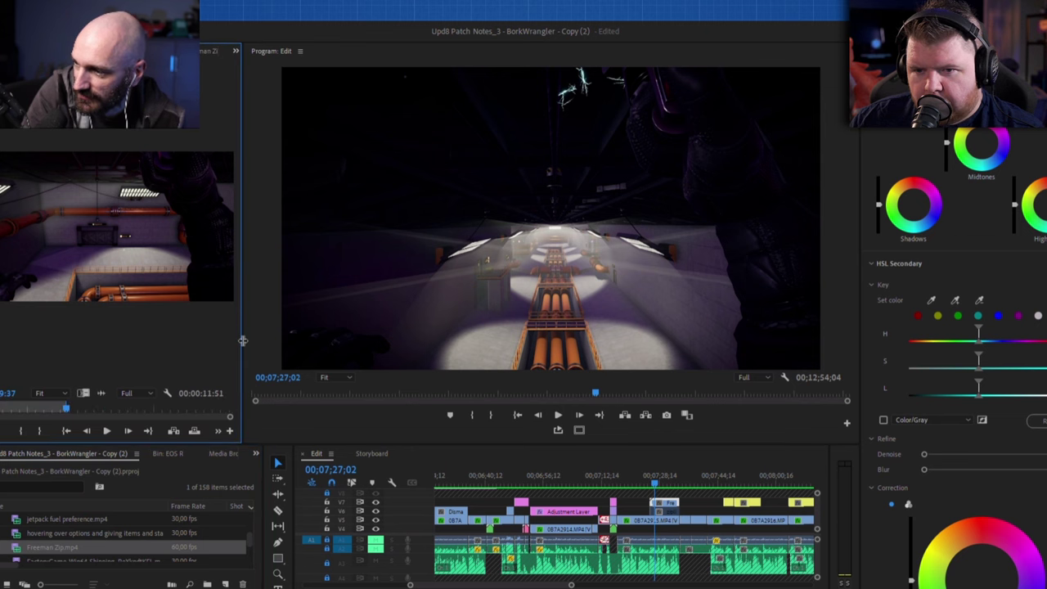
pyautogui.moveTo(243, 340); pyautogui.dragTo(648, 341)
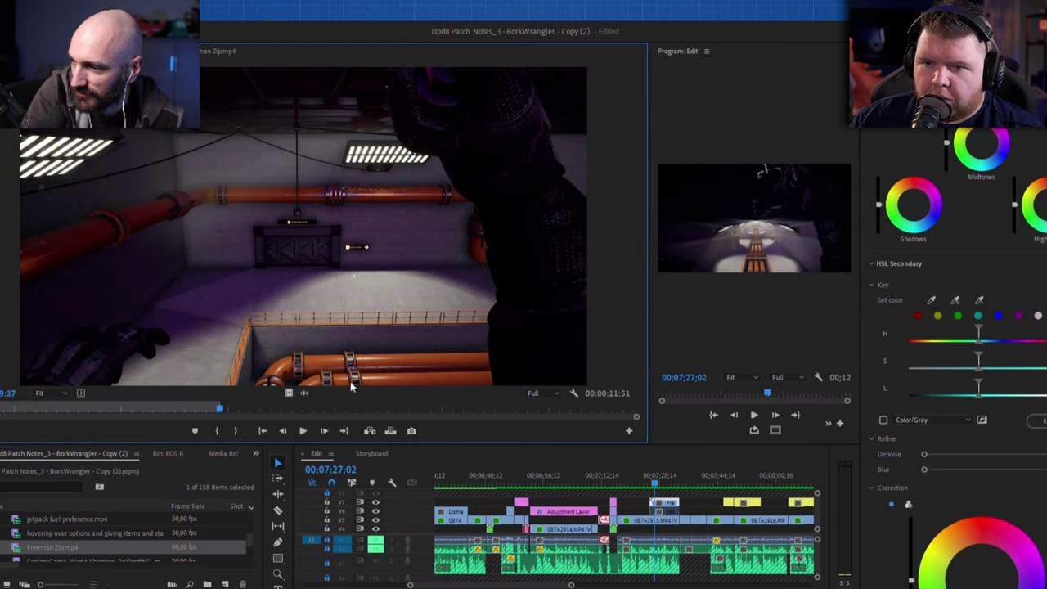
pyautogui.click(181, 408)
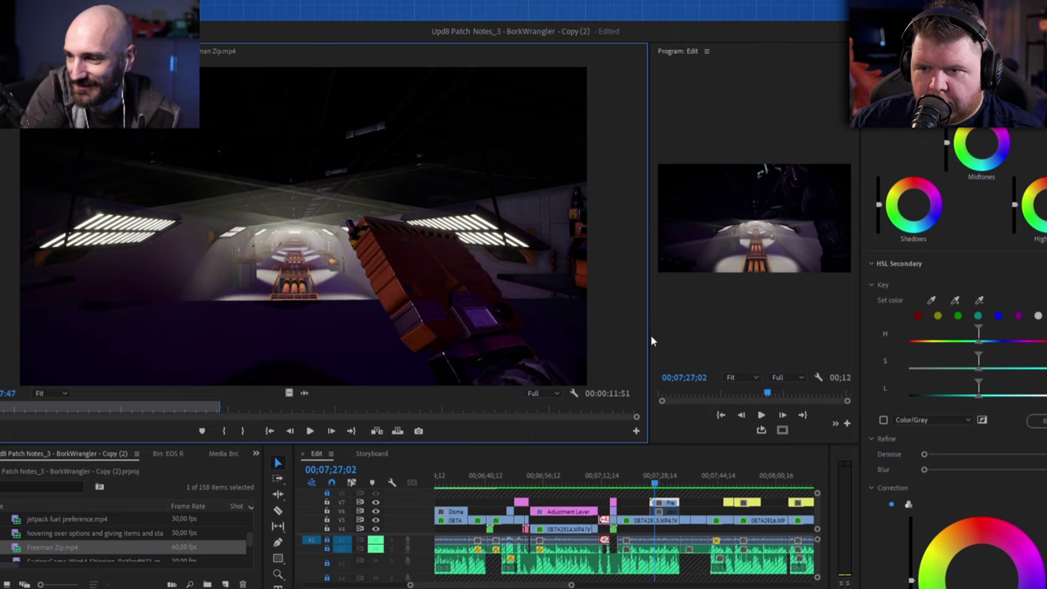
pyautogui.moveTo(652, 337); pyautogui.dragTo(846, 343)
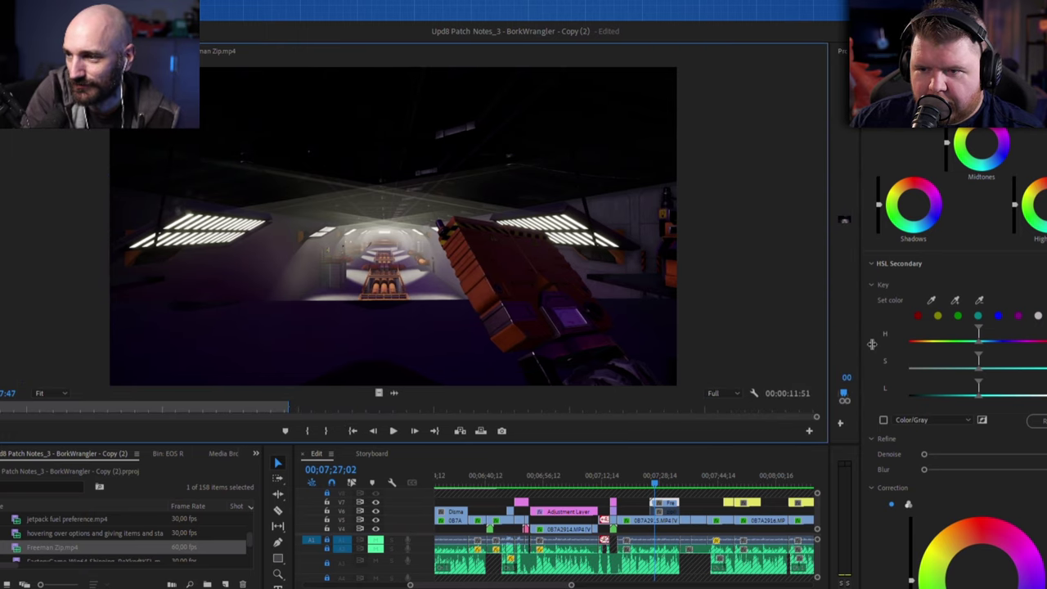
pyautogui.press('space')
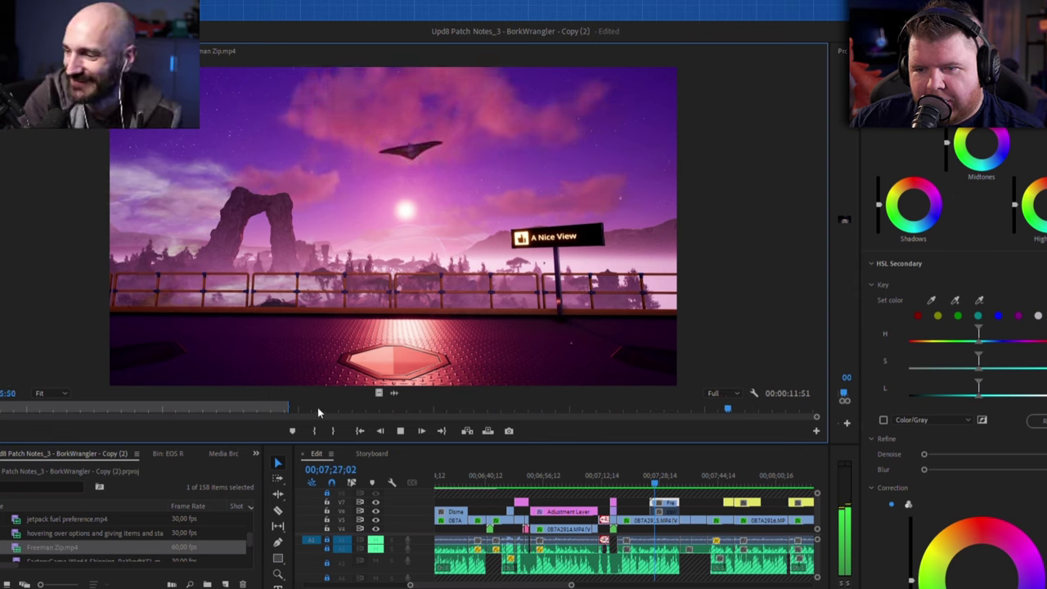
# Skim back and forth through Freeman Zip.mp4, including the pipe-filled interior
pyautogui.click(219, 406)
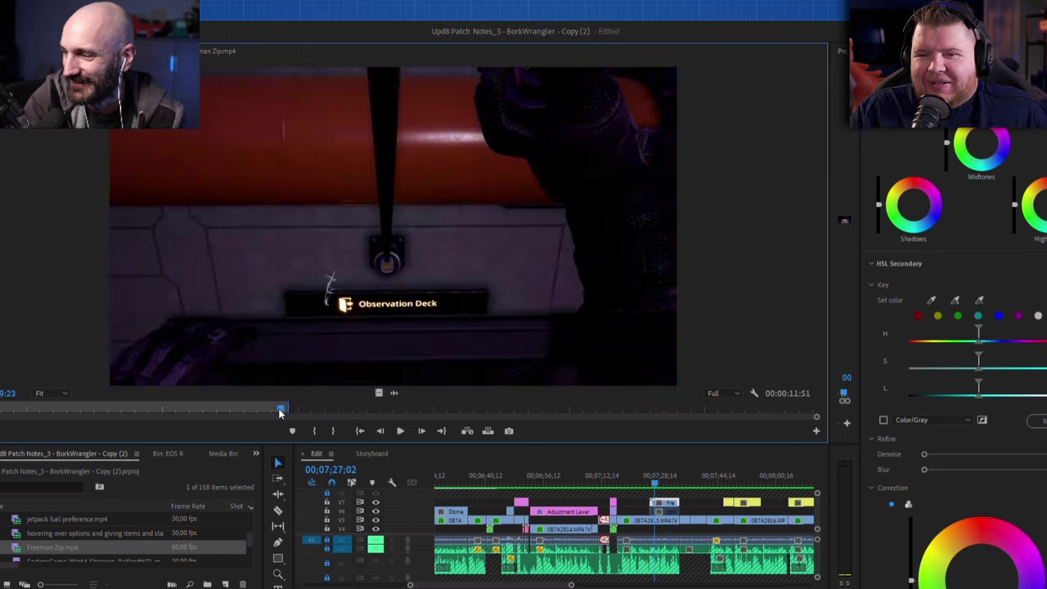
pyautogui.moveTo(219, 407); pyautogui.dragTo(524, 409)
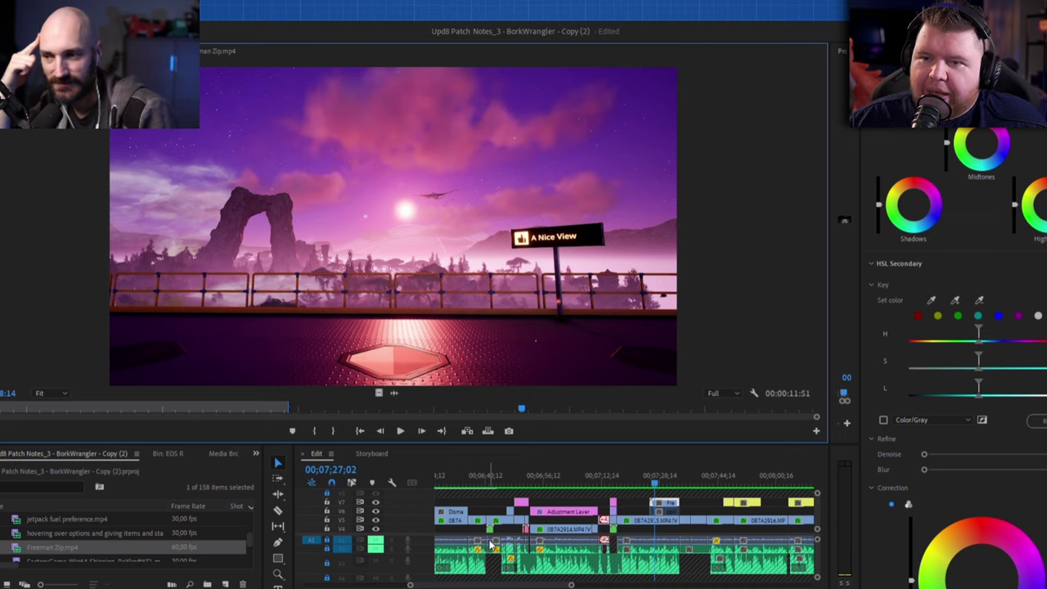
pyautogui.moveTo(521, 406); pyautogui.dragTo(368, 412)
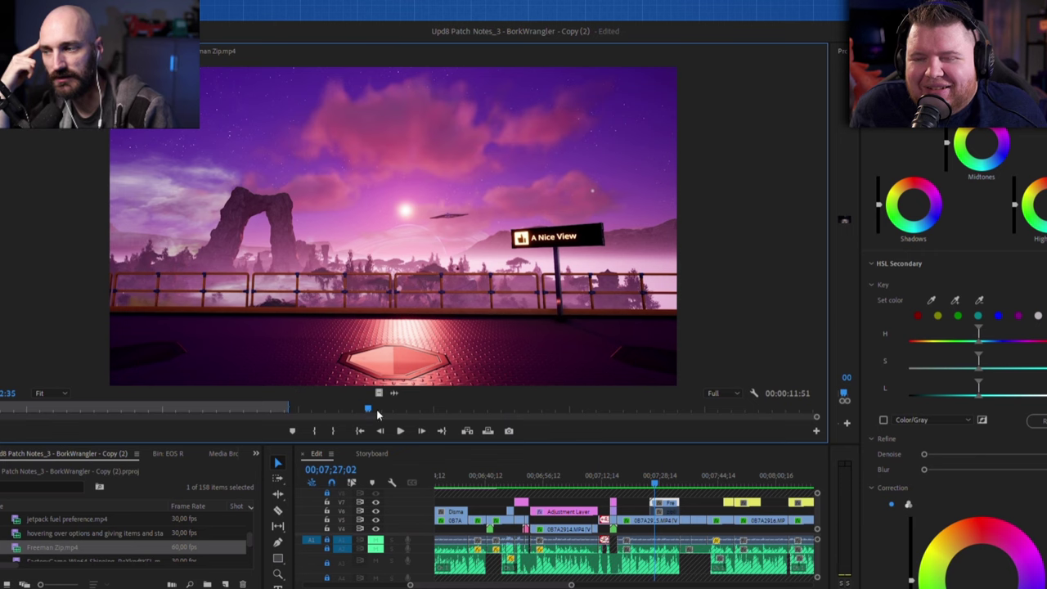
pyautogui.moveTo(378, 415); pyautogui.dragTo(552, 418)
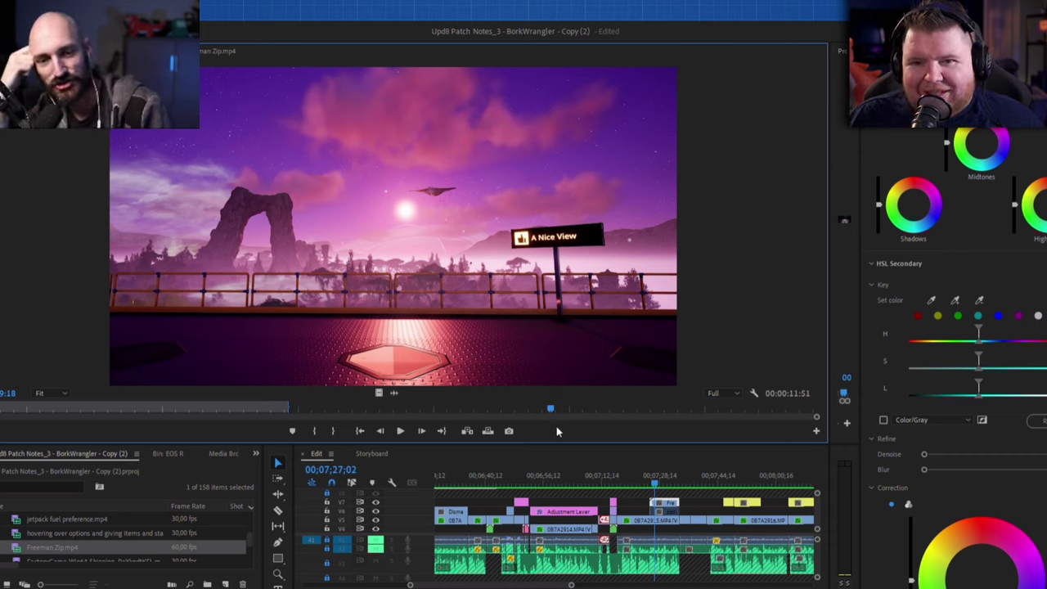
# Play Freeman Zip.mp4 from the sunset shot and widen the Program monitor again
pyautogui.click(638, 410)
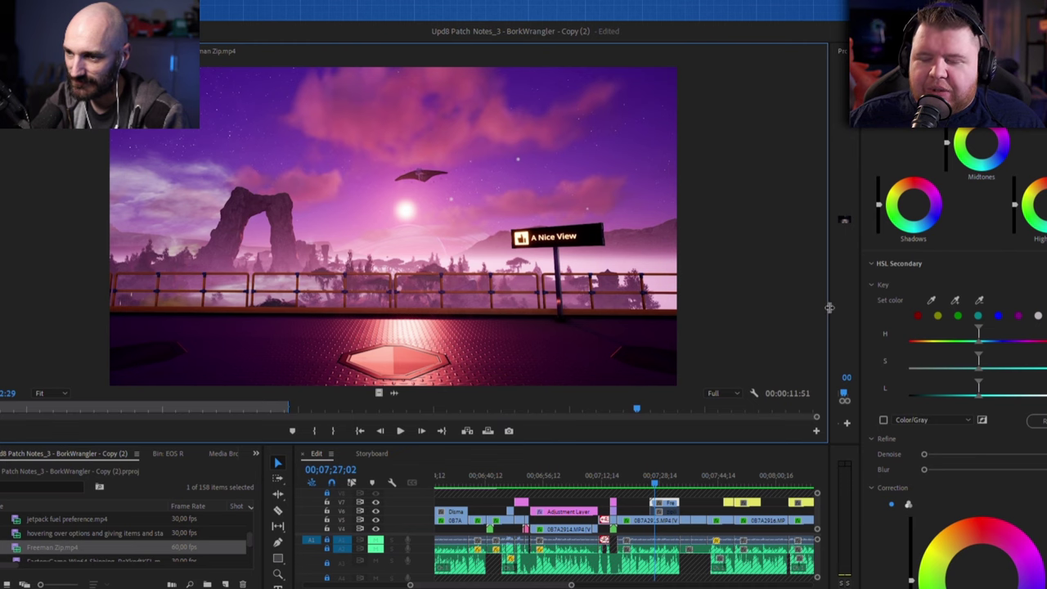
pyautogui.moveTo(829, 307); pyautogui.dragTo(668, 344)
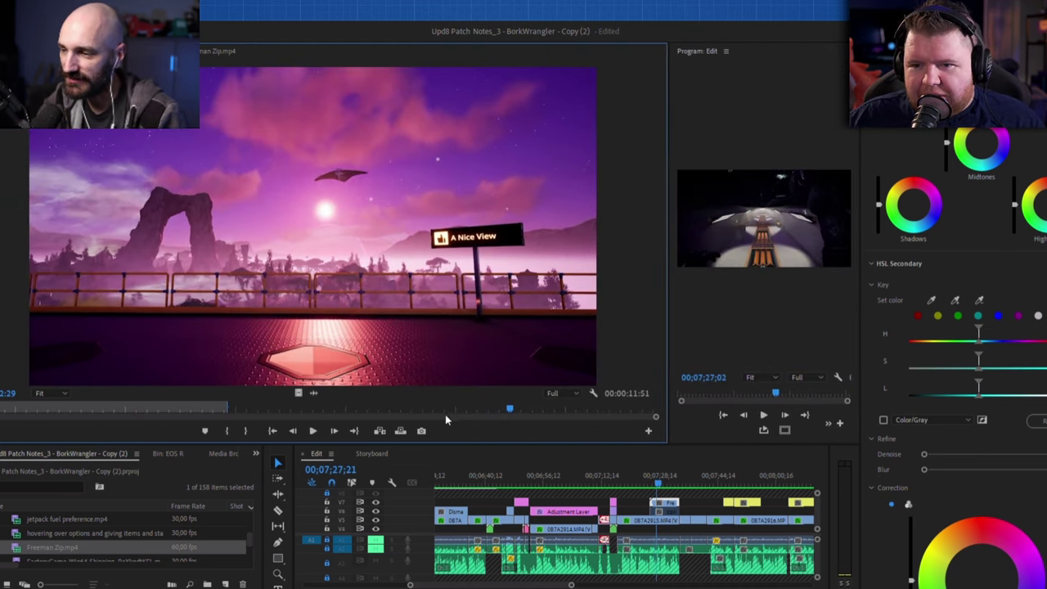
pyautogui.moveTo(336, 408); pyautogui.dragTo(521, 389)
pyautogui.press('space')
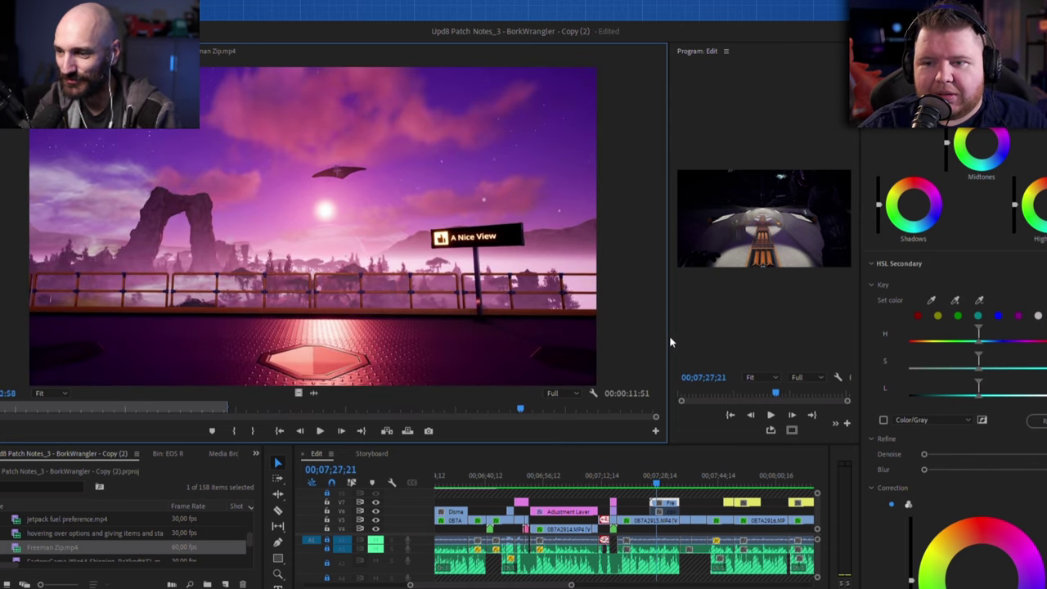
pyautogui.moveTo(670, 342); pyautogui.dragTo(212, 348)
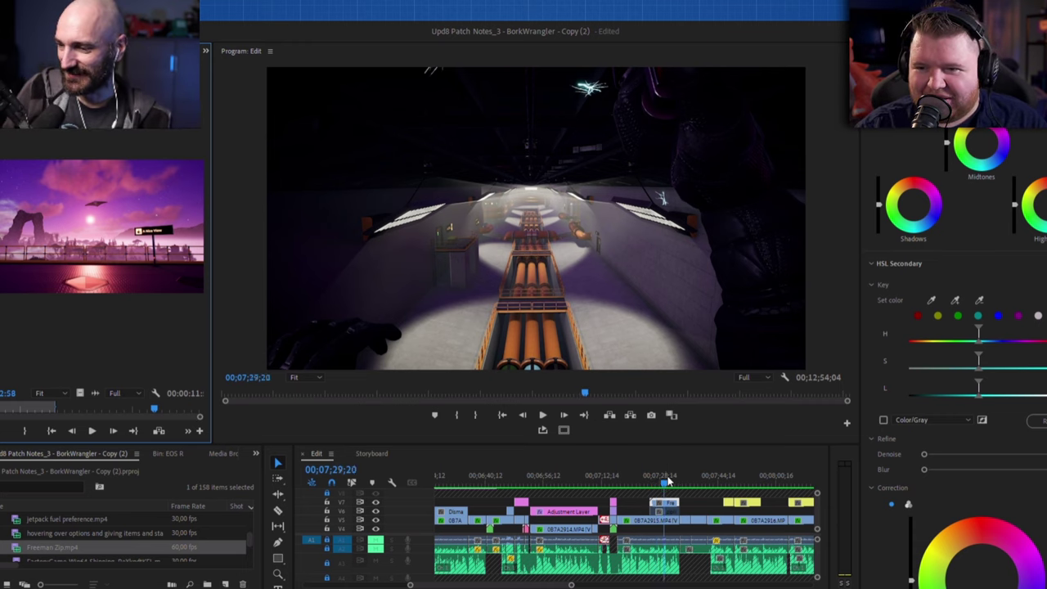
# Play further into the edit, check the long V4 clip, then move to the whale shot at 08;25;29
pyautogui.moveTo(668, 481); pyautogui.dragTo(738, 472)
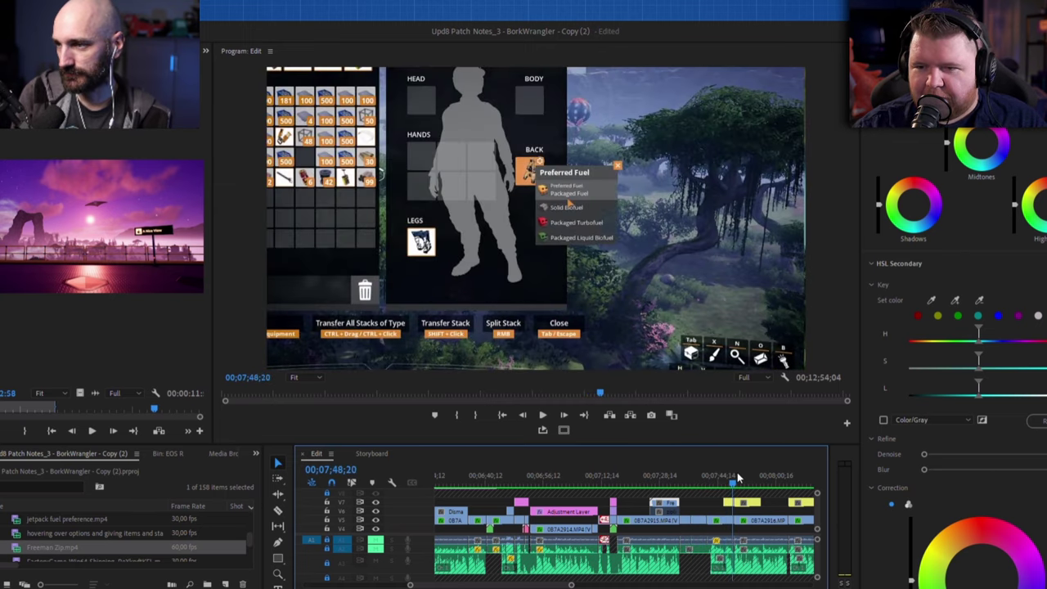
pyautogui.press('space')
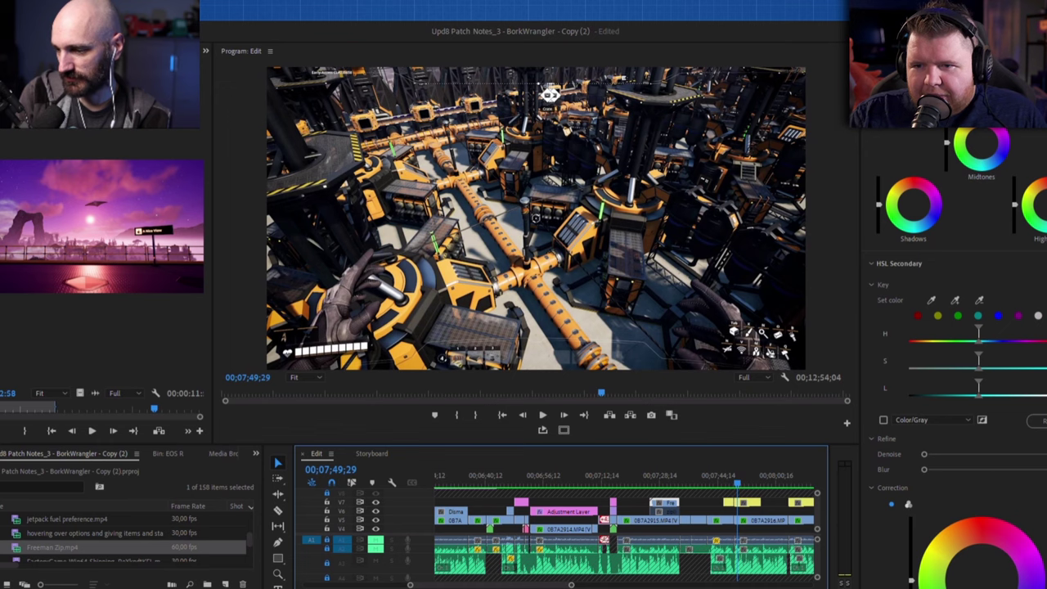
pyautogui.moveTo(533, 585); pyautogui.dragTo(550, 586)
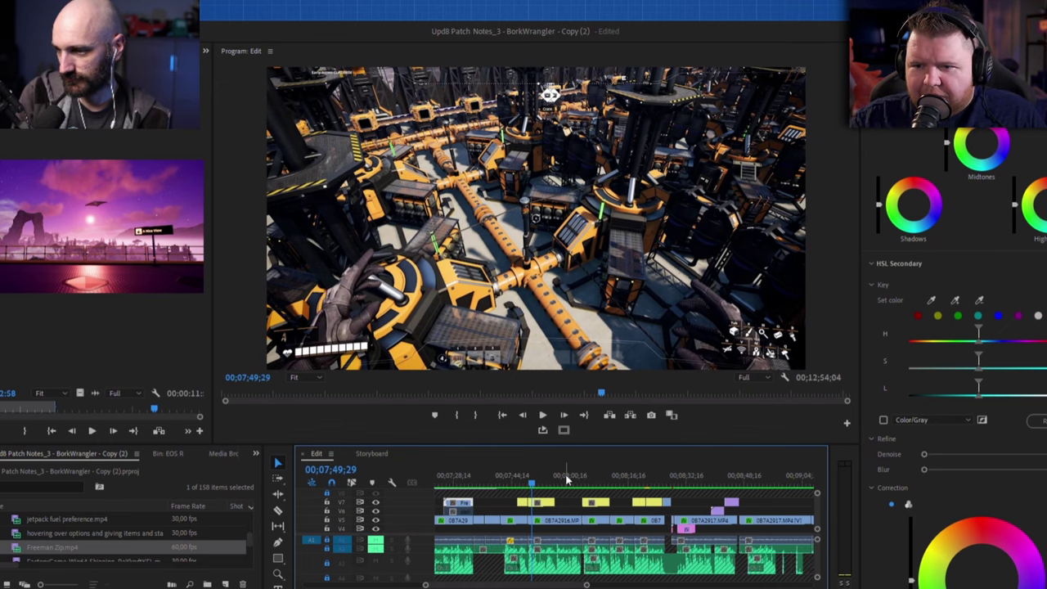
pyautogui.press('space')
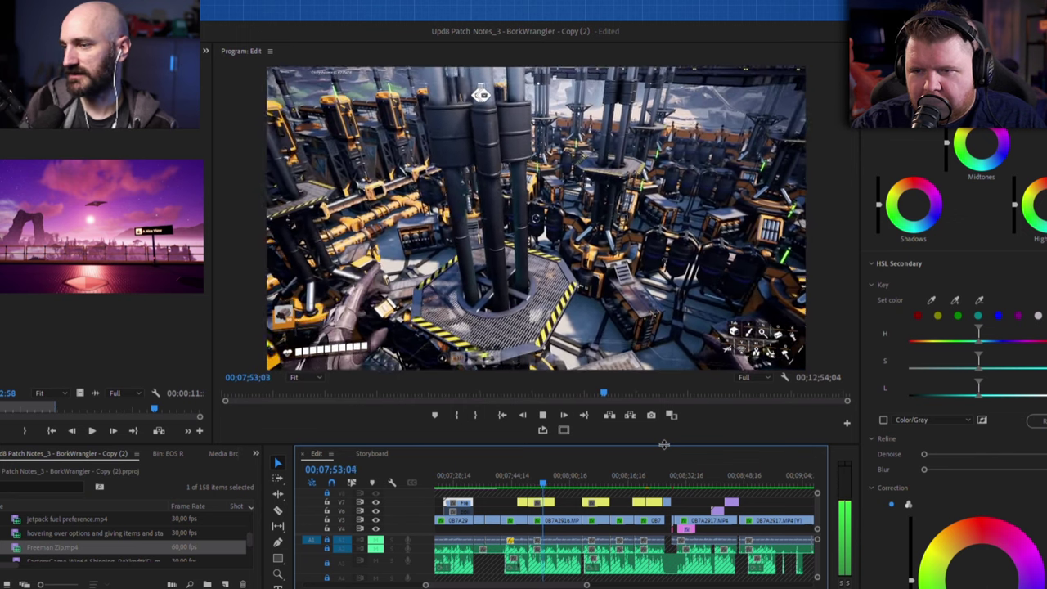
pyautogui.click(570, 476)
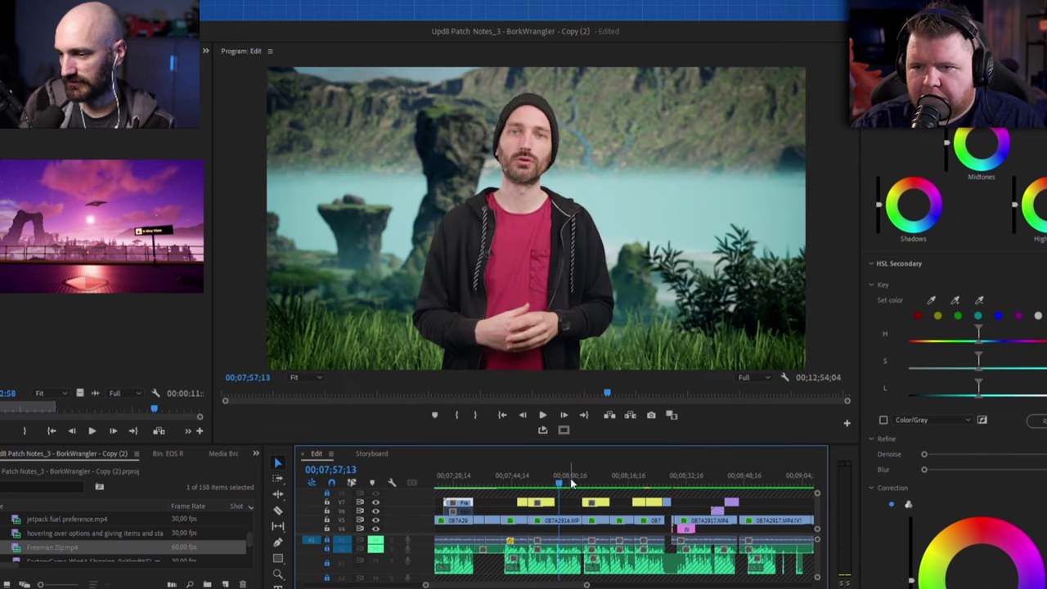
pyautogui.click(515, 513)
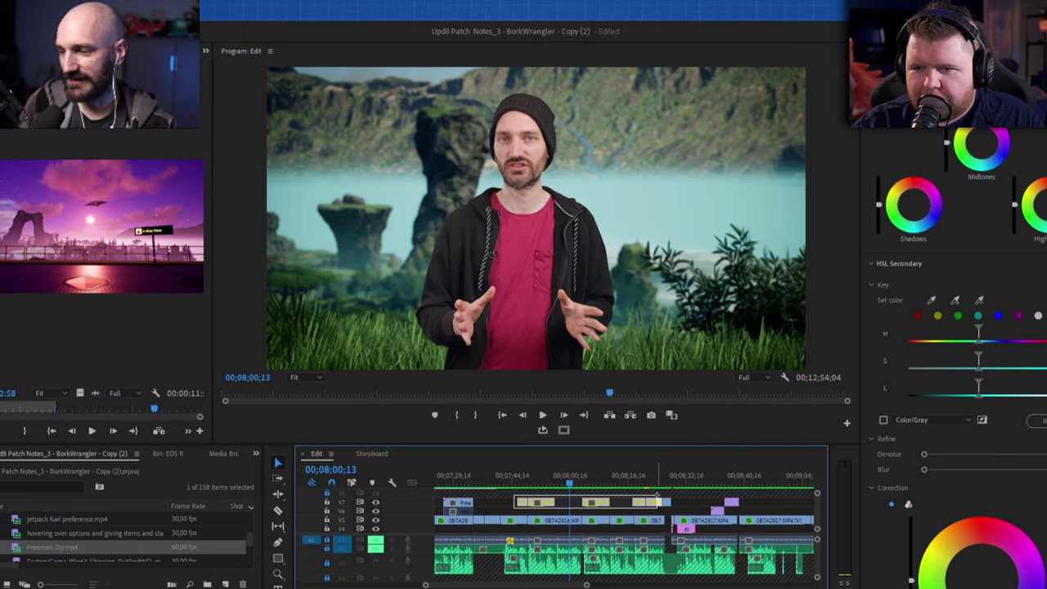
pyautogui.click(595, 514)
pyautogui.click(602, 513)
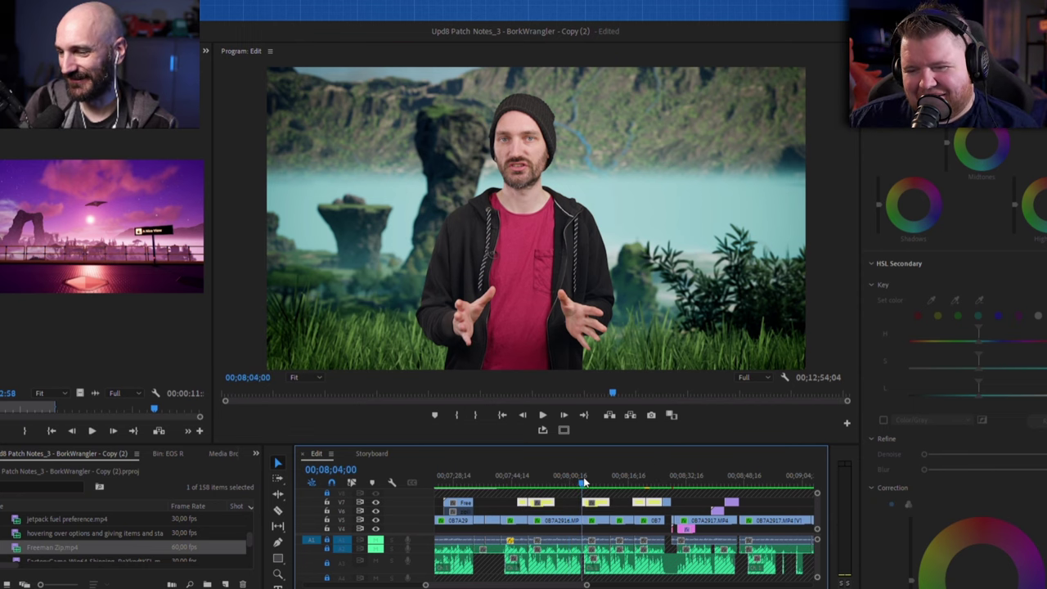
pyautogui.moveTo(584, 481); pyautogui.dragTo(663, 473)
# Zoom the timeline in on the whale shot and step frame by frame from 08;28;22
pyautogui.press('z')
pyautogui.click(688, 507)
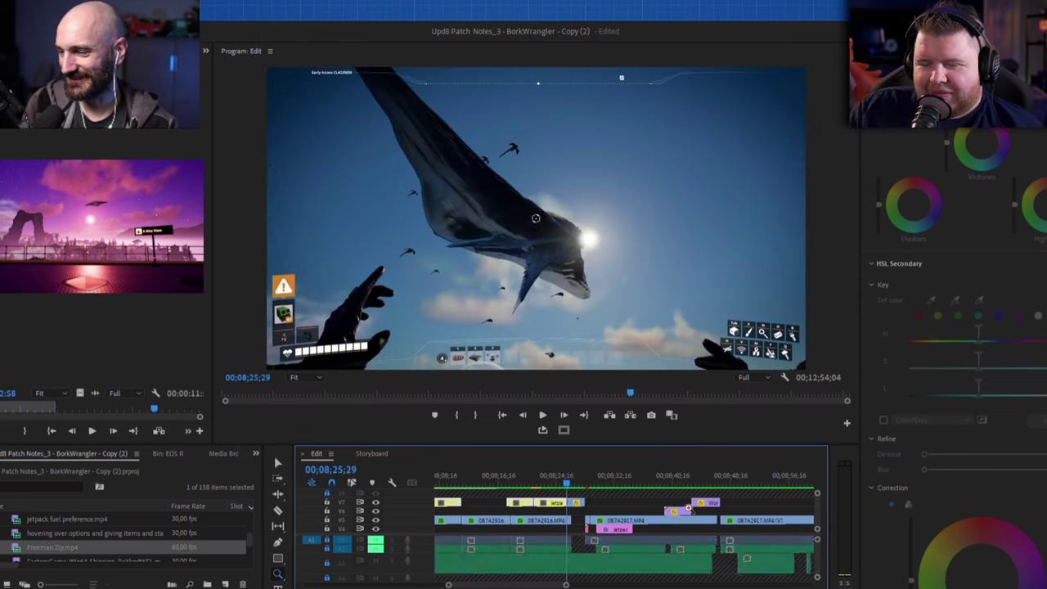
pyautogui.press('space')
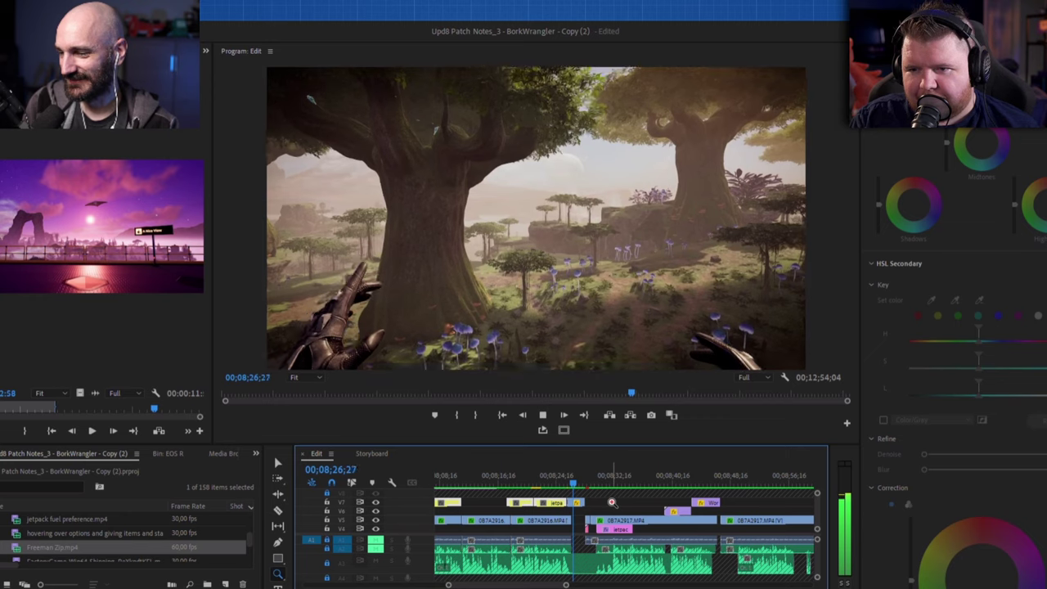
pyautogui.press('v')
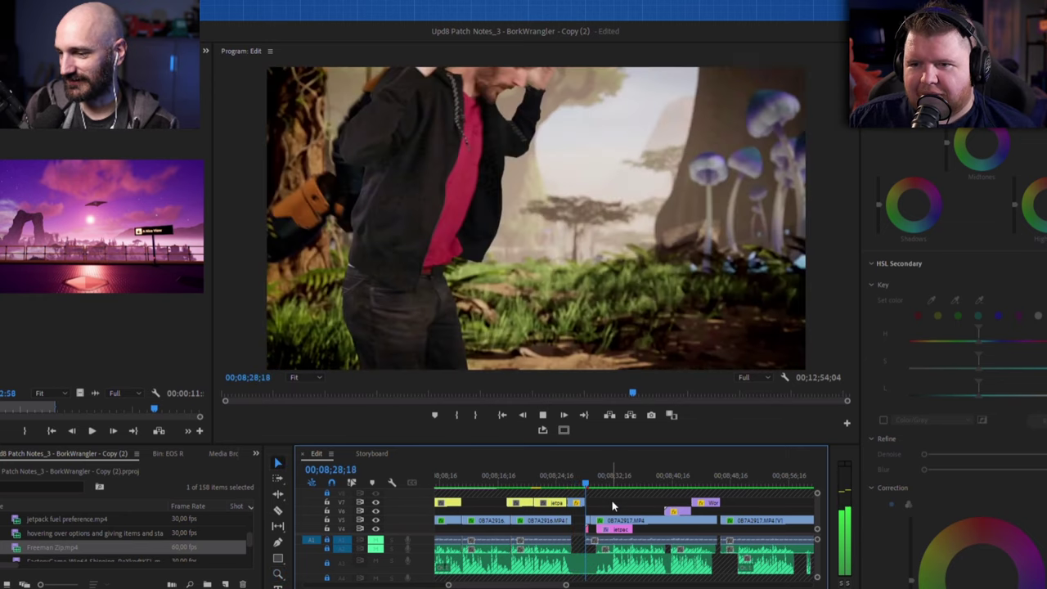
pyautogui.press('space')
pyautogui.click(587, 483)
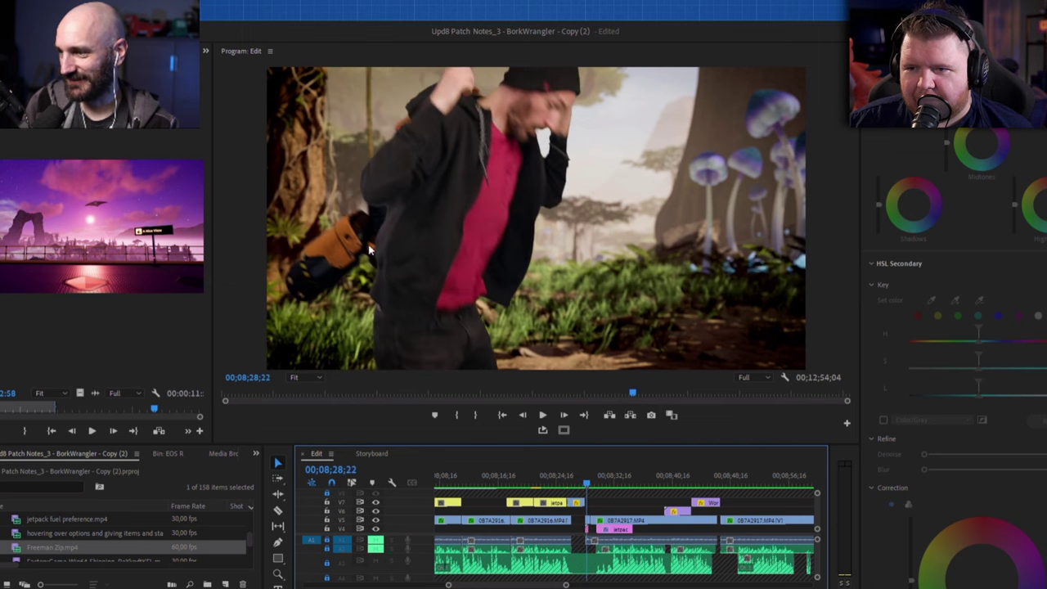
pyautogui.press('Right')
pyautogui.press('Right')
pyautogui.press('Right')
pyautogui.press('Right')
pyautogui.press('Right')
pyautogui.press('Right')
pyautogui.press('Right')
pyautogui.press('Right')
pyautogui.press('Right')
pyautogui.press('Right')
pyautogui.press('Right')
pyautogui.press('Right')
pyautogui.press('Right')
pyautogui.press('Right')
pyautogui.press('Right')
pyautogui.press('Right')
pyautogui.press('Right')
pyautogui.press('Right')
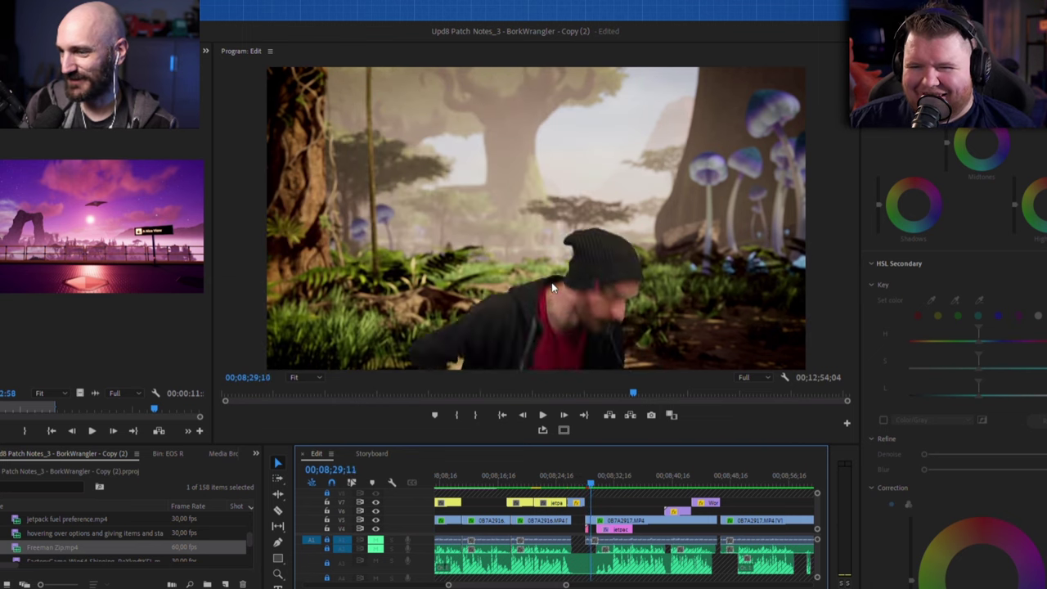
pyautogui.press('Right')
pyautogui.press('Right')
pyautogui.press('Right')
pyautogui.press('Right')
pyautogui.press('Right')
pyautogui.press('Right')
pyautogui.press('Right')
pyautogui.press('Right')
pyautogui.press('Right')
pyautogui.press('Right')
pyautogui.press('Right')
pyautogui.press('Right')
pyautogui.press('Right')
pyautogui.press('Right')
pyautogui.press('Right')
pyautogui.press('Right')
pyautogui.press('Right')
pyautogui.press('Right')
pyautogui.press('Right')
pyautogui.press('Right')
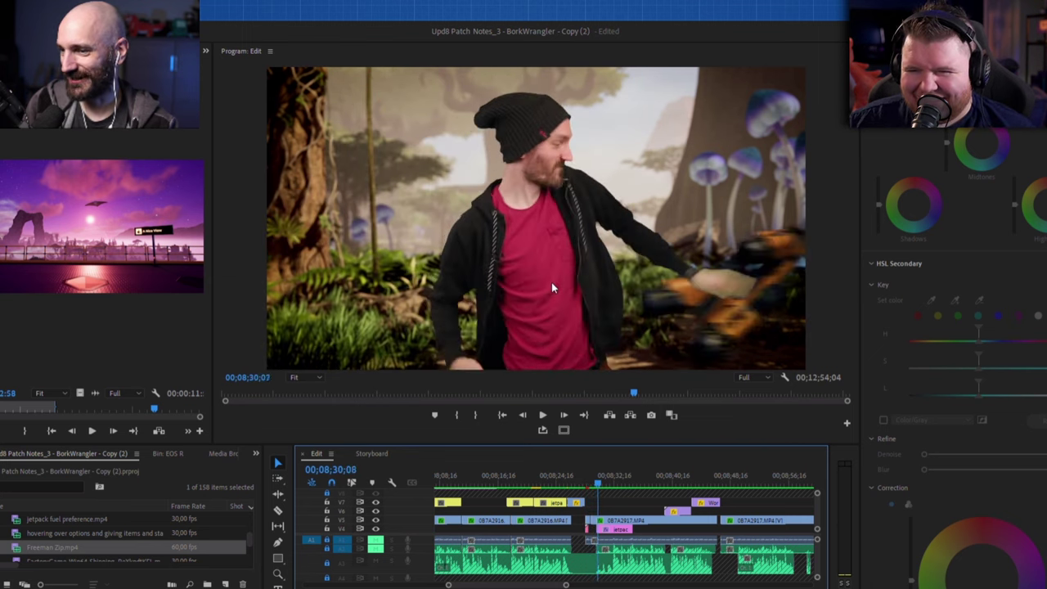
pyautogui.press('Right')
pyautogui.press('Right')
pyautogui.press('Right')
pyautogui.press('Right')
pyautogui.press('Right')
pyautogui.press('Right')
pyautogui.press('Right')
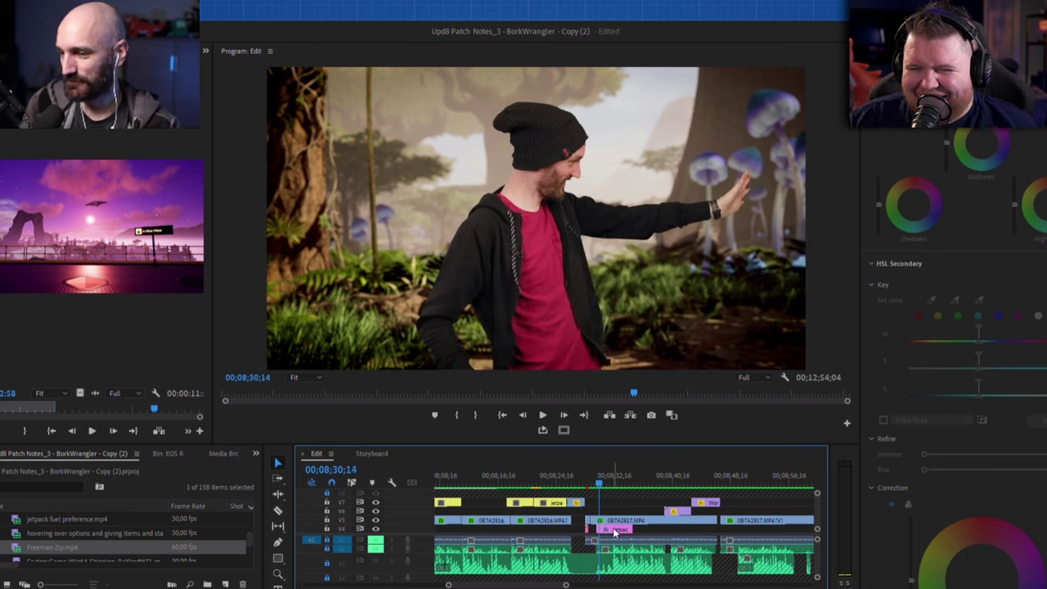
# Select the pink V4 clip, play from 08;31;00, then scrub to about 08;53
pyautogui.click(613, 532)
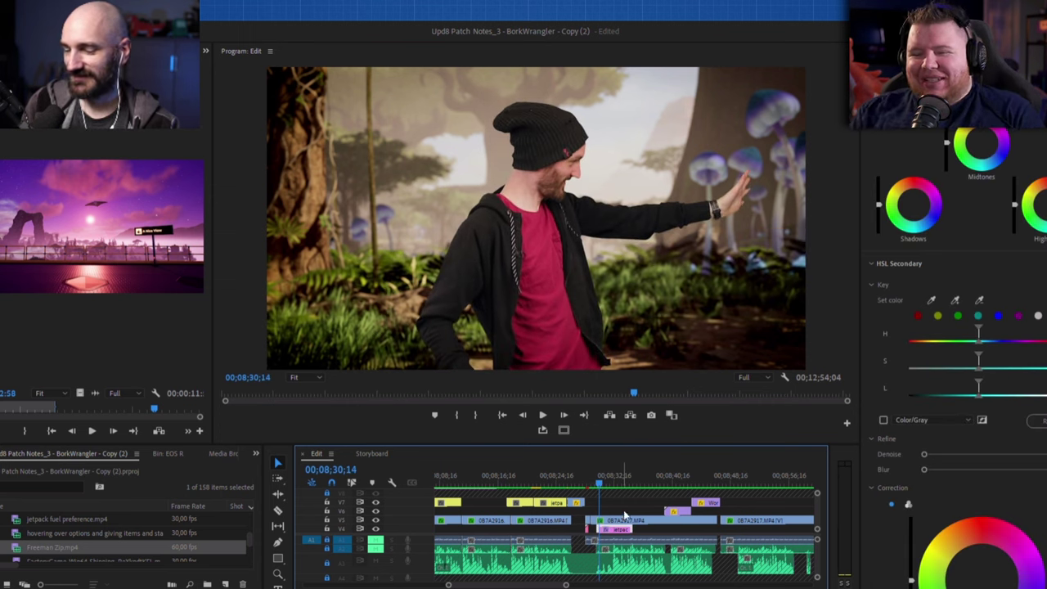
pyautogui.press('Left')
pyautogui.press('Left')
pyautogui.press('Left')
pyautogui.press('Left')
pyautogui.press('Left')
pyautogui.press('Left')
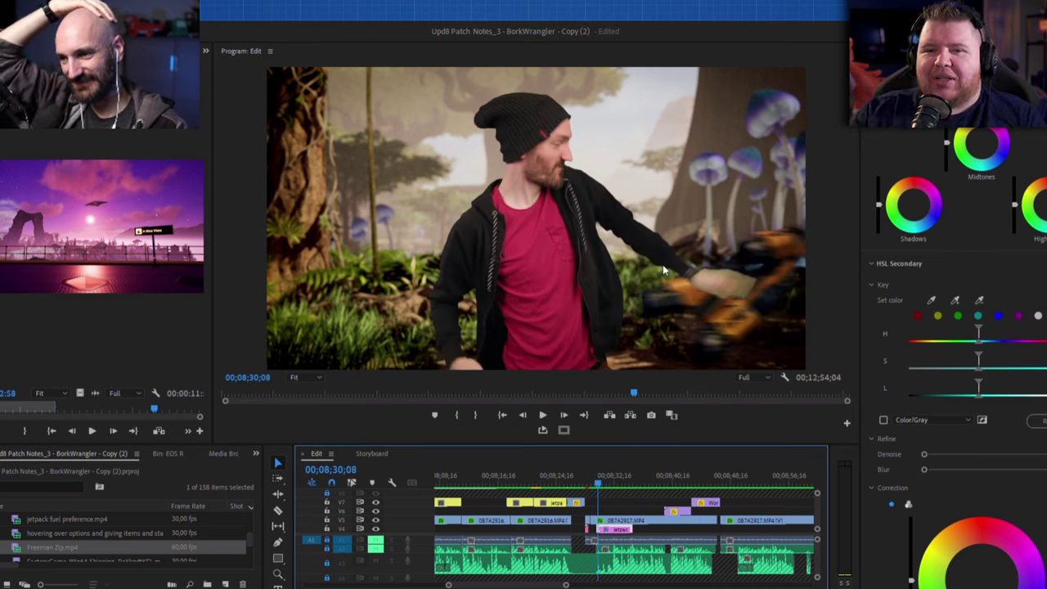
pyautogui.press('Right')
pyautogui.press('Right')
pyautogui.press('Right')
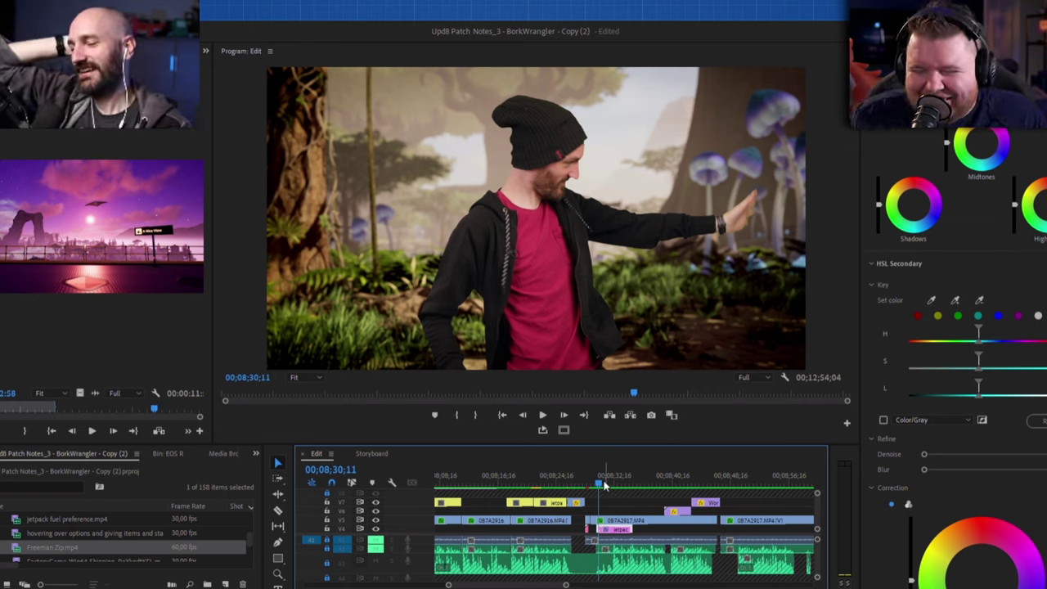
pyautogui.moveTo(602, 484); pyautogui.dragTo(604, 483)
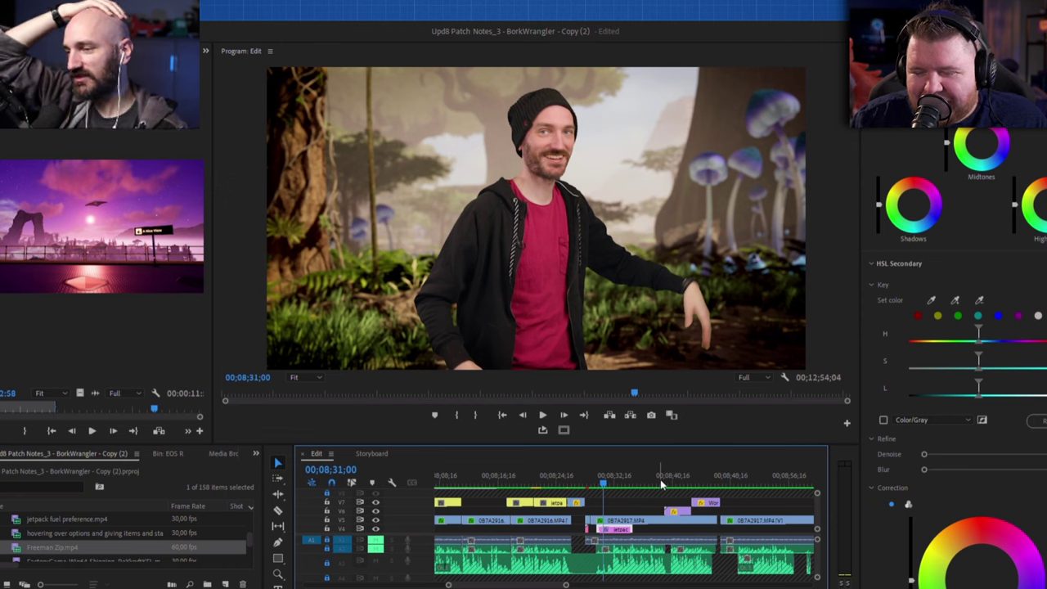
pyautogui.press('space')
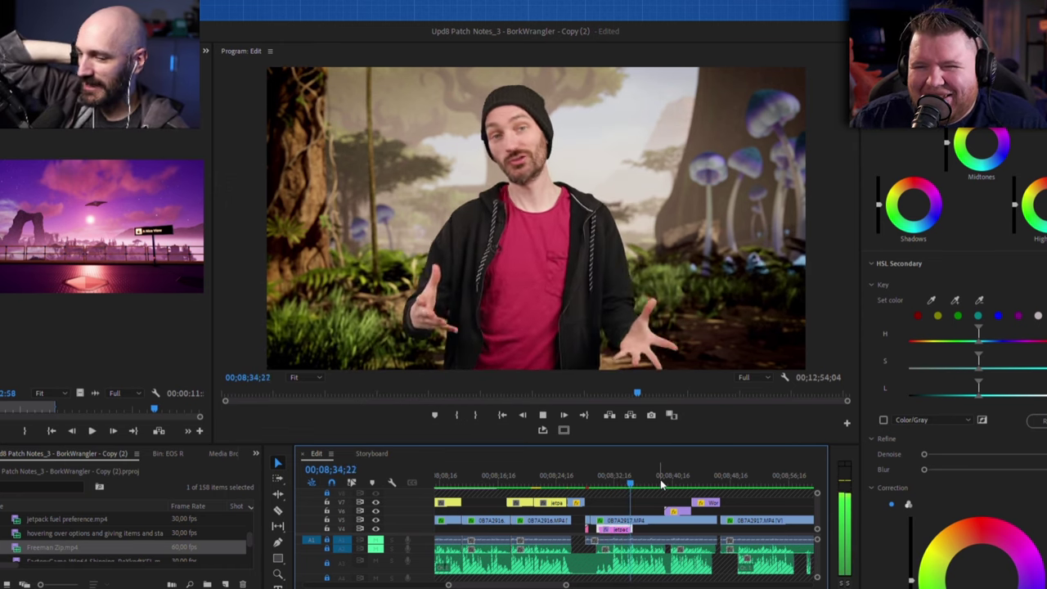
pyautogui.press('space')
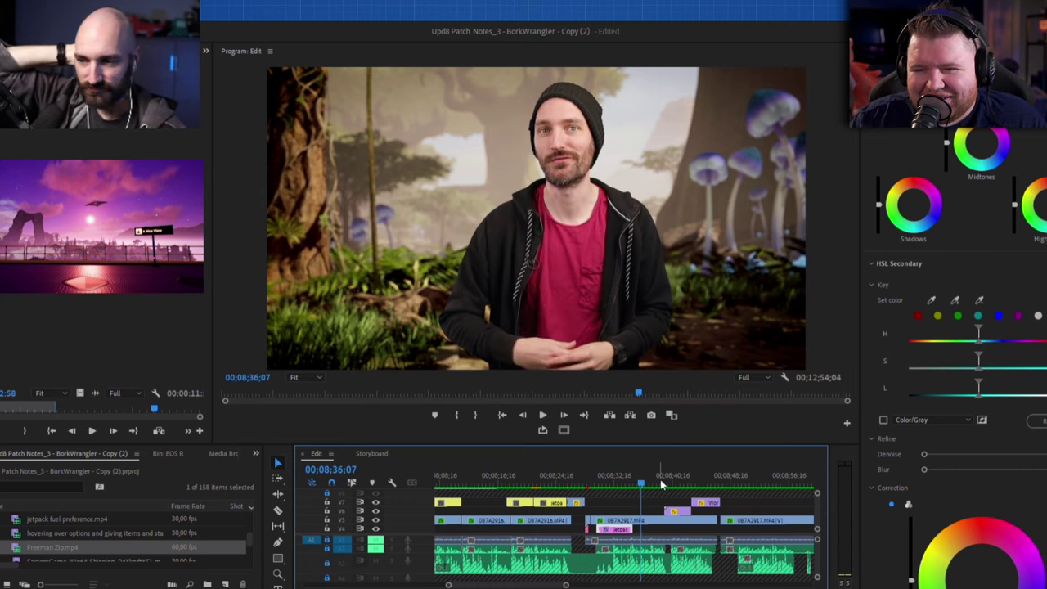
pyautogui.click(672, 480)
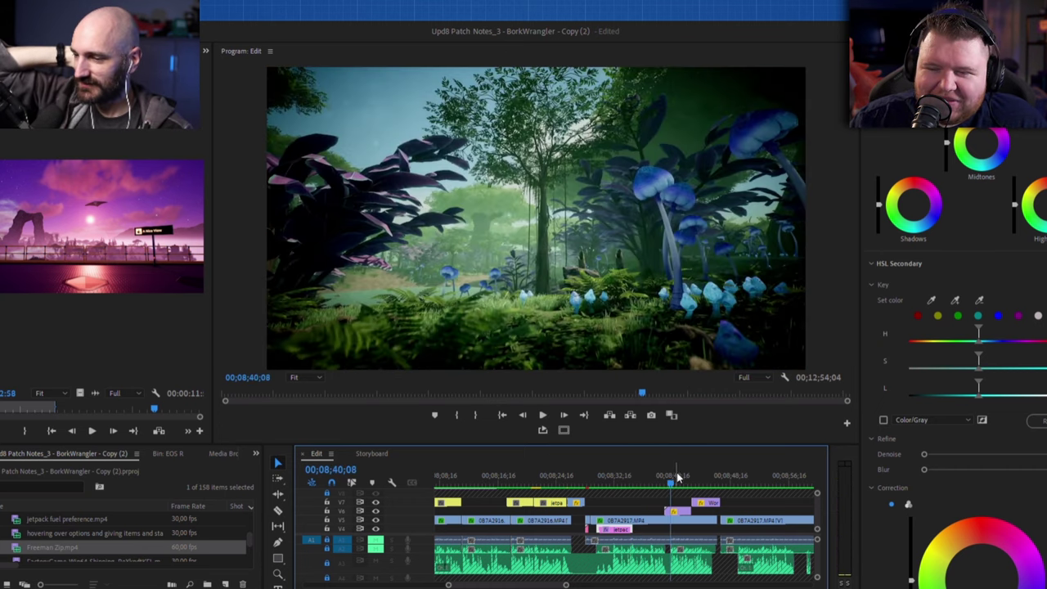
pyautogui.moveTo(676, 472); pyautogui.dragTo(769, 466)
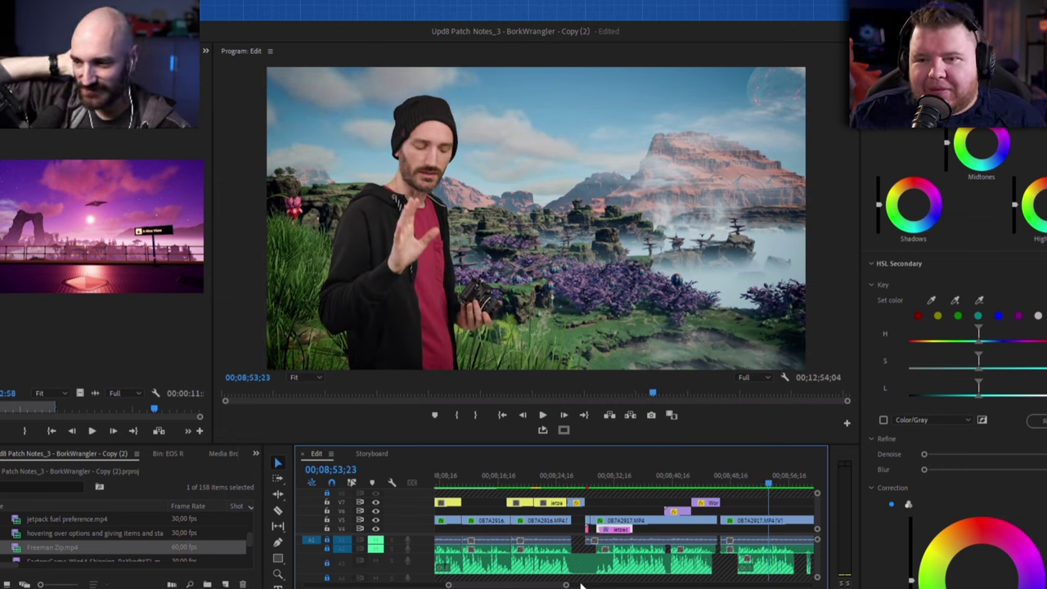
# Widen the timeline view, scrub through the pink forest shots to about 09;16, and play on
pyautogui.moveTo(577, 586); pyautogui.dragTo(582, 585)
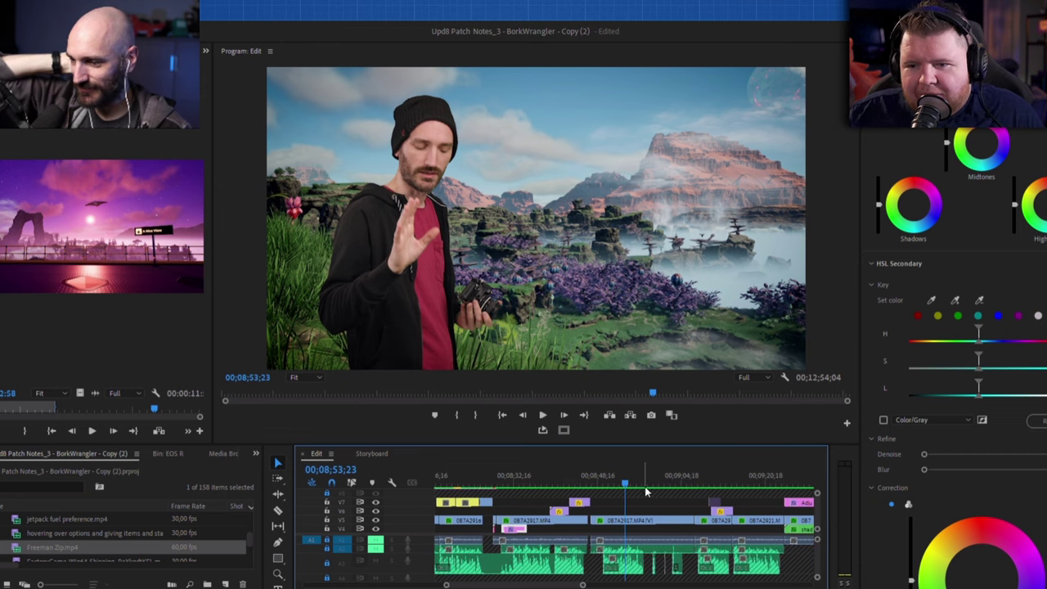
pyautogui.moveTo(650, 483); pyautogui.dragTo(707, 477)
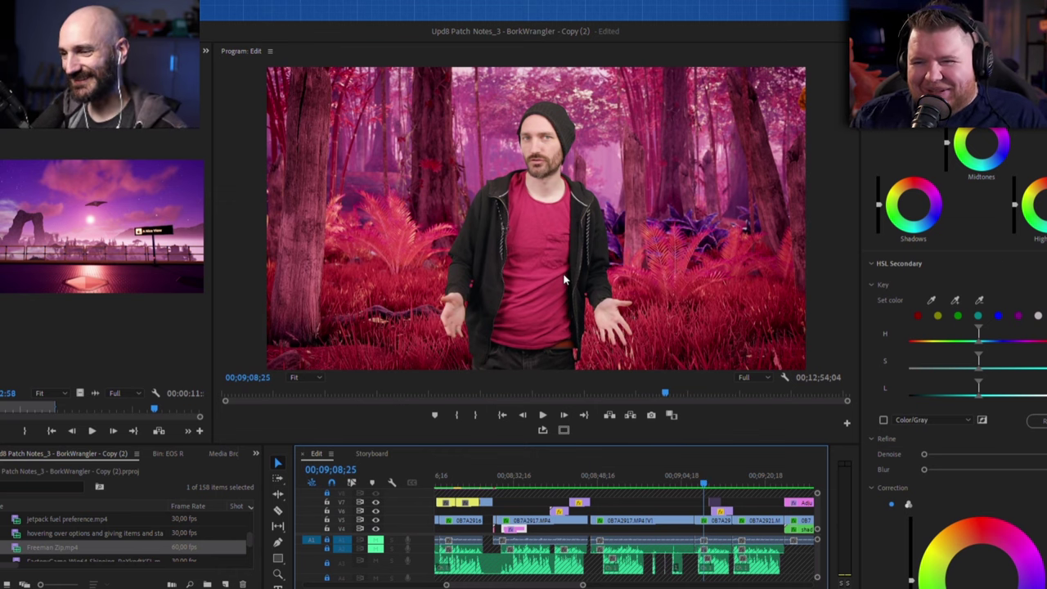
pyautogui.moveTo(703, 483); pyautogui.dragTo(787, 483)
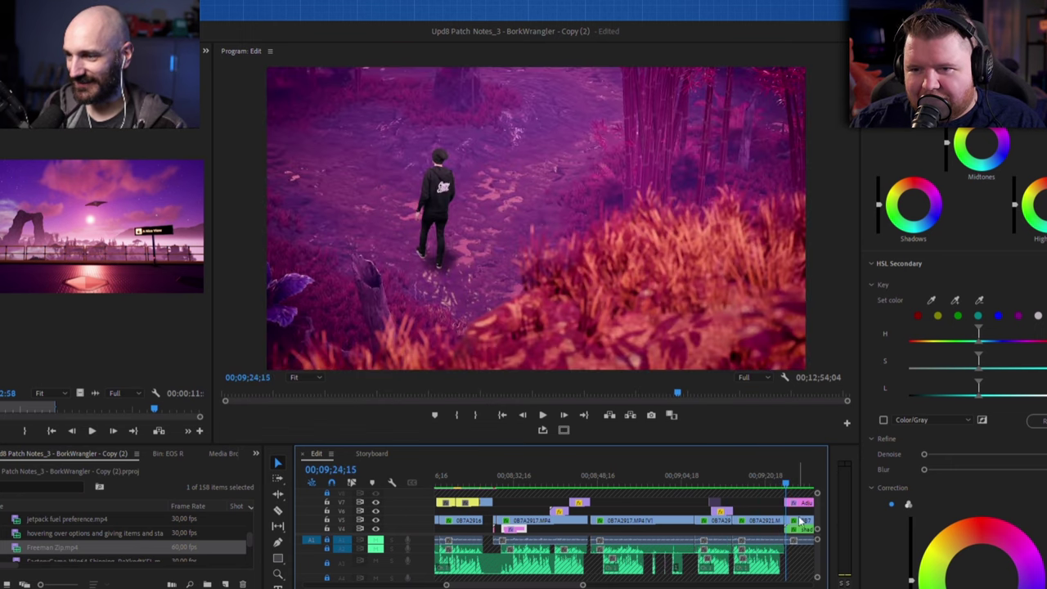
pyautogui.press('space')
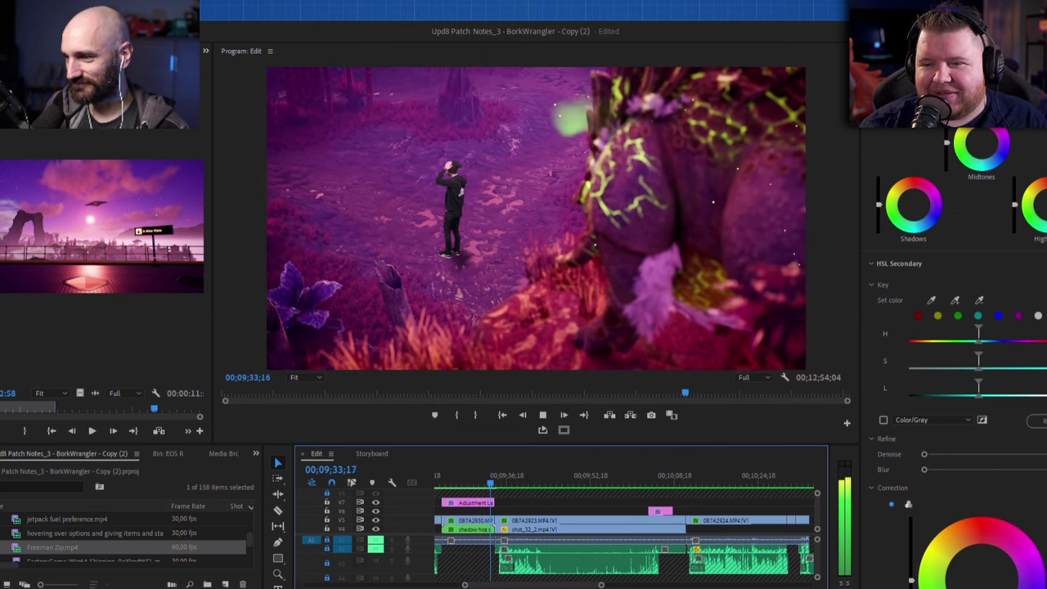
# Replay the purple top-down shot from 09;25;04, then scrub forward to about 09;46
pyautogui.press('space')
pyautogui.click(462, 481)
pyautogui.moveTo(462, 481); pyautogui.dragTo(448, 484)
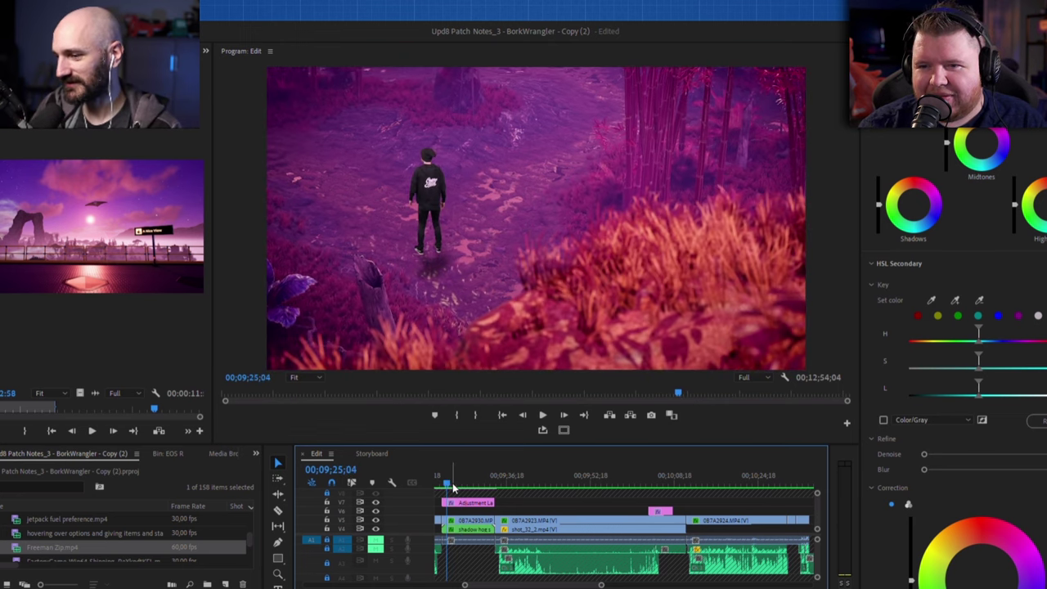
pyautogui.press('space')
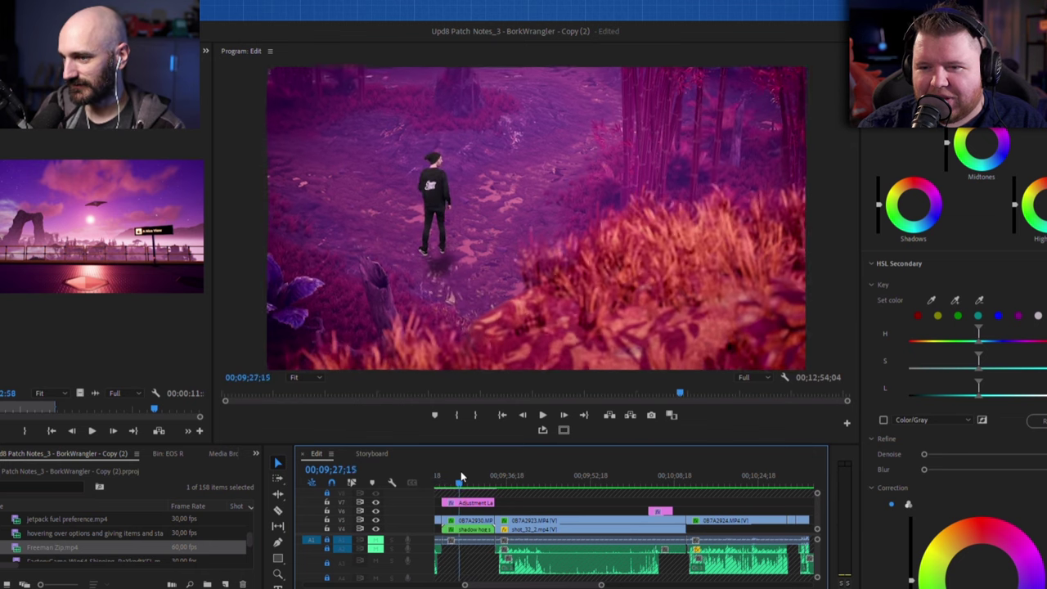
pyautogui.moveTo(460, 473)
pyautogui.mouseDown()
pyautogui.moveTo(472, 473)
pyautogui.moveTo(445, 470)
pyautogui.mouseUp()
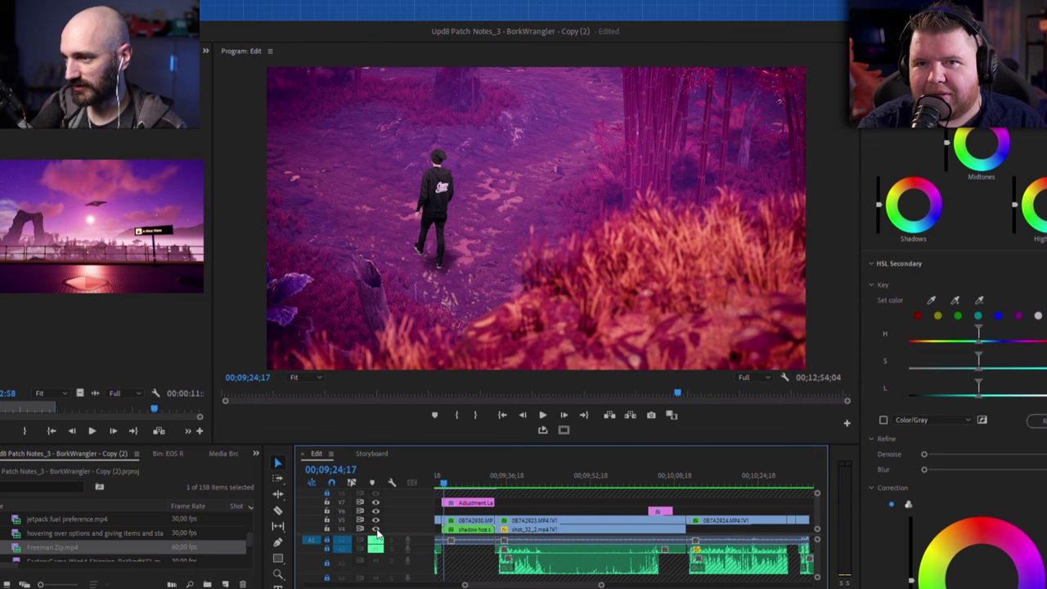
pyautogui.click(468, 478)
pyautogui.moveTo(471, 480); pyautogui.dragTo(654, 472)
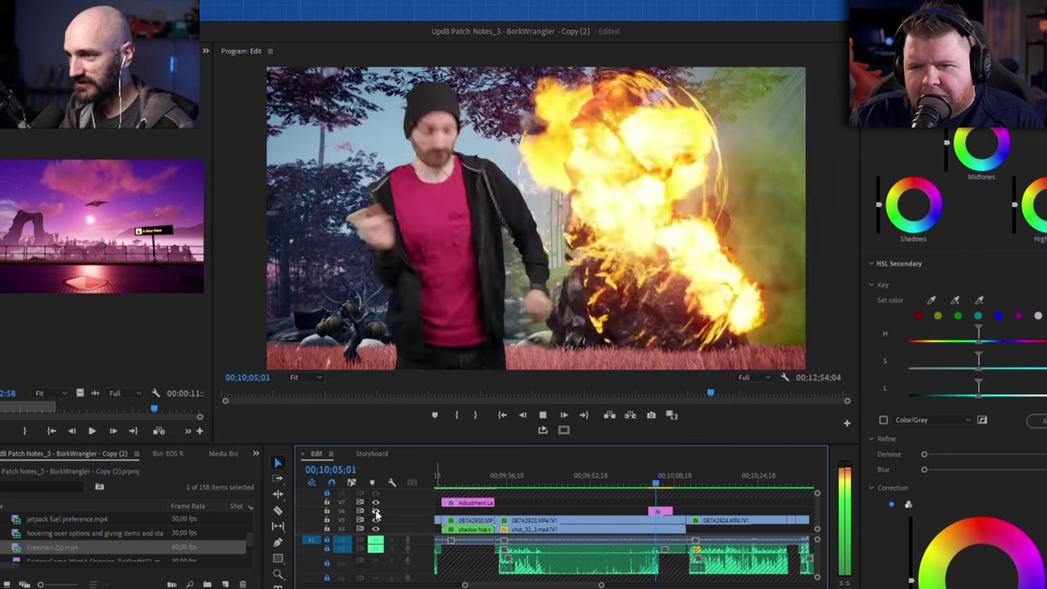
pyautogui.press('space')
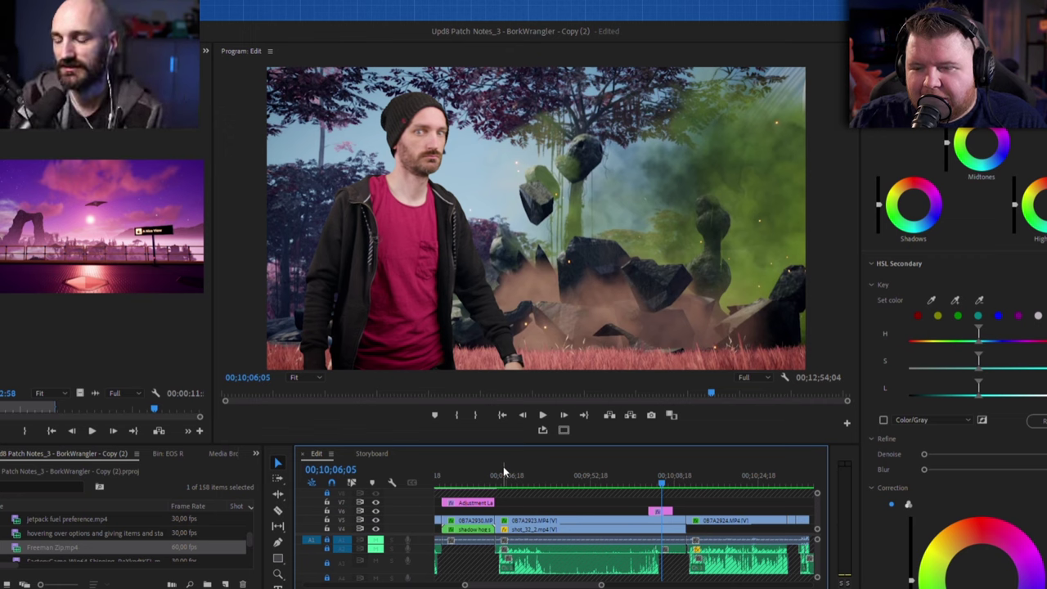
pyautogui.click(663, 475)
pyautogui.click(666, 475)
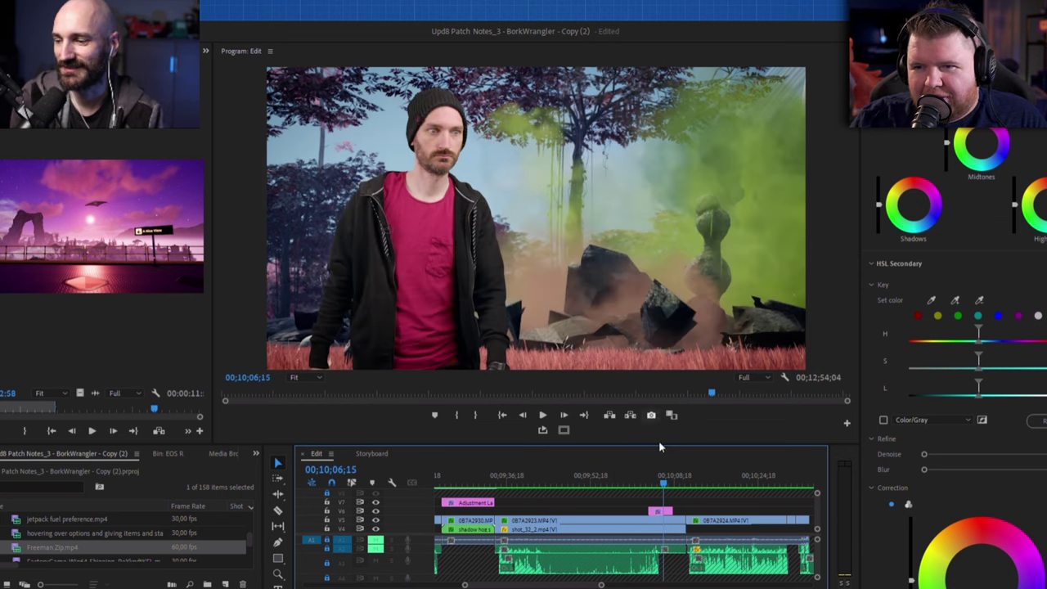
pyautogui.click(660, 477)
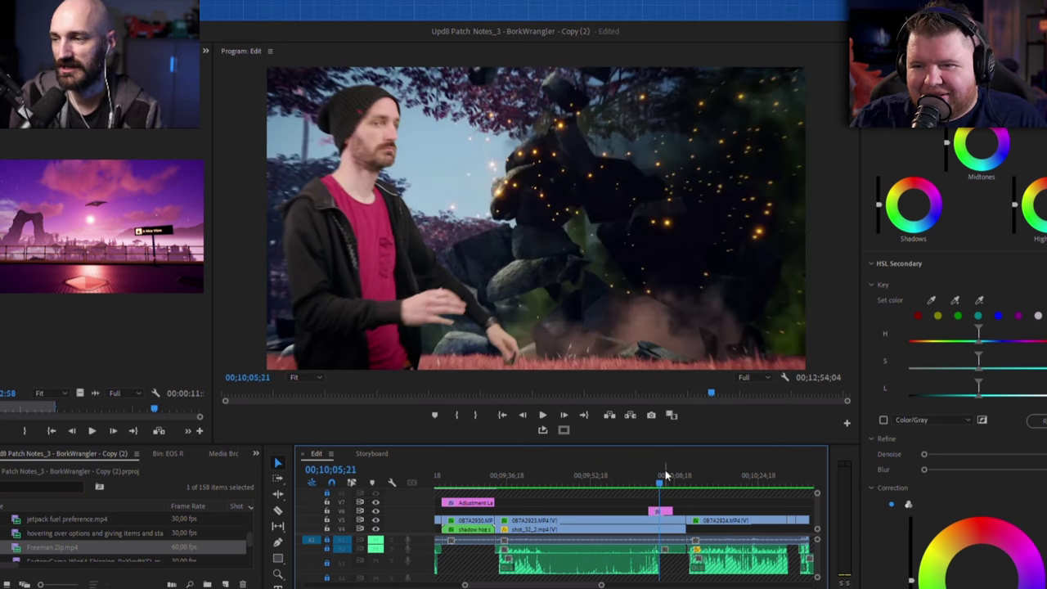
pyautogui.press('space')
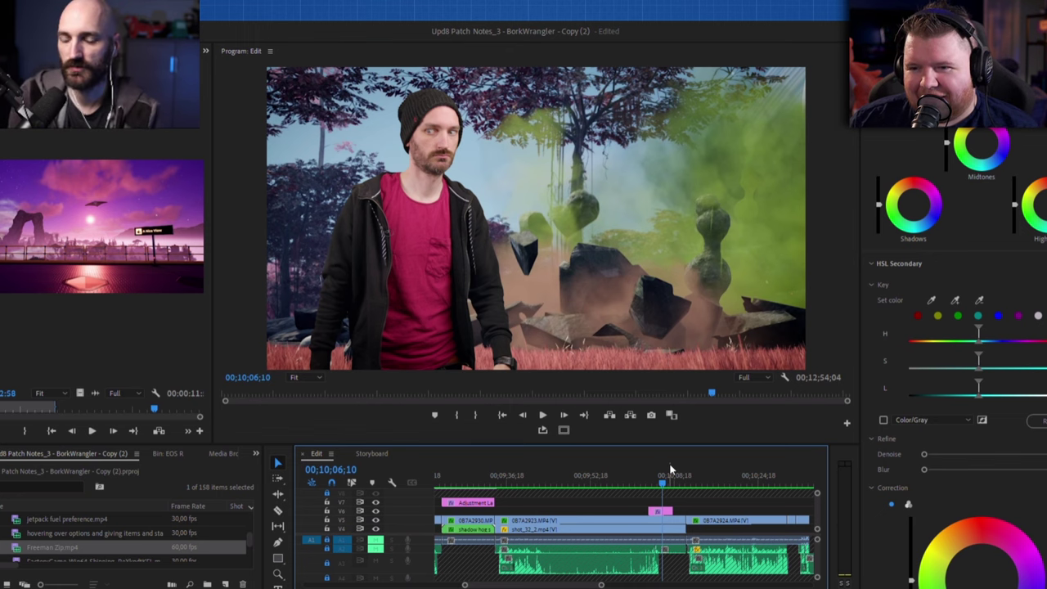
pyautogui.click(660, 478)
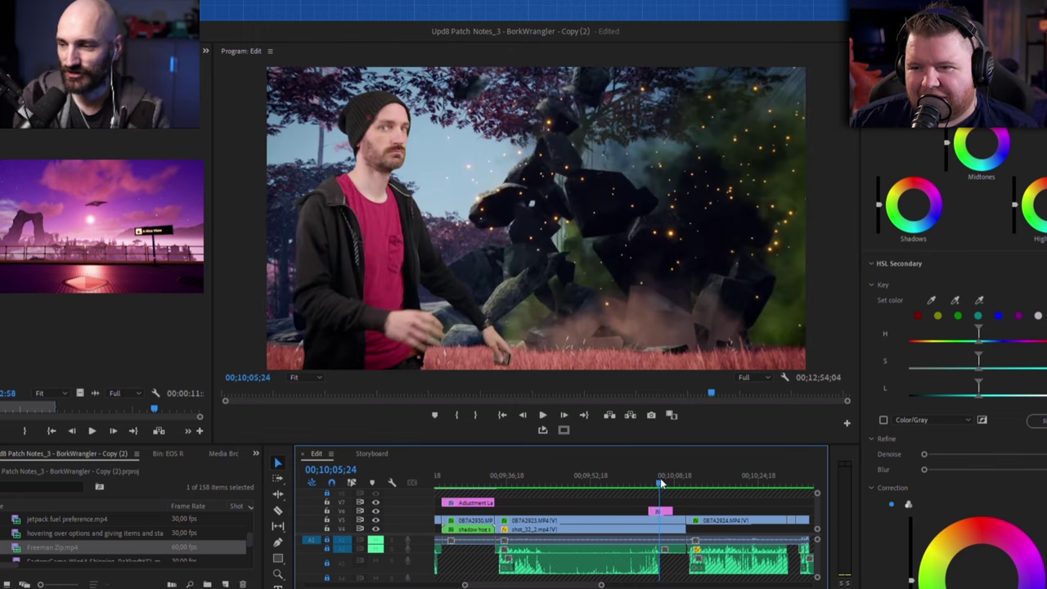
pyautogui.press('space')
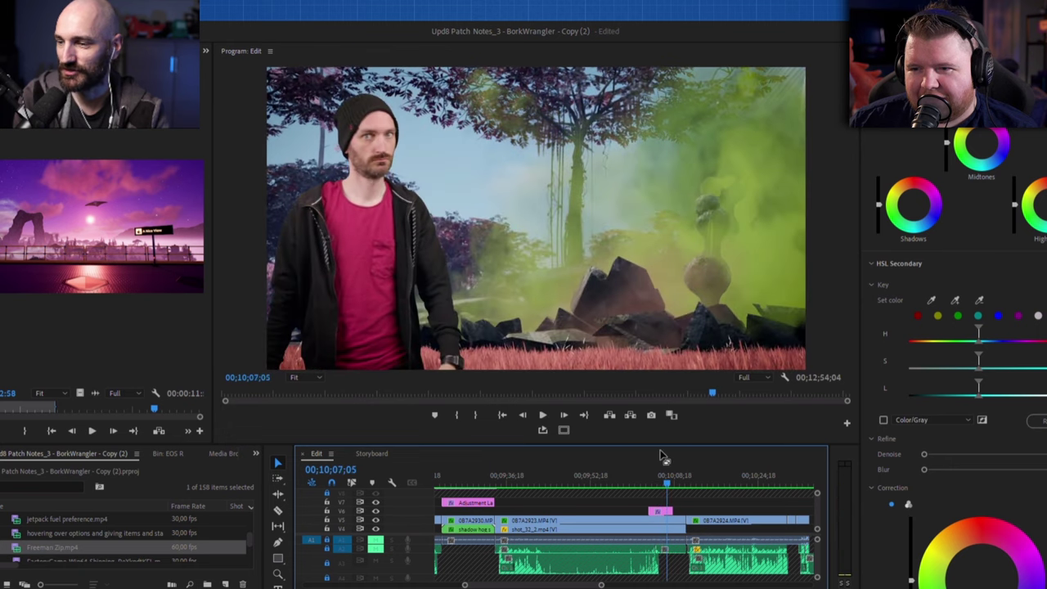
pyautogui.press('j')
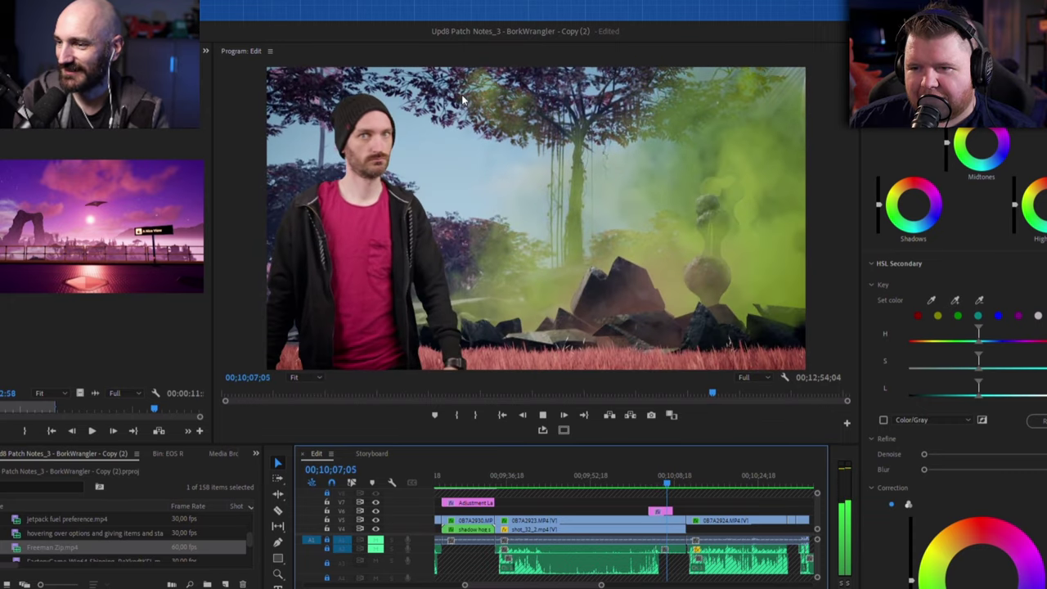
pyautogui.press('space')
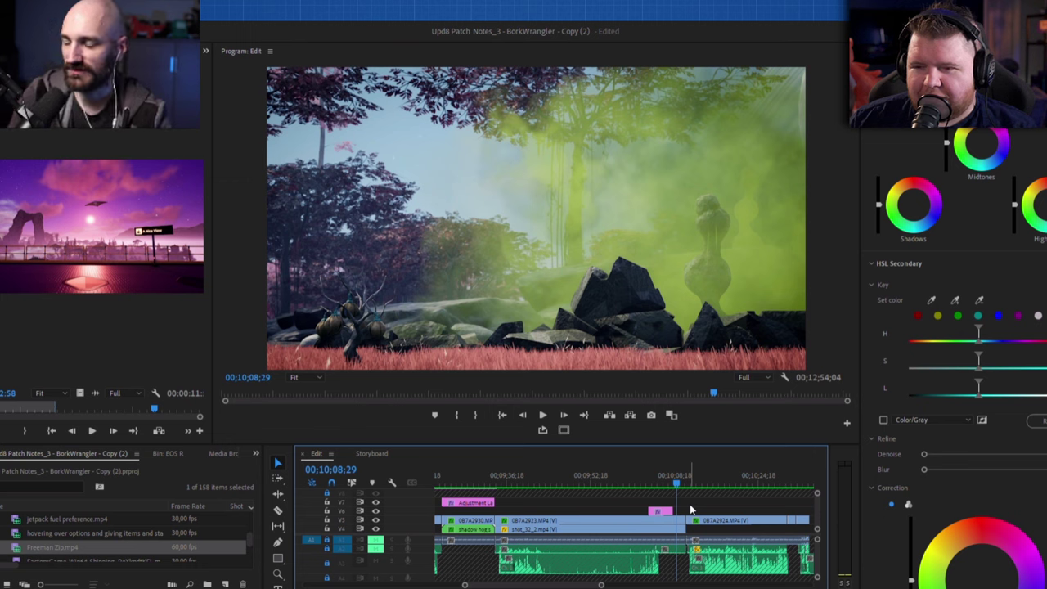
pyautogui.click(676, 484)
pyautogui.press('space')
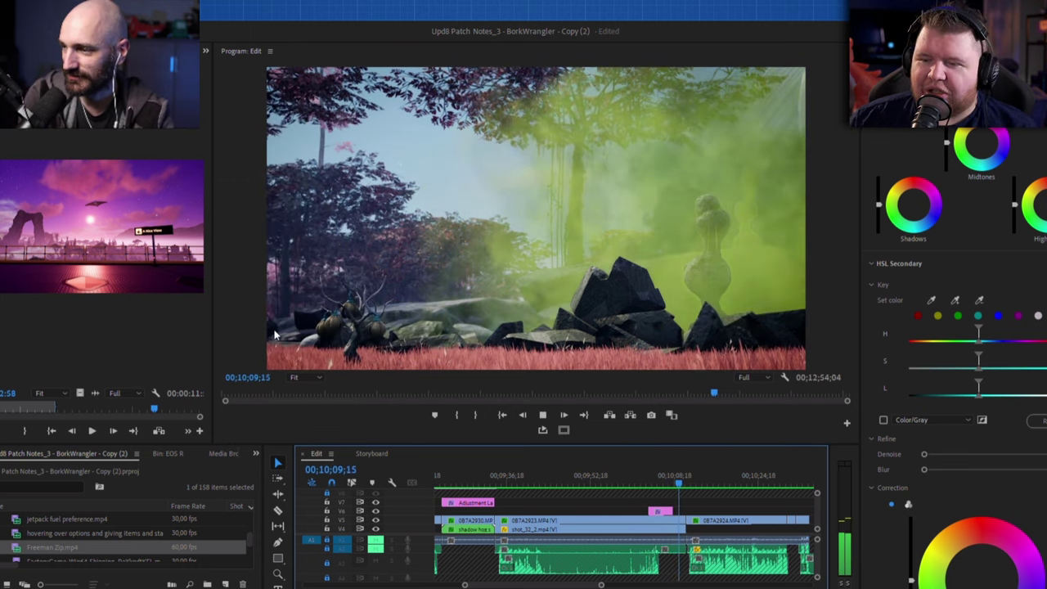
pyautogui.press('space')
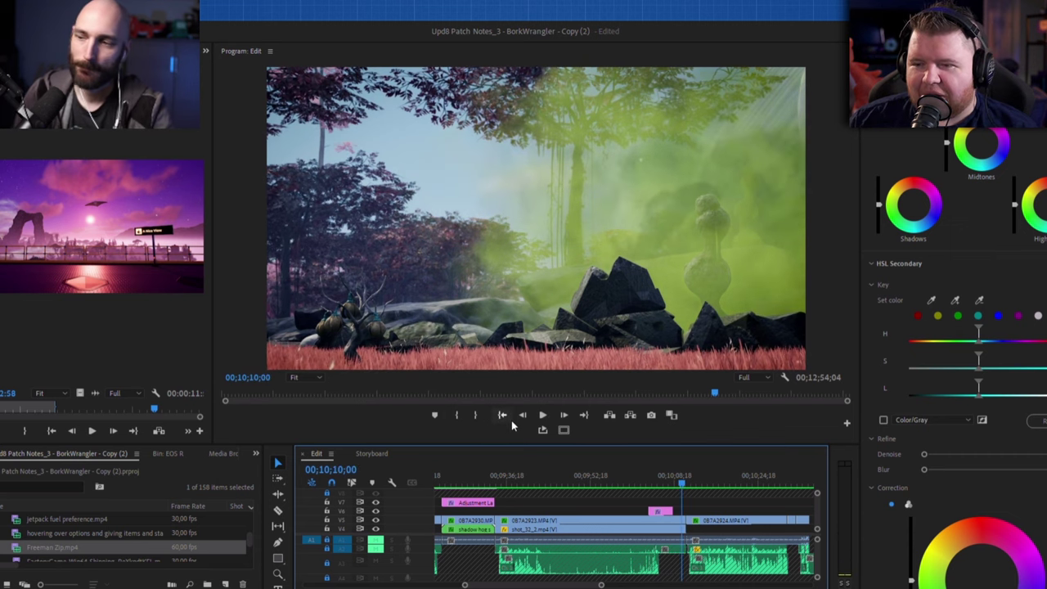
pyautogui.click(676, 481)
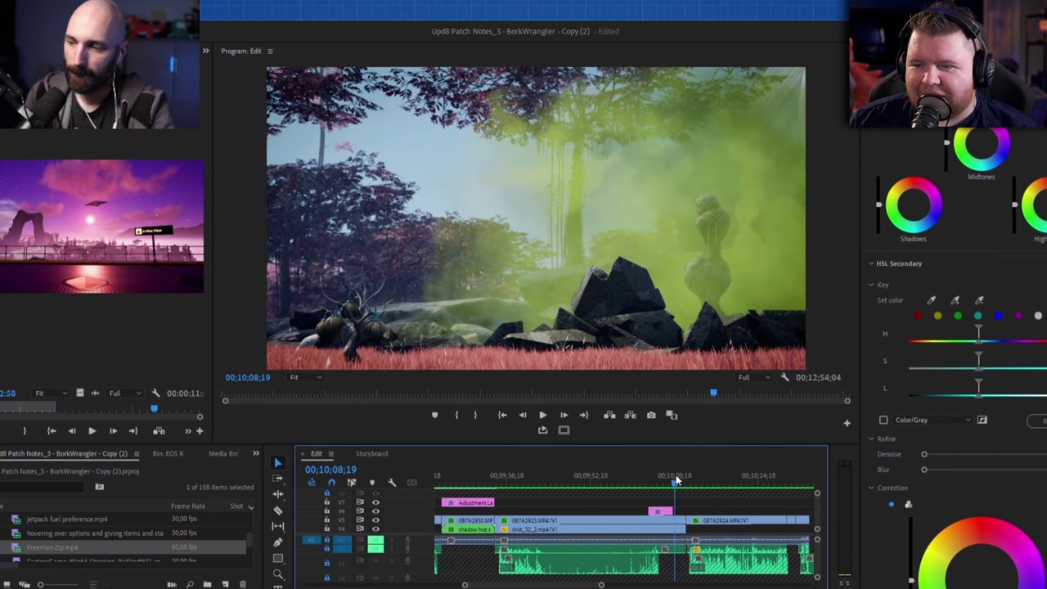
pyautogui.moveTo(676, 474); pyautogui.dragTo(660, 467)
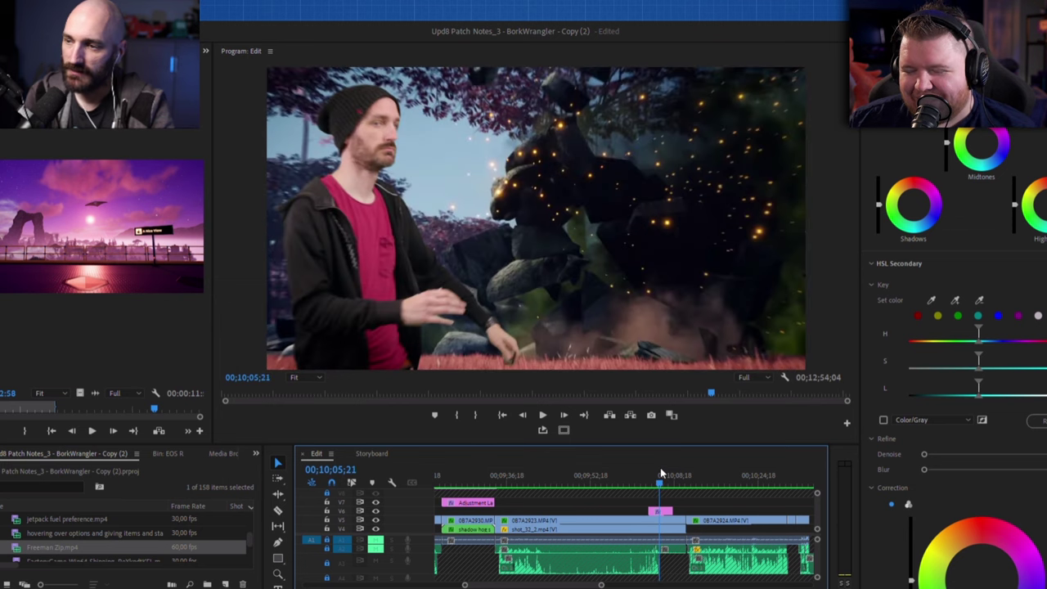
pyautogui.press('space')
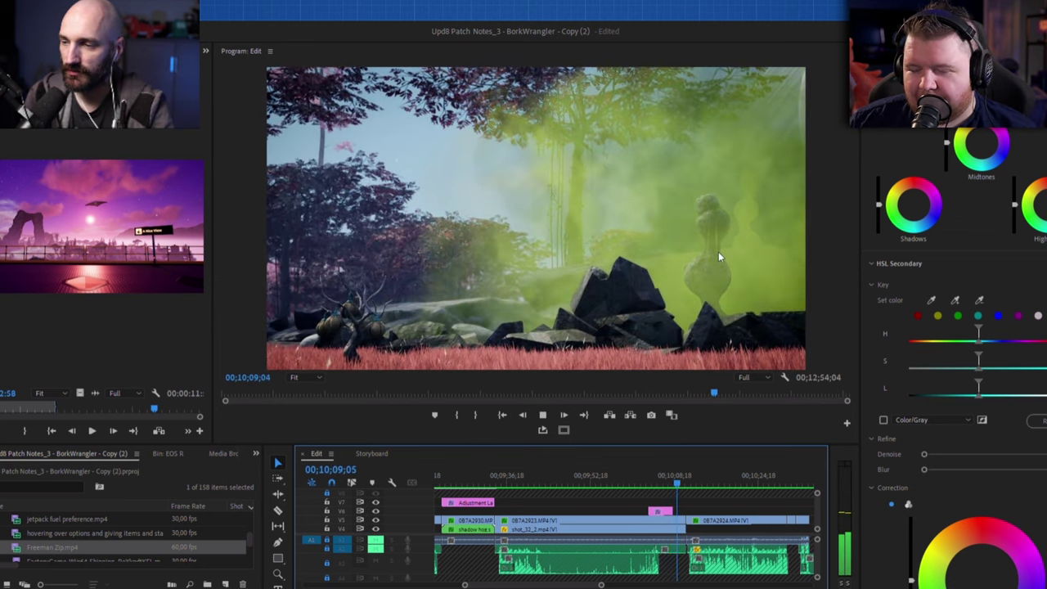
pyautogui.press('space')
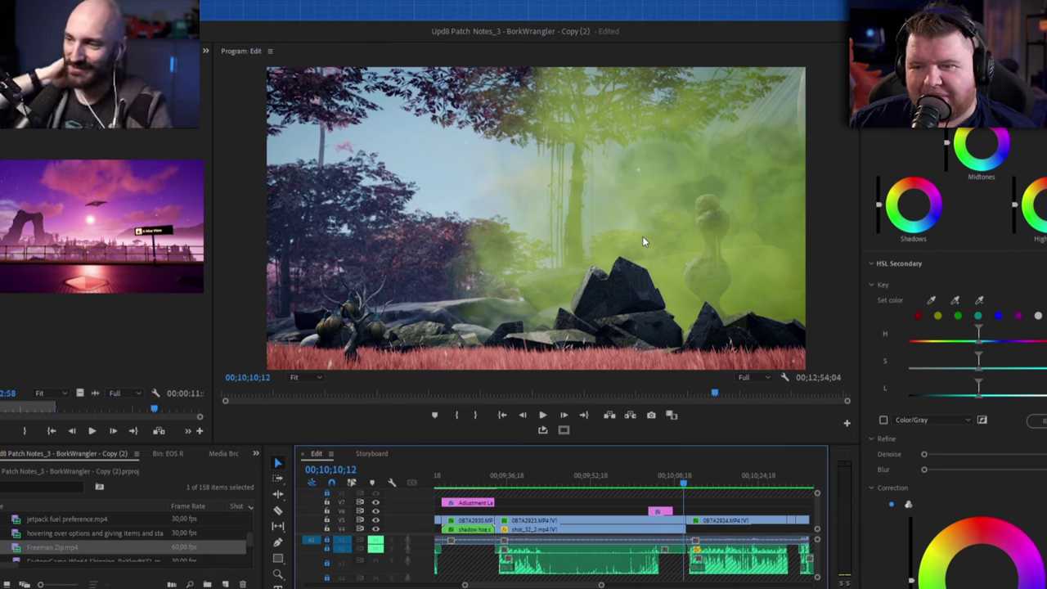
pyautogui.click(686, 478)
pyautogui.press('space')
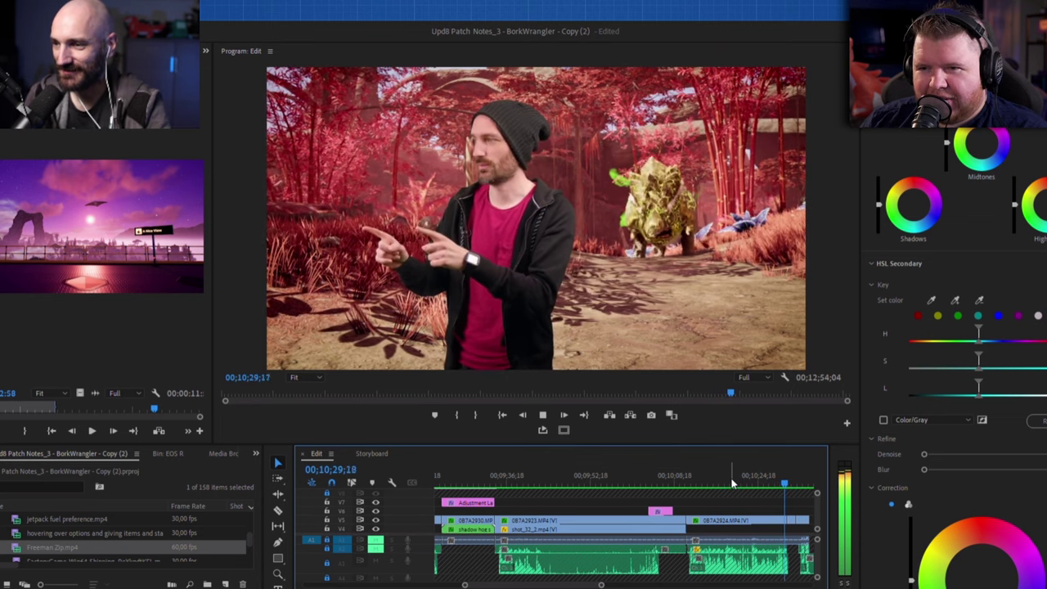
# Play through the red forest section, stopping at 00;10;34;14, then return to 00;10;33;15
pyautogui.press('space')
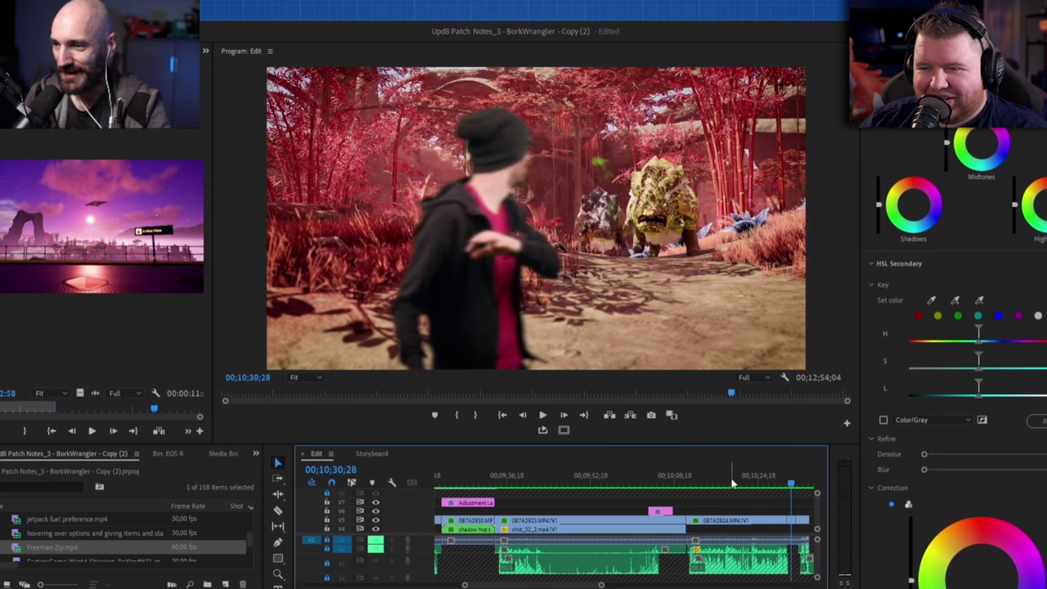
pyautogui.press('space')
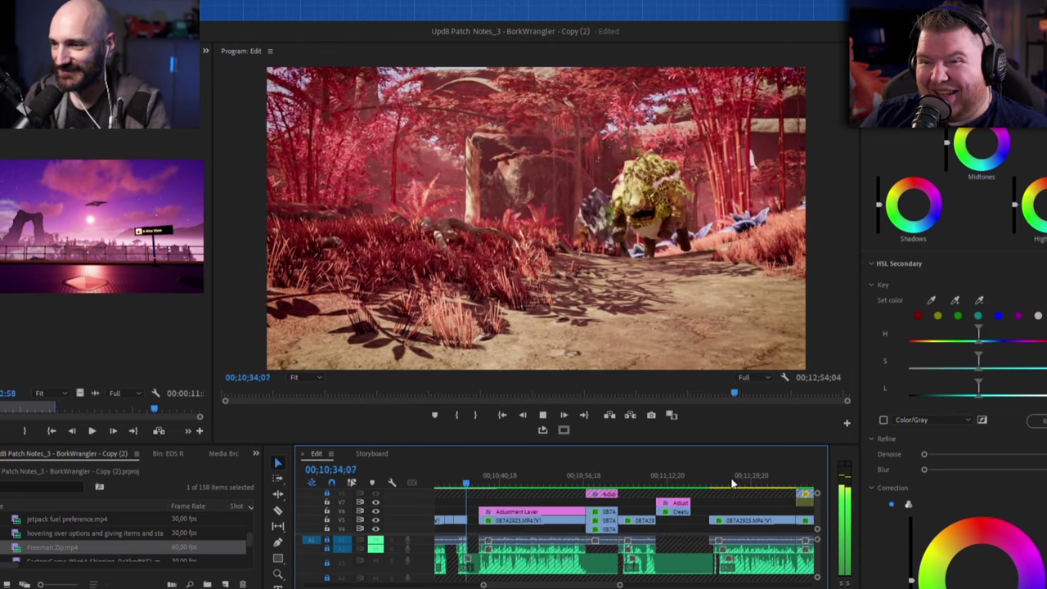
pyautogui.press('space')
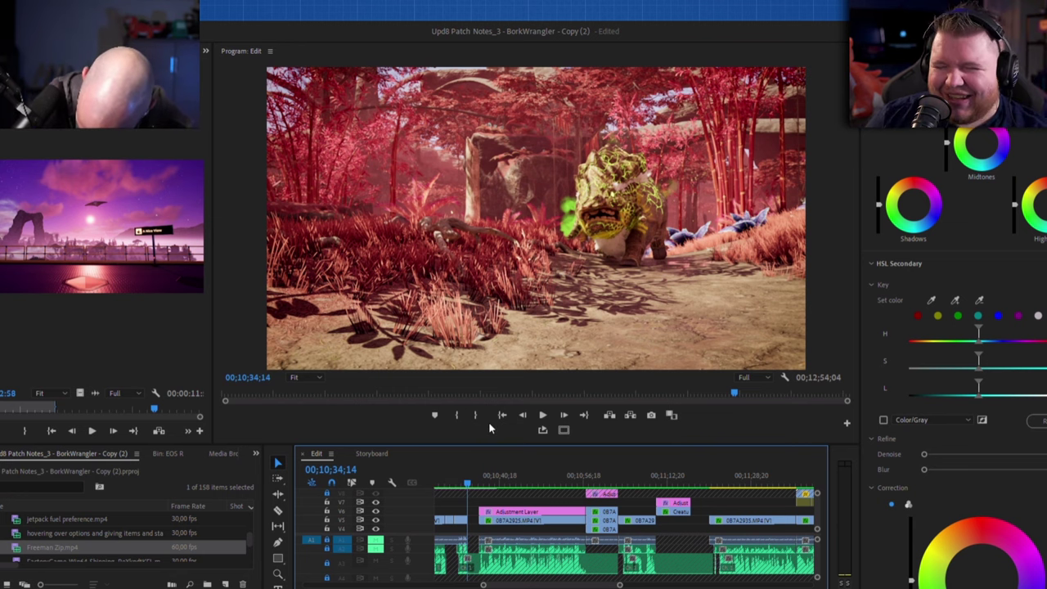
pyautogui.click(462, 484)
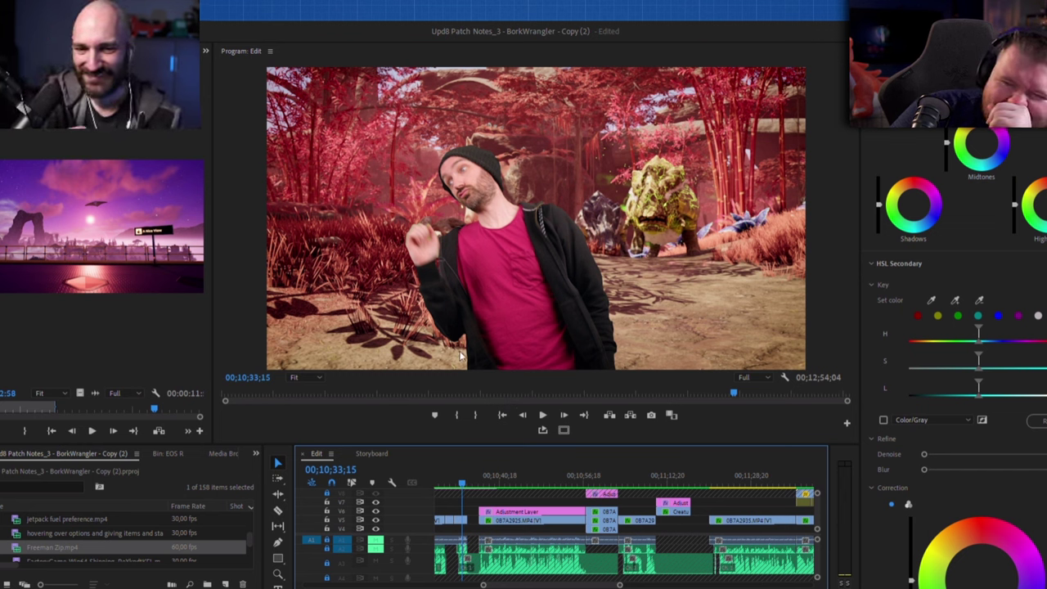
# Zoom the timeline in around 00;10;33 and replay the presenter's gesture from 00;10;33;13
pyautogui.press('z')
pyautogui.click(470, 515)
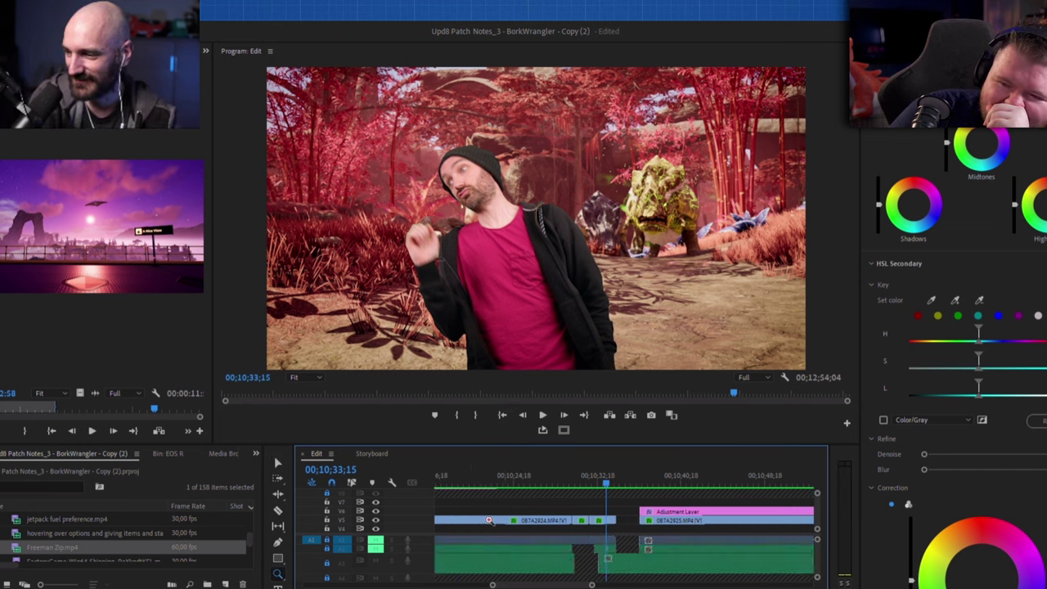
pyautogui.click(646, 536)
pyautogui.click(580, 481)
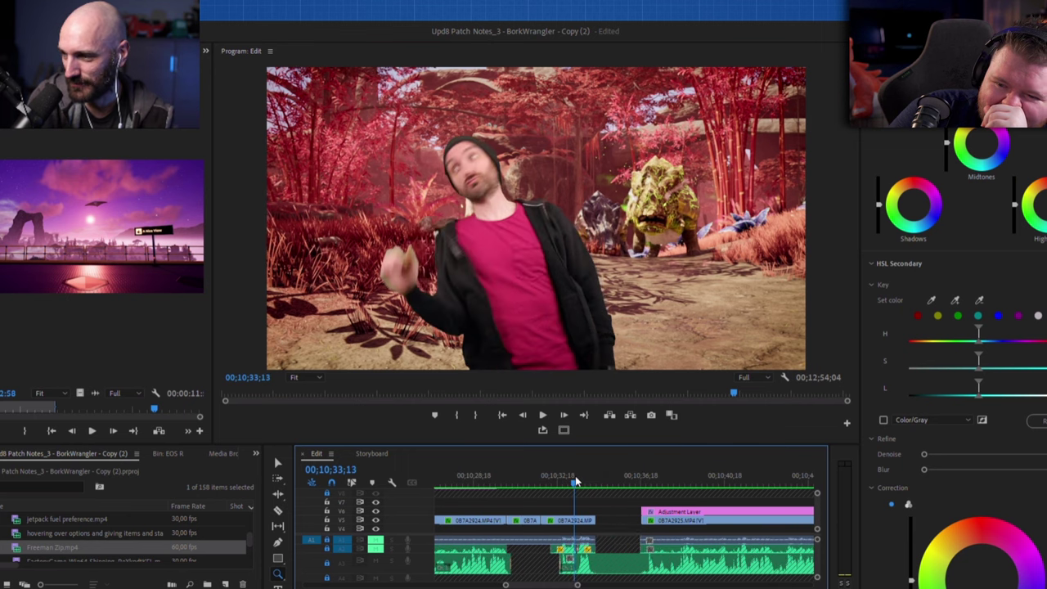
pyautogui.moveTo(581, 481); pyautogui.dragTo(573, 480)
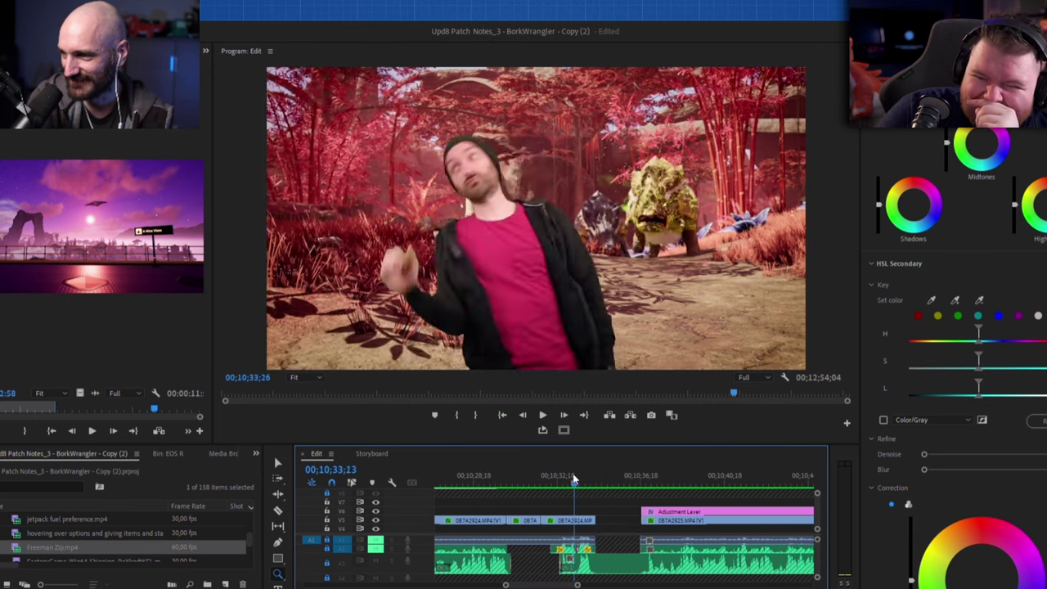
pyautogui.press('space')
pyautogui.click(583, 481)
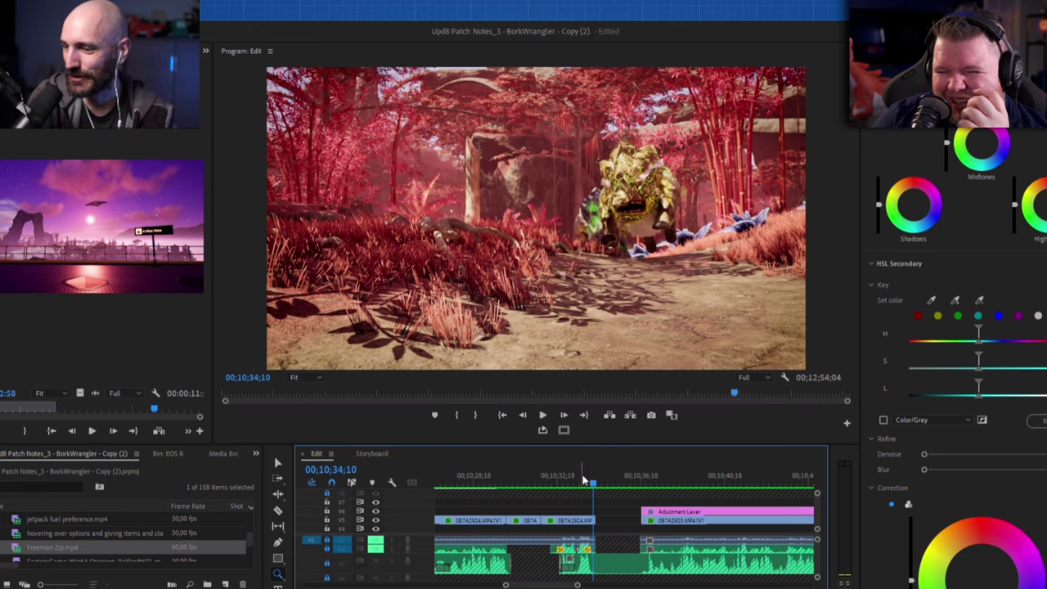
pyautogui.moveTo(583, 481); pyautogui.dragTo(577, 483)
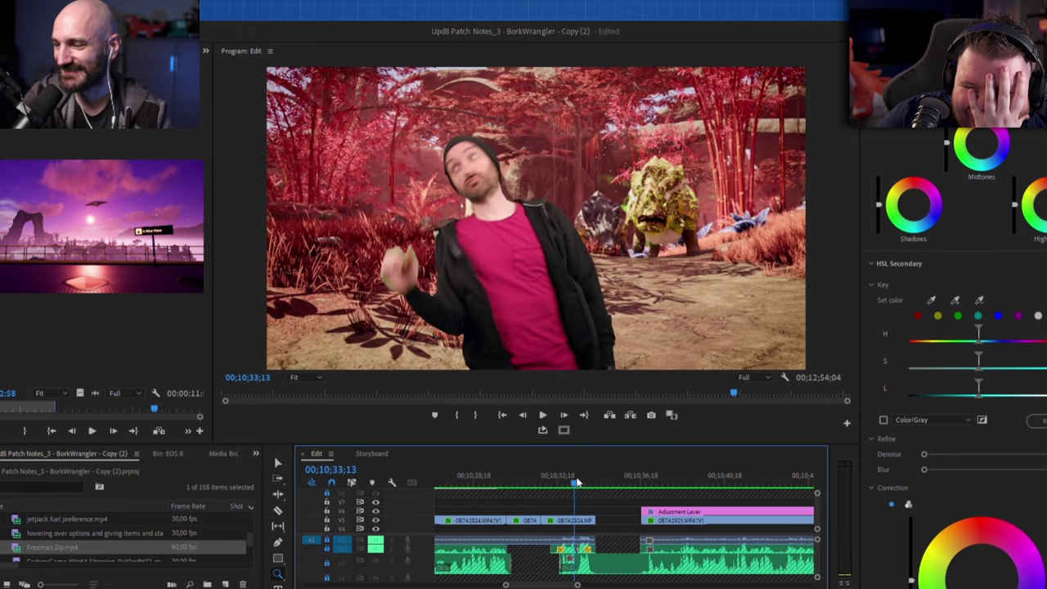
pyautogui.press('space')
pyautogui.press('space')
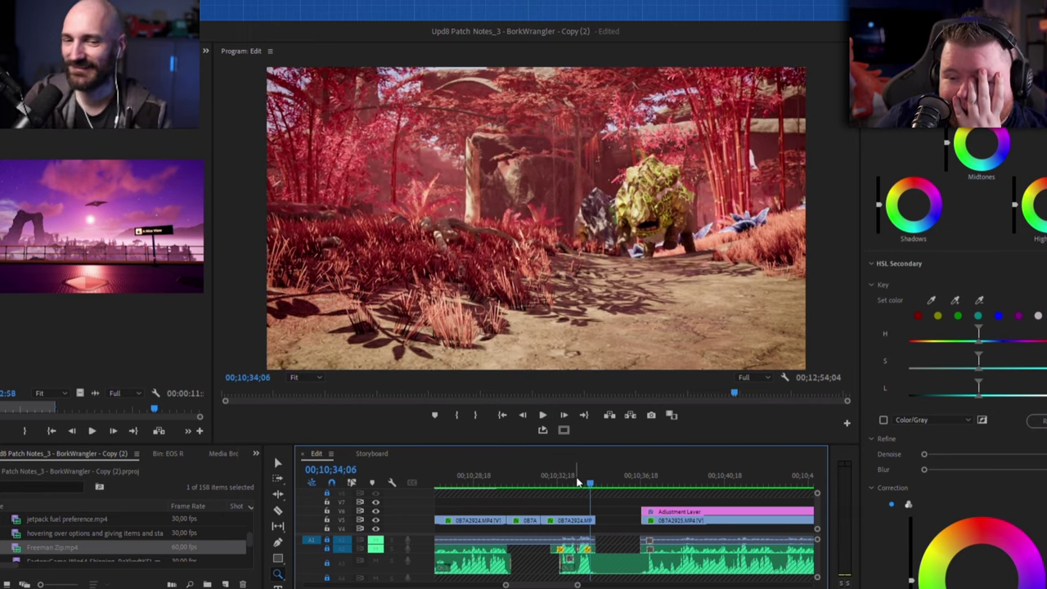
pyautogui.click(577, 483)
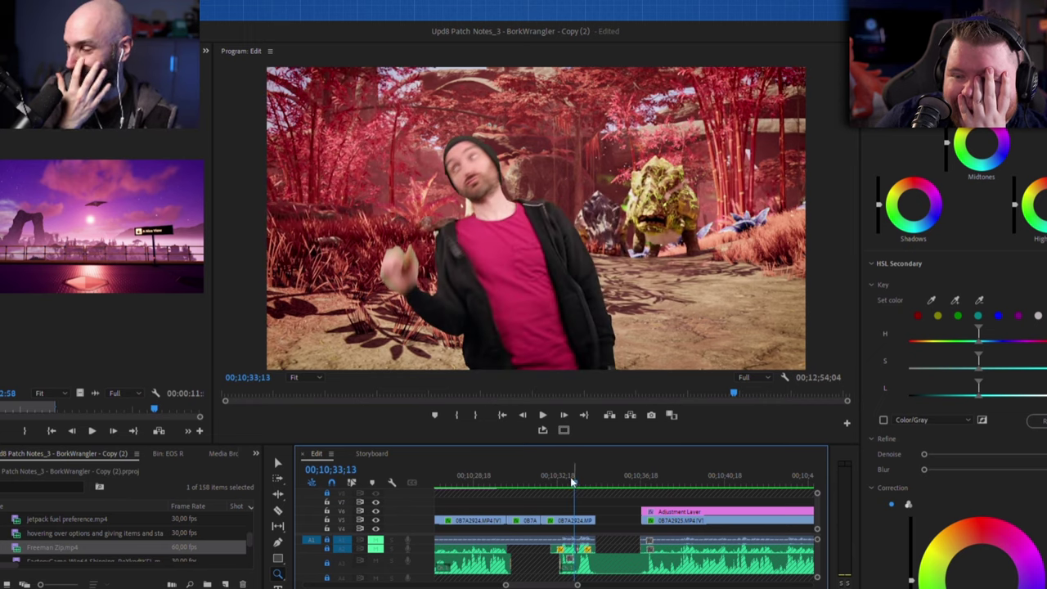
# Select the presenter clip on V1 and play the blurred-forest shot from about 00;10;37
pyautogui.press('v')
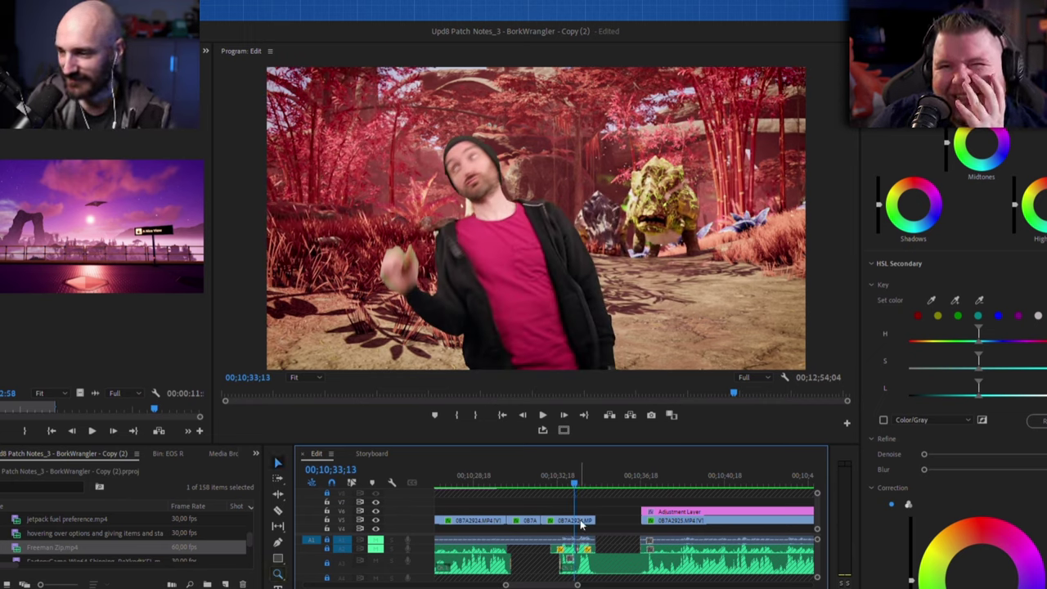
pyautogui.click(582, 526)
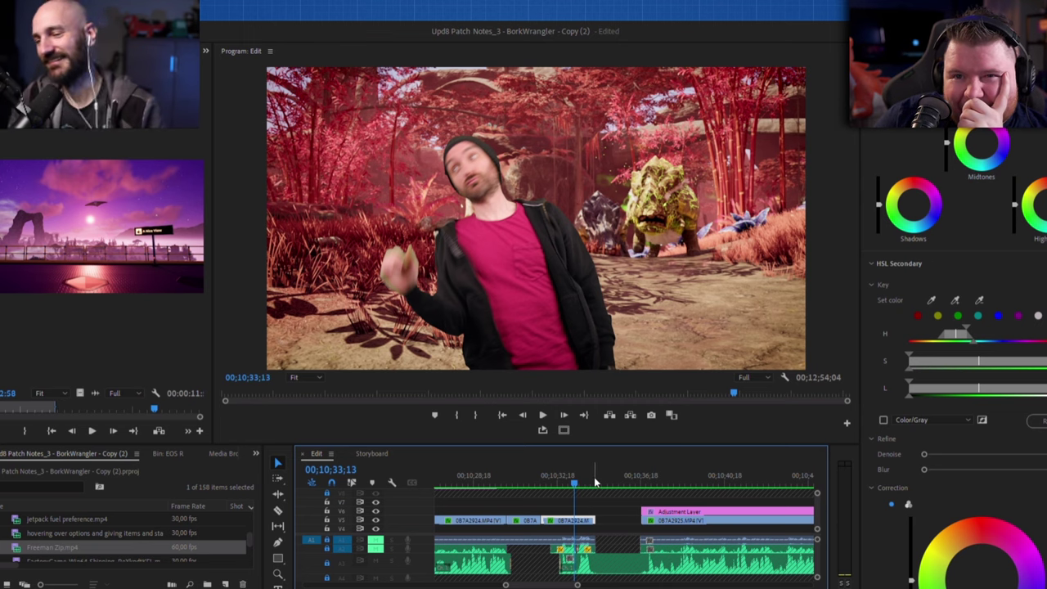
pyautogui.click(652, 477)
pyautogui.press('space')
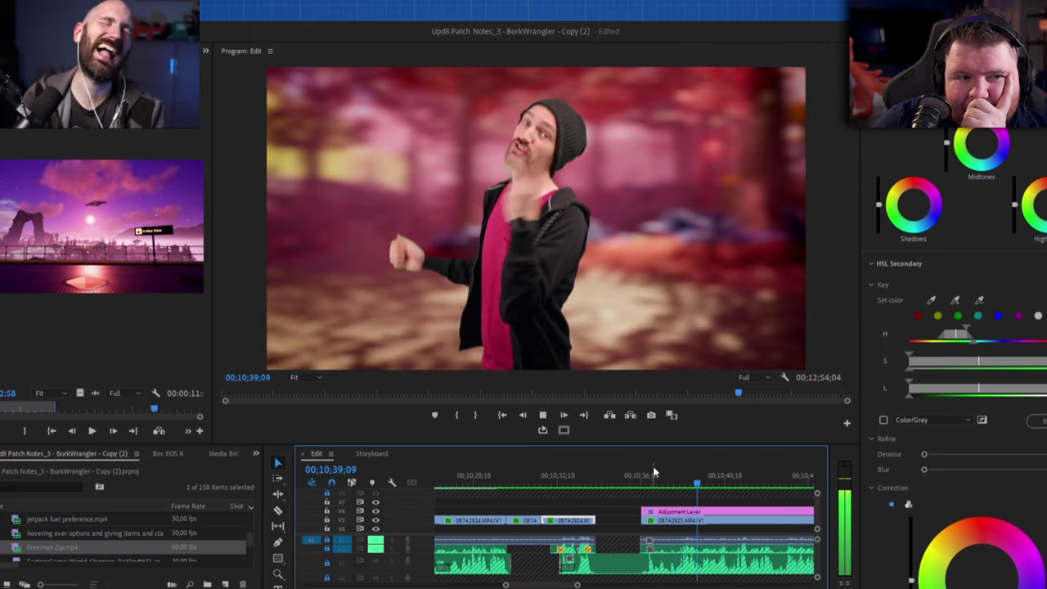
# Stop playback at 00;10;40;09 and step on to 00;10;41;05
pyautogui.press('space')
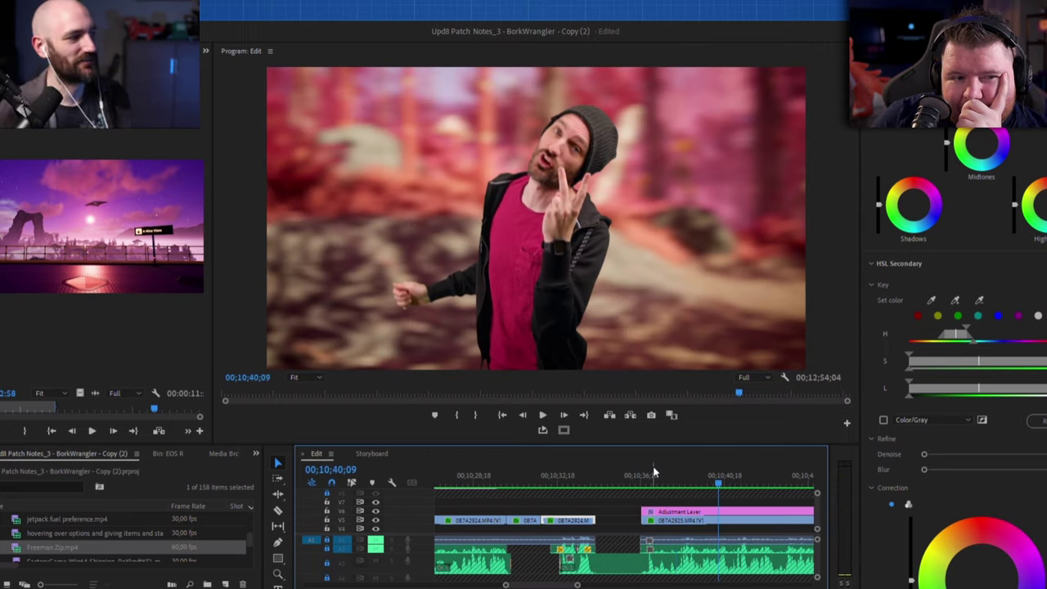
pyautogui.press('space')
pyautogui.press('space')
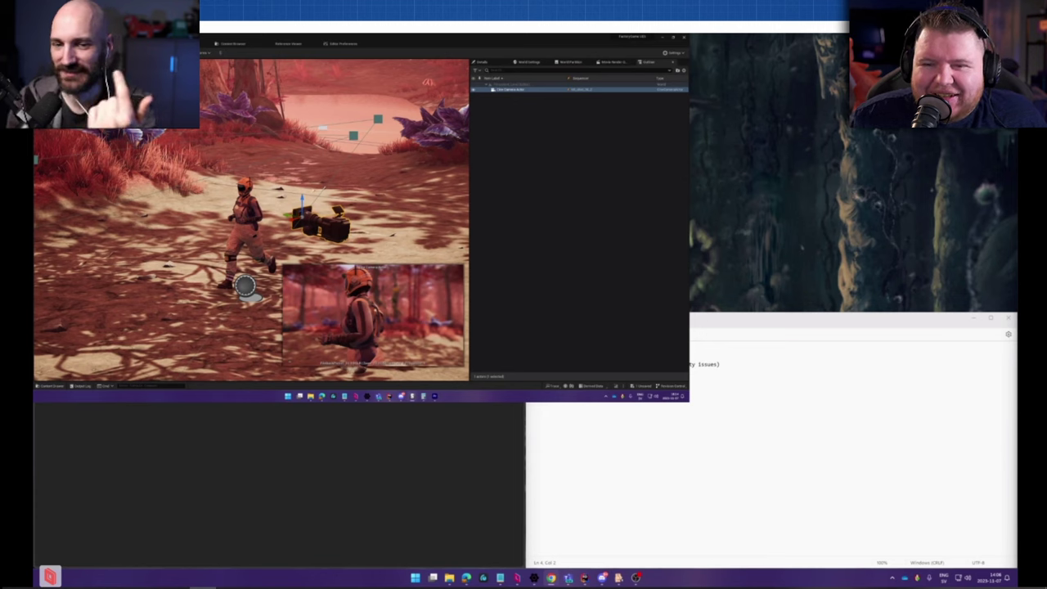
# Seek the game footage clip back to 00:05 in Media Player
pyautogui.moveTo(711, 504)
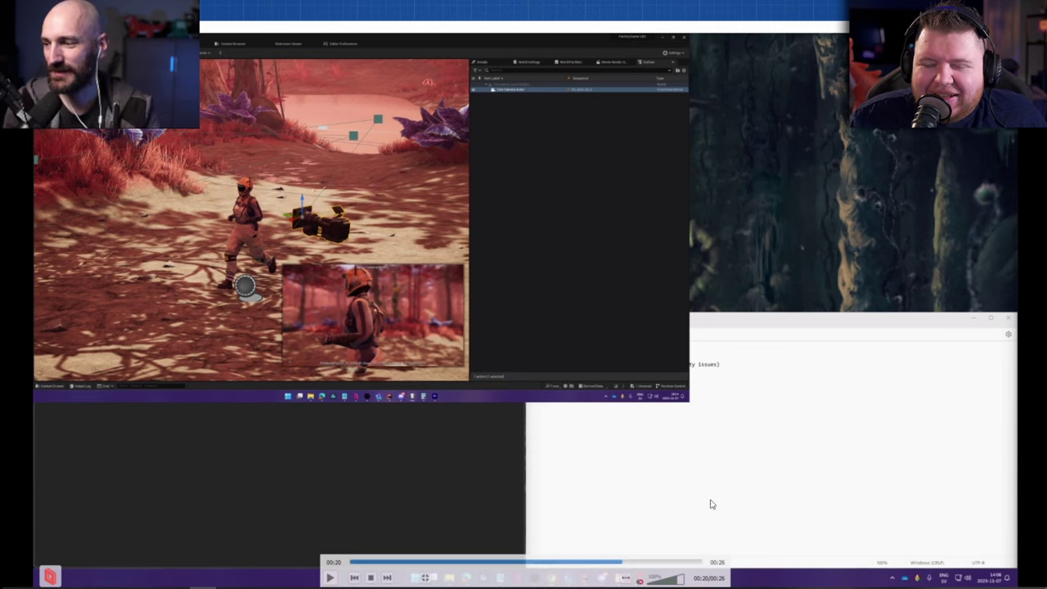
pyautogui.click(469, 562)
pyautogui.click(448, 563)
pyautogui.click(424, 562)
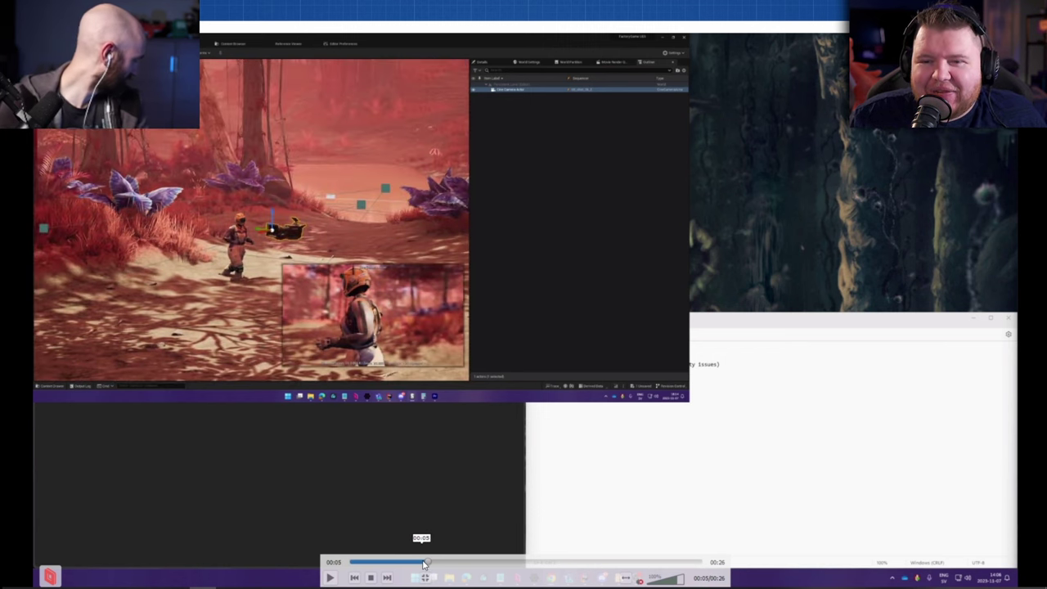
# Play the game clip, pause it at 00:09, then resume playback
pyautogui.press('space')
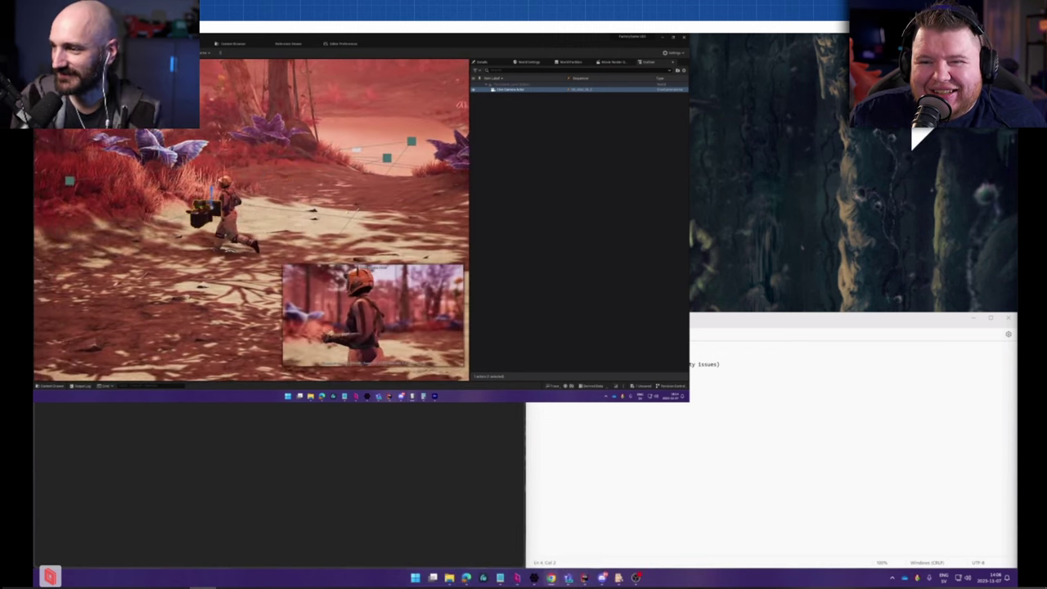
pyautogui.press('space')
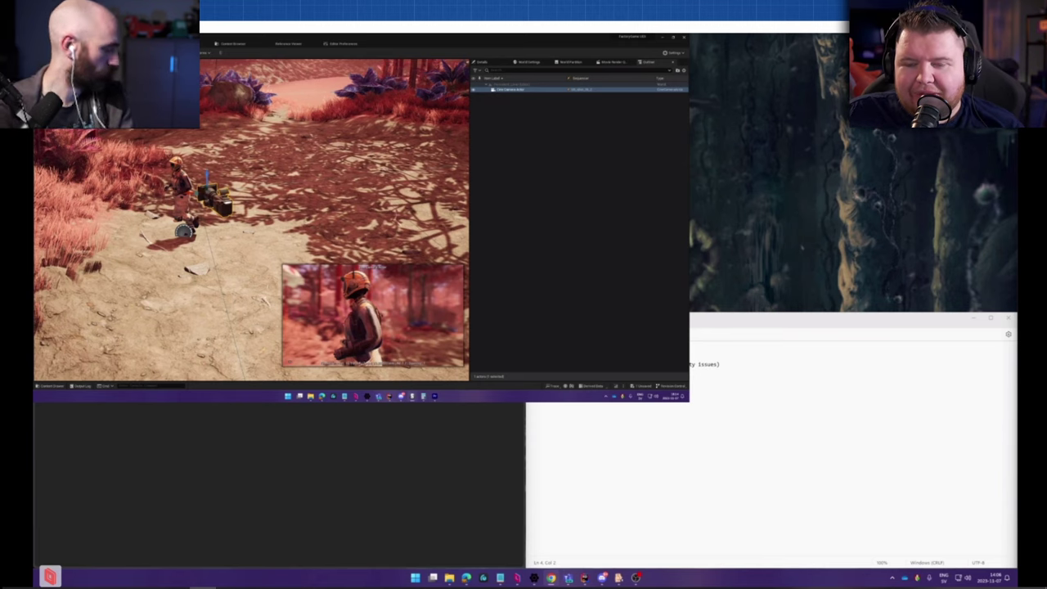
pyautogui.moveTo(346, 533)
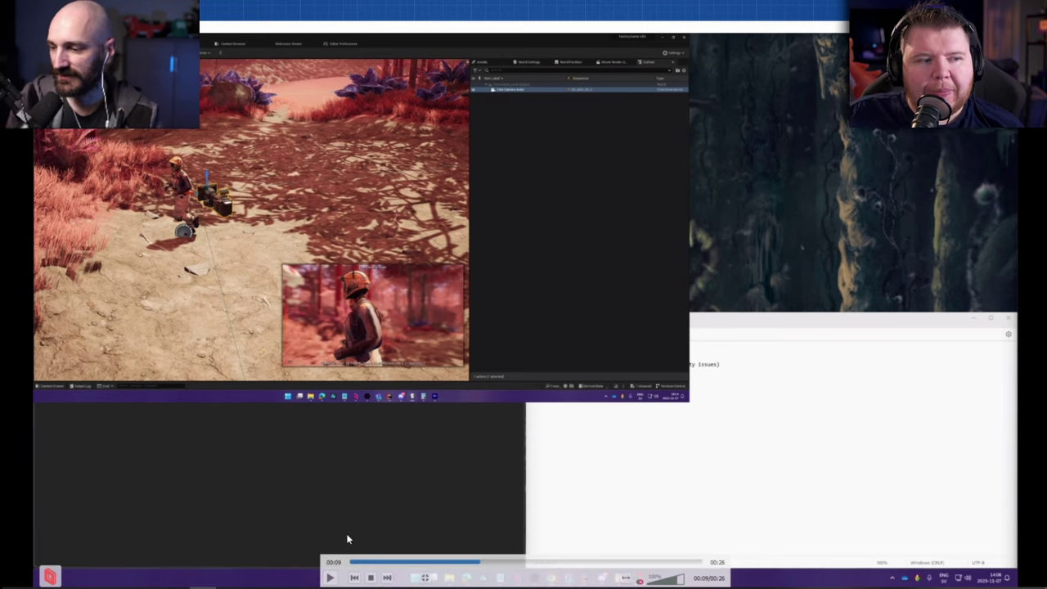
pyautogui.click(391, 563)
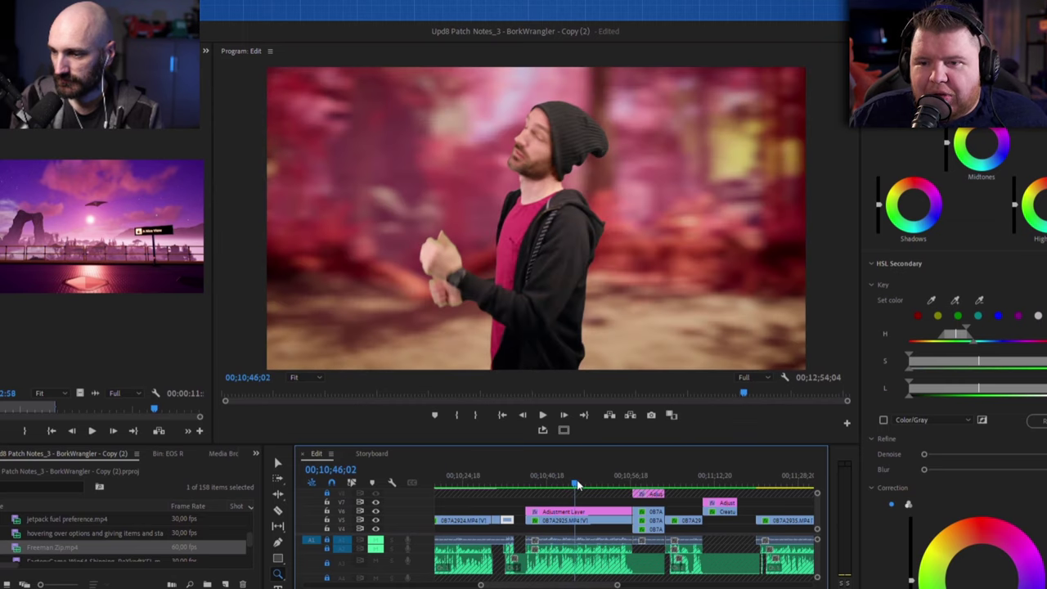
# Toggle track V6 visibility off and on, play the presenter shot, then play on from about 00;10;57
pyautogui.click(376, 510)
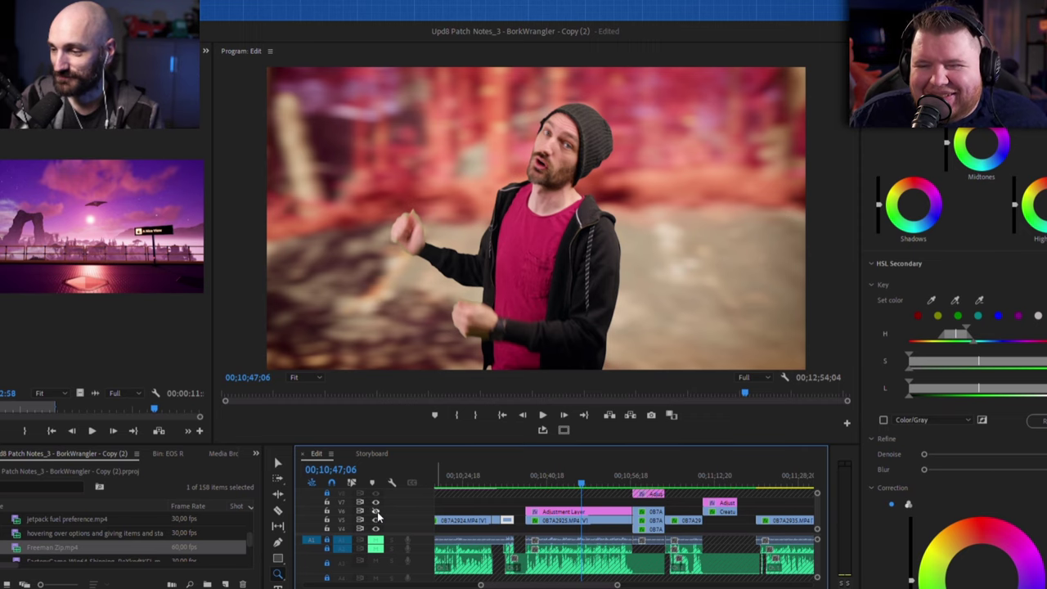
pyautogui.click(544, 483)
pyautogui.click(540, 482)
pyautogui.press('space')
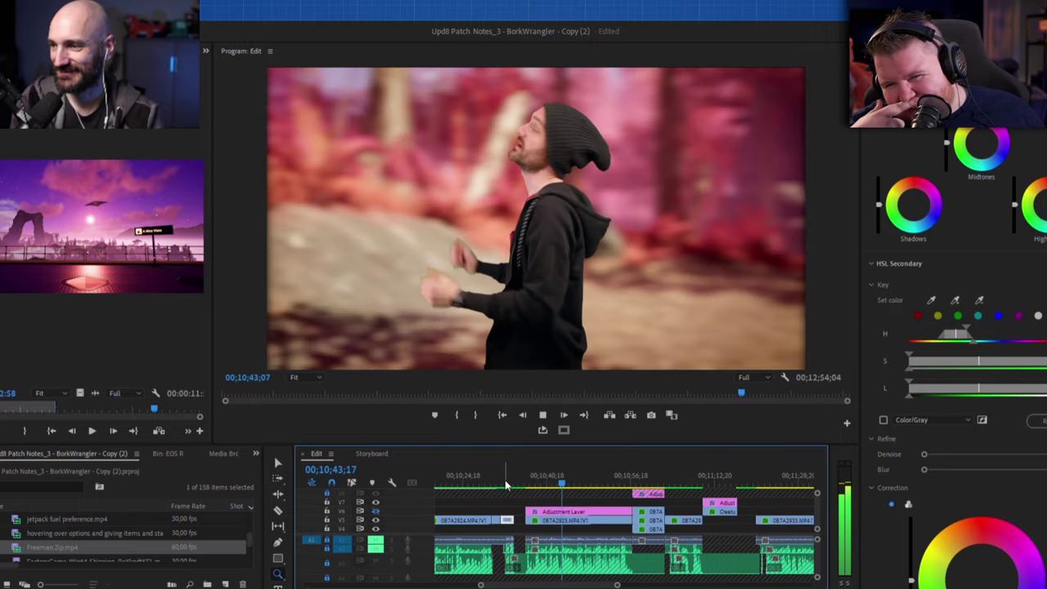
pyautogui.press('space')
pyautogui.press('space')
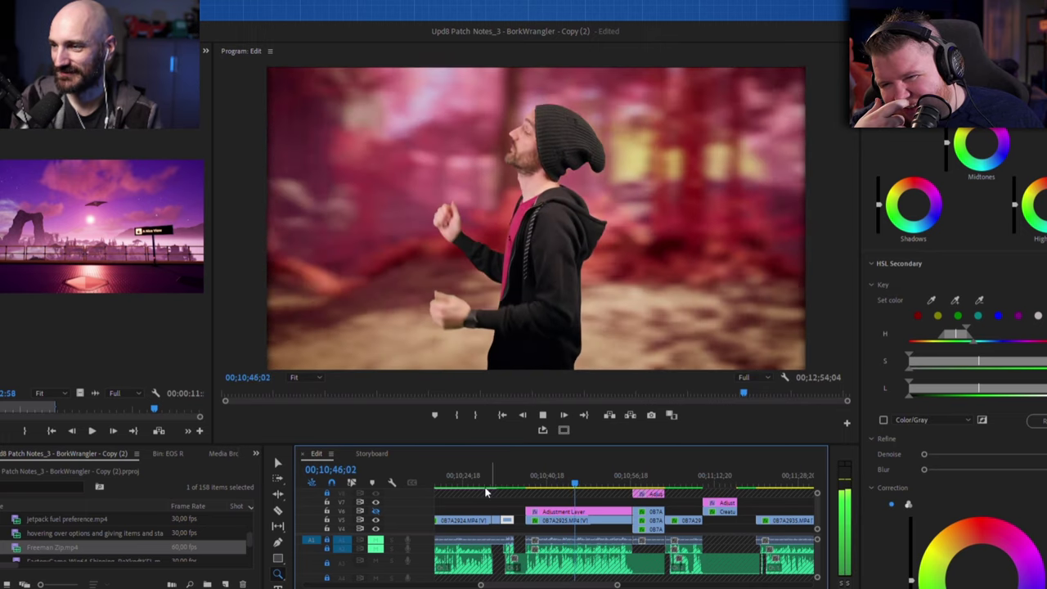
pyautogui.click(632, 482)
pyautogui.press('space')
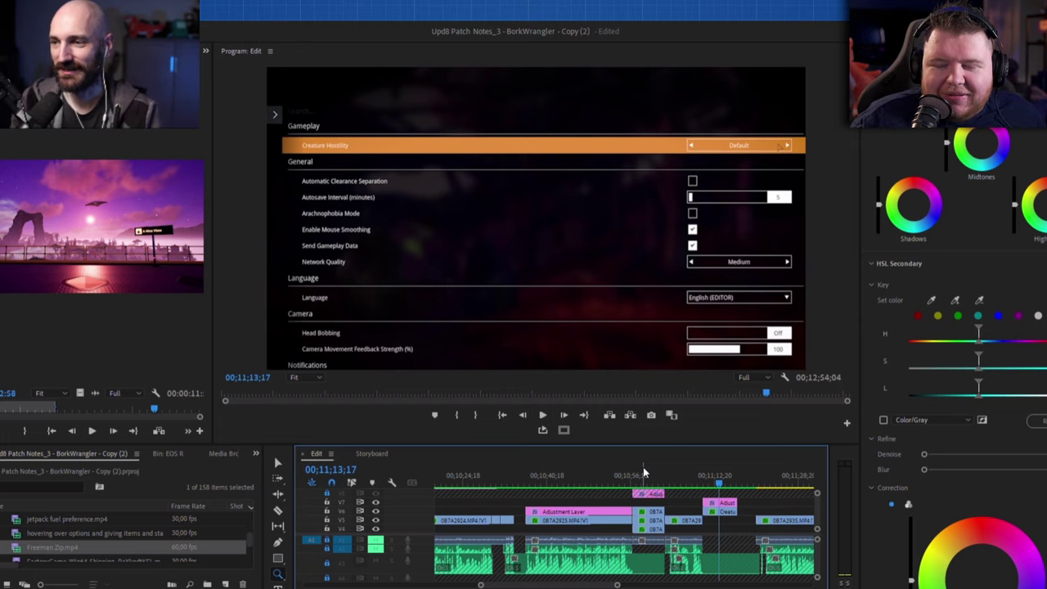
# Replay the game menu section, zoom the timeline out, and move ahead to the pink sunset shot
pyautogui.click(708, 485)
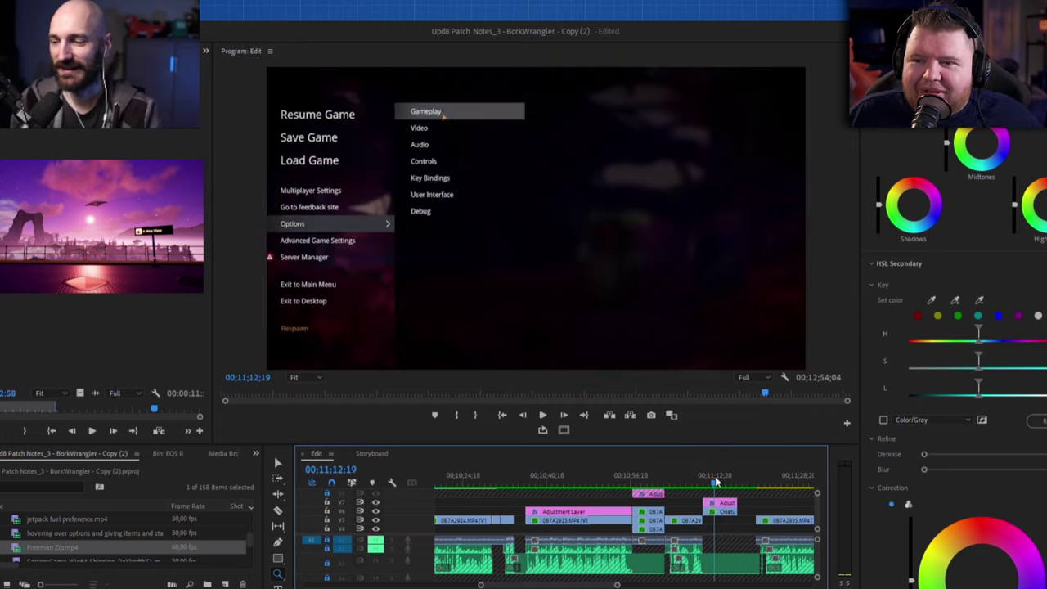
pyautogui.press('space')
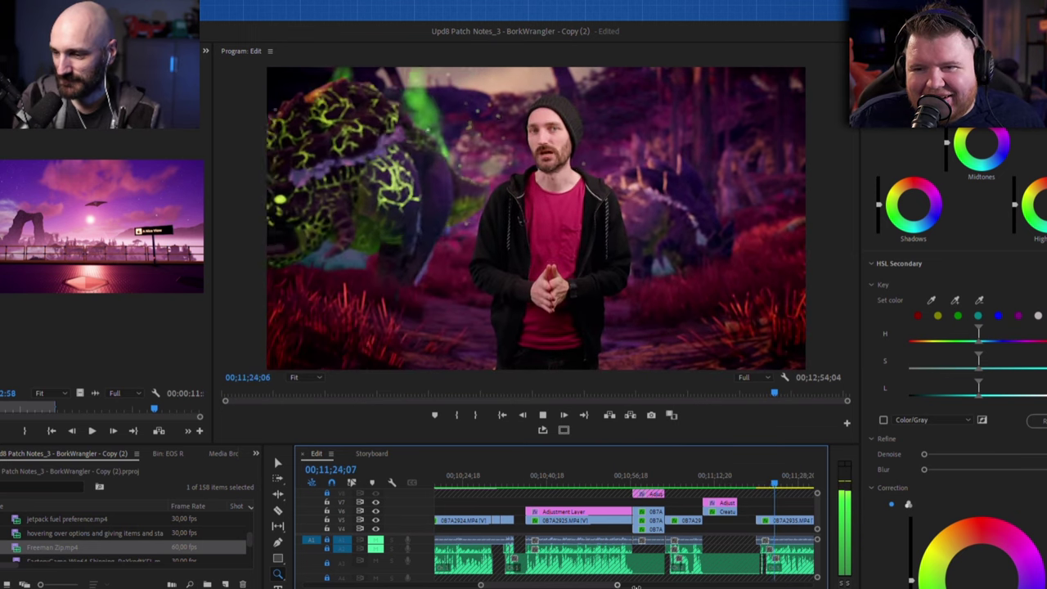
pyautogui.press('-')
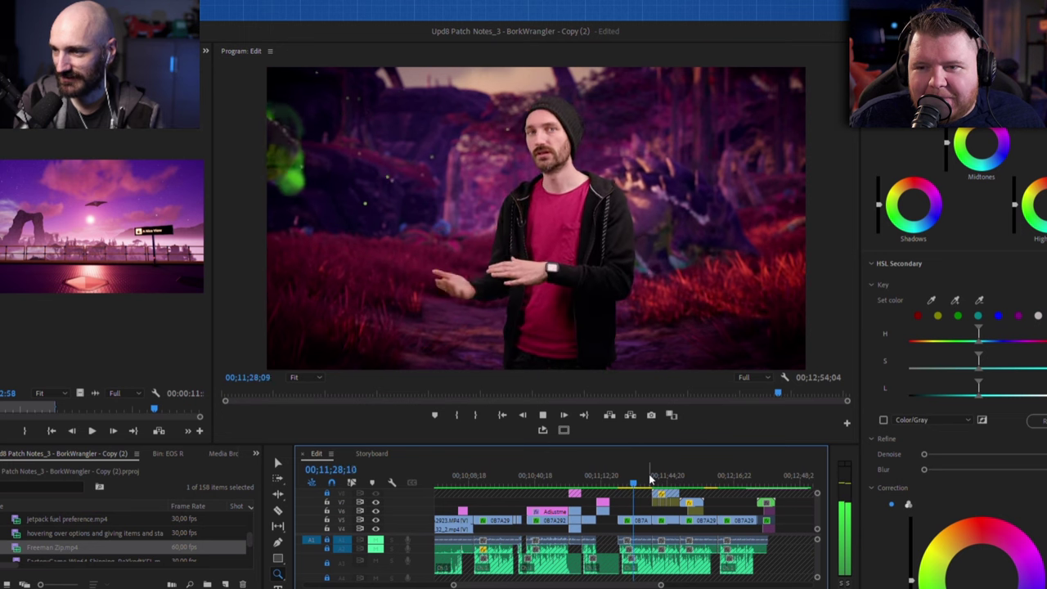
pyautogui.click(630, 483)
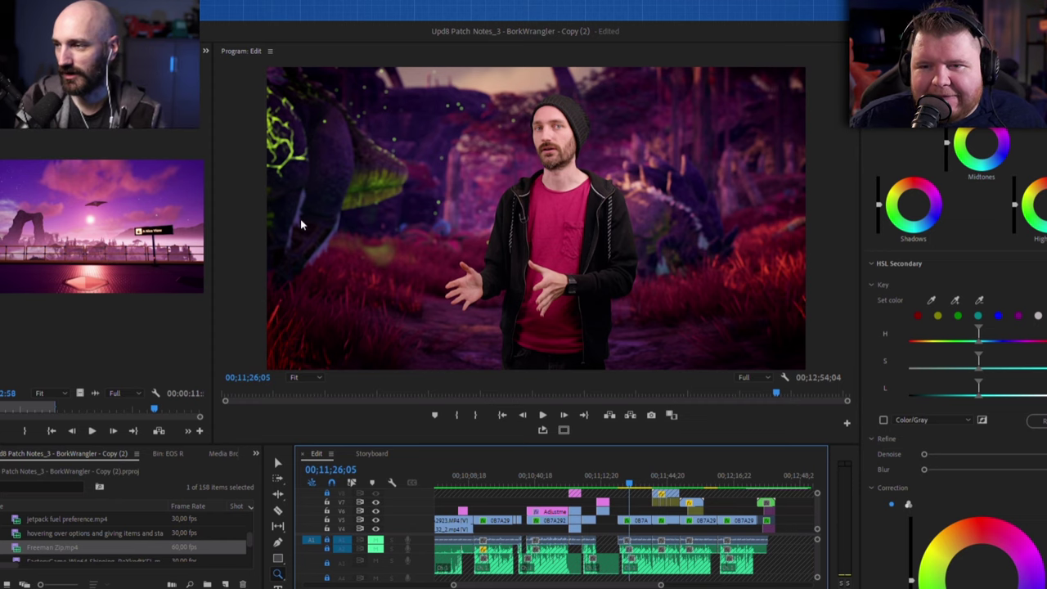
pyautogui.moveTo(632, 483); pyautogui.dragTo(724, 474)
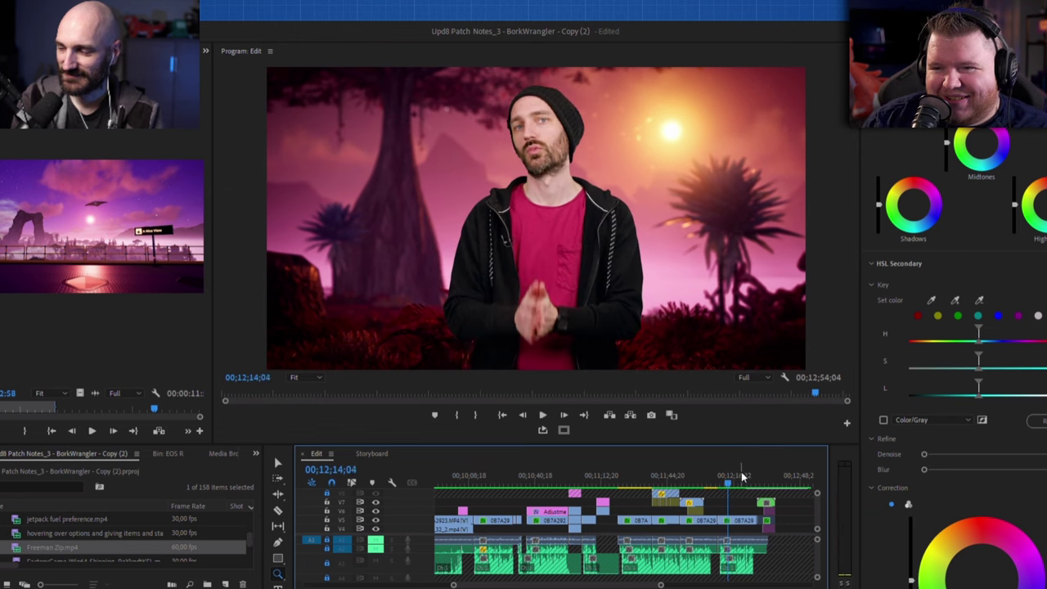
# Move to the presenter seen from behind and play into the UPDATE 8 title
pyautogui.click(742, 478)
pyautogui.moveTo(744, 477); pyautogui.dragTo(764, 473)
pyautogui.press('space')
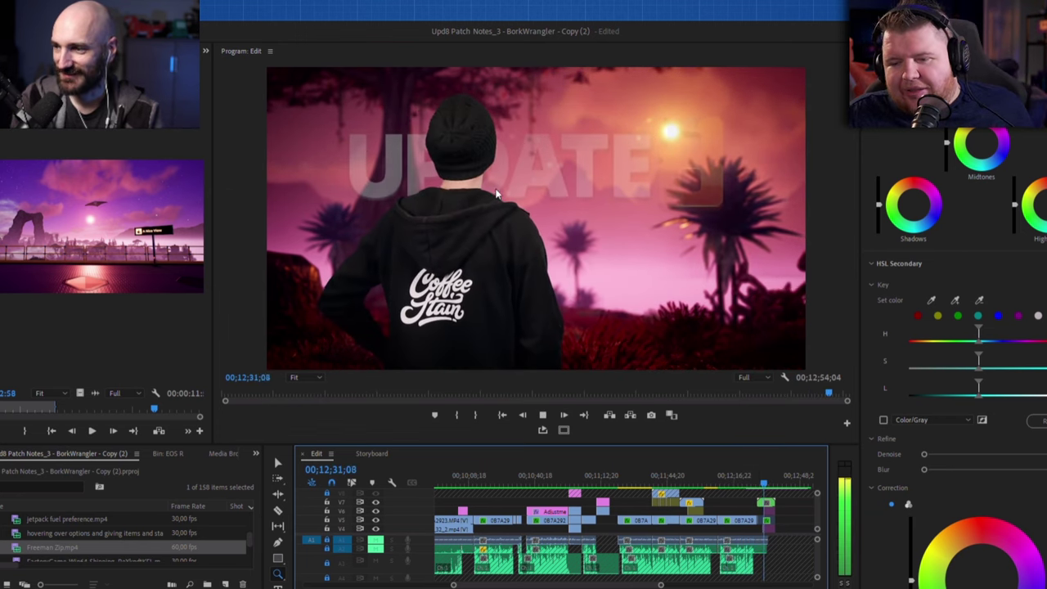
pyautogui.press('space')
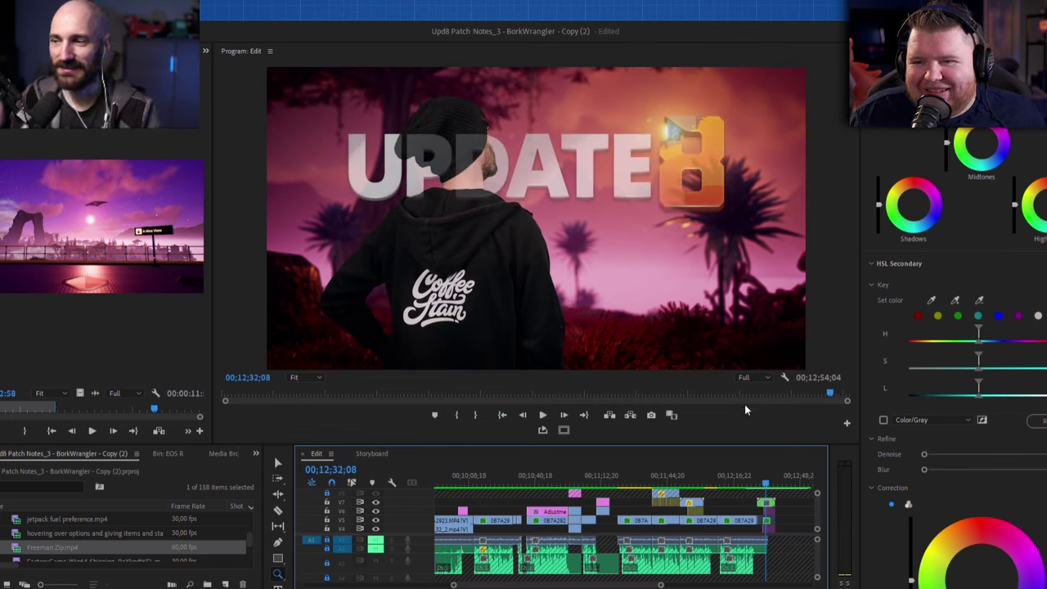
# Replay the UPDATE 8 title fade-in until OUT NOW appears, then zoom the timeline out
pyautogui.click(760, 476)
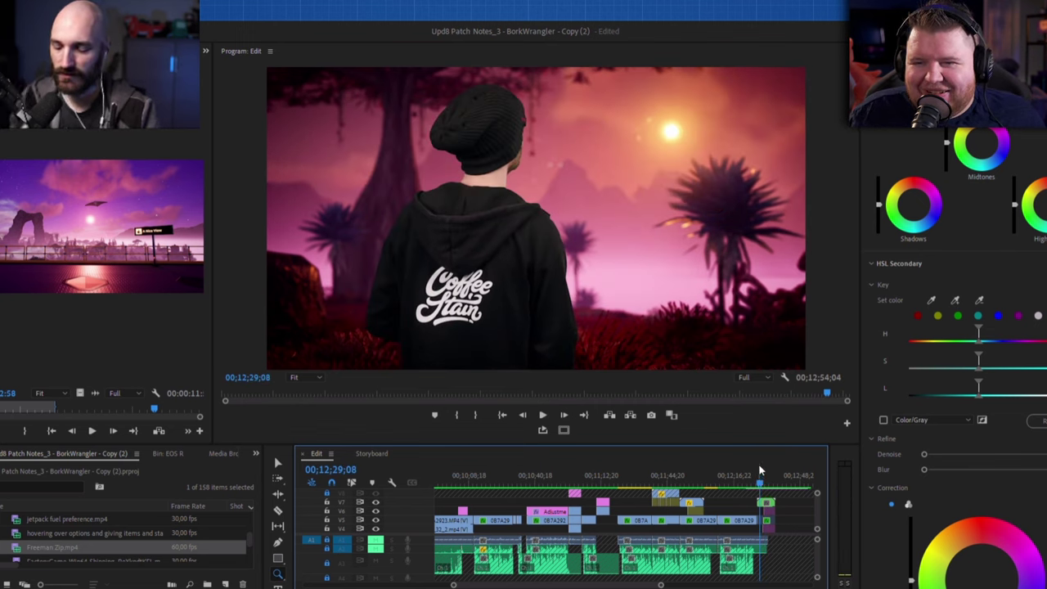
pyautogui.press('space')
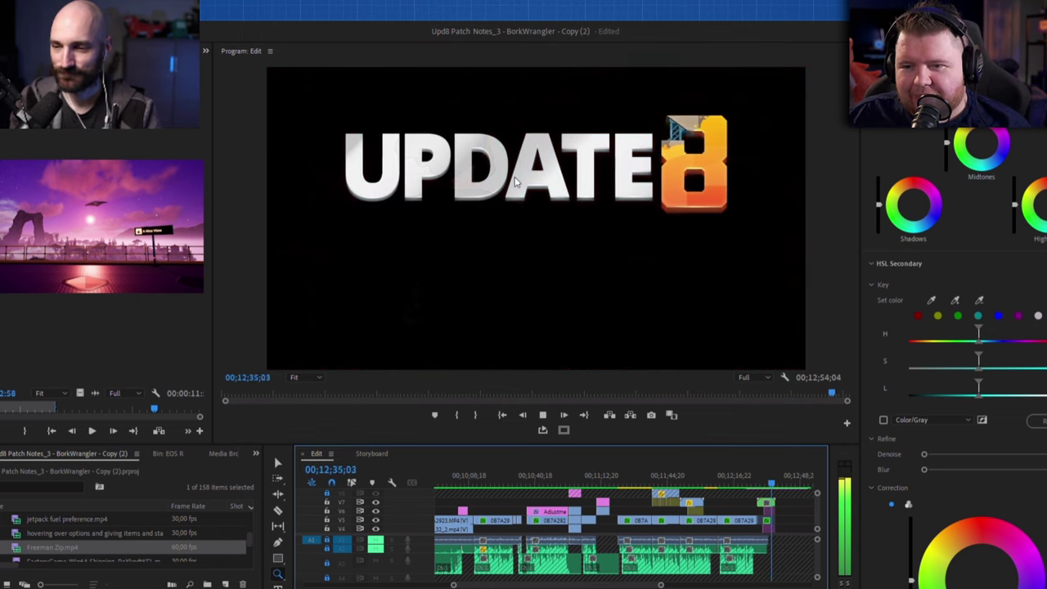
pyautogui.press('space')
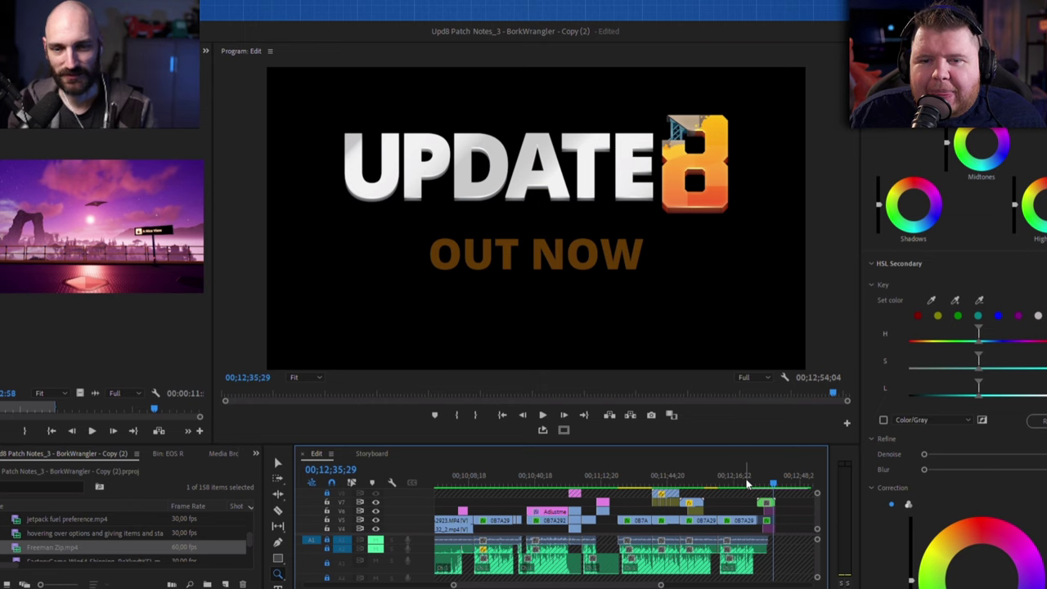
pyautogui.press('space')
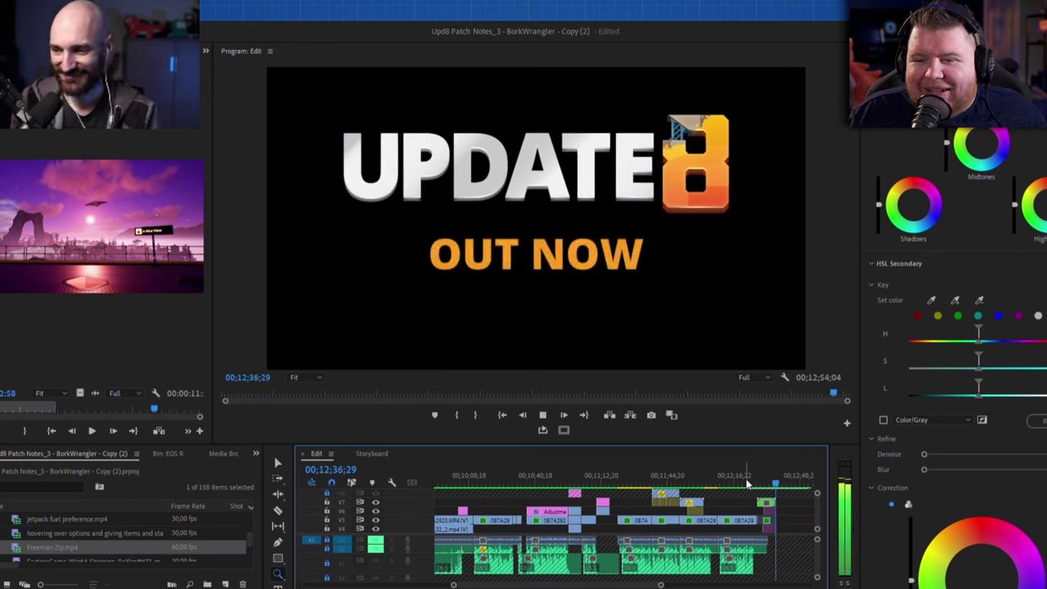
pyautogui.press('space')
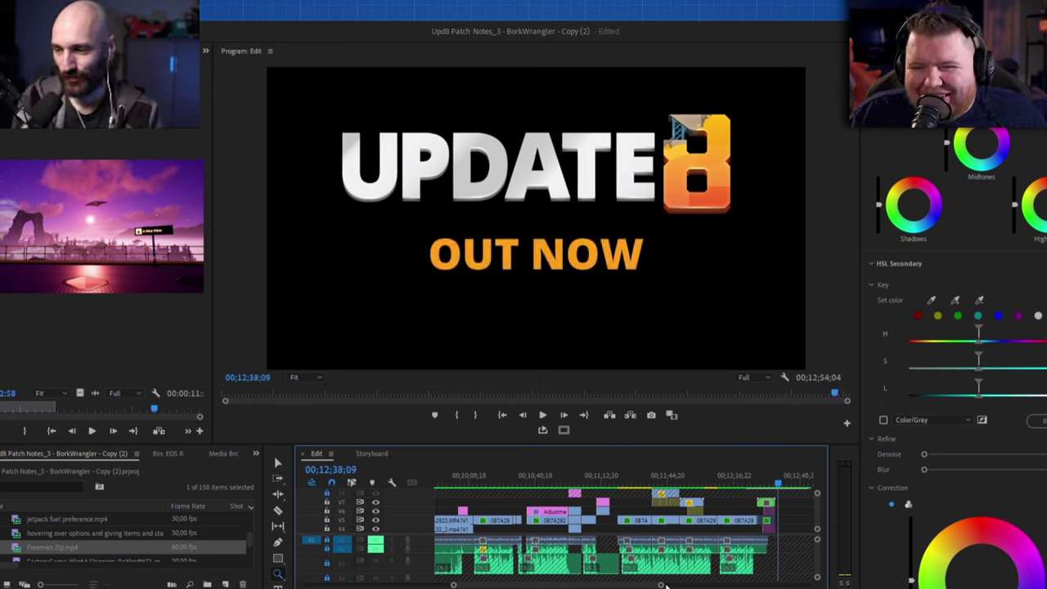
pyautogui.scroll(-5, 665, 586)
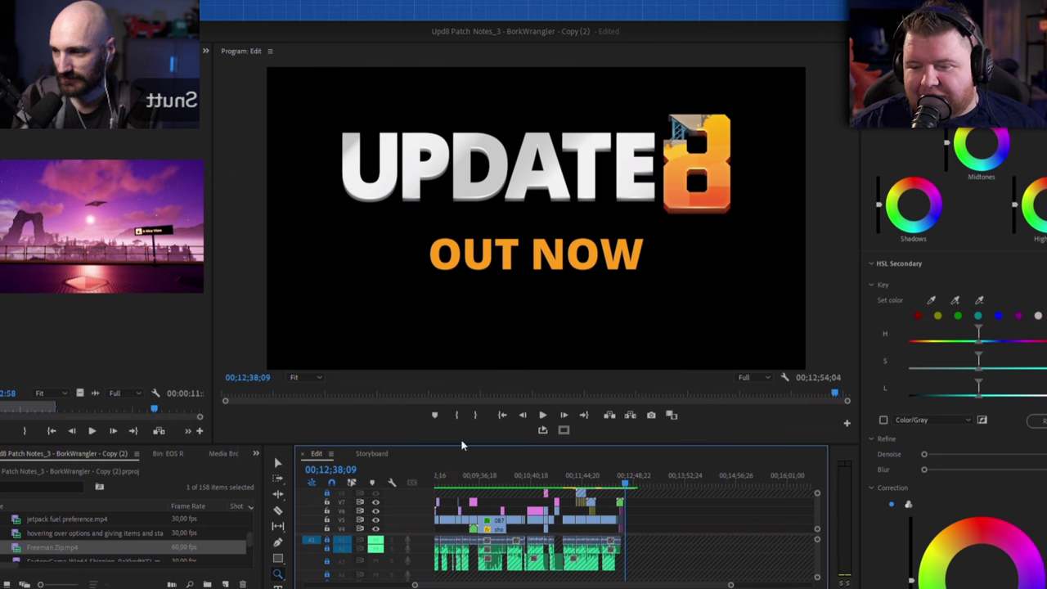
# Enlarge the timeline panel and zoom out to fit the entire edit, back on the Selection tool
pyautogui.moveTo(456, 444); pyautogui.dragTo(455, 268)
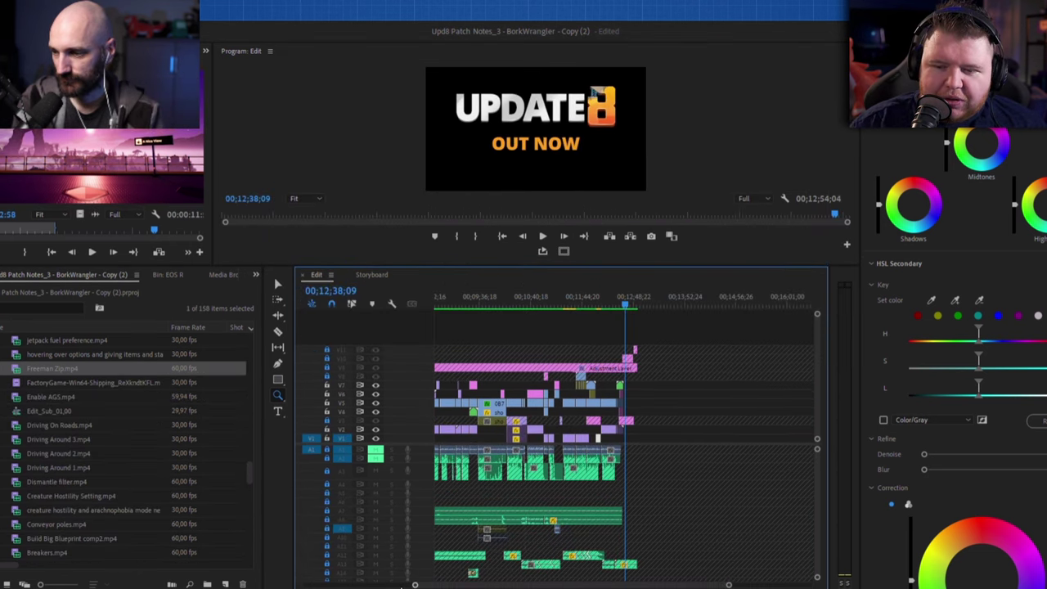
pyautogui.moveTo(403, 586); pyautogui.dragTo(316, 583)
pyautogui.click(556, 305)
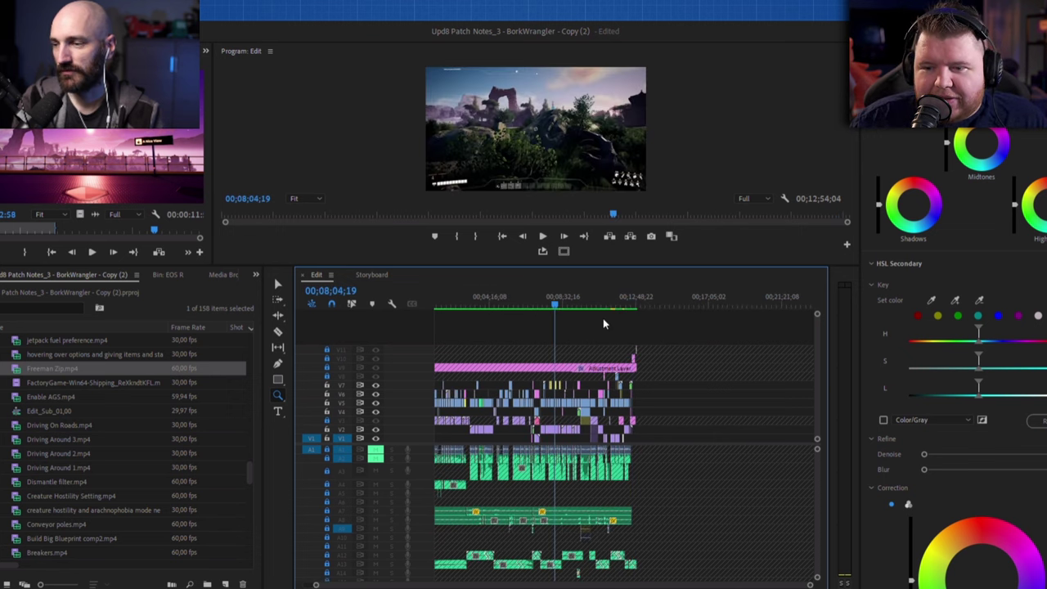
pyautogui.press('v')
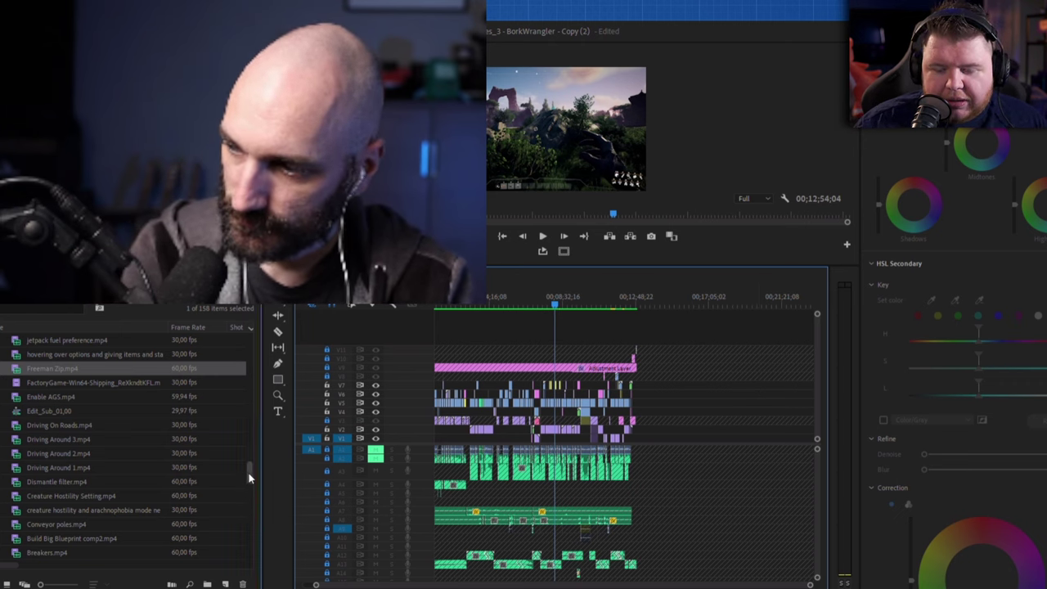
# Collapse the storyboards bin, expand the test bin, and open Nested Sequence 01
pyautogui.moveTo(247, 474); pyautogui.dragTo(257, 354)
pyautogui.click(5, 355)
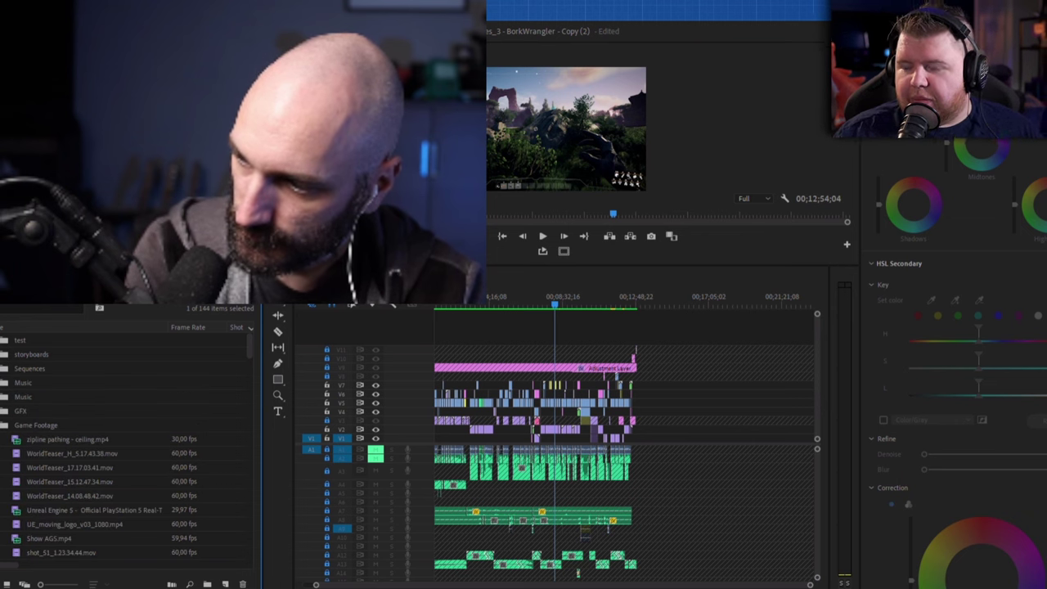
pyautogui.click(5, 340)
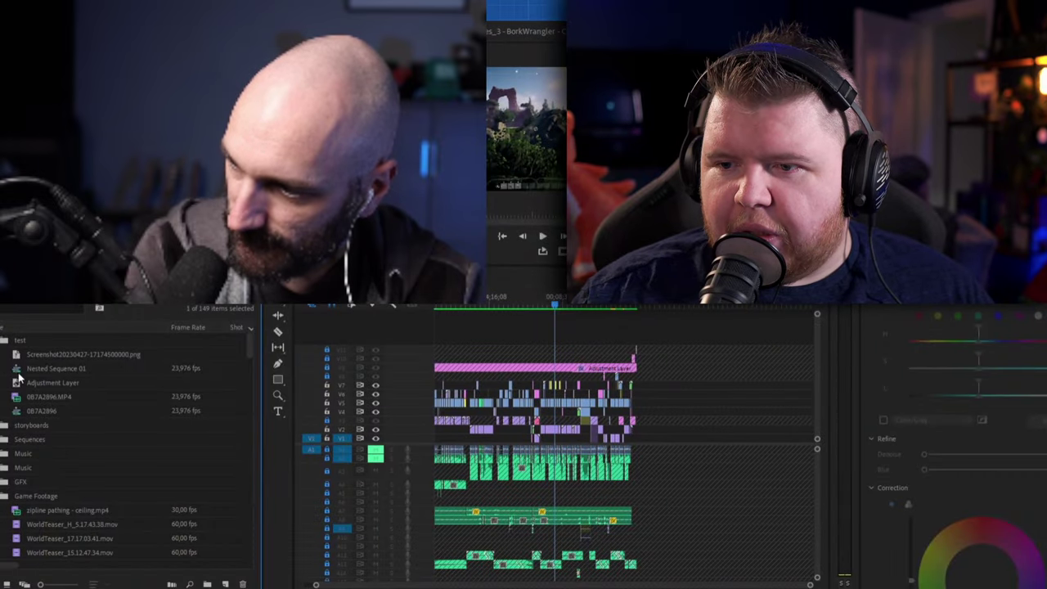
pyautogui.doubleClick(16, 376)
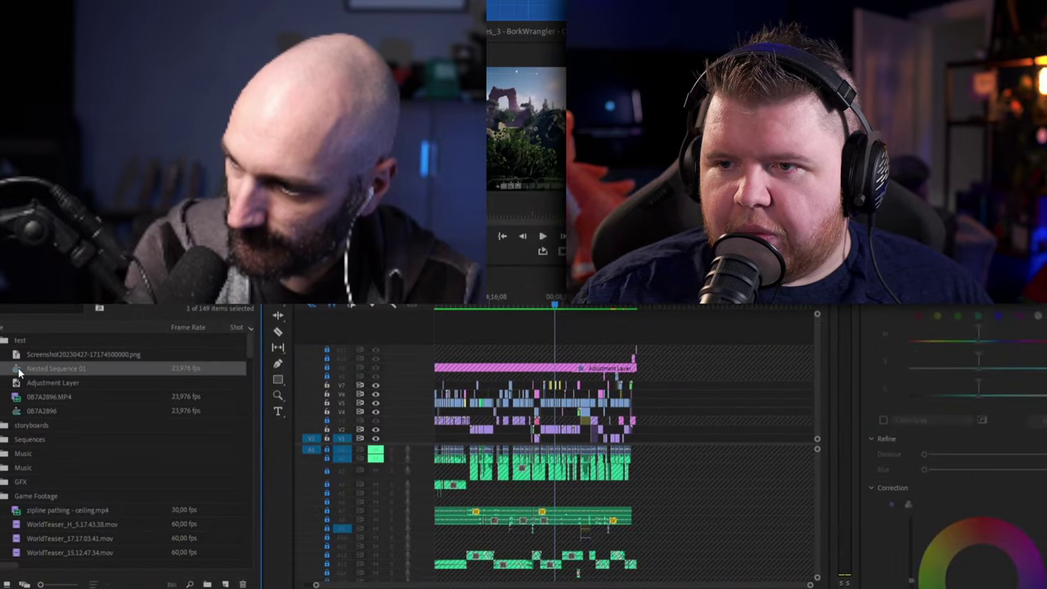